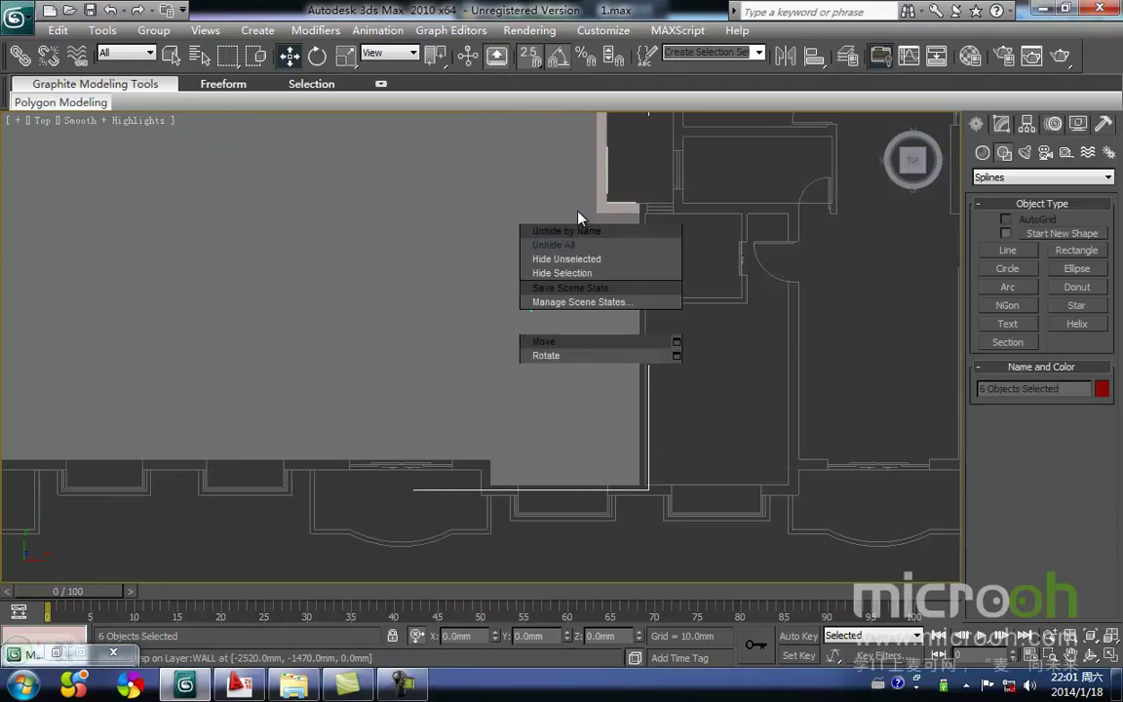
Hide the six selected objects that cover the floor plan in the Top view.
click(544, 280)
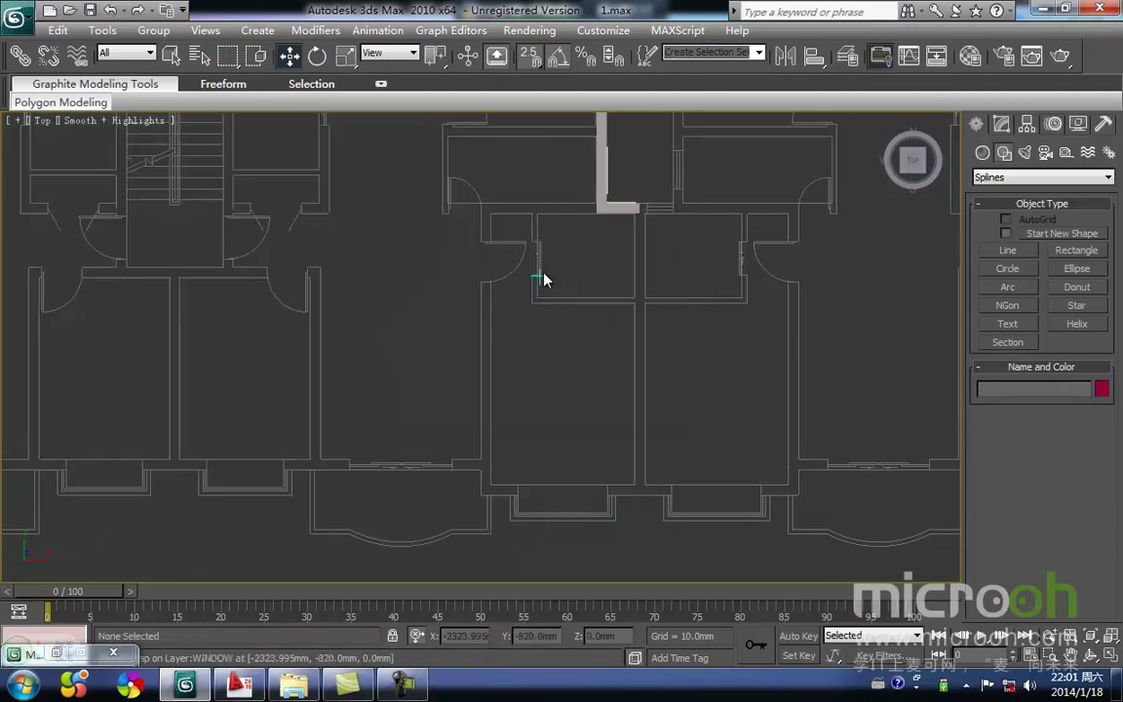
scroll(478, 322, up, 4)
scroll(526, 343, up, 3)
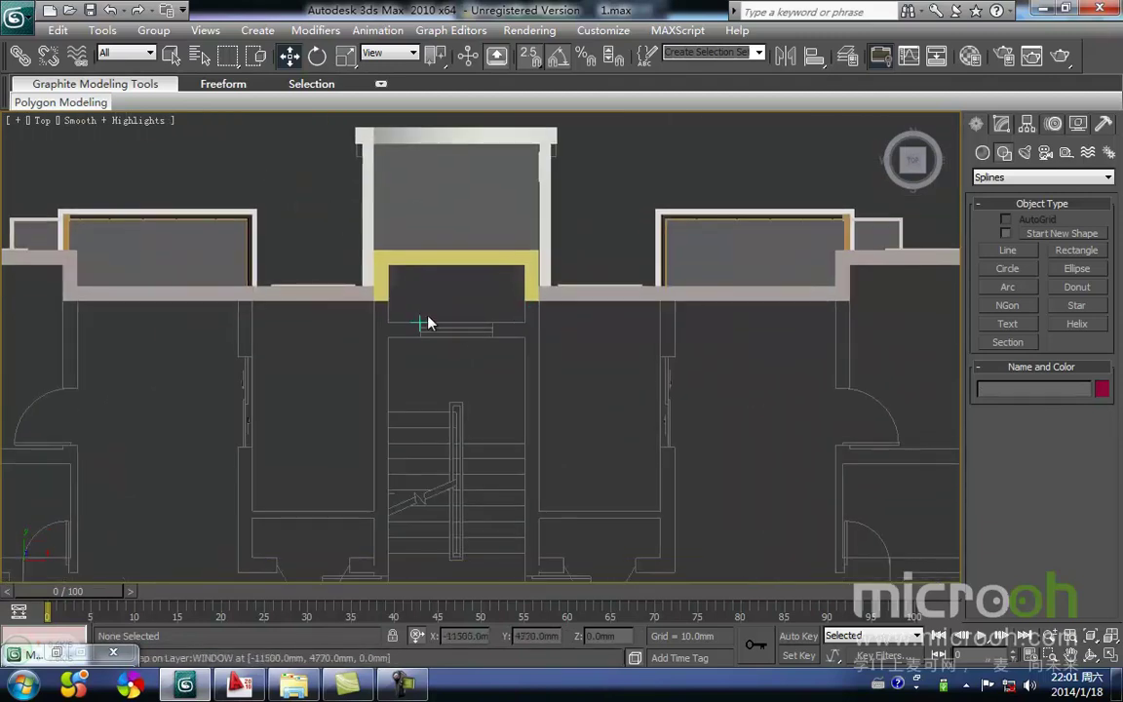
scroll(426, 319, up, 2)
middle_drag(426, 432, 452, 378)
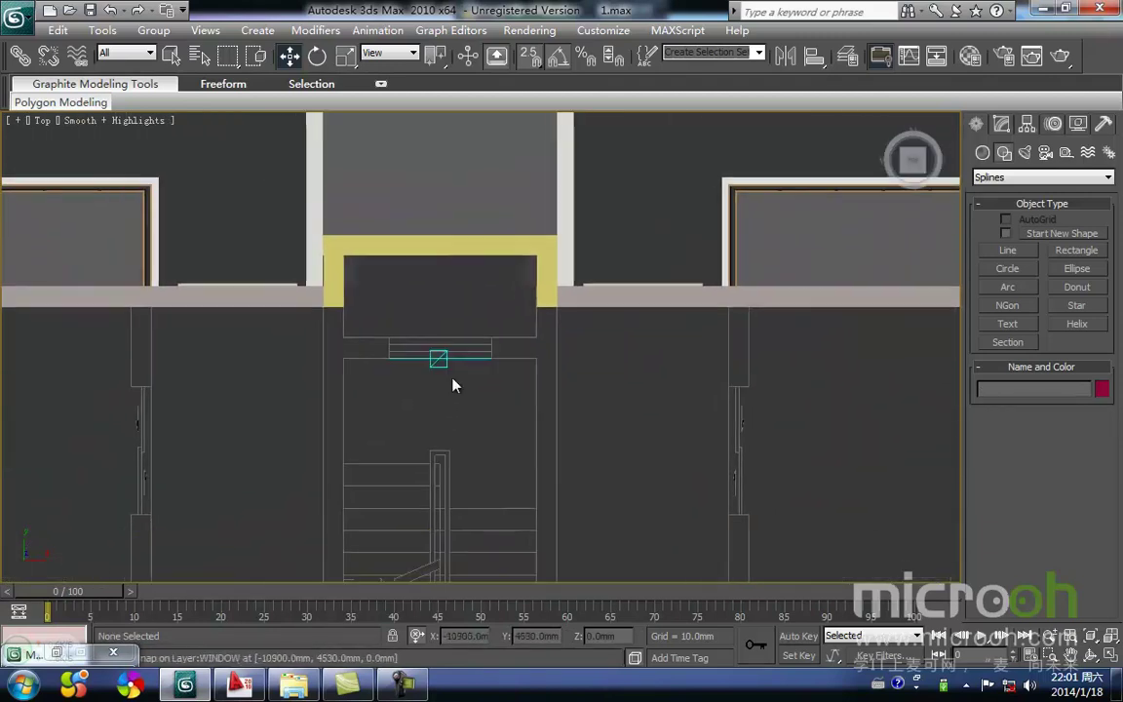
Switch to the Back view and display the stairwell bay above the entrance canopy in wireframe.
key(k)
key(z)
middle_drag(735, 393, 549, 375)
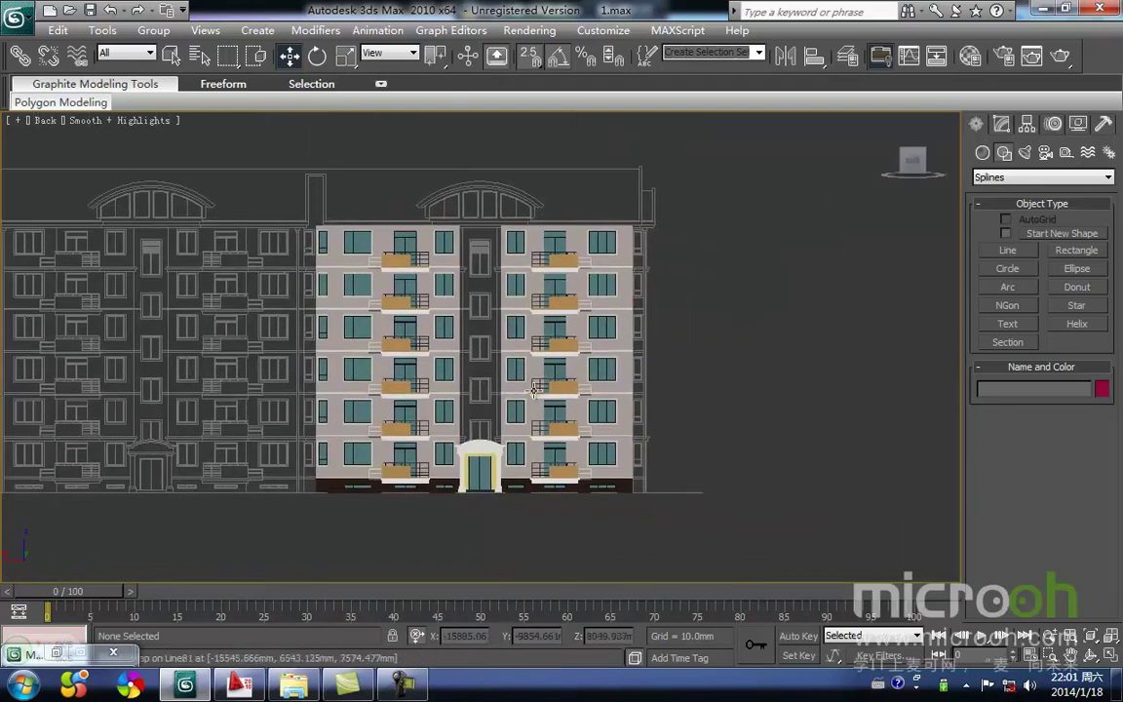
scroll(485, 399, up, 4)
scroll(458, 343, down, 1)
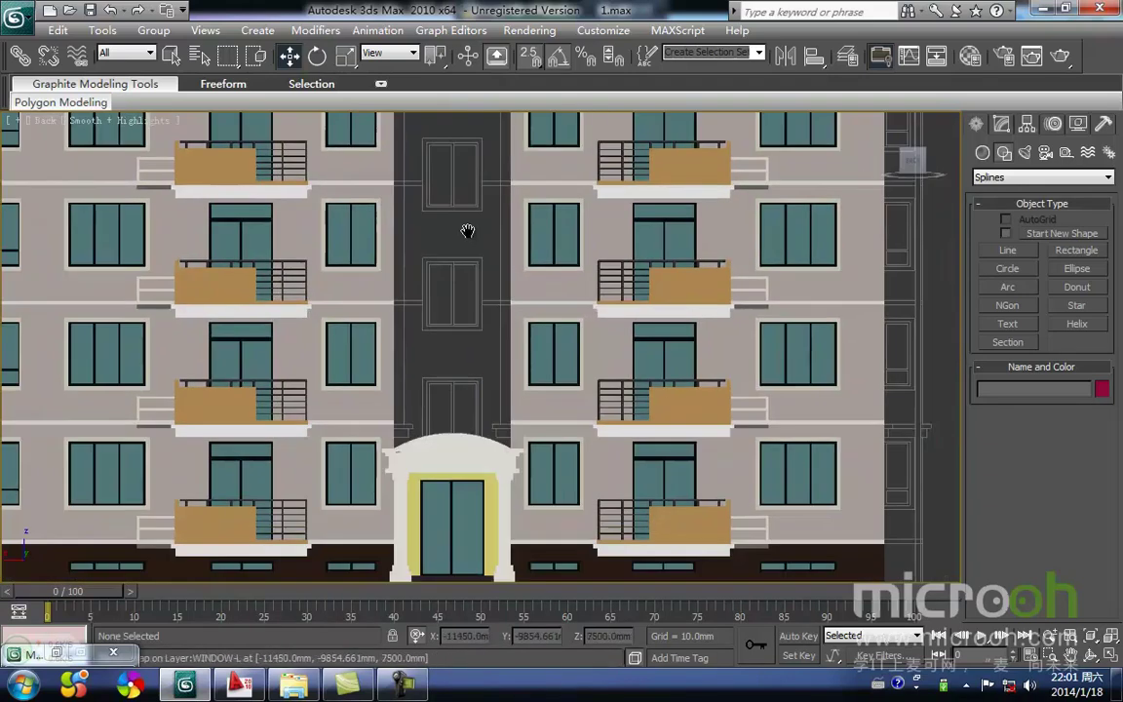
scroll(448, 353, up, 1)
middle_drag(451, 355, 452, 290)
key(F3)
key(F3)
key(F3)
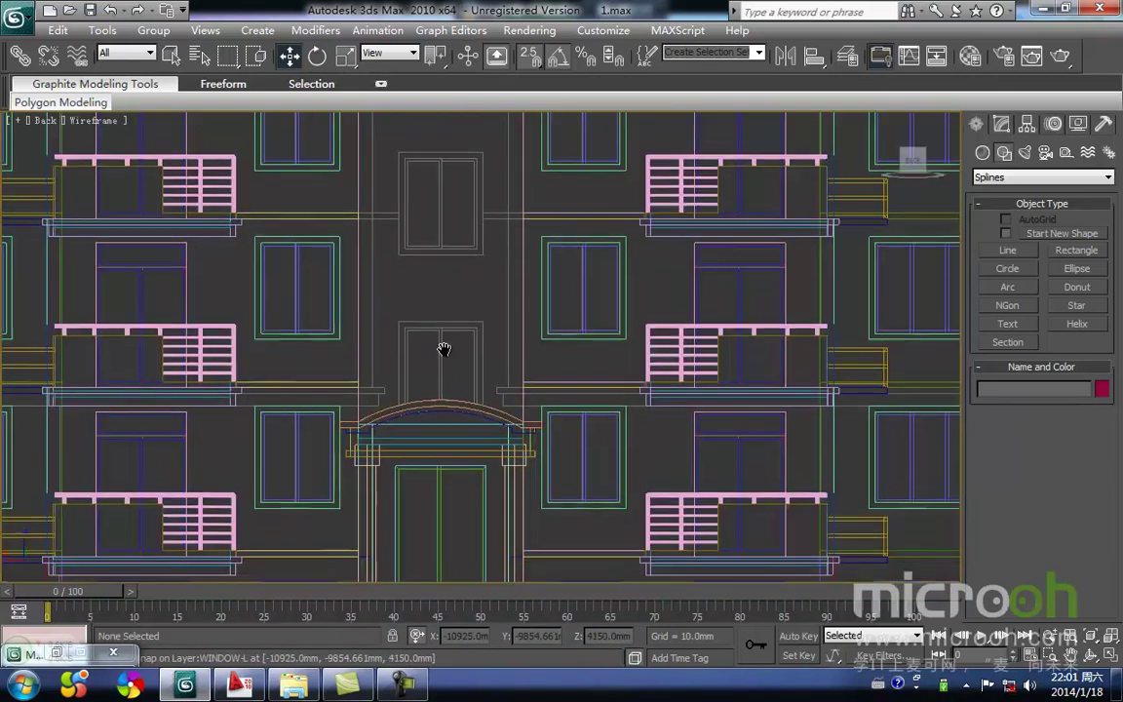
mouse_move(444, 349)
middle_down()
mouse_move(453, 293)
mouse_move(447, 358)
middle_up()
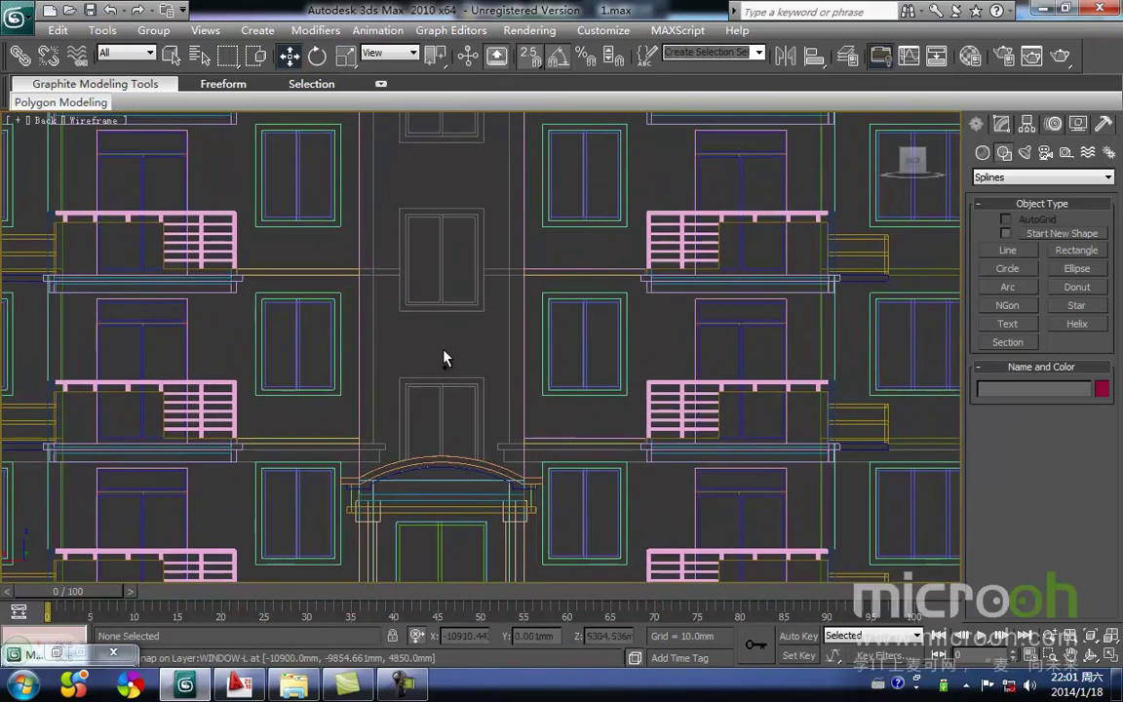
Start a line at the canopy and trace the stairwell wall's lower edge around the first window opening.
right_click(441, 353)
click(460, 283)
scroll(429, 351, up, 3)
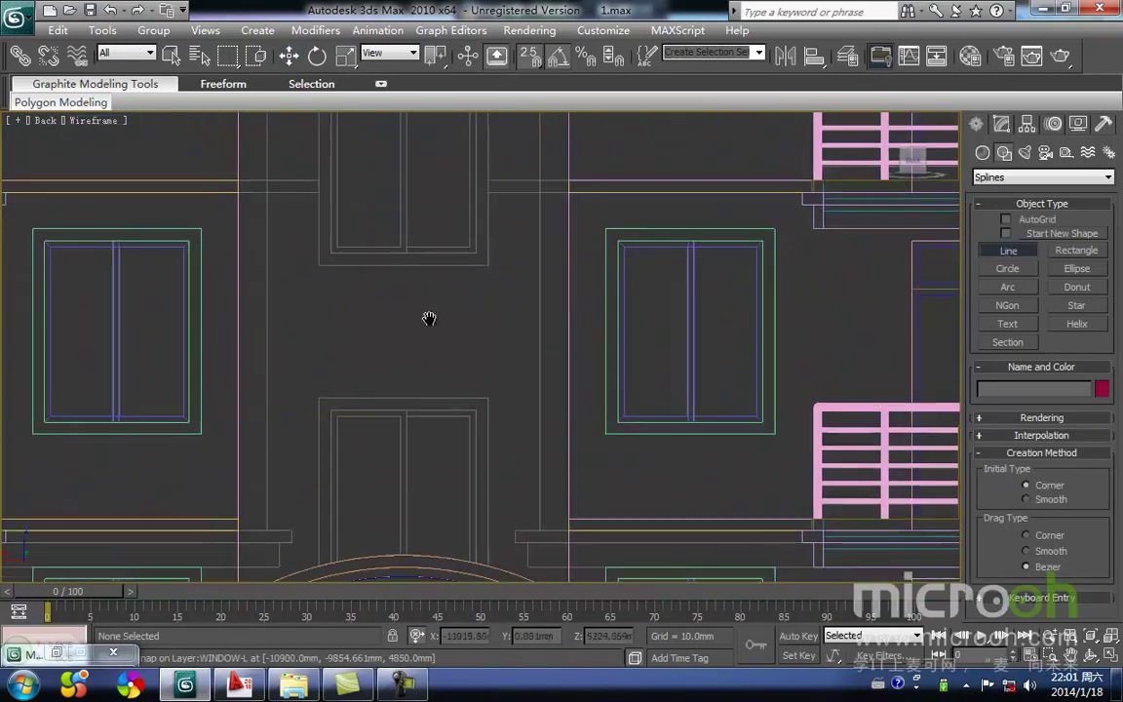
scroll(380, 410, down, 1)
scroll(390, 400, up, 3)
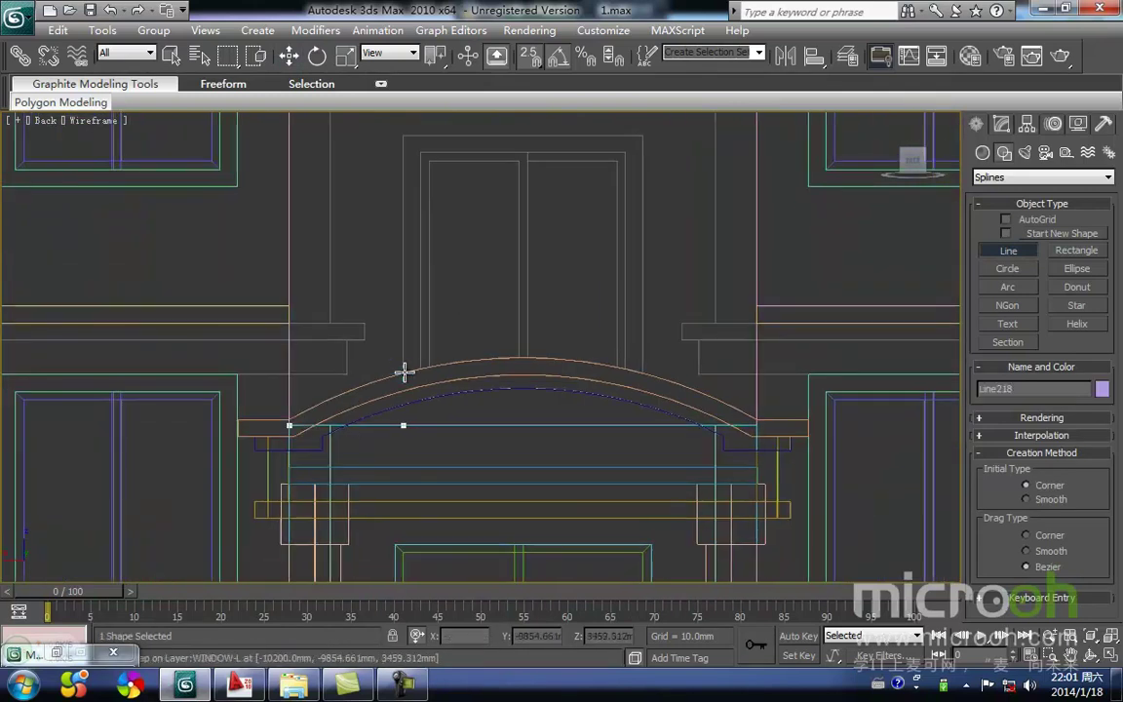
click(641, 136)
click(641, 414)
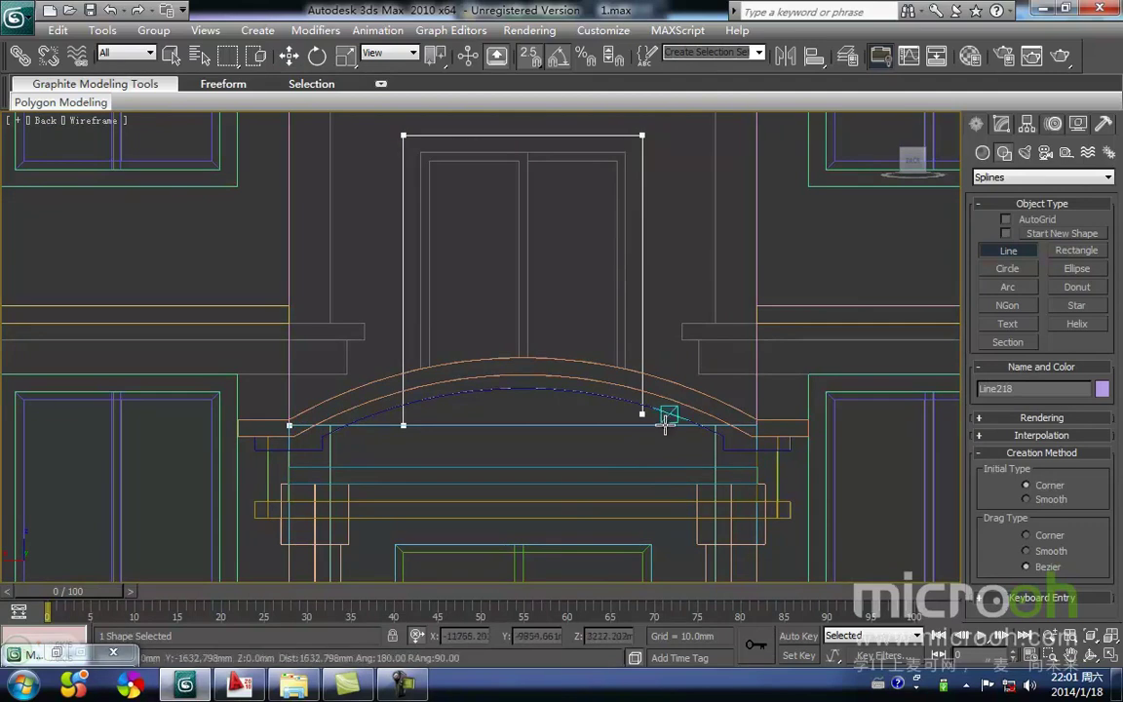
click(757, 426)
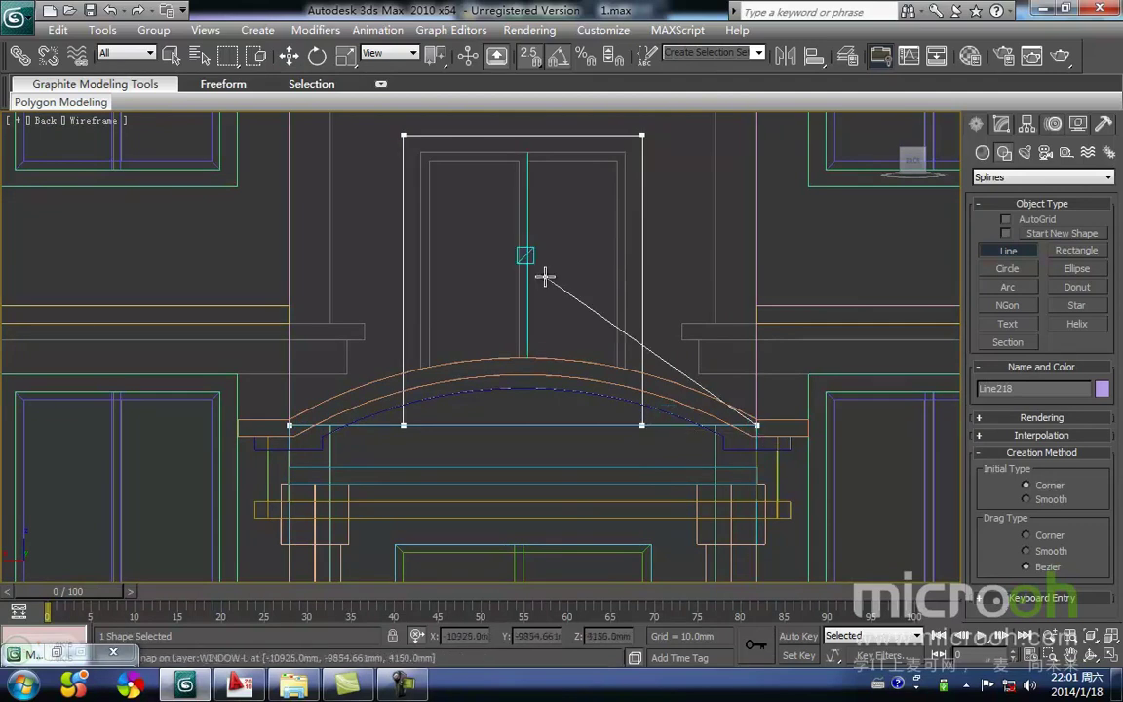
Continue the line up the bay, around the bottom of the next window opening, and close the wall outline.
key(i)
key(i)
scroll(481, 345, down, 2)
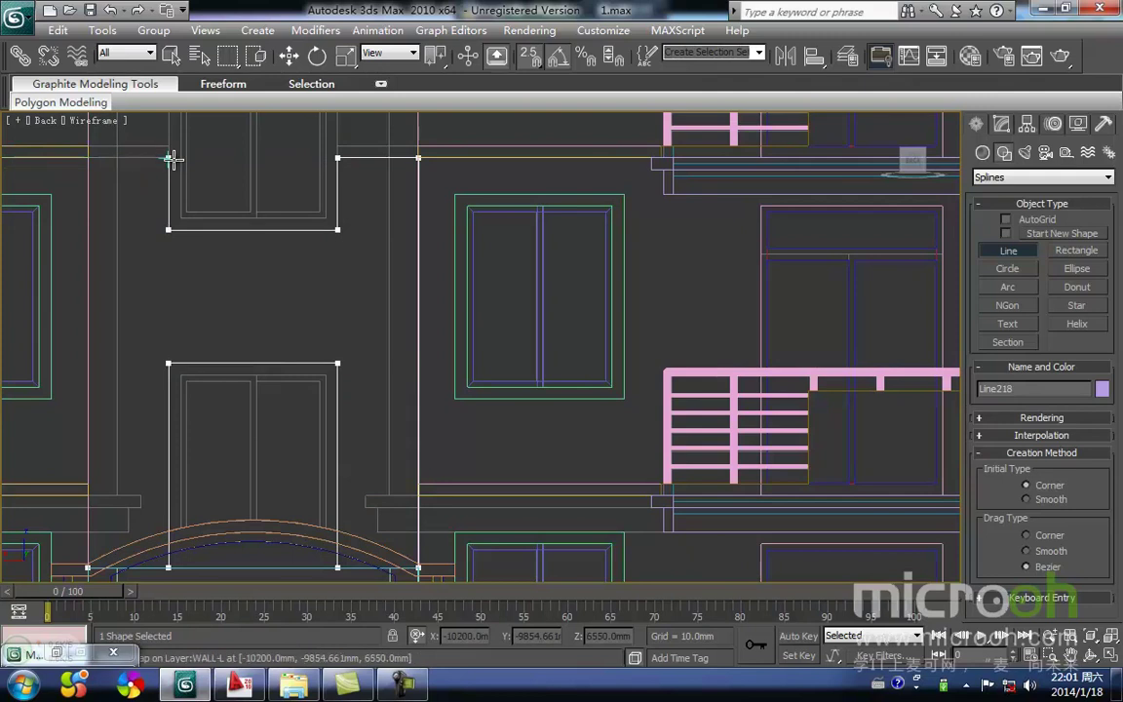
click(87, 156)
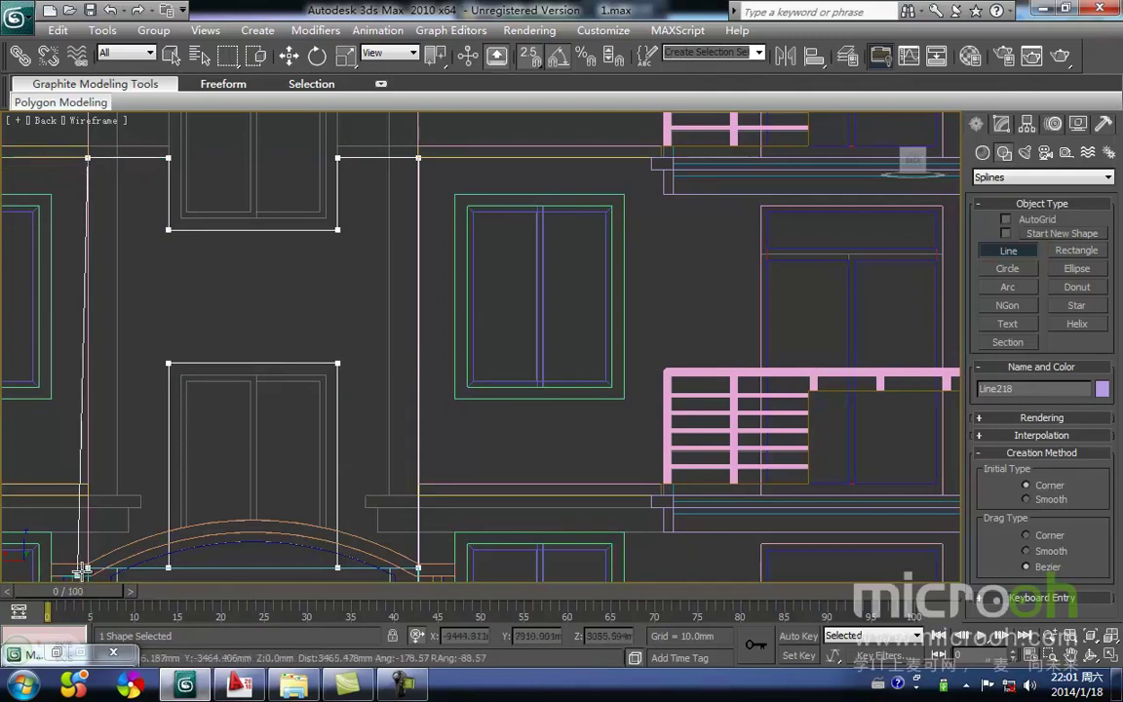
click(87, 568)
click(513, 402)
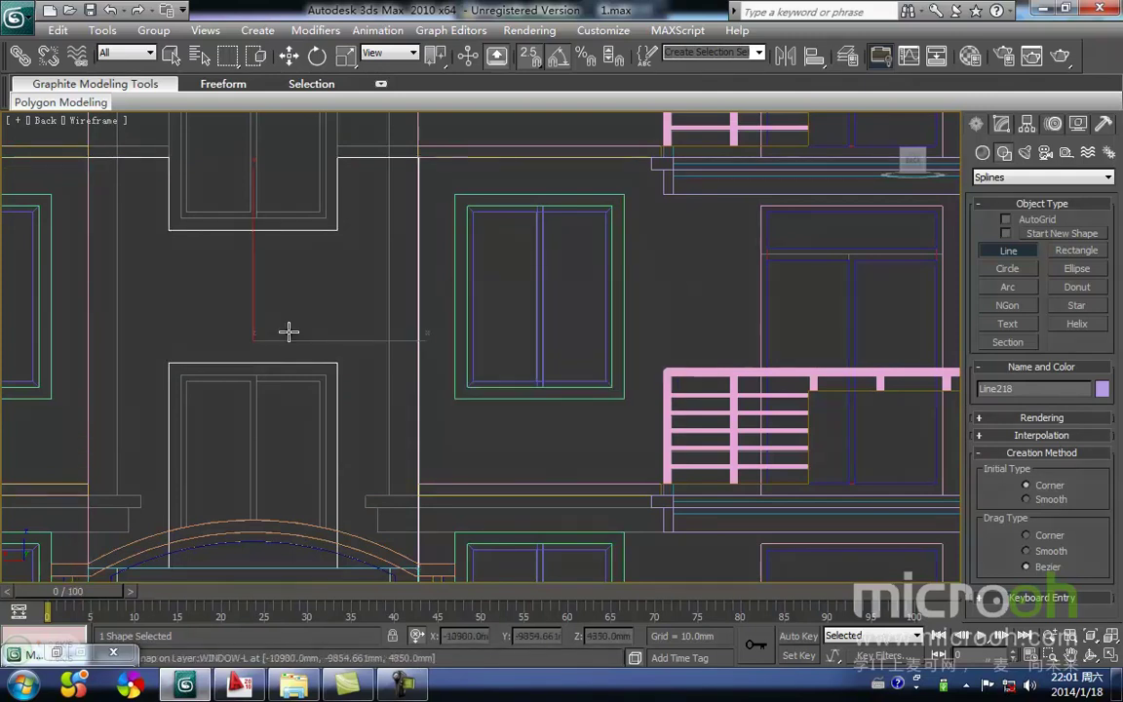
right_click(300, 341)
Extrude the stairwell wall outline by 240 mm.
middle_drag(309, 291, 367, 447)
middle_drag(337, 333, 432, 335)
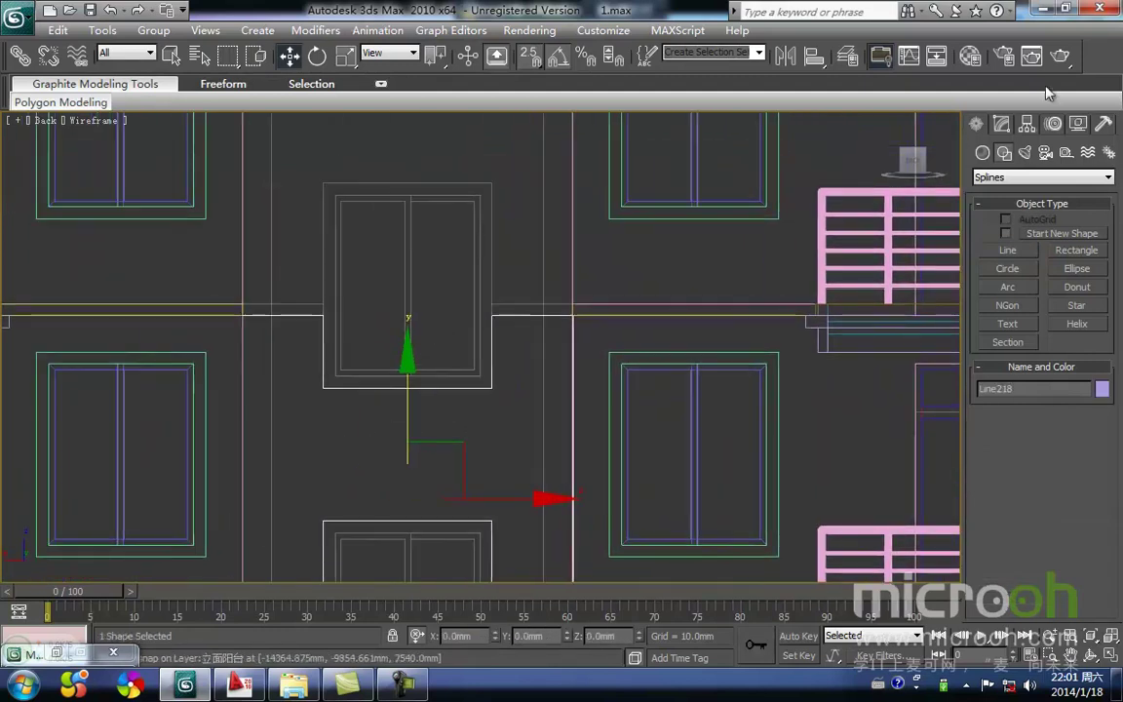
click(1001, 123)
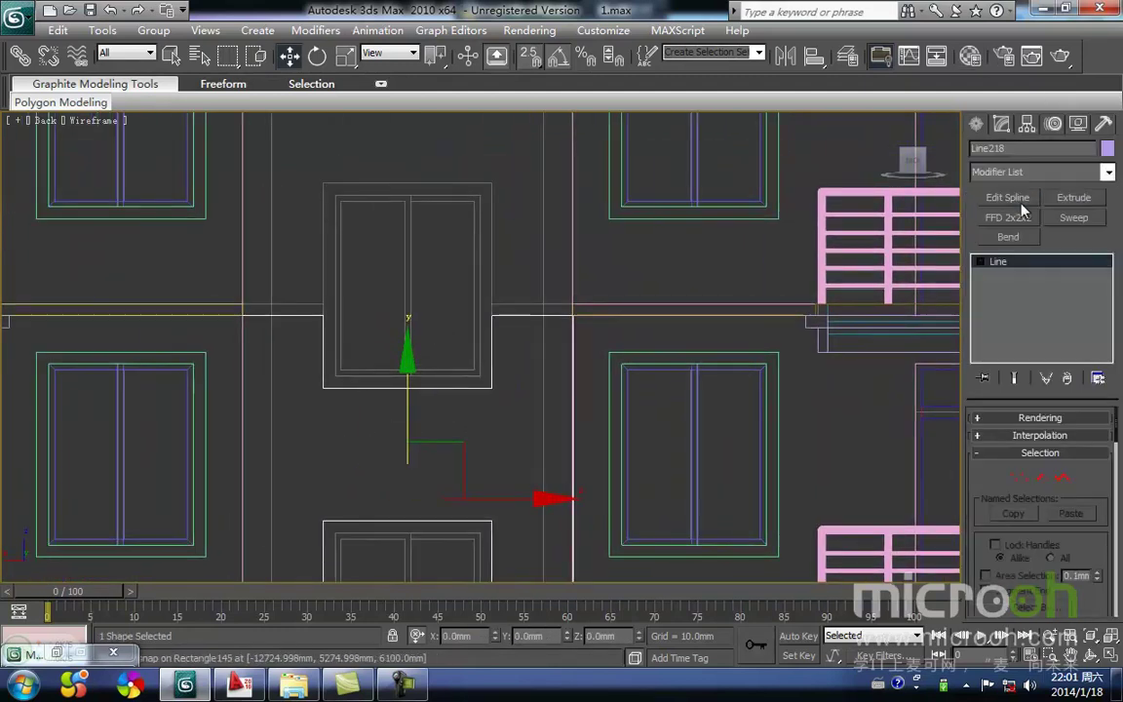
click(1063, 199)
drag(1082, 439, 530, 497)
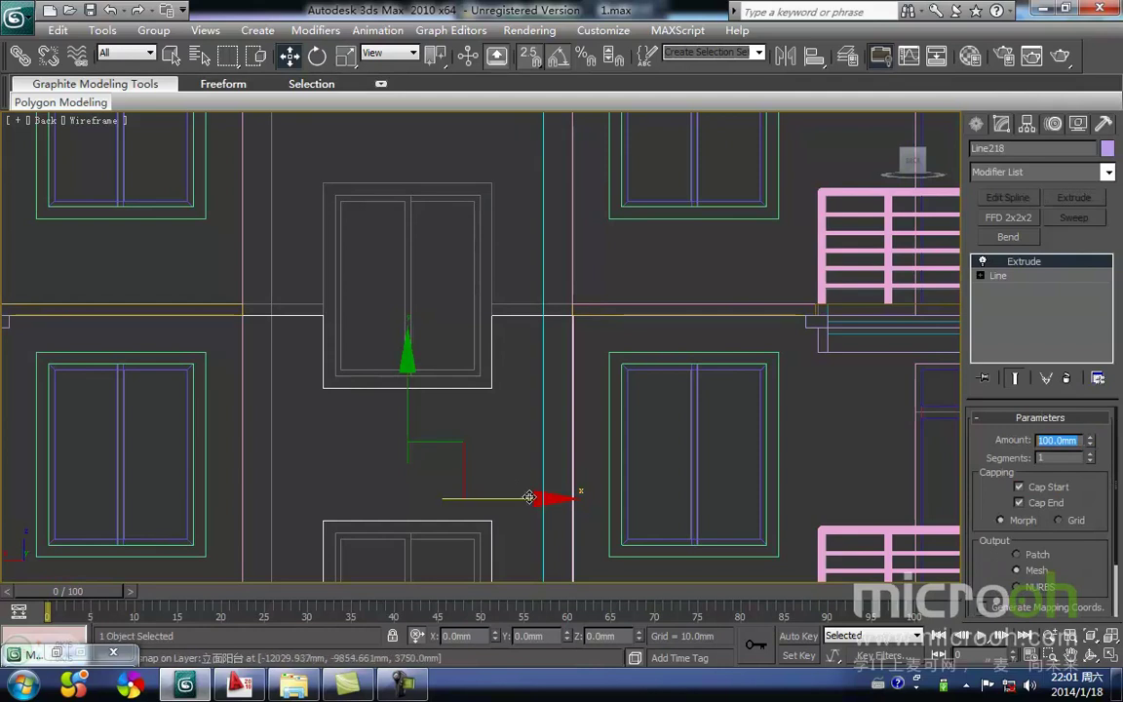
middle_drag(371, 447, 452, 447)
scroll(423, 408, down, 3)
In the Top view, move the extruded wall onto the plan's stairwell window wall behind the entrance.
key(t)
key(z)
scroll(453, 441, down, 6)
middle_drag(454, 356, 439, 620)
drag(469, 523, 462, 226)
key(space)
scroll(427, 292, up, 2)
middle_drag(424, 357, 429, 433)
drag(394, 431, 394, 394)
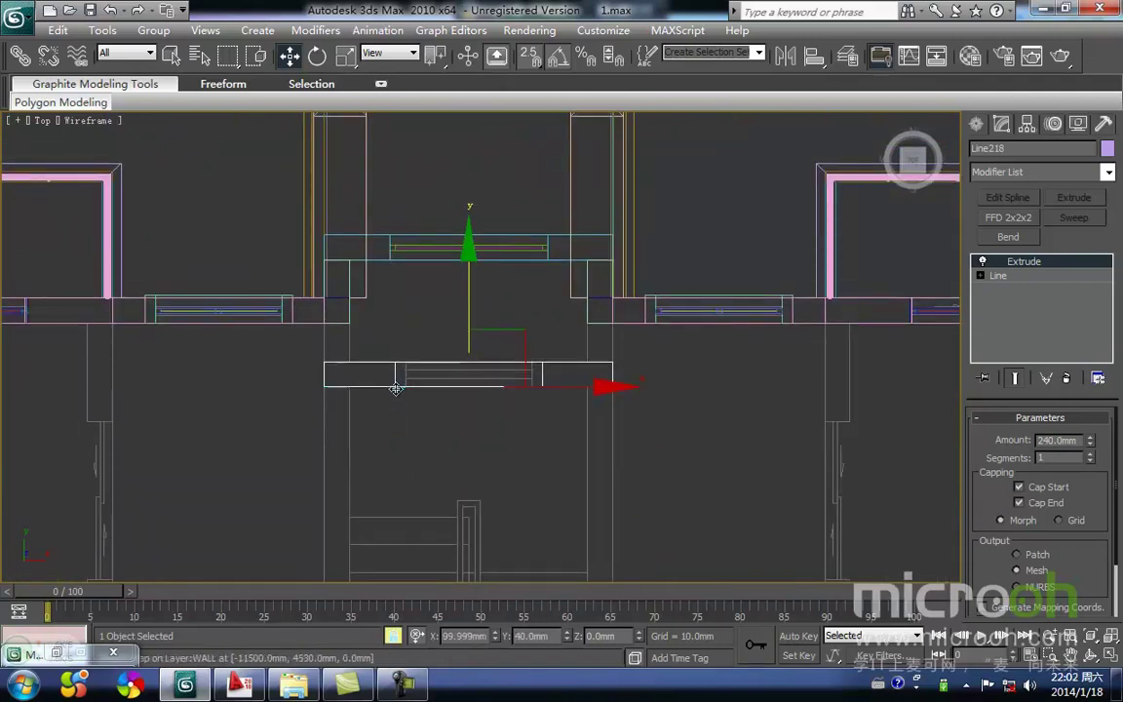
key(space)
click(496, 442)
click(444, 363)
Examine the placed stairwell wall and its window openings in the shaded and wireframe Back view.
mouse_move(442, 360)
middle_down()
mouse_move(394, 456)
mouse_move(469, 475)
mouse_move(626, 426)
mouse_move(711, 416)
mouse_move(747, 390)
mouse_move(737, 396)
middle_up()
key(F3)
mouse_move(442, 310)
middle_down()
mouse_move(413, 348)
mouse_move(411, 311)
mouse_move(424, 320)
mouse_move(394, 297)
middle_up()
key(k)
key(z)
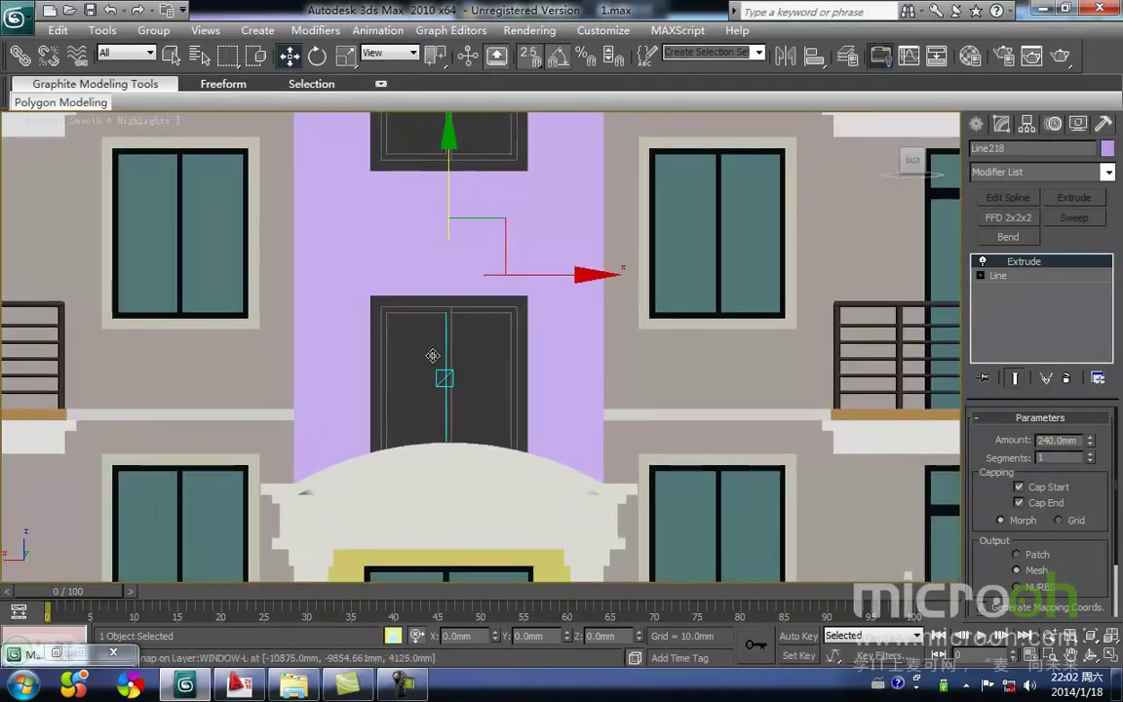
key(F3)
middle_drag(434, 363, 439, 311)
click(440, 310)
click(444, 311)
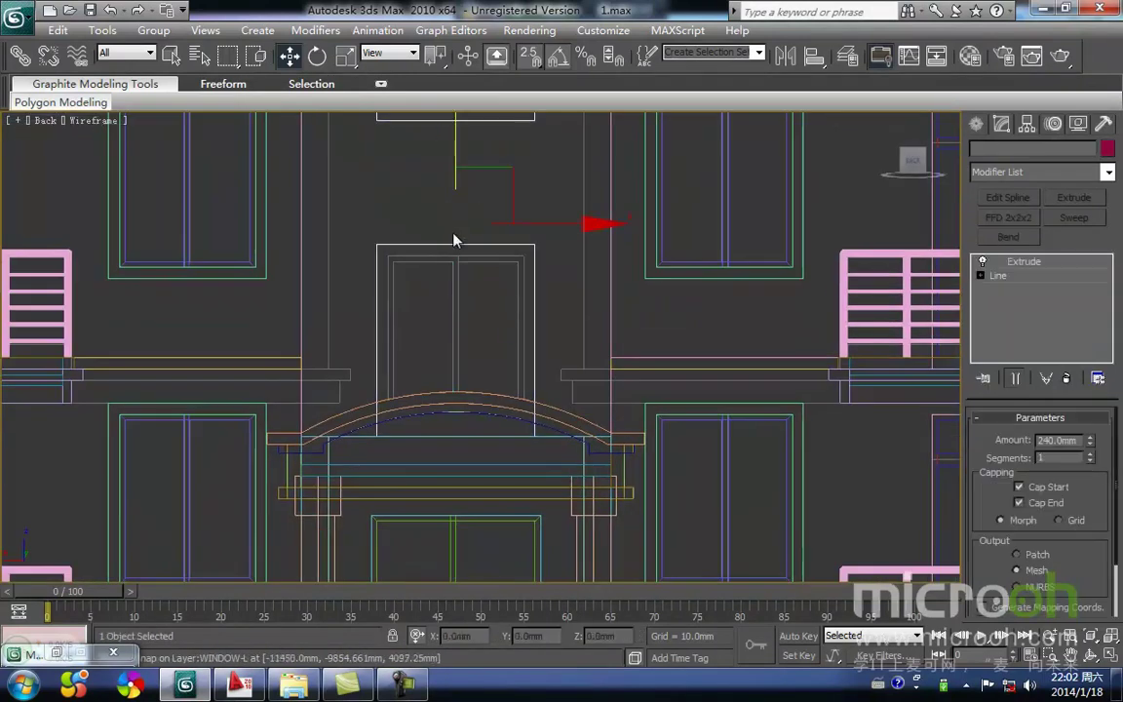
middle_drag(438, 220, 419, 284)
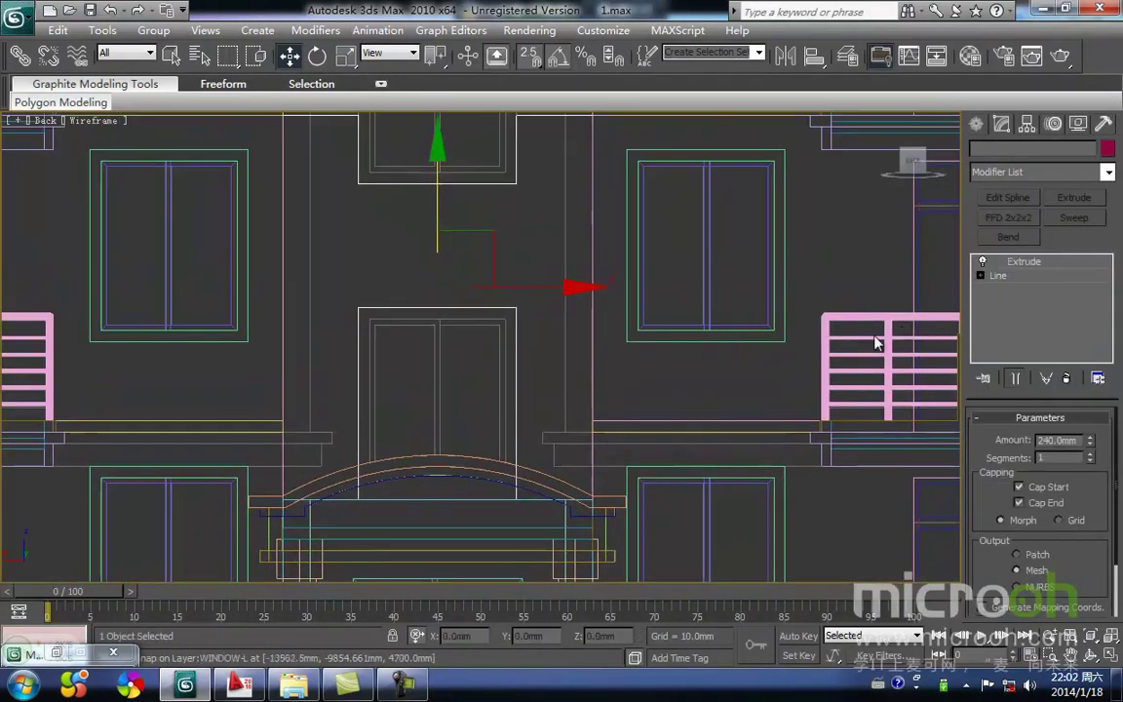
Draw a 1700 by 1400 mm rectangle over the opening above the canopy, plus an inner rectangle about 1266 by 1200 mm in the same shape.
click(976, 124)
click(1077, 250)
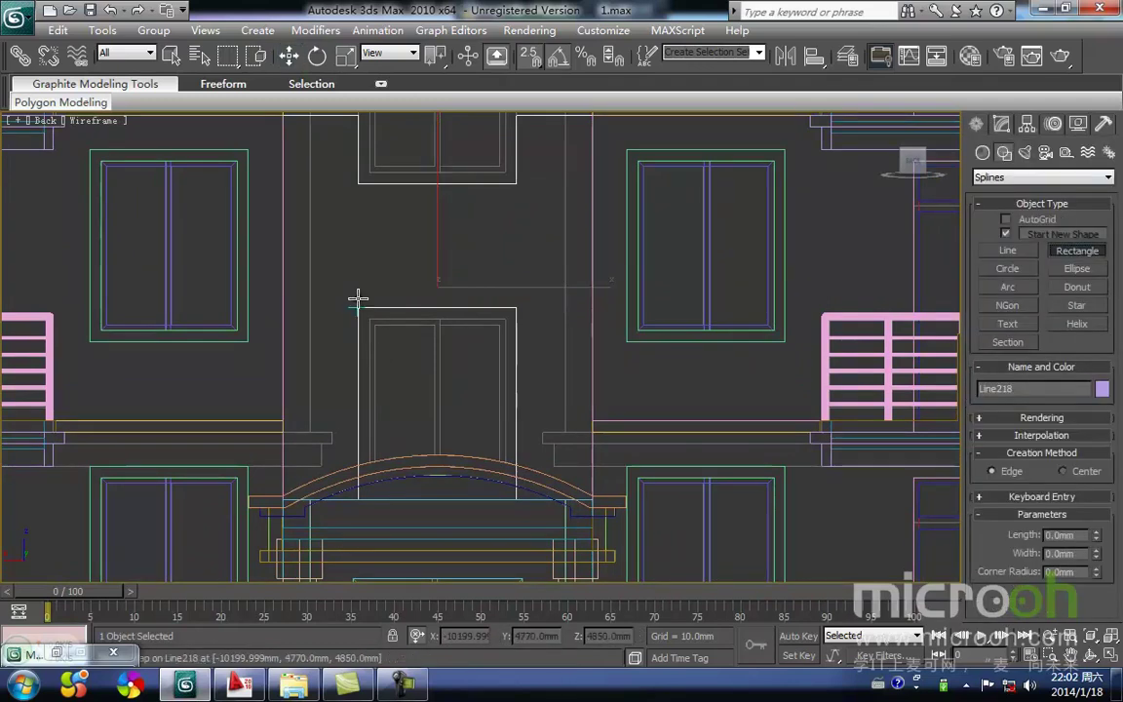
drag(358, 308, 517, 501)
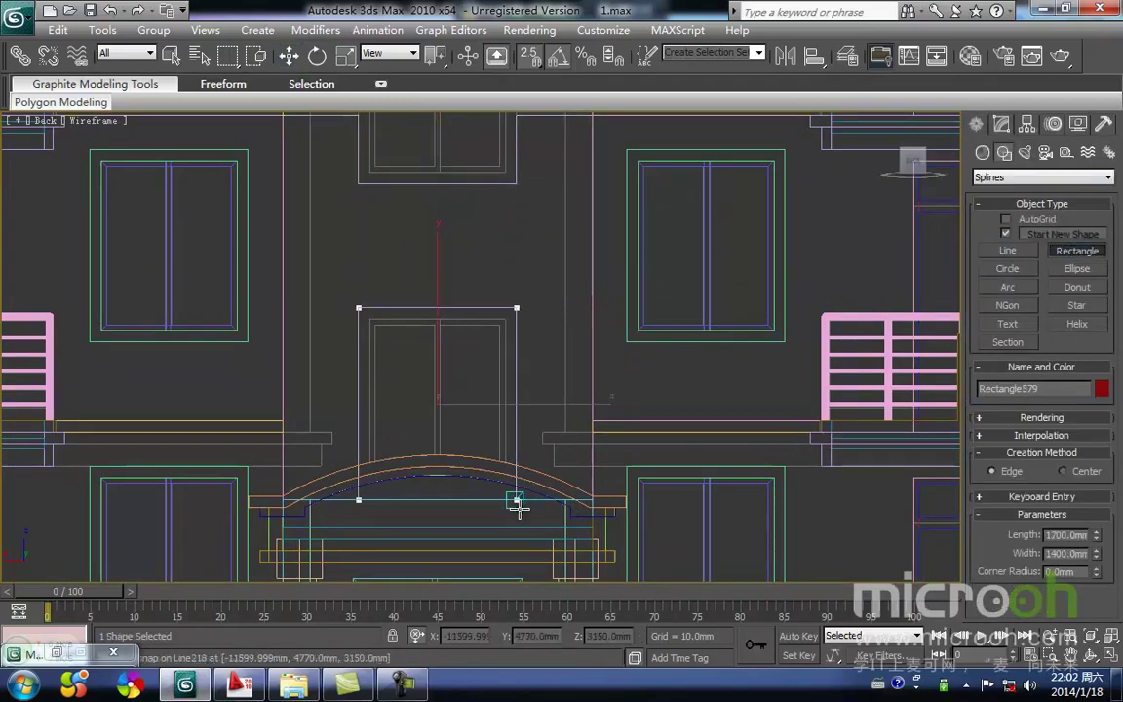
middle_drag(413, 466, 428, 438)
click(1005, 234)
middle_drag(467, 355, 472, 319)
drag(388, 253, 524, 398)
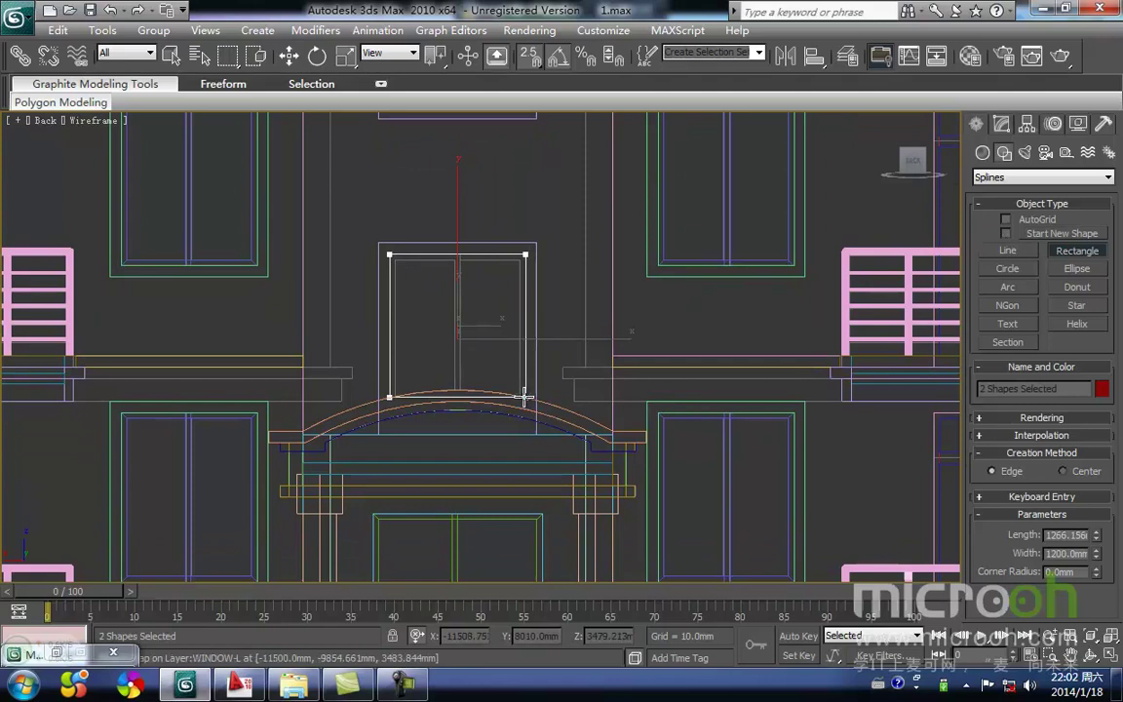
Move the inner rectangle's bottom vertices down to the outer rectangle's bottom edge.
scroll(479, 331, up, 2)
middle_drag(474, 414, 476, 359)
key(1)
drag(327, 321, 674, 377)
key(space)
drag(389, 276, 389, 311)
key(s)
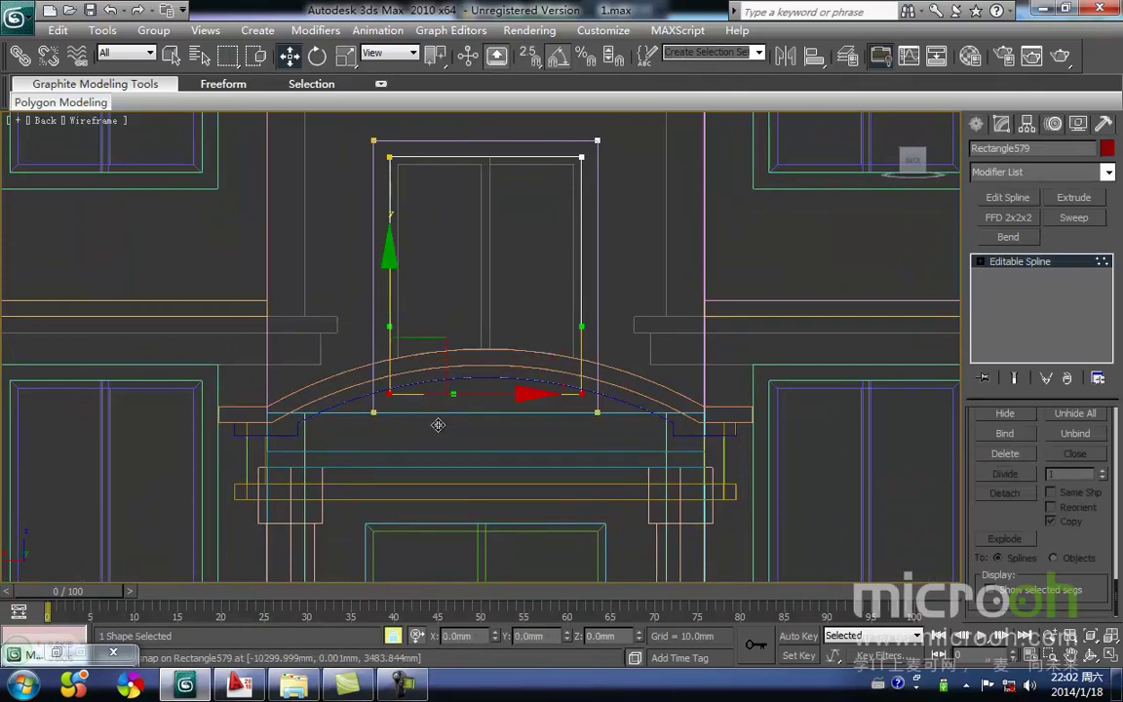
scroll(437, 425, up, 3)
drag(422, 489, 412, 517)
middle_drag(567, 300, 541, 421)
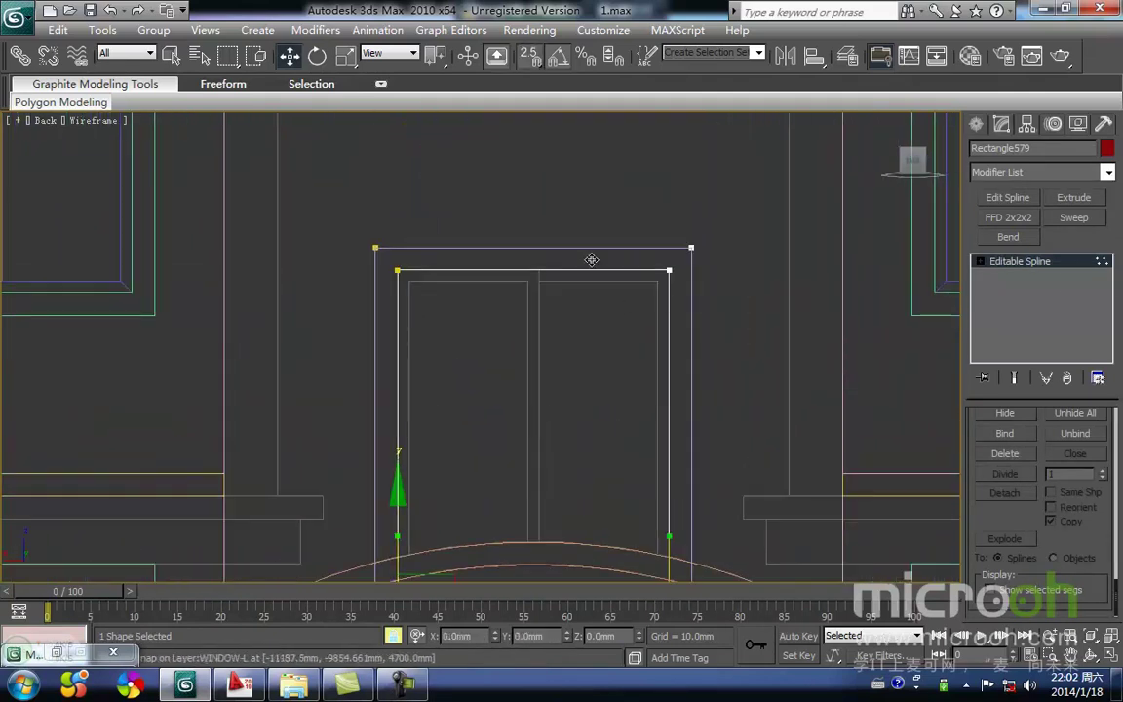
Measure the frame width between the two rectangles' top edges with a Tape helper and remove the helper.
click(976, 127)
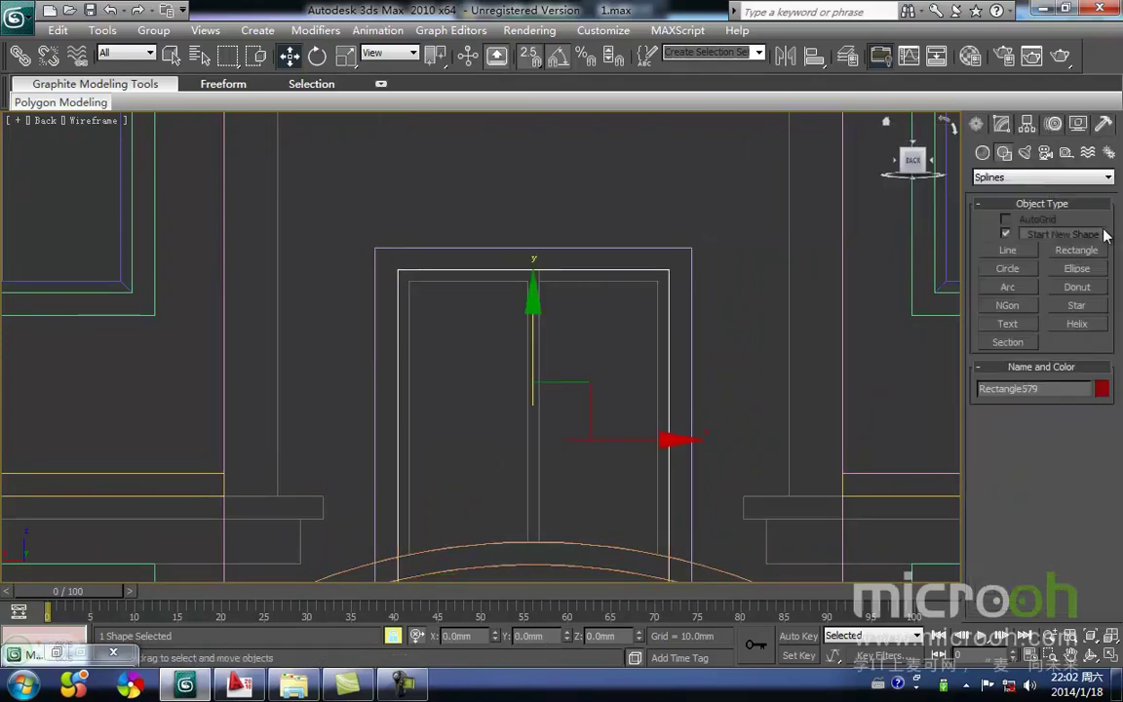
click(1067, 154)
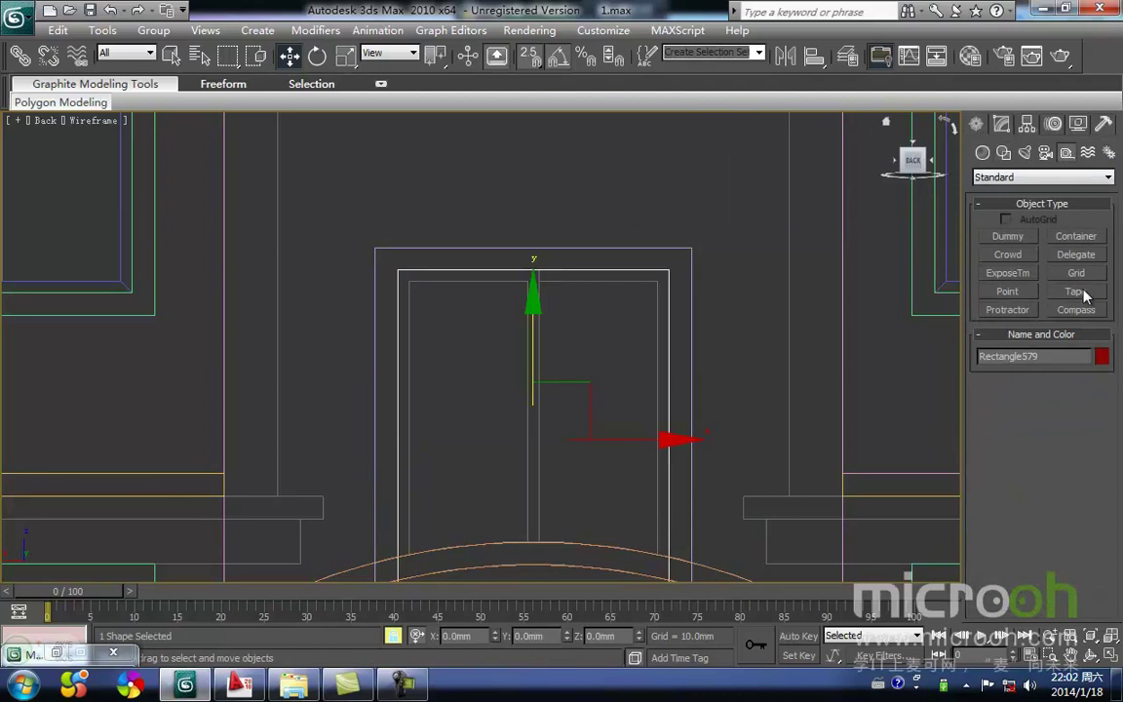
click(1087, 295)
drag(541, 269, 628, 266)
key(Delete)
drag(532, 269, 531, 248)
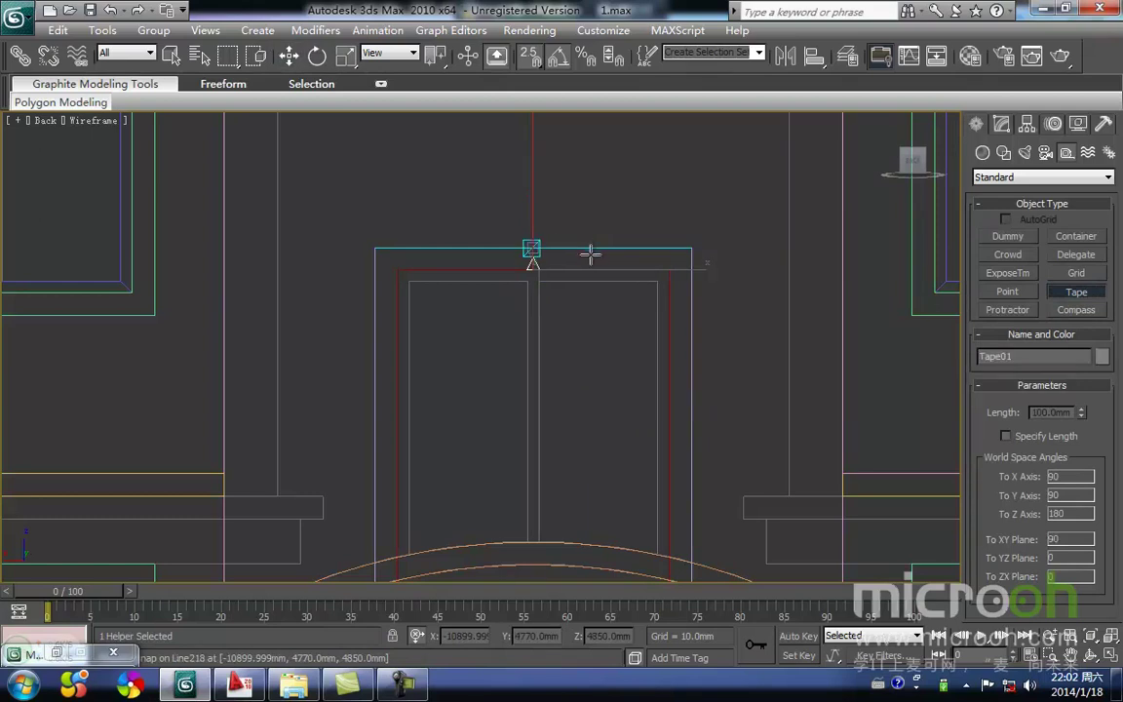
key(w)
middle_drag(560, 219, 585, 168)
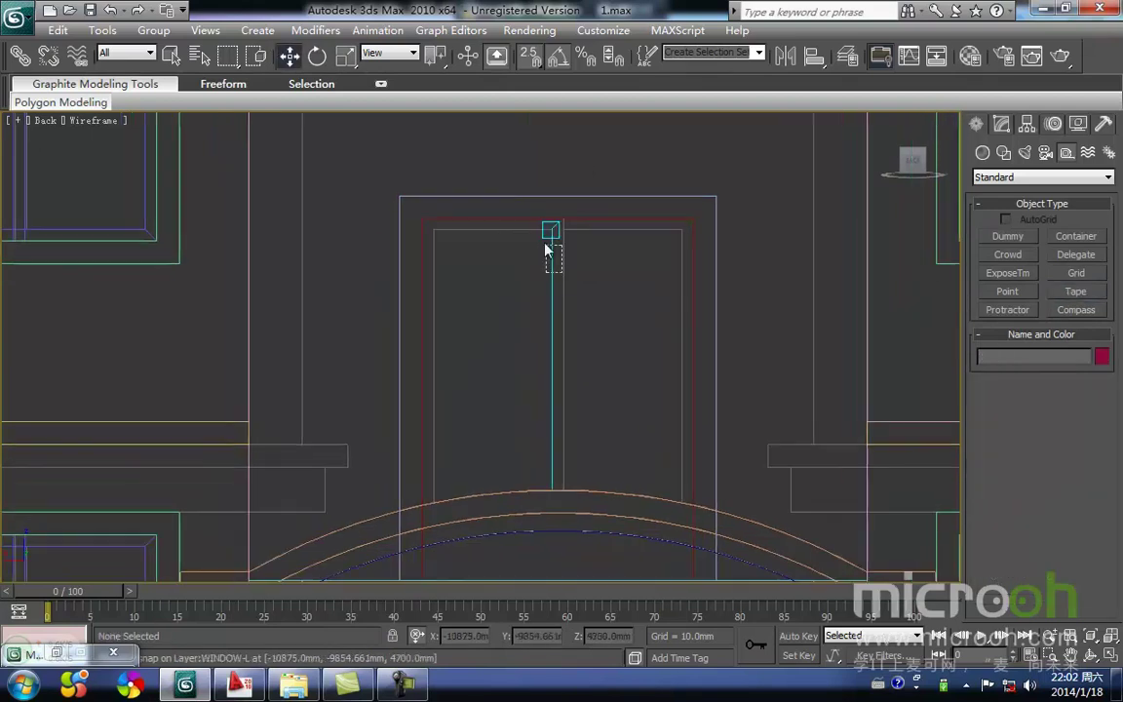
Move the inner rectangle's bottom vertices up by the width of the top frame member.
drag(534, 214, 534, 213)
middle_drag(529, 309, 507, 184)
middle_drag(531, 351, 531, 267)
key(1)
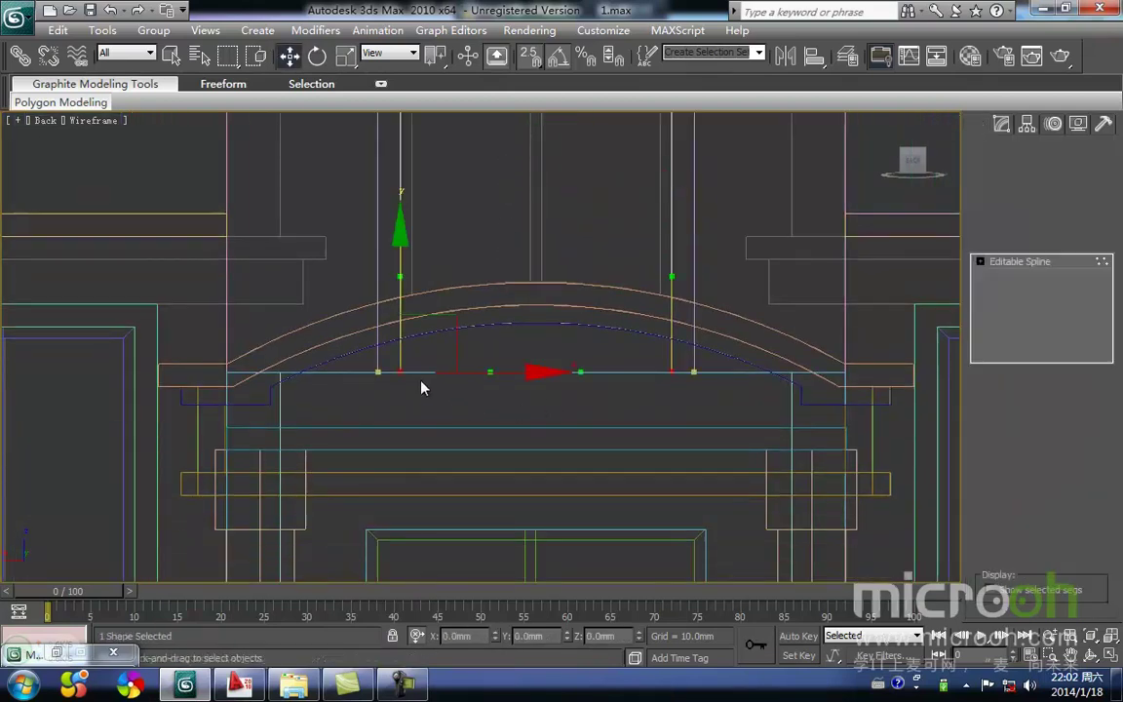
drag(585, 413, 686, 416)
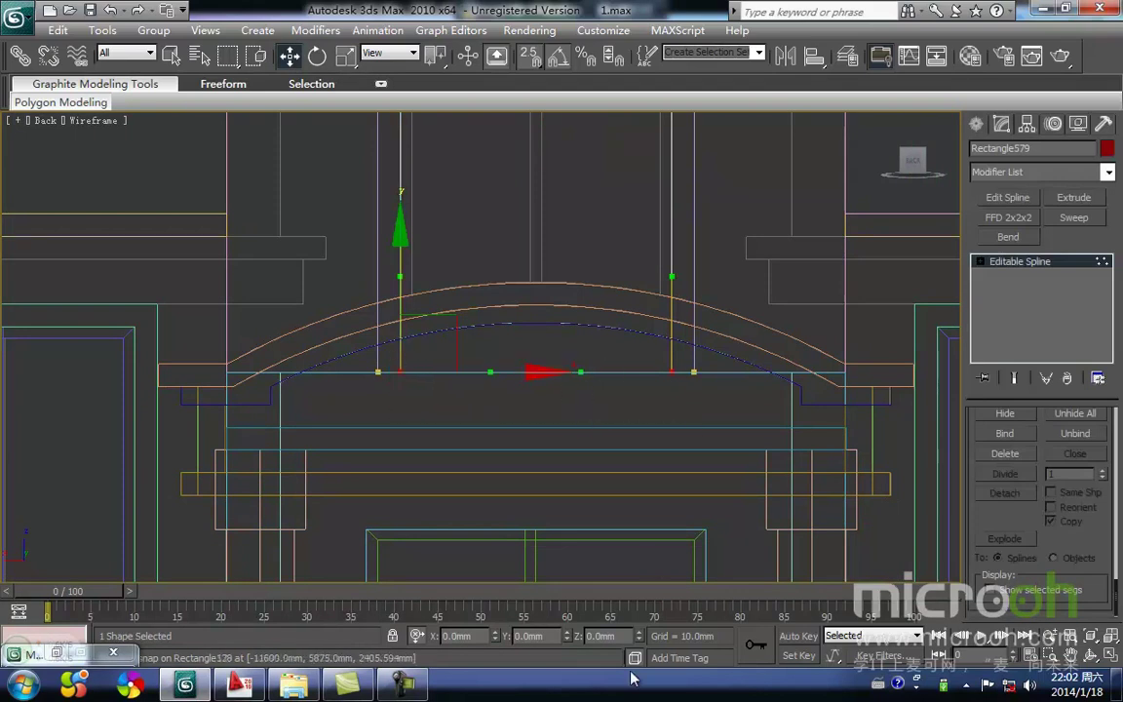
key(Return)
middle_drag(480, 389, 453, 442)
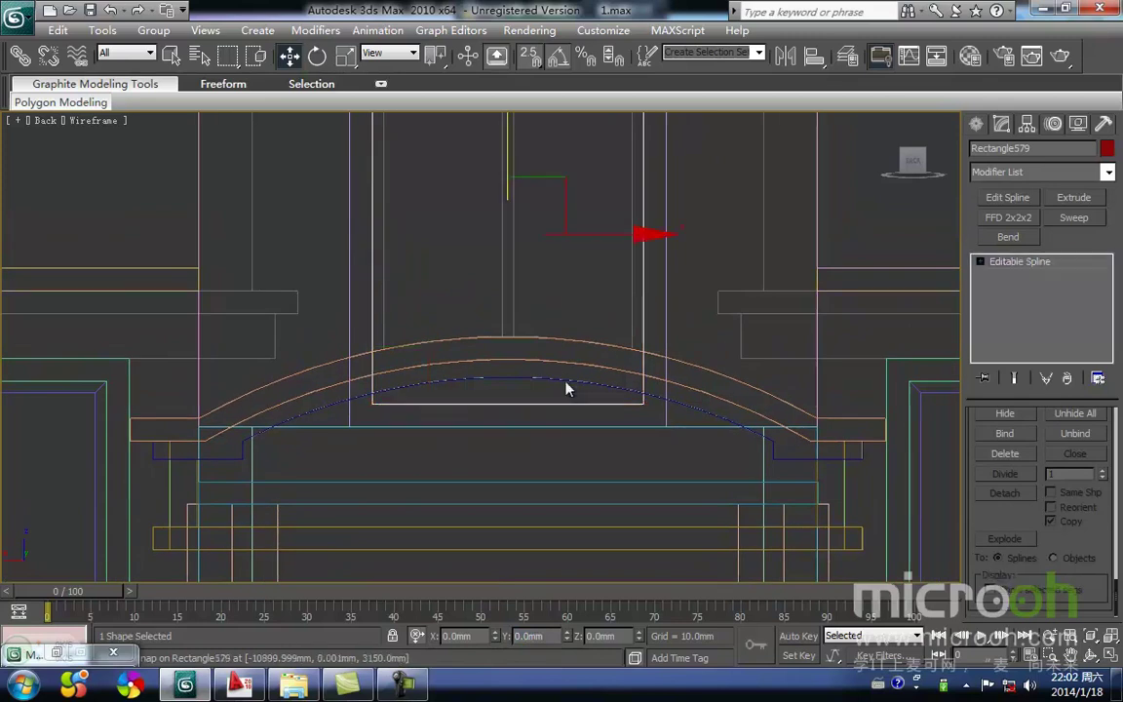
key(1)
Extrude the window frame shape by 270 mm and zoom to it in the Top view.
click(1077, 199)
click(1073, 198)
middle_drag(443, 319, 436, 390)
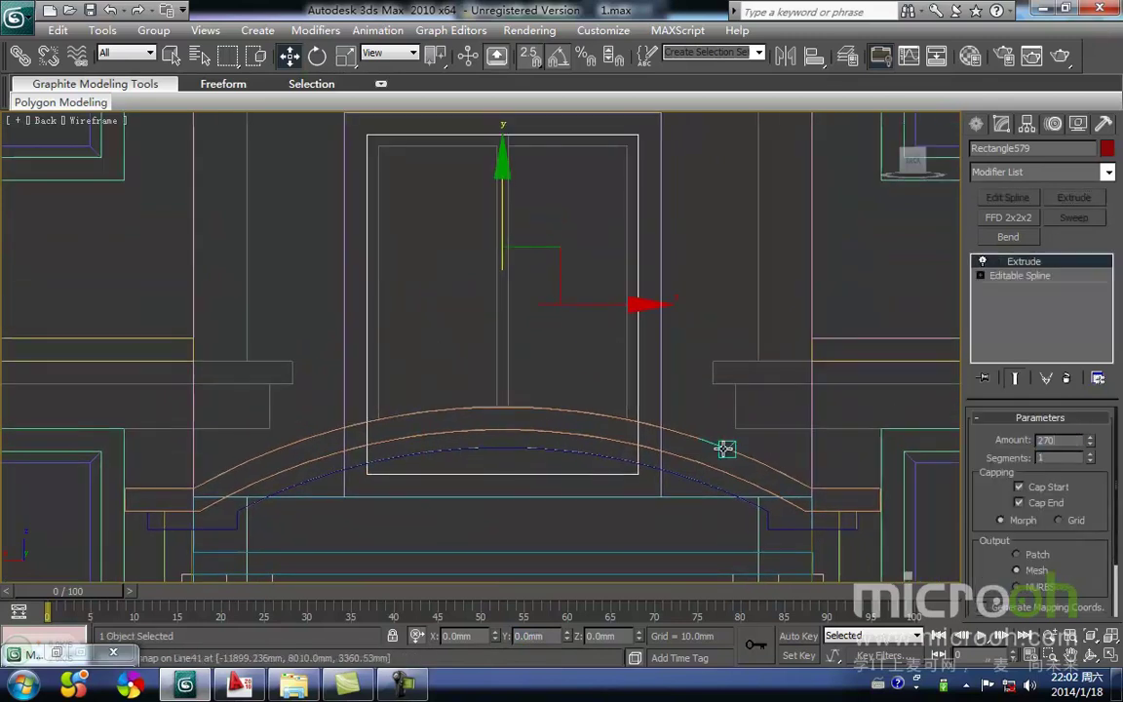
key(t)
key(z)
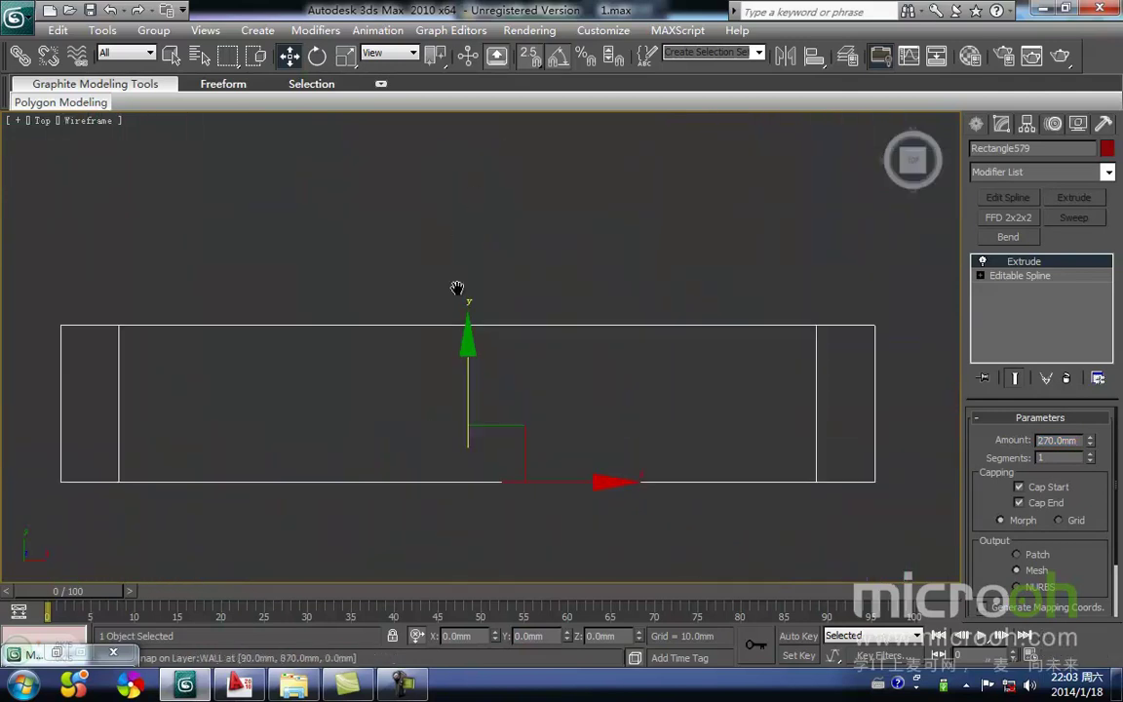
Move the extruded window surround in the Top view onto the window opening of the stairwell's outer wall in the plan.
scroll(465, 379, down, 5)
scroll(464, 379, down, 4)
middle_drag(438, 458, 434, 492)
drag(459, 413, 463, 193)
scroll(426, 258, up, 3)
middle_drag(426, 258, 450, 412)
key(space)
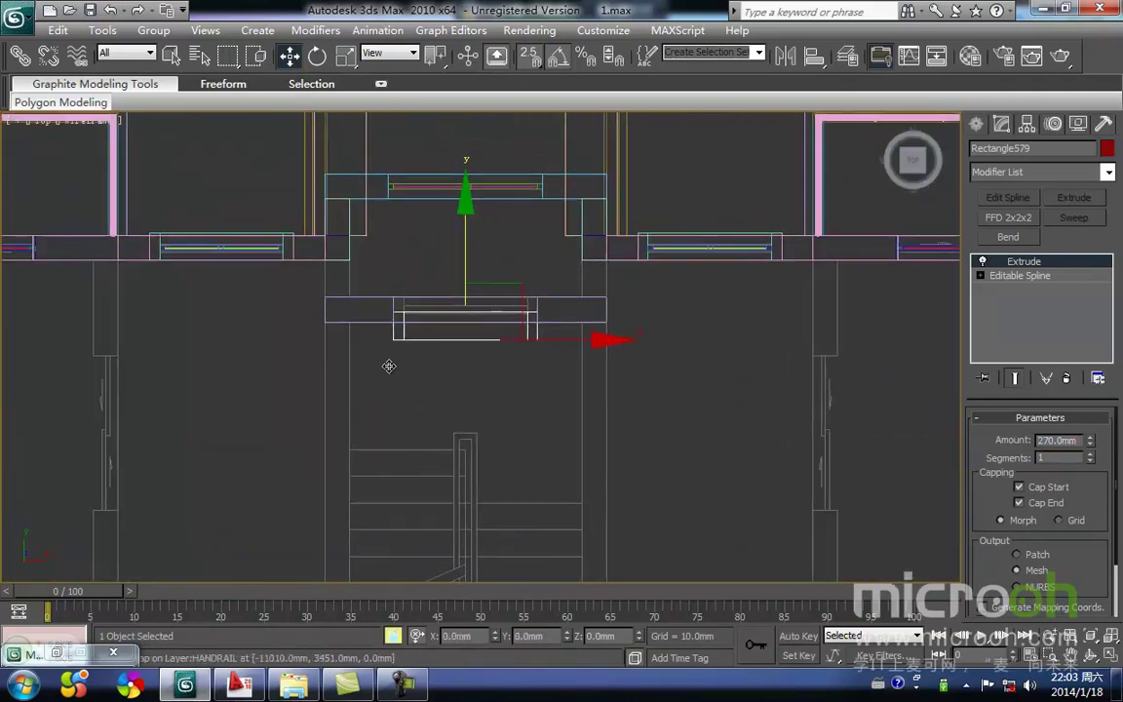
drag(393, 344, 393, 329)
mouse_move(425, 313)
middle_down()
mouse_move(436, 301)
mouse_move(417, 338)
mouse_move(459, 364)
mouse_move(462, 291)
mouse_move(432, 424)
middle_up()
Assign the 窗套 material to the stairwell window surround in the shaded Back view.
key(k)
key(z)
key(F3)
key(space)
click(389, 350)
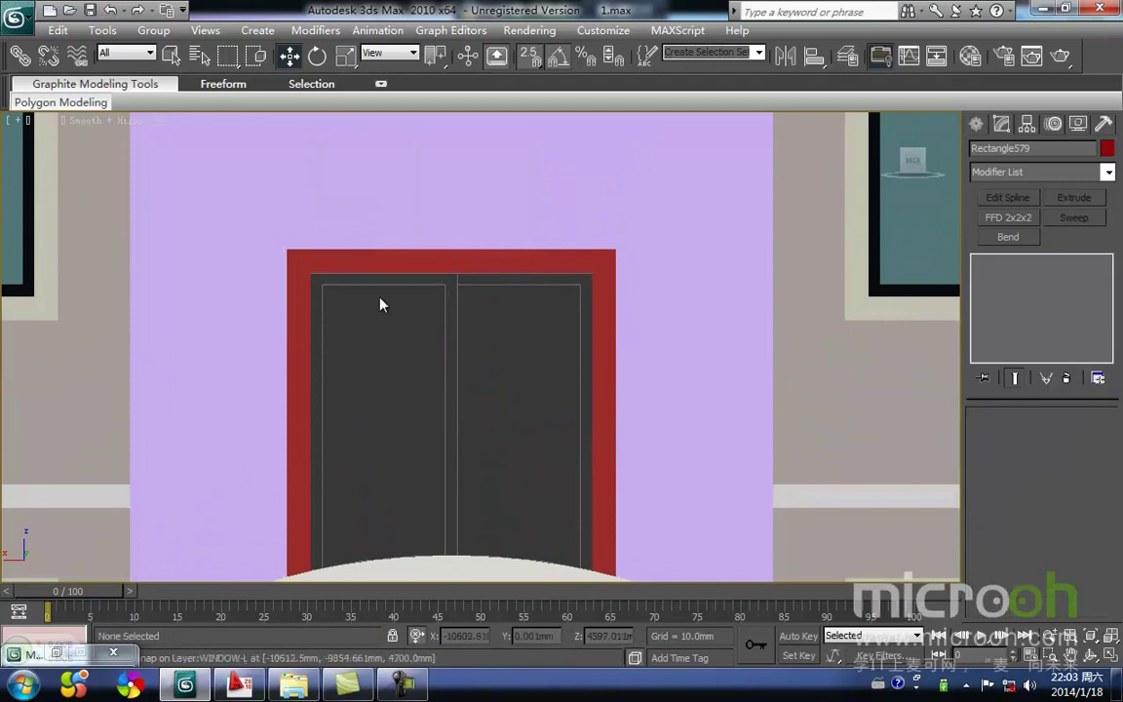
click(394, 260)
key(m)
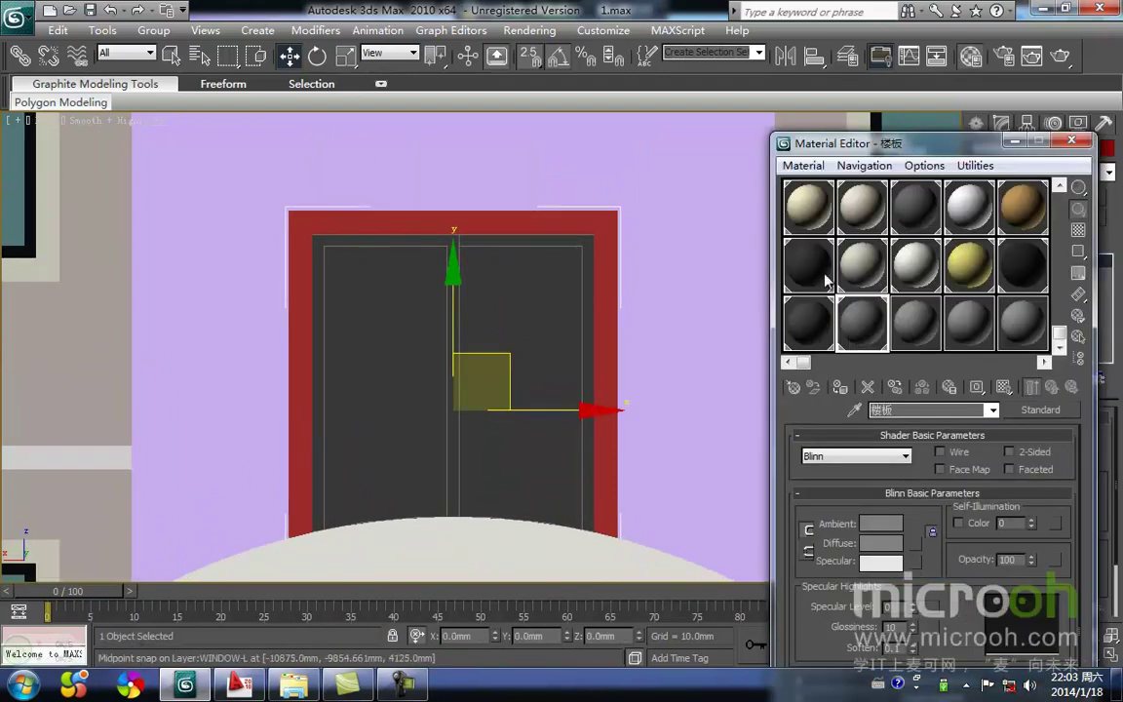
click(858, 268)
click(859, 268)
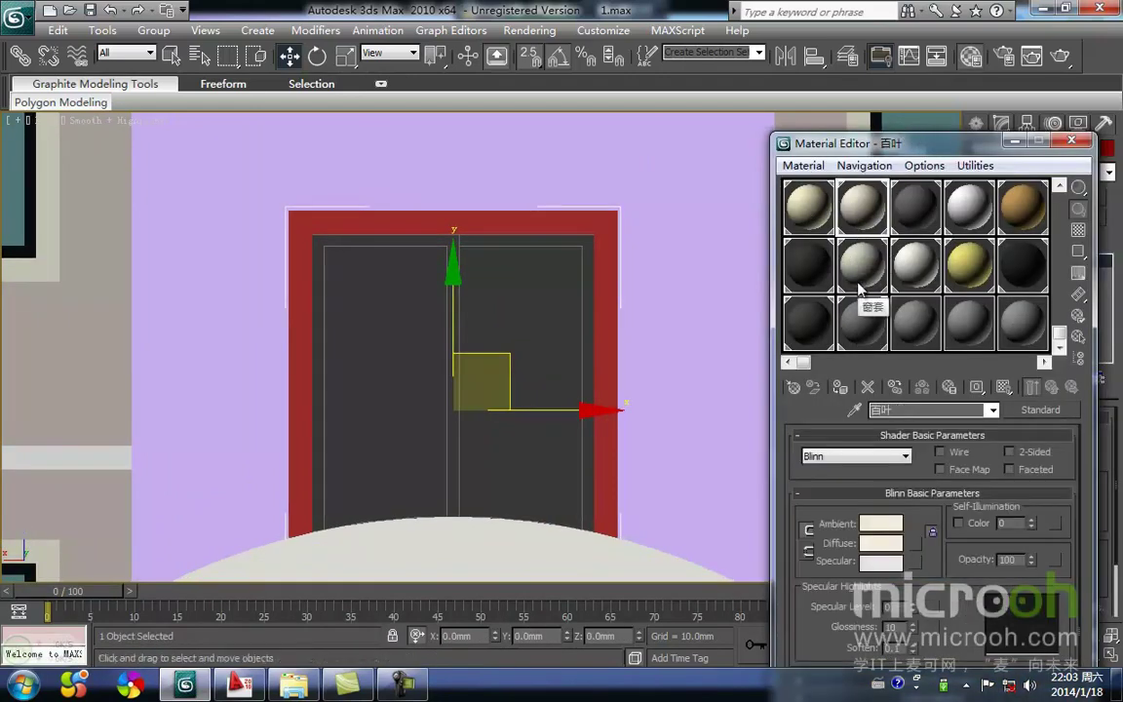
click(839, 387)
middle_drag(538, 477, 481, 368)
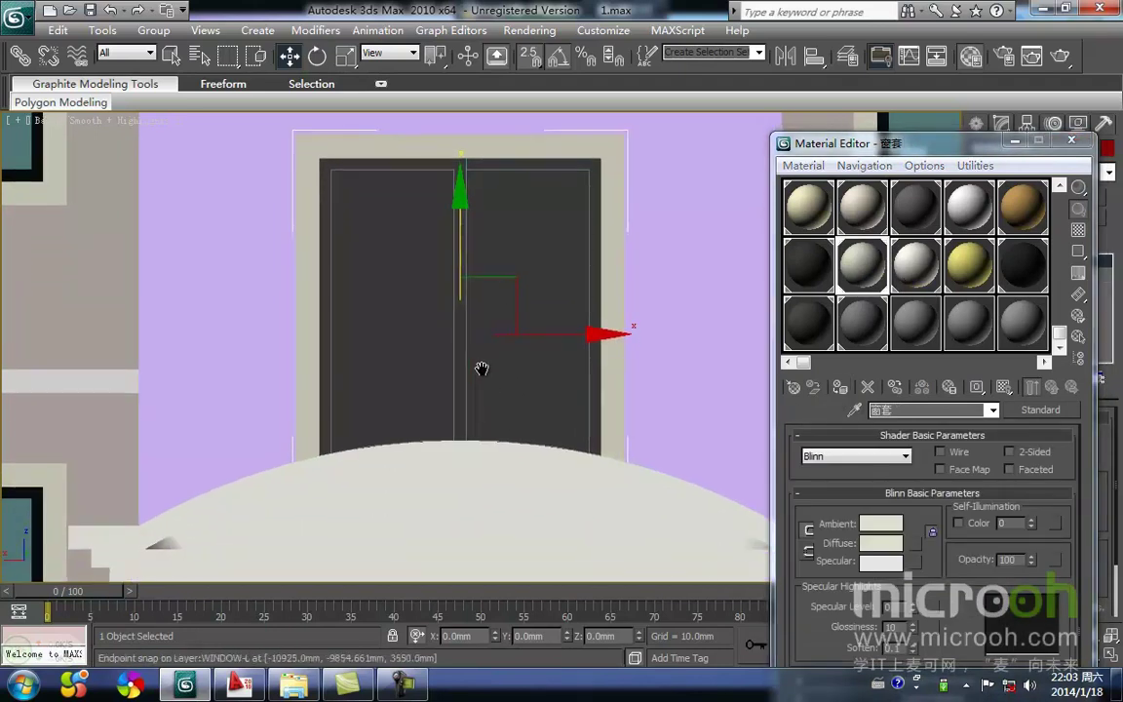
Draw a 1500 × 1200 mm rectangle snapped to the inner edges of the stairwell window surround in the wireframe Back view.
key(F3)
click(390, 368)
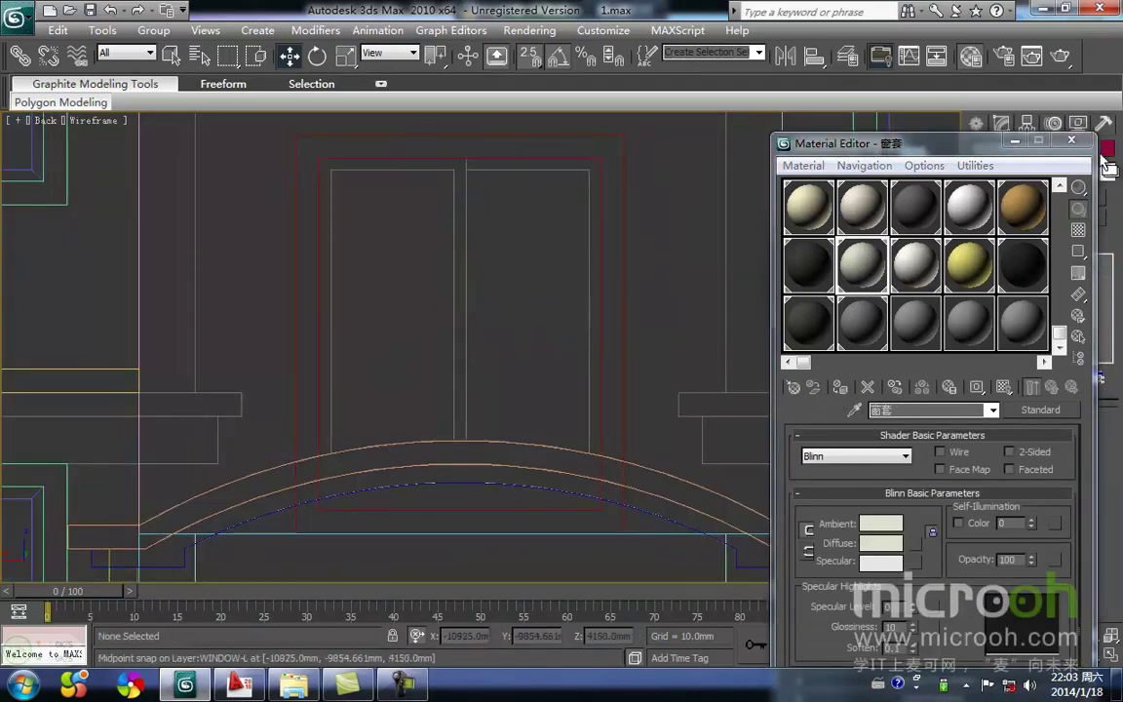
click(1012, 141)
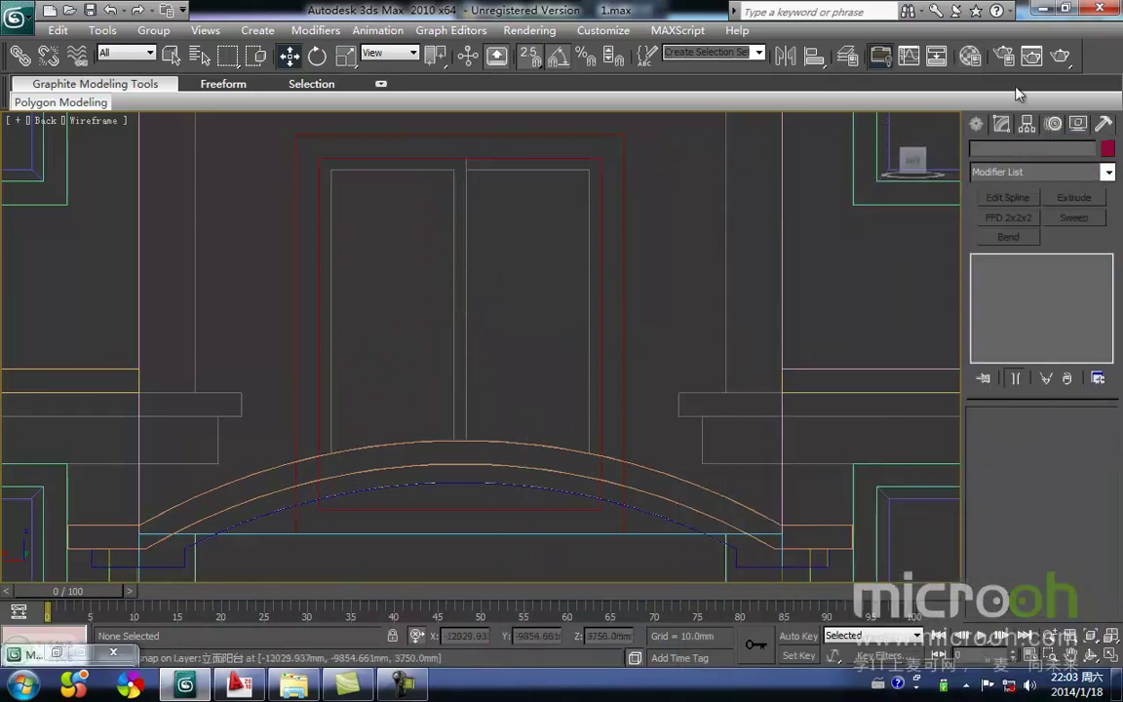
click(975, 125)
click(1002, 153)
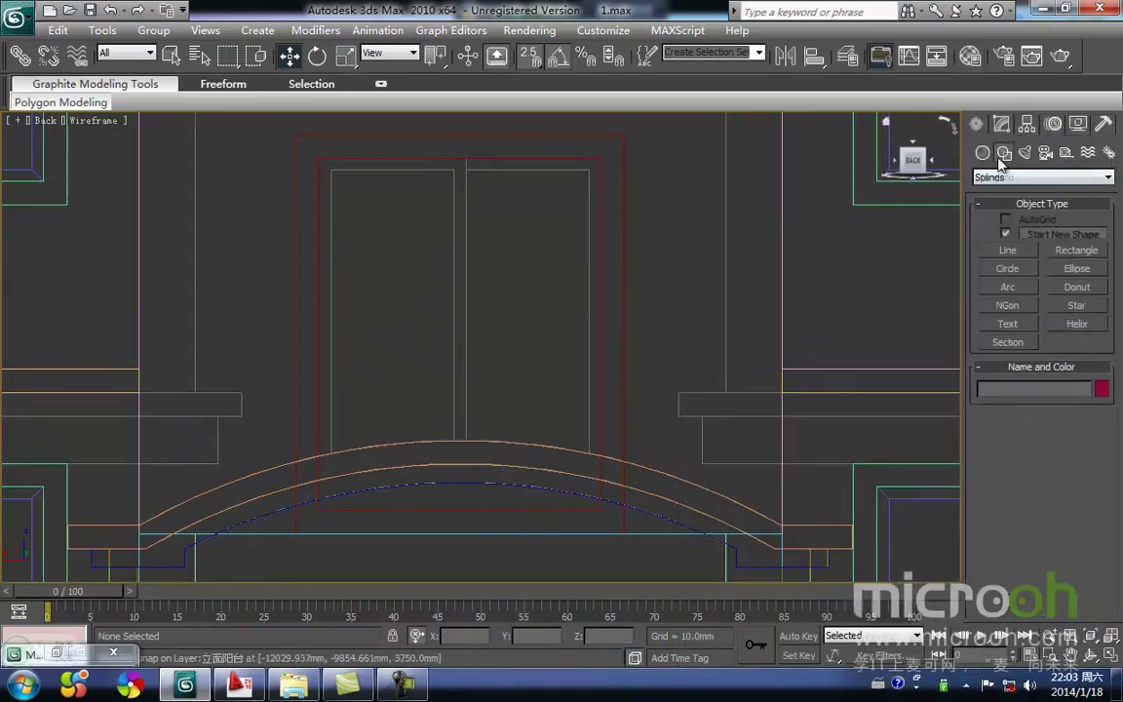
click(1076, 250)
drag(327, 163, 598, 511)
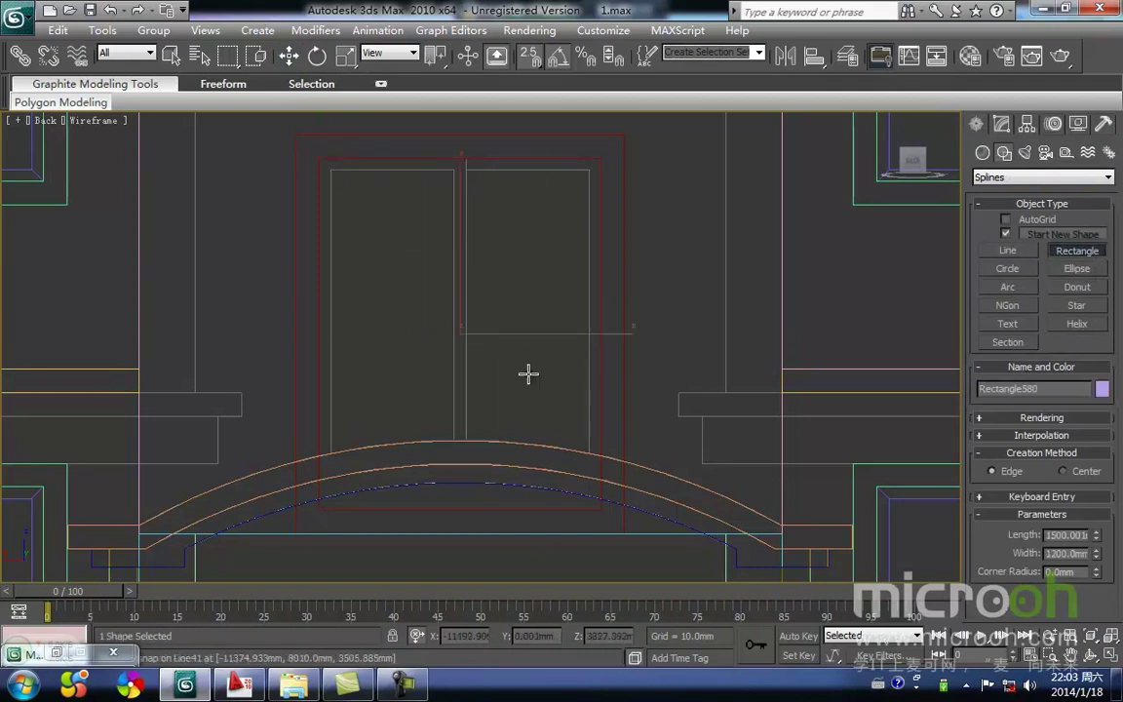
Add Edit Spline to the rectangle and copy its right side segment onto the centre mullion line of the CAD window.
click(1000, 125)
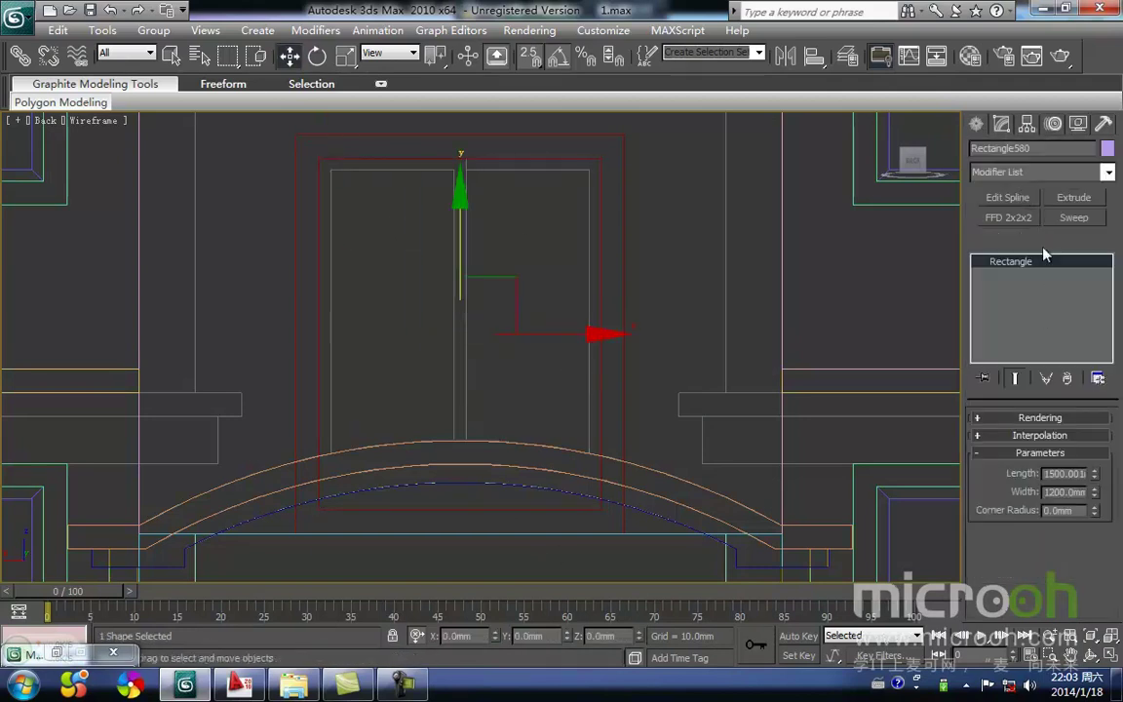
click(1008, 198)
click(1040, 441)
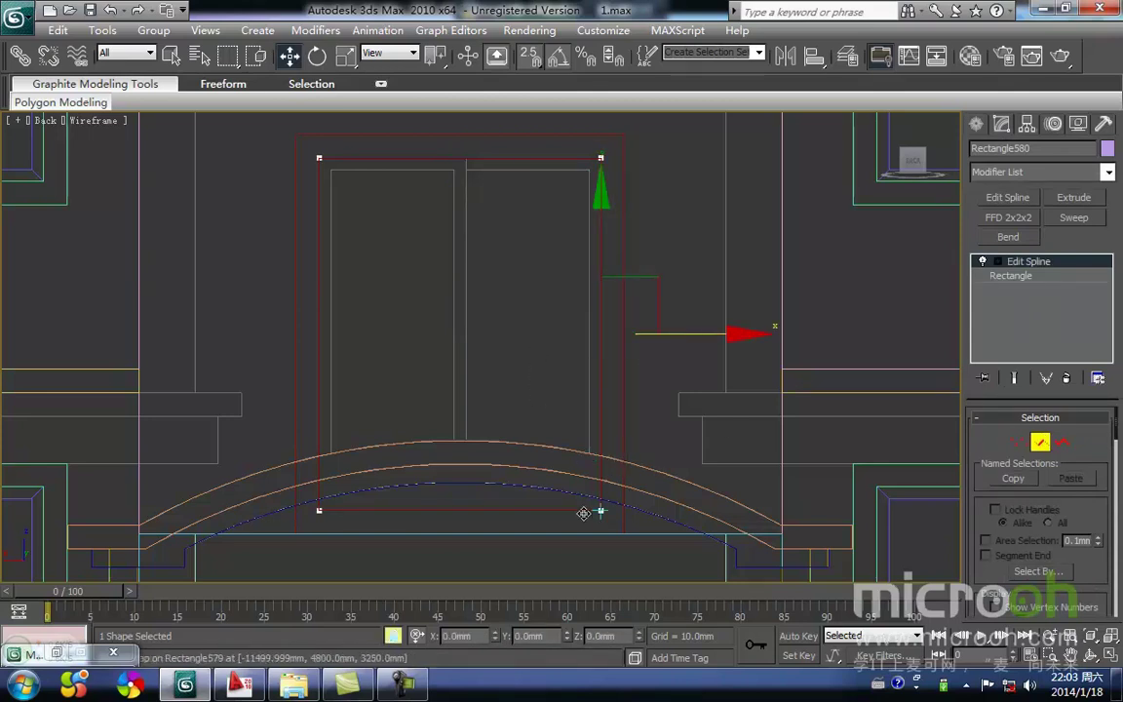
shift+drag(585, 518, 465, 435)
right_click(465, 436)
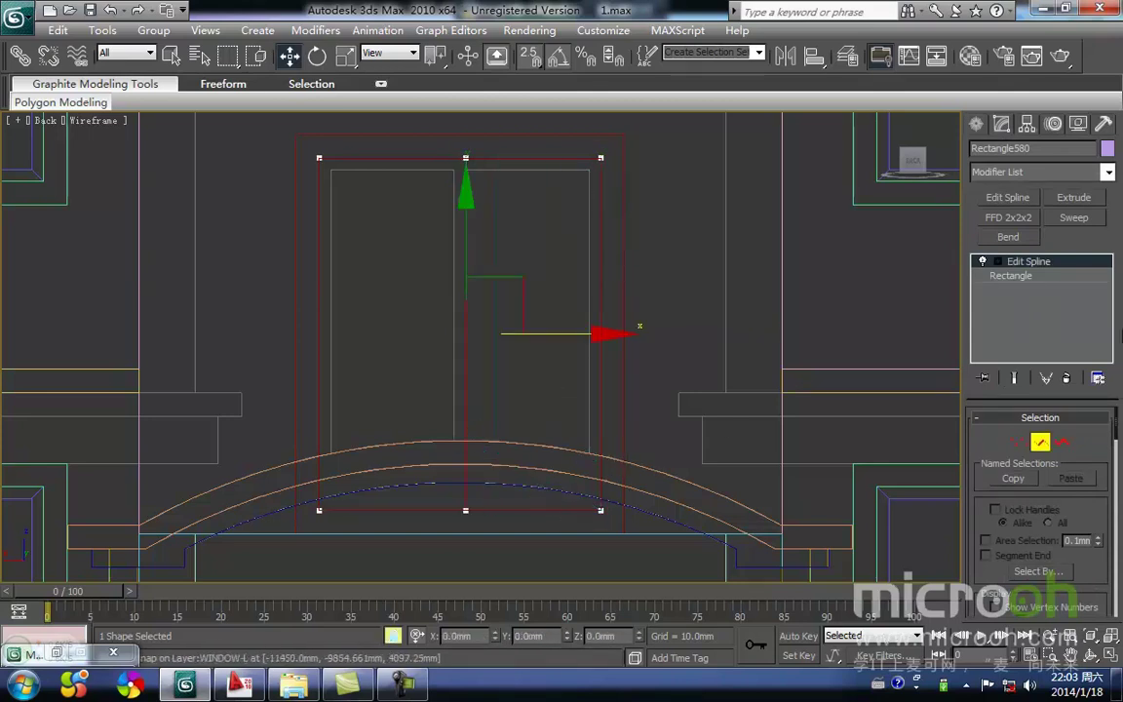
Sweep the window frame spline with a rectangular section of 50 mm length and 50 mm width.
click(1073, 217)
drag(1088, 584, 1089, 567)
drag(1078, 469, 567, 457)
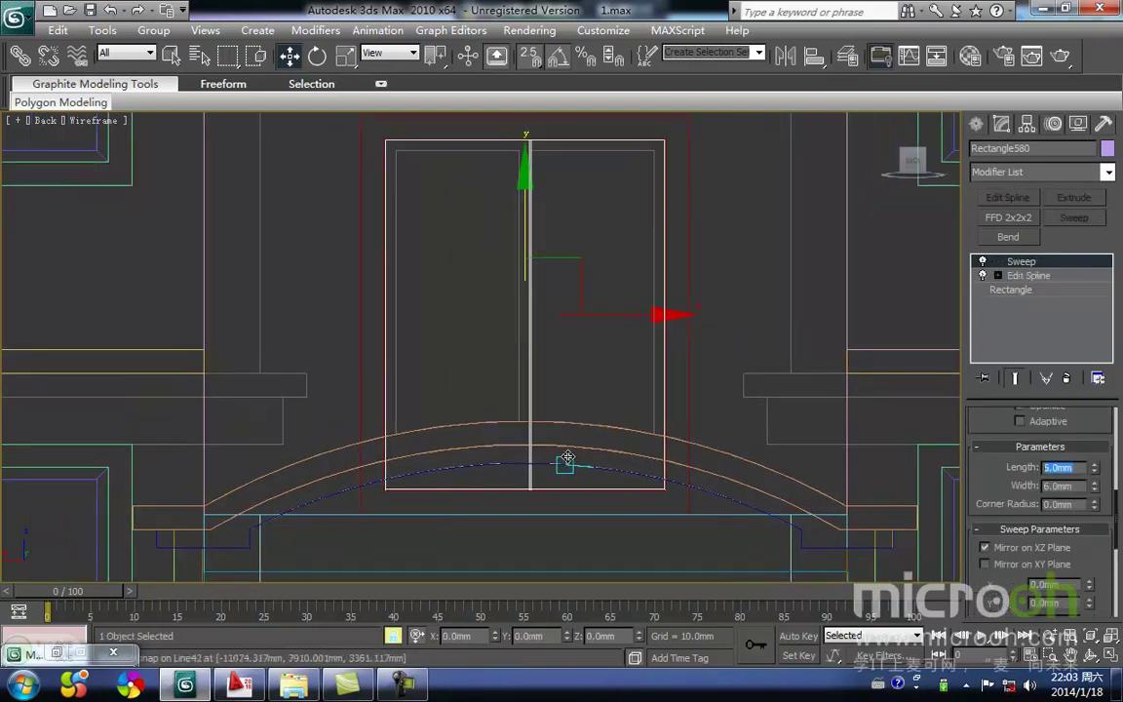
text(50)
key(Return)
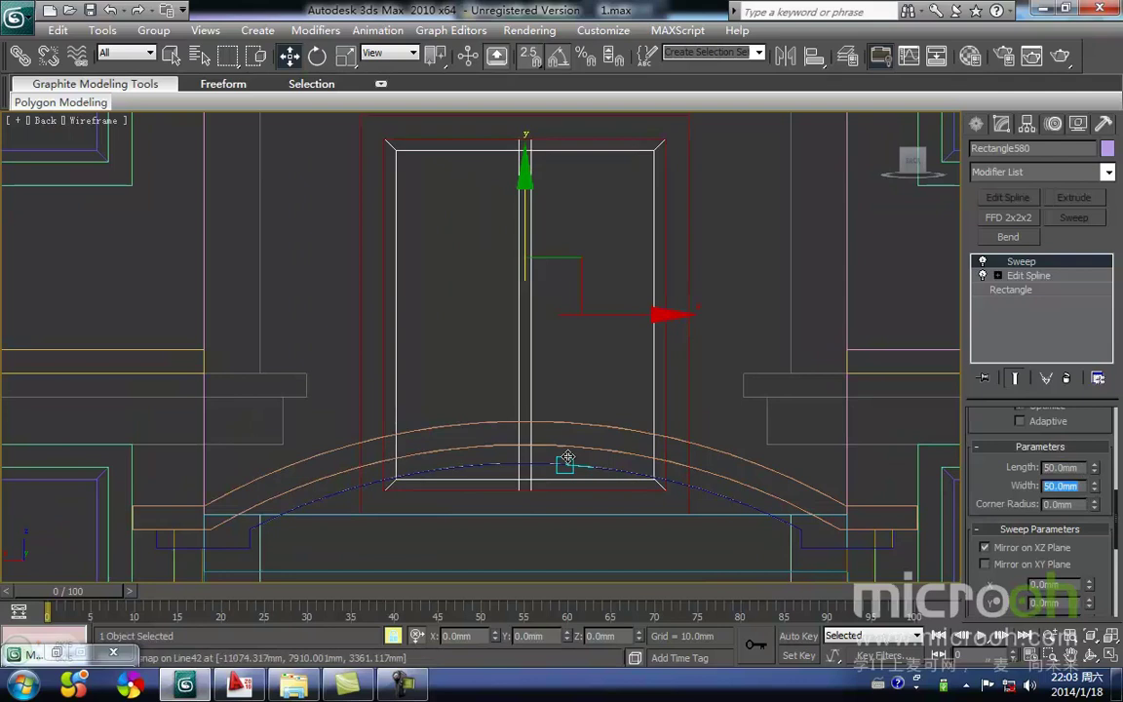
Align the swept window frame to the stairwell wall, centre to centre in Z position only.
middle_drag(521, 401, 501, 435)
key(F3)
key(space)
click(563, 419)
click(505, 376)
middle_drag(406, 337, 410, 376)
key(alt+a)
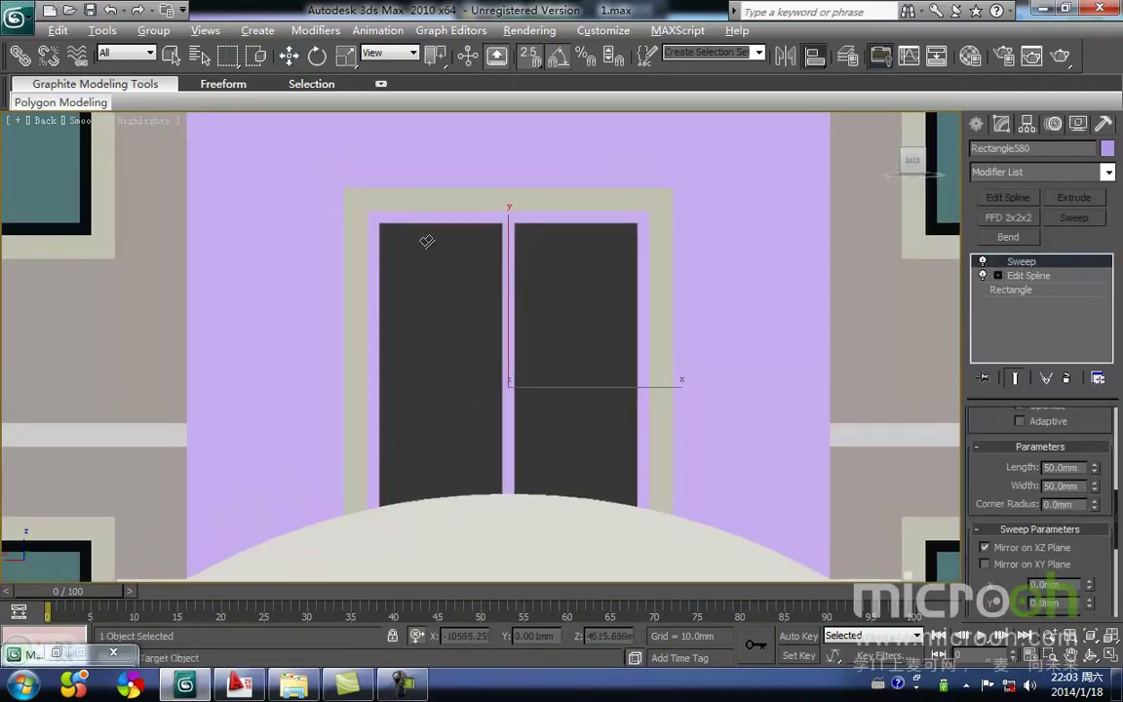
click(266, 240)
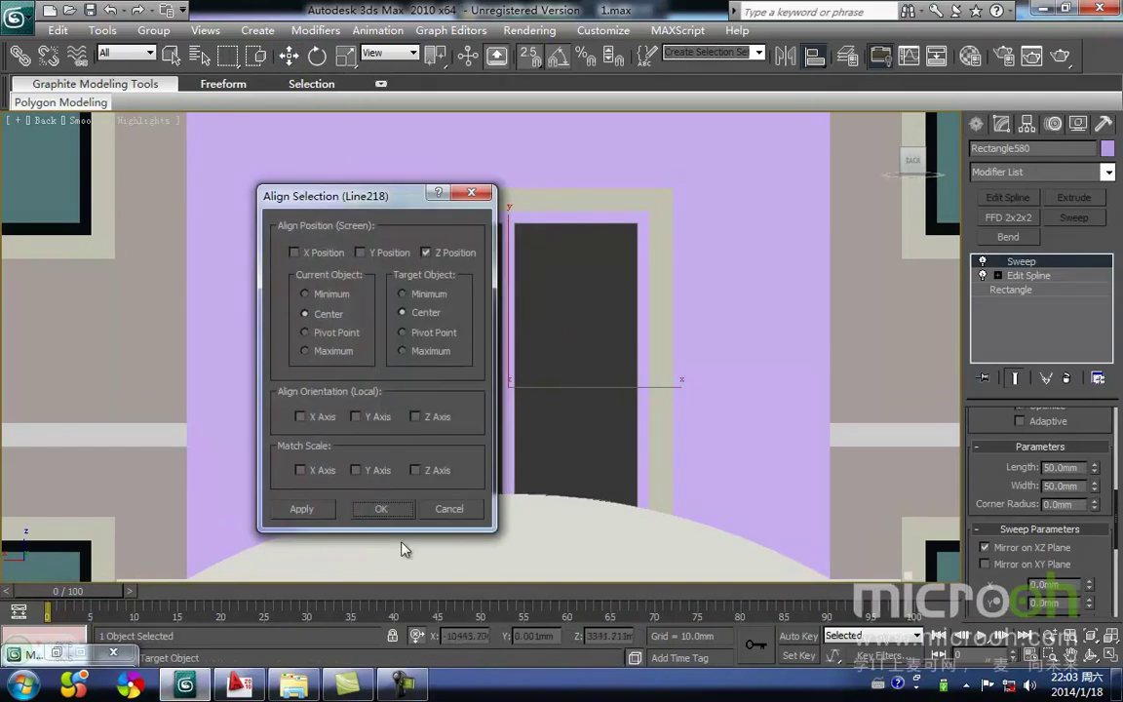
click(381, 508)
Assign the existing black frame material to the swept window frame.
scroll(491, 461, up, 3)
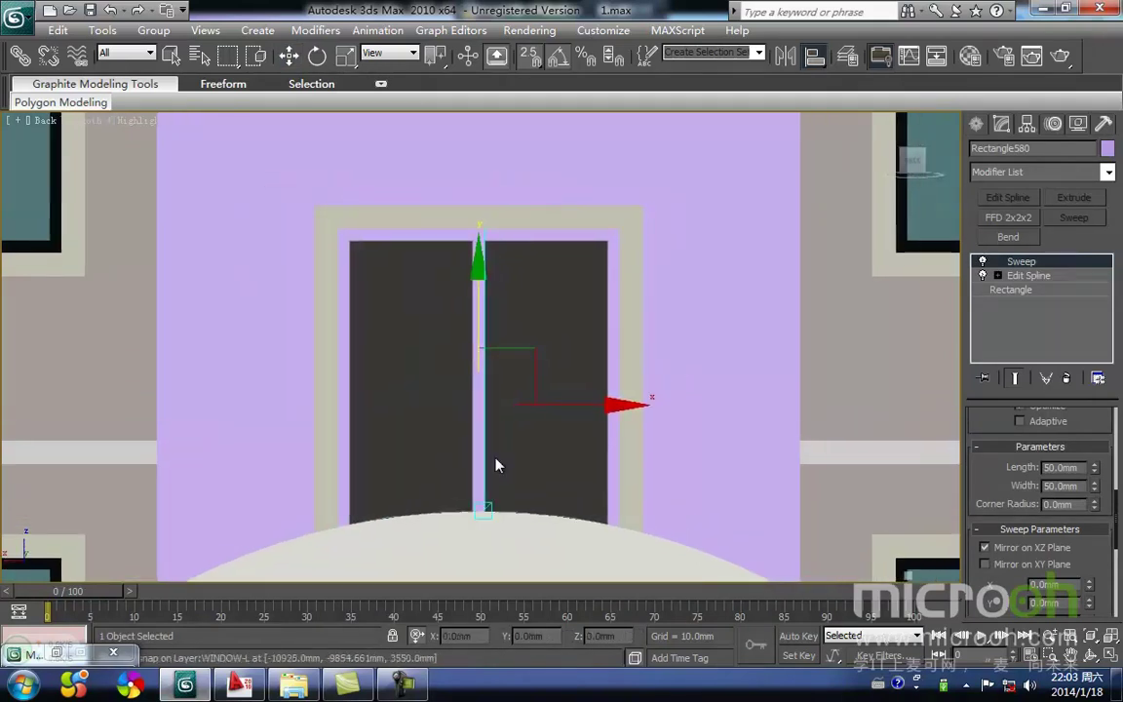
key(m)
drag(1062, 331, 1060, 199)
drag(855, 223, 639, 330)
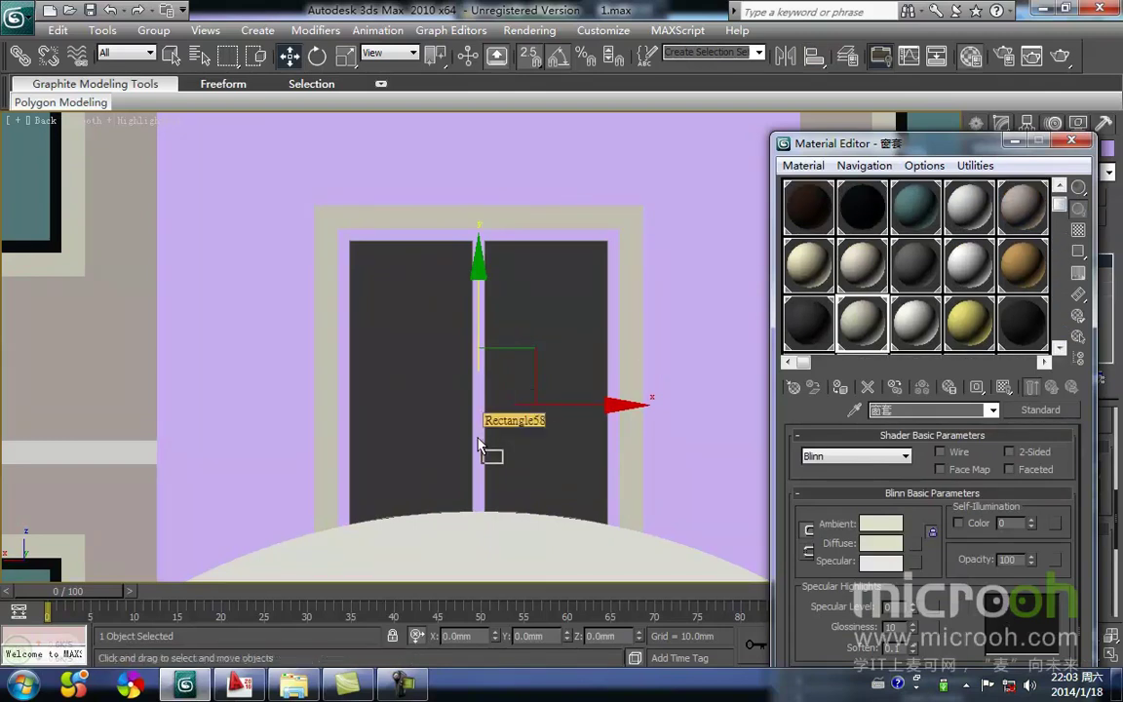
drag(482, 441, 484, 441)
Draw a 1400 × 1100 mm glass rectangle snapped to the inner corners of the swept window frame.
right_click(519, 427)
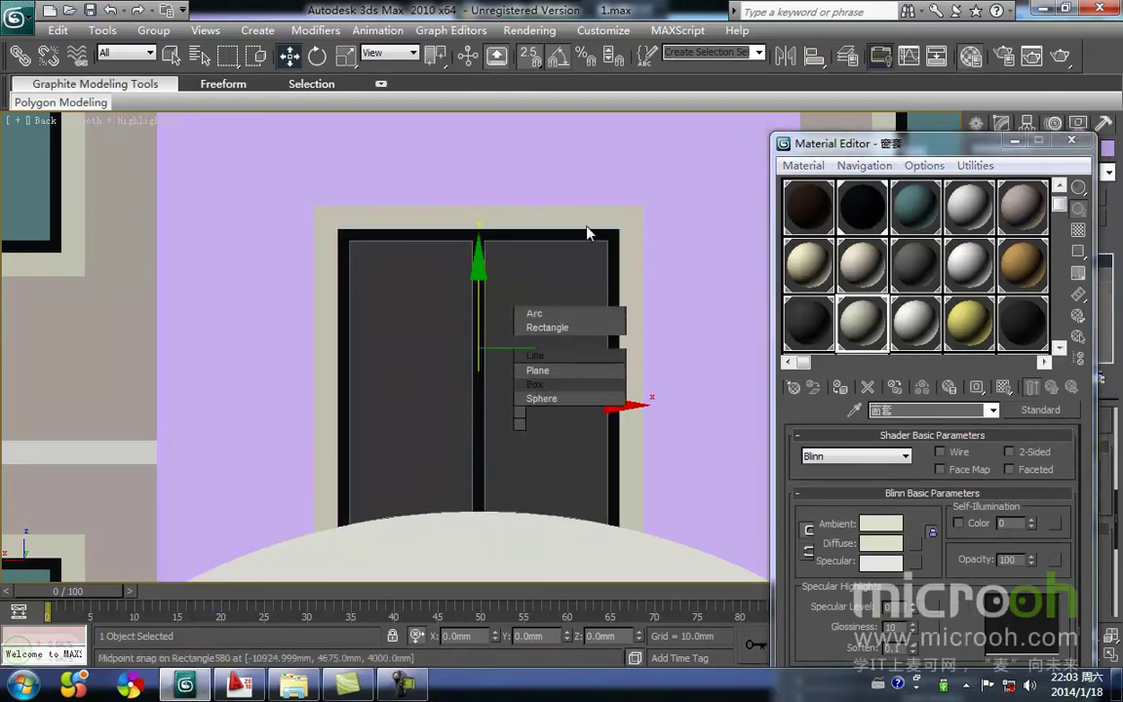
click(566, 339)
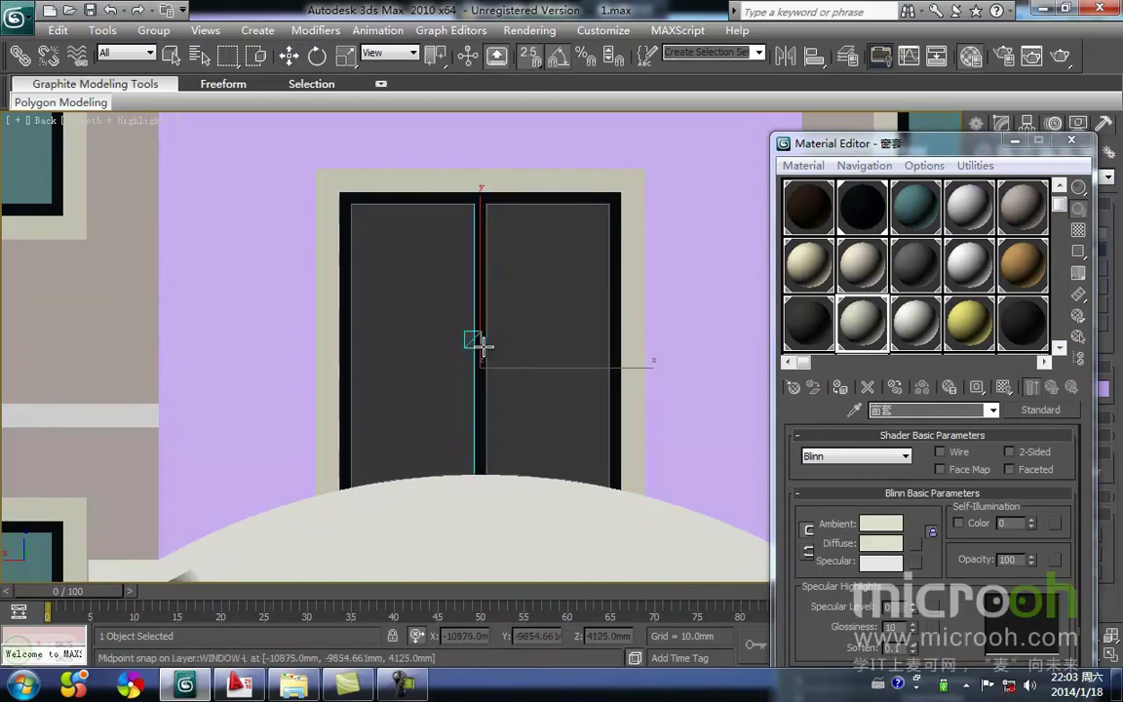
key(F3)
mouse_move(351, 202)
mouse_down()
mouse_move(576, 506)
mouse_move(608, 527)
mouse_up()
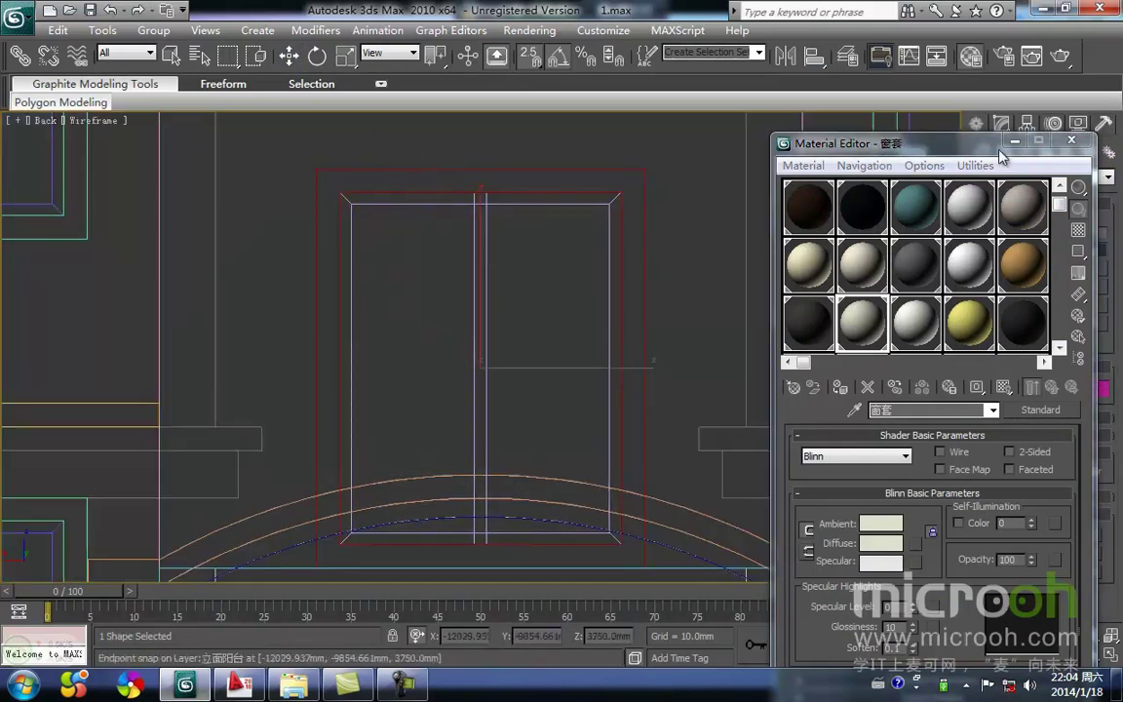
Extrude the glass rectangle by 5 mm.
click(1015, 141)
click(1001, 123)
key(w)
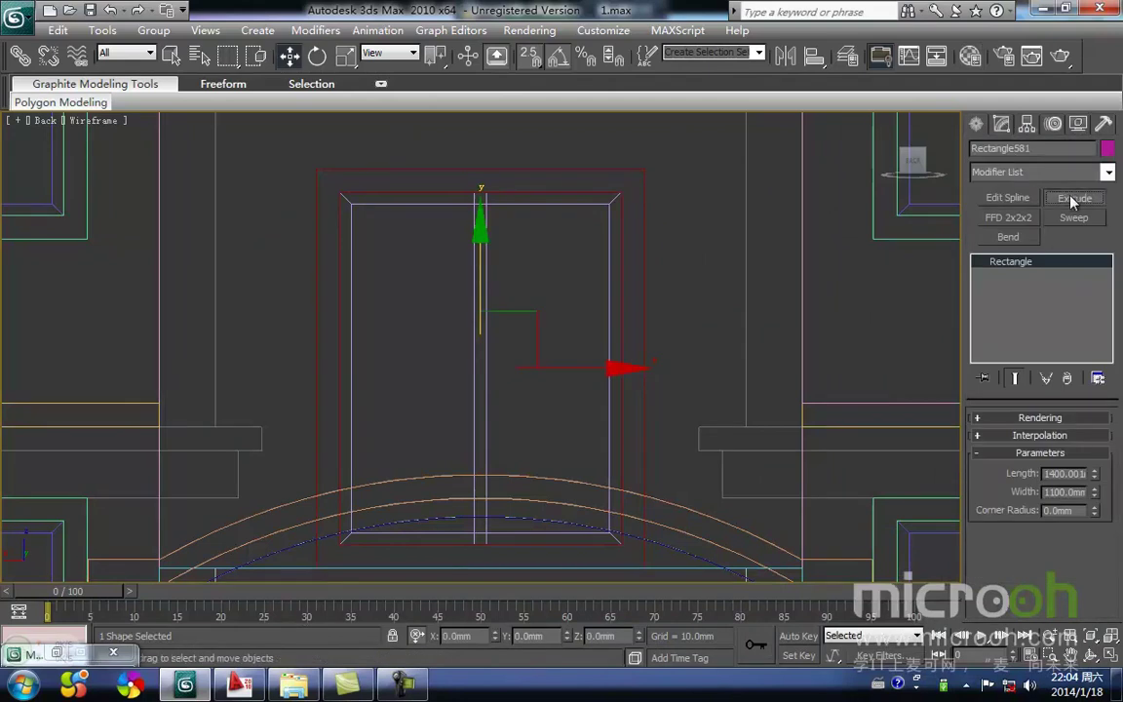
click(1073, 198)
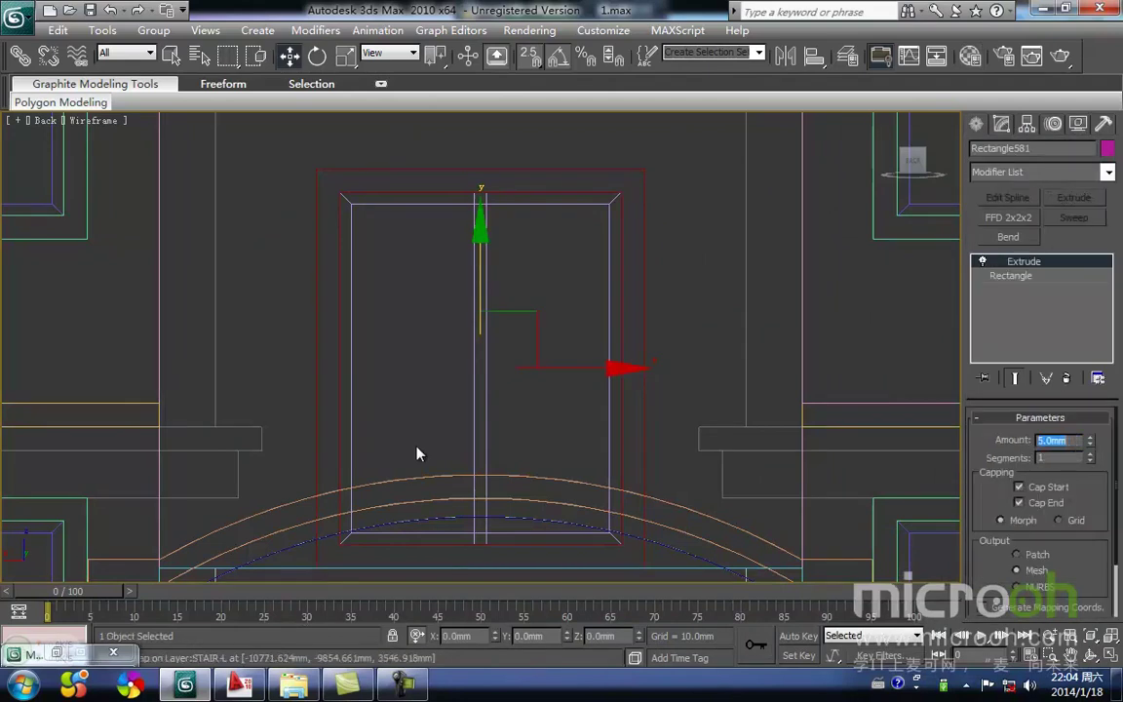
scroll(299, 413, up, 4)
Align the glass pane to the swept window frame, centre to centre in Z position only.
key(F3)
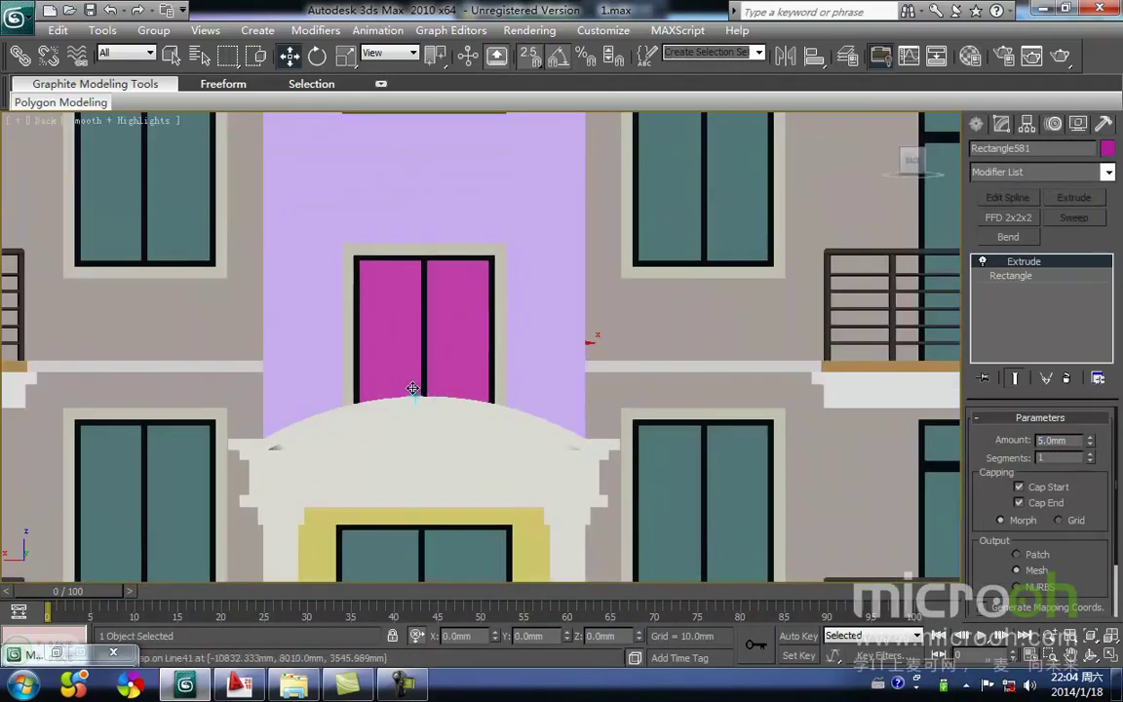
scroll(413, 389, up, 3)
key(alt+a)
click(374, 446)
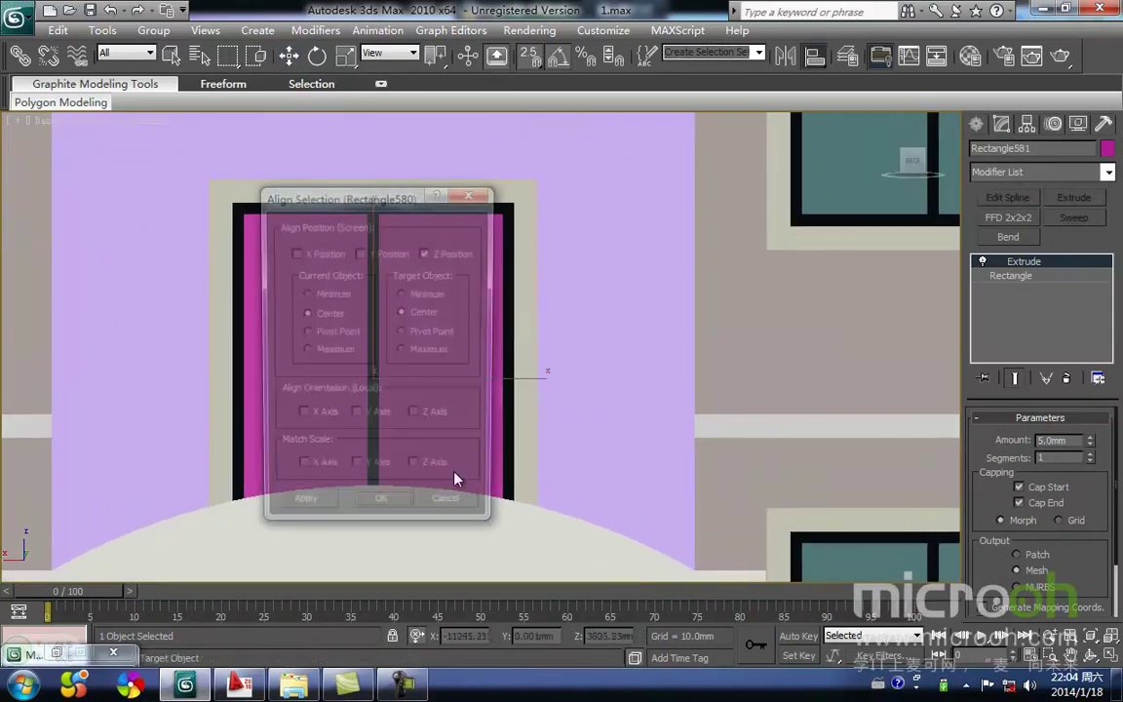
click(396, 514)
Assign the existing teal glass material to the stairwell window pane.
middle_drag(431, 464, 452, 442)
key(m)
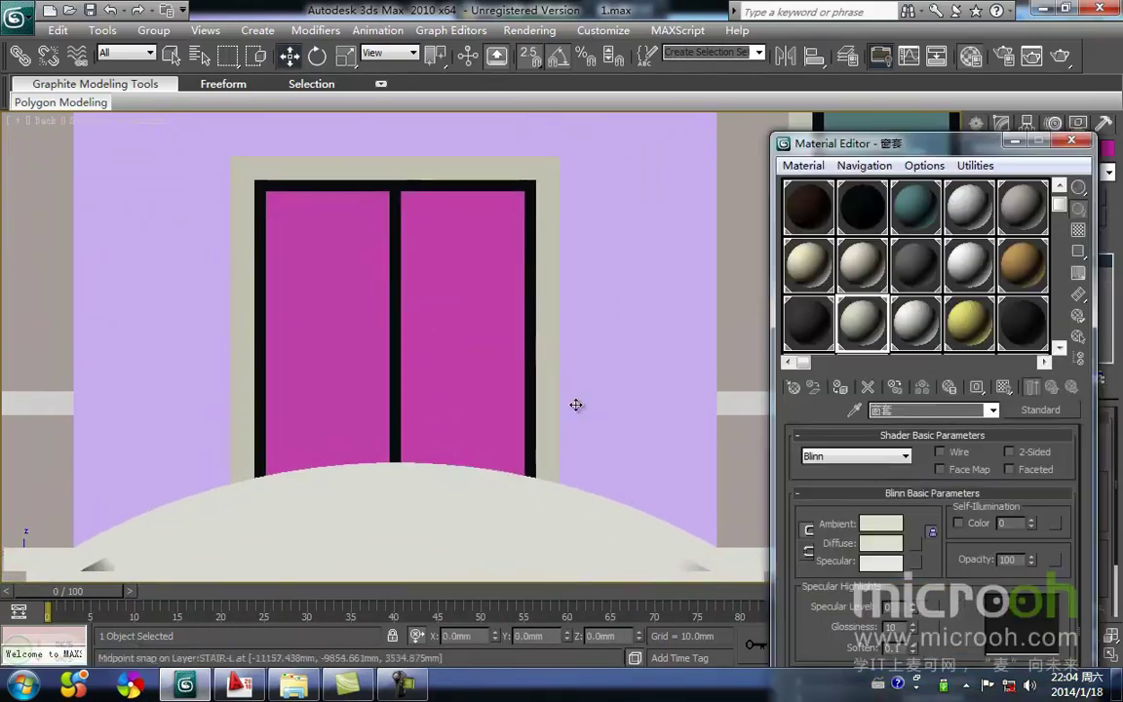
scroll(462, 408, down, 5)
click(429, 262)
middle_drag(386, 333, 532, 340)
middle_drag(563, 269, 509, 349)
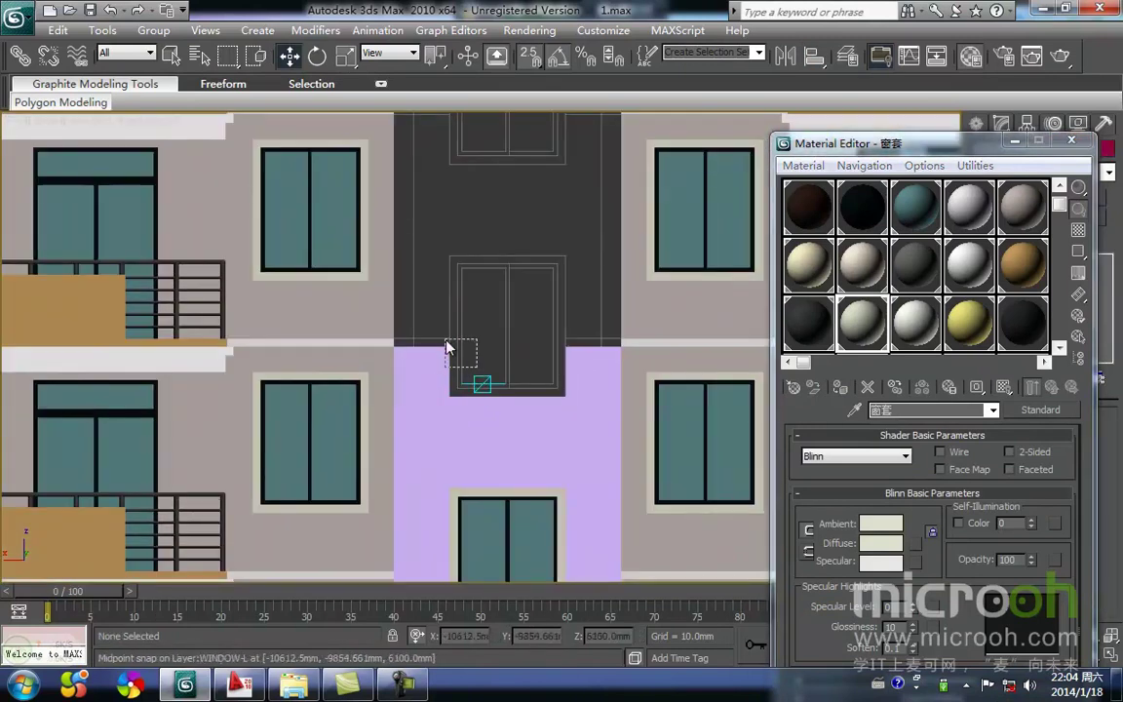
Select the stairwell wall and switch to AutoCAD to examine the exterior wall finish labels on the elevation.
click(438, 347)
middle_drag(437, 347, 437, 293)
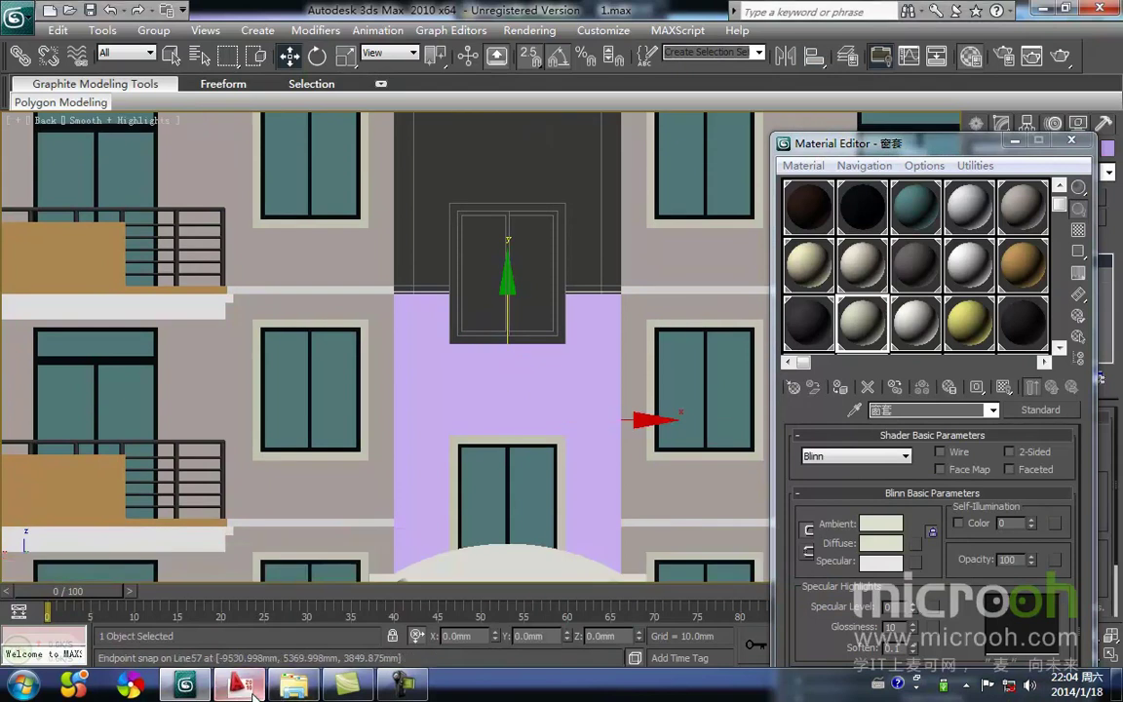
click(244, 687)
middle_drag(453, 377, 517, 514)
middle_drag(503, 532, 502, 559)
middle_drag(502, 367, 489, 558)
scroll(442, 307, up, 4)
scroll(423, 289, up, 2)
middle_drag(410, 307, 449, 300)
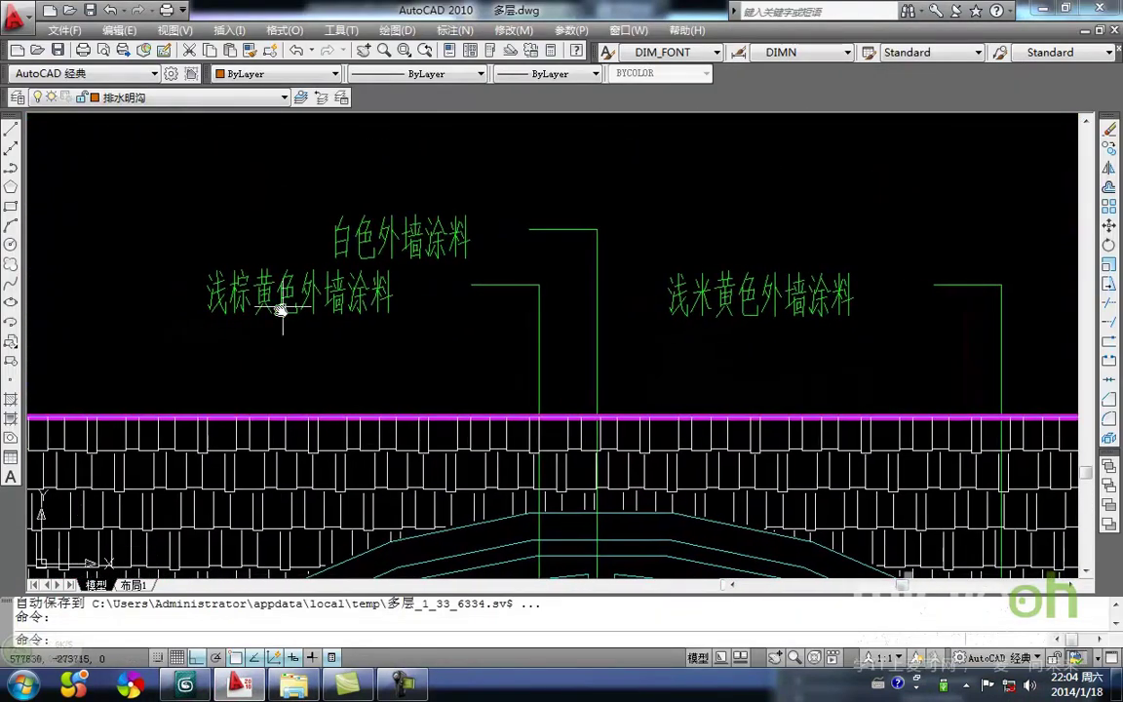
mouse_move(268, 319)
middle_down()
mouse_move(292, 290)
mouse_move(342, 292)
mouse_move(323, 317)
middle_up()
middle_drag(462, 315, 430, 234)
scroll(416, 238, down, 4)
middle_drag(395, 366, 407, 284)
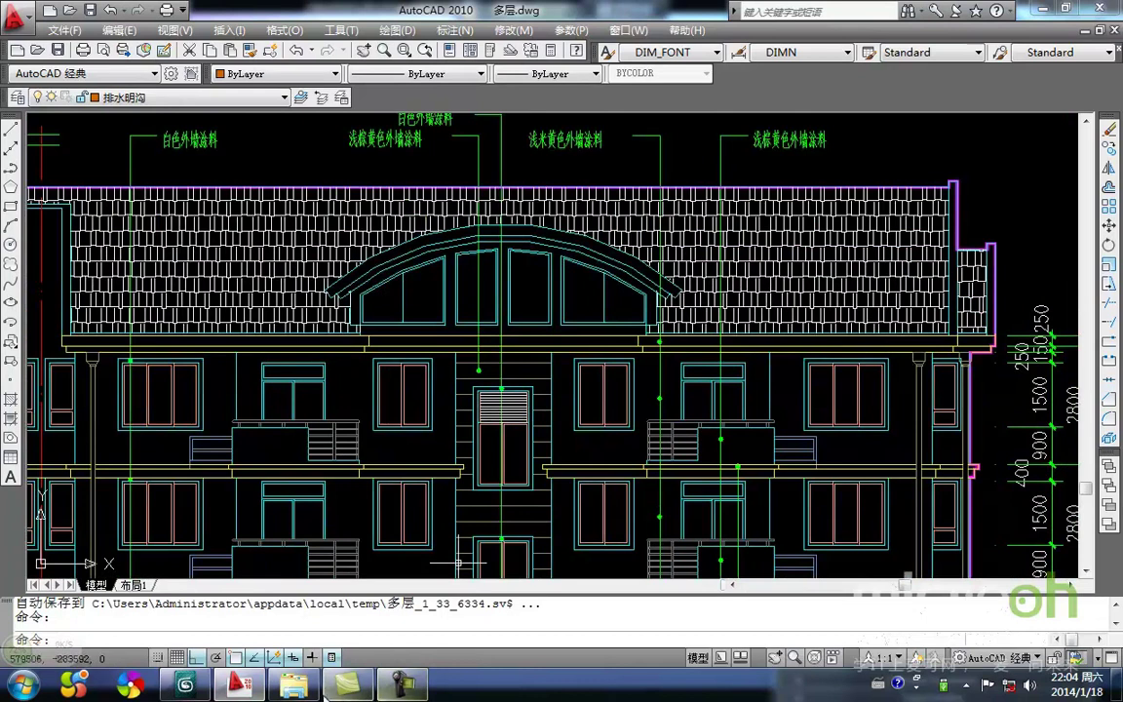
Switch back to 3ds Max and assign the 浅棕黄色外墙涂料 material to the selected stairwell wall.
click(195, 687)
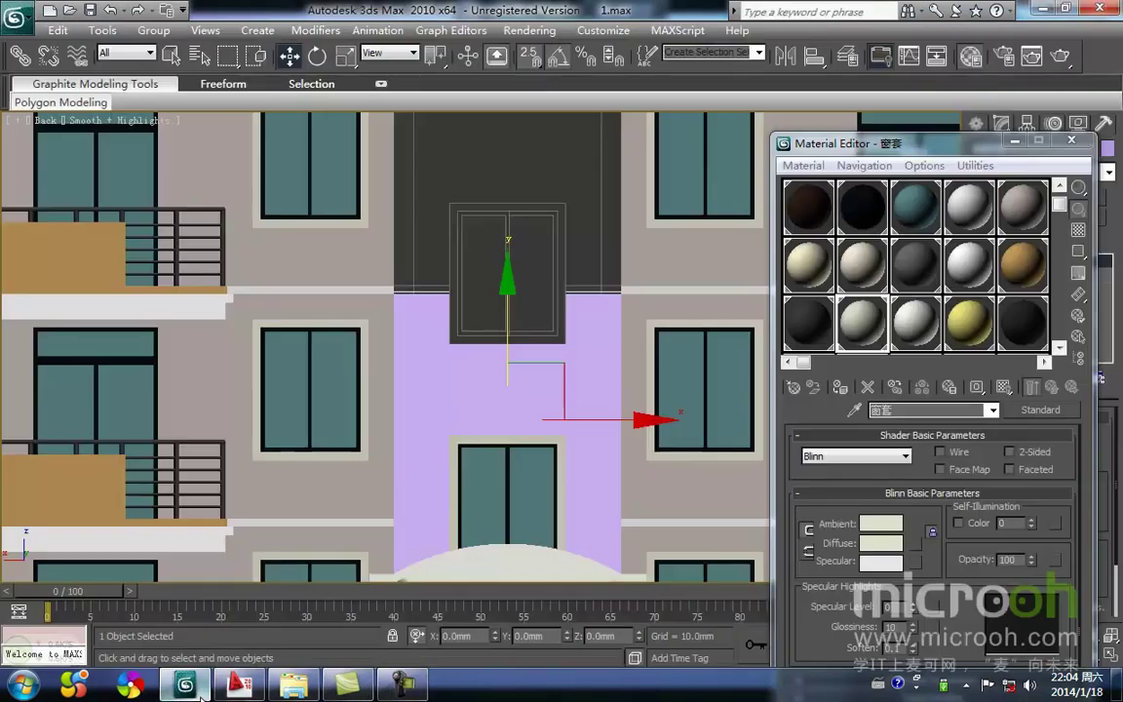
drag(1059, 205, 1051, 342)
click(970, 272)
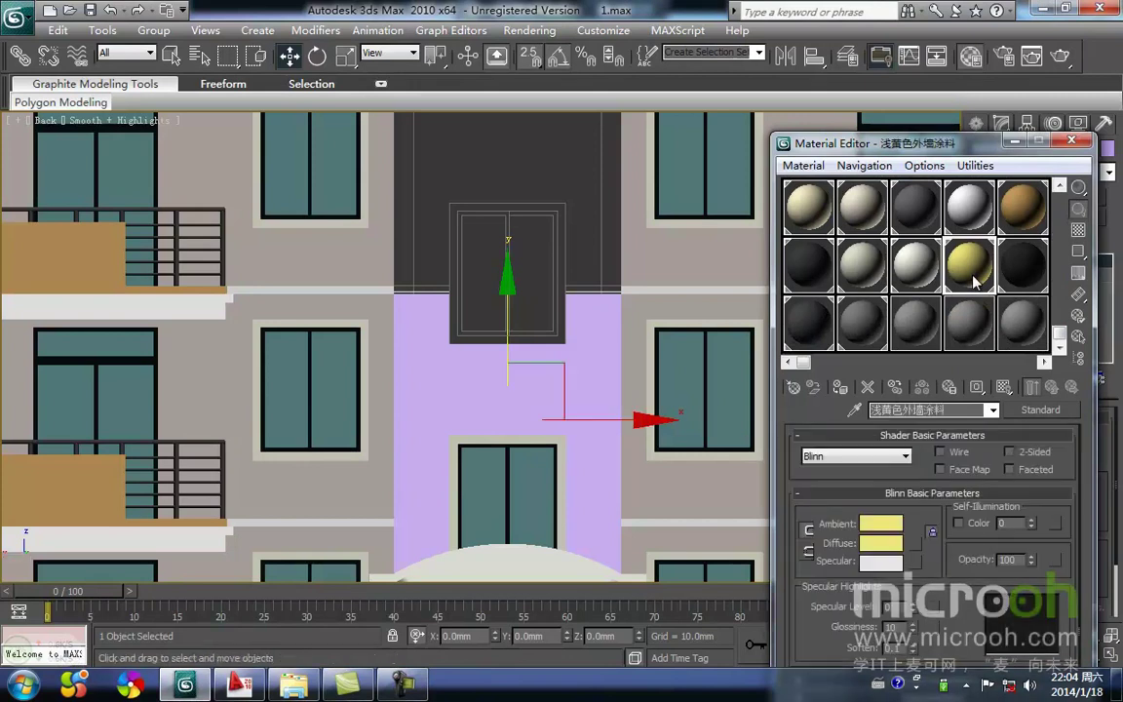
click(1027, 218)
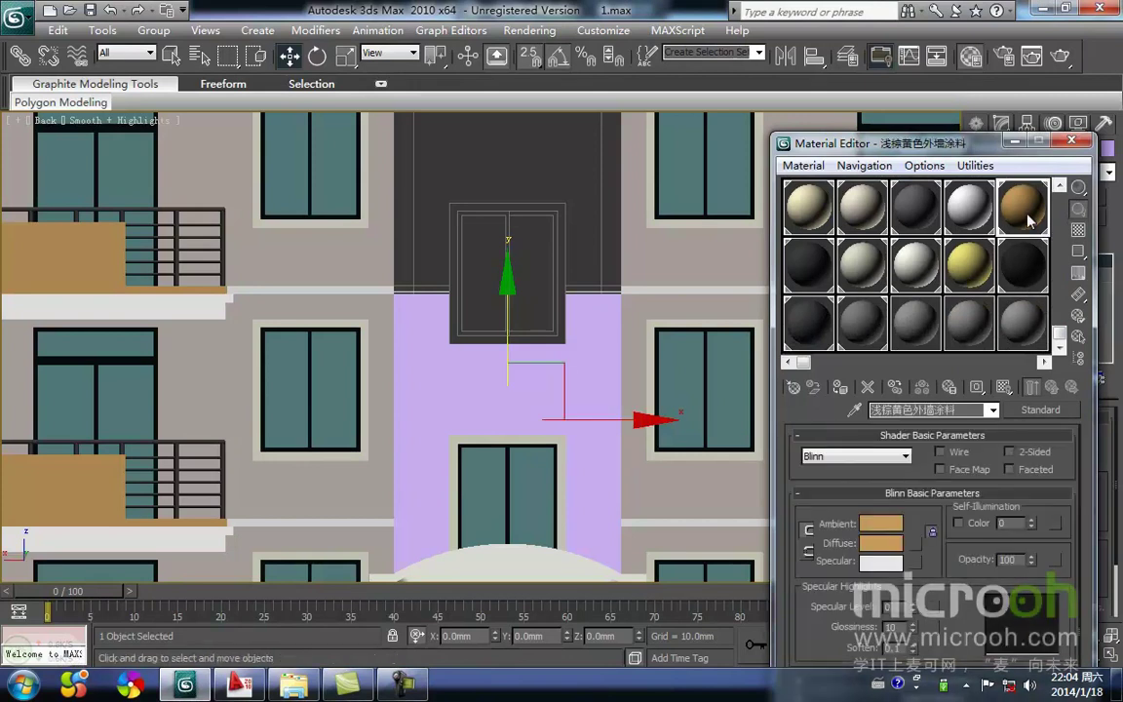
click(840, 387)
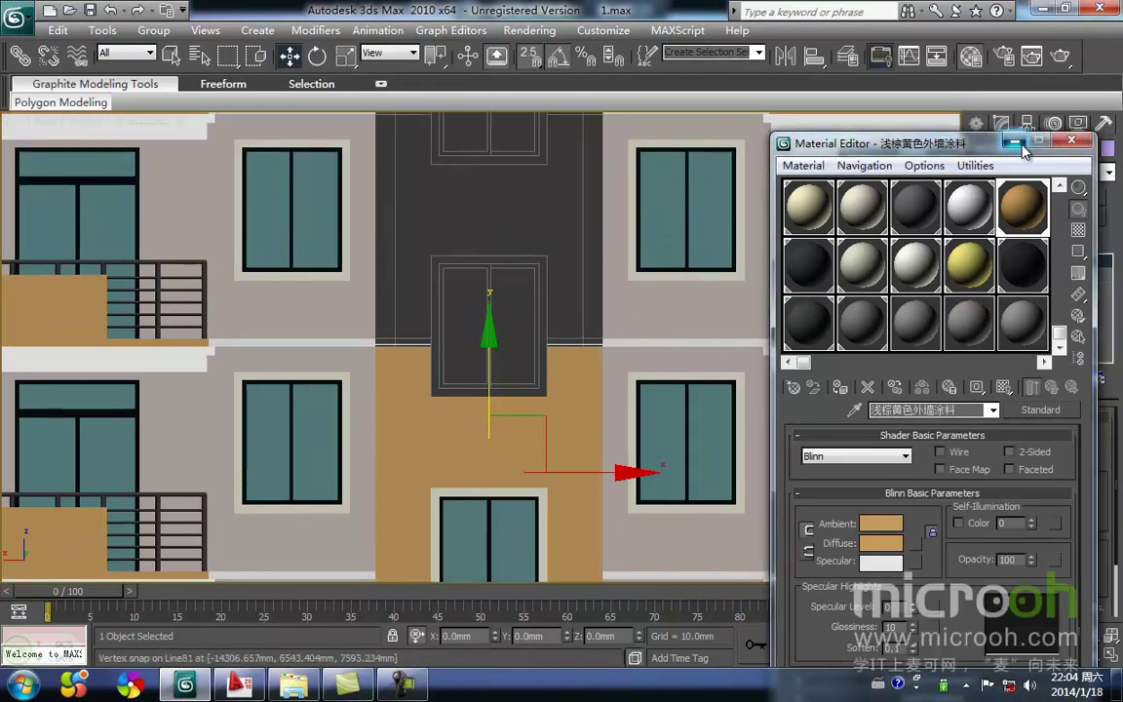
click(1015, 143)
Trace a closed line around the stairwell wall segment above the finished one, notched around the window openings at its upper and lower edges.
middle_drag(451, 326, 490, 306)
key(F3)
scroll(488, 325, up, 3)
middle_drag(480, 350, 483, 316)
scroll(482, 345, down, 3)
middle_drag(505, 387, 461, 402)
middle_drag(481, 270, 467, 393)
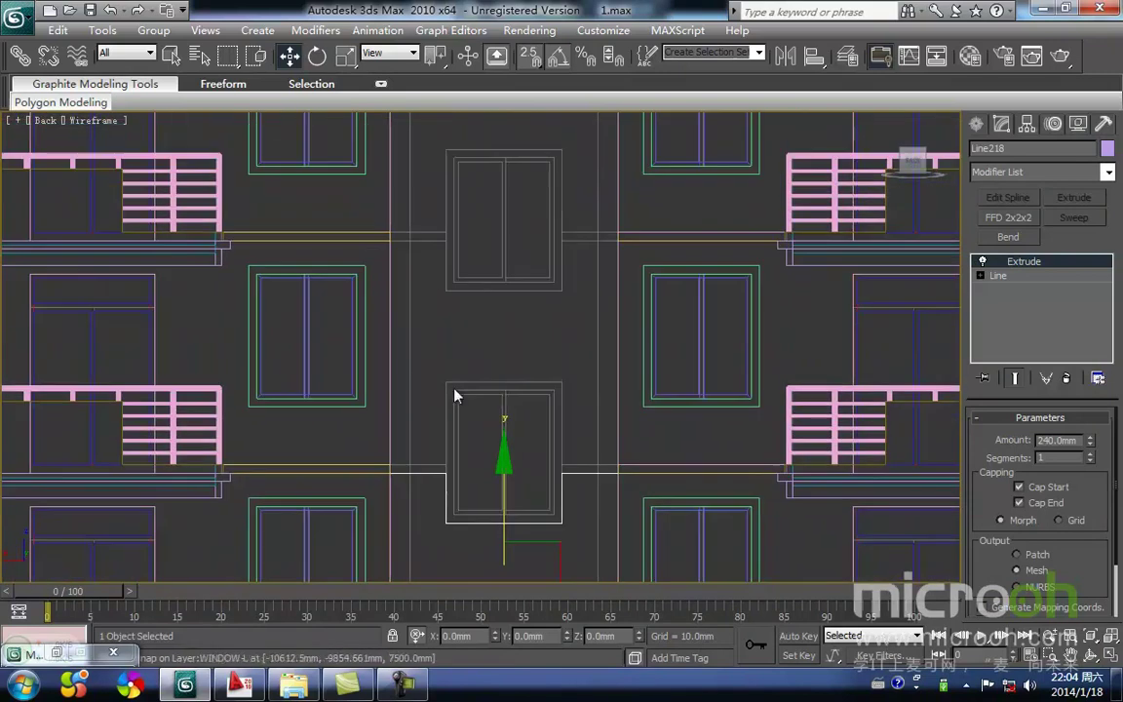
middle_drag(547, 307, 552, 273)
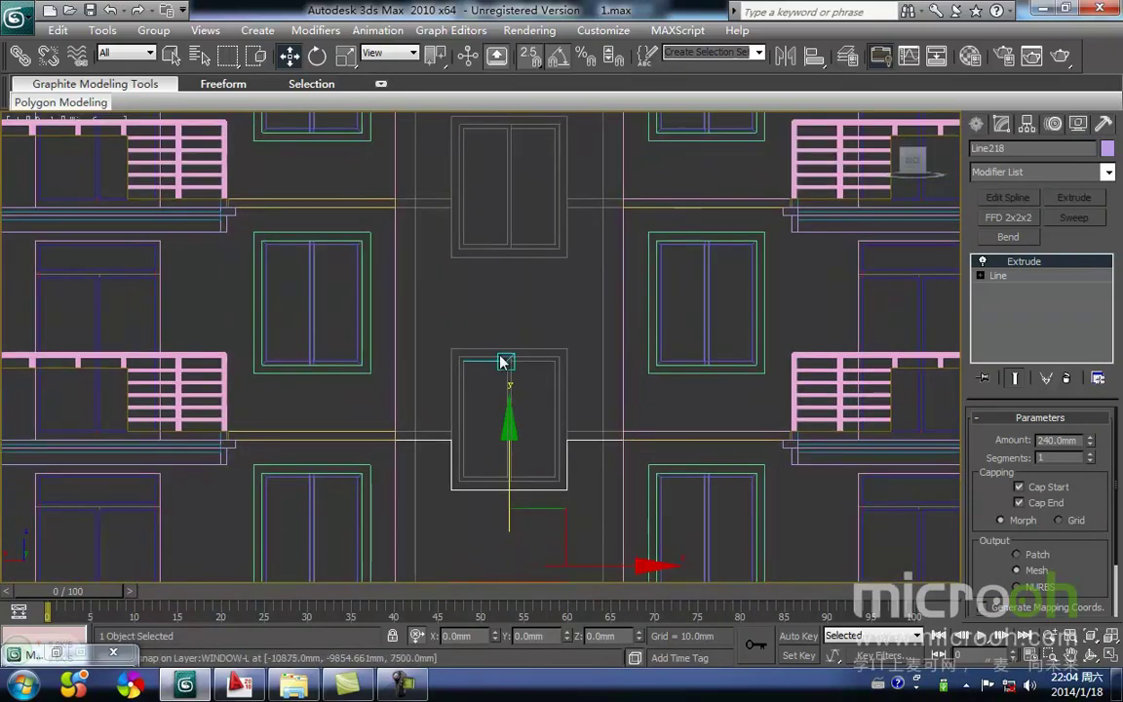
middle_drag(453, 381, 493, 243)
scroll(464, 310, down, 3)
scroll(477, 262, up, 3)
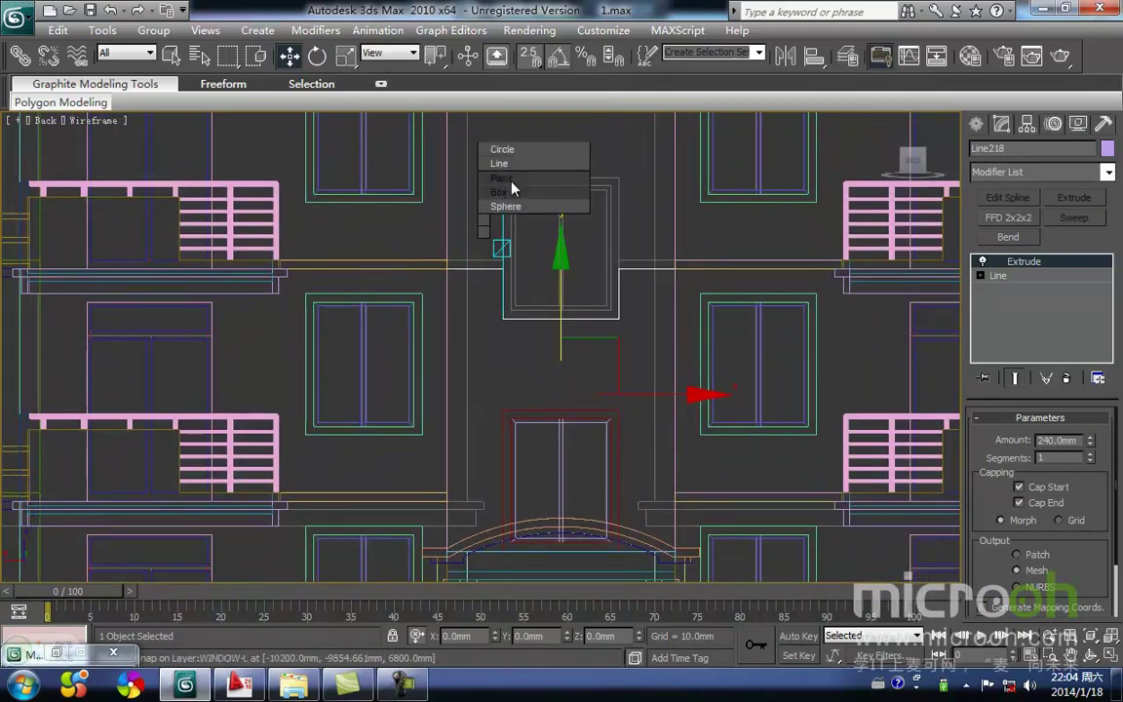
click(518, 163)
middle_drag(518, 161, 403, 419)
click(403, 424)
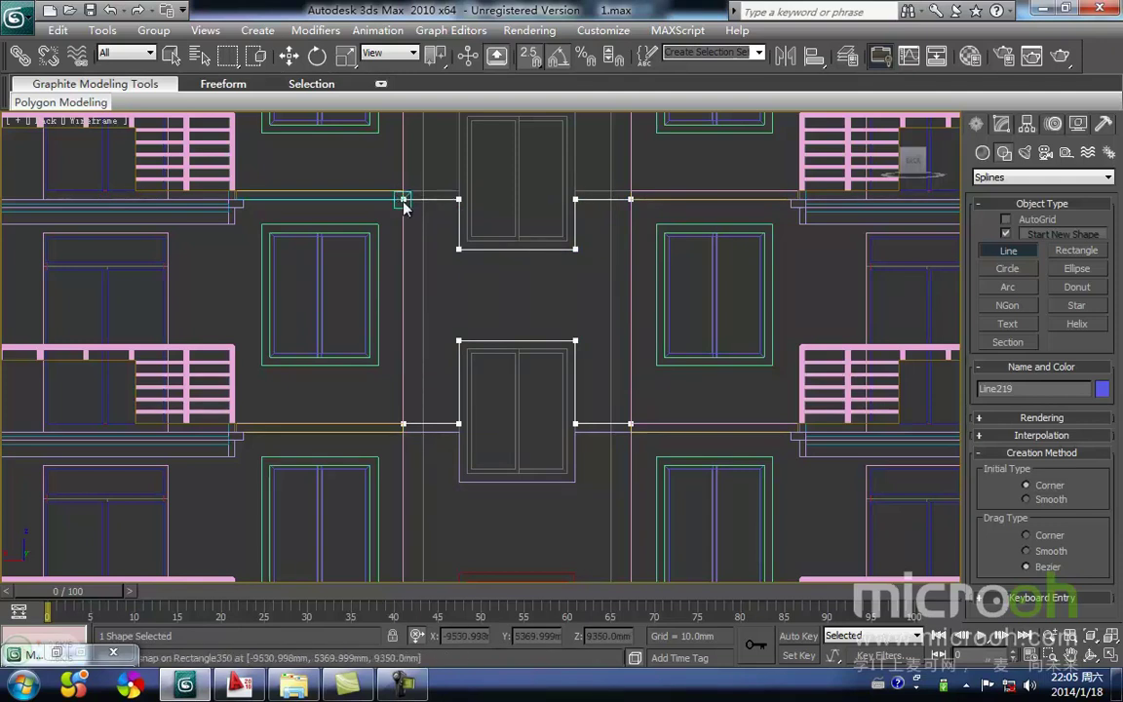
click(404, 423)
click(564, 401)
Extrude the new stairwell wall outline by 240 mm.
key(w)
scroll(541, 239, down, 3)
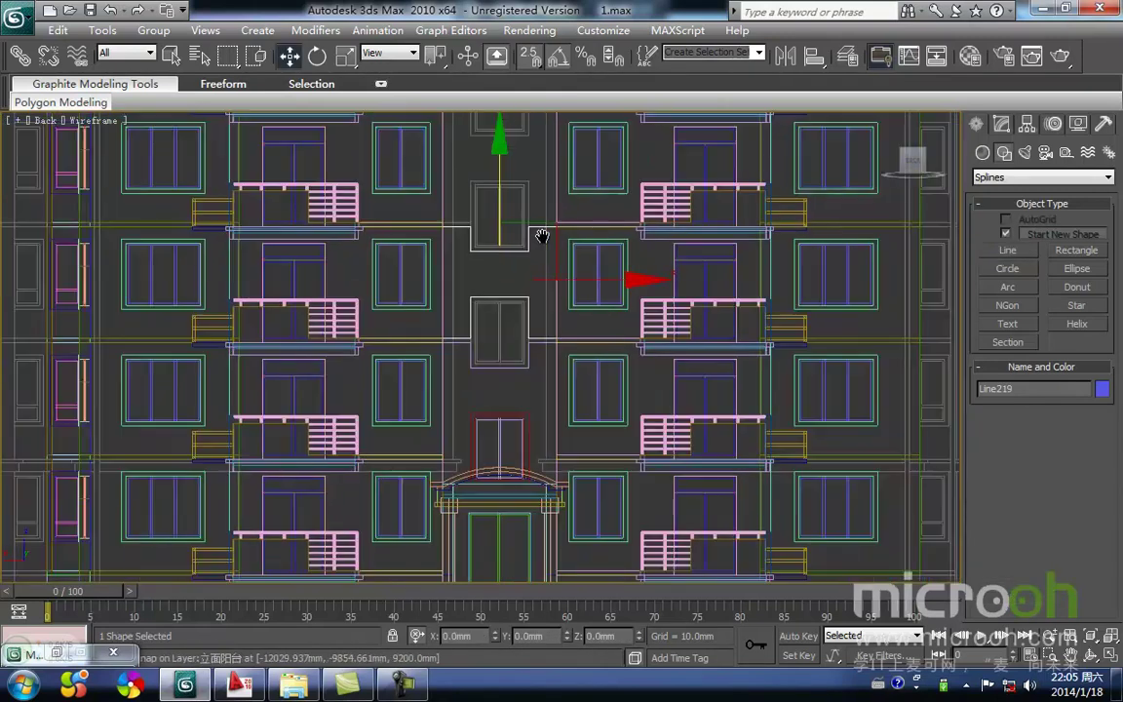
scroll(532, 239, up, 1)
scroll(527, 238, up, 2)
middle_drag(527, 238, 508, 380)
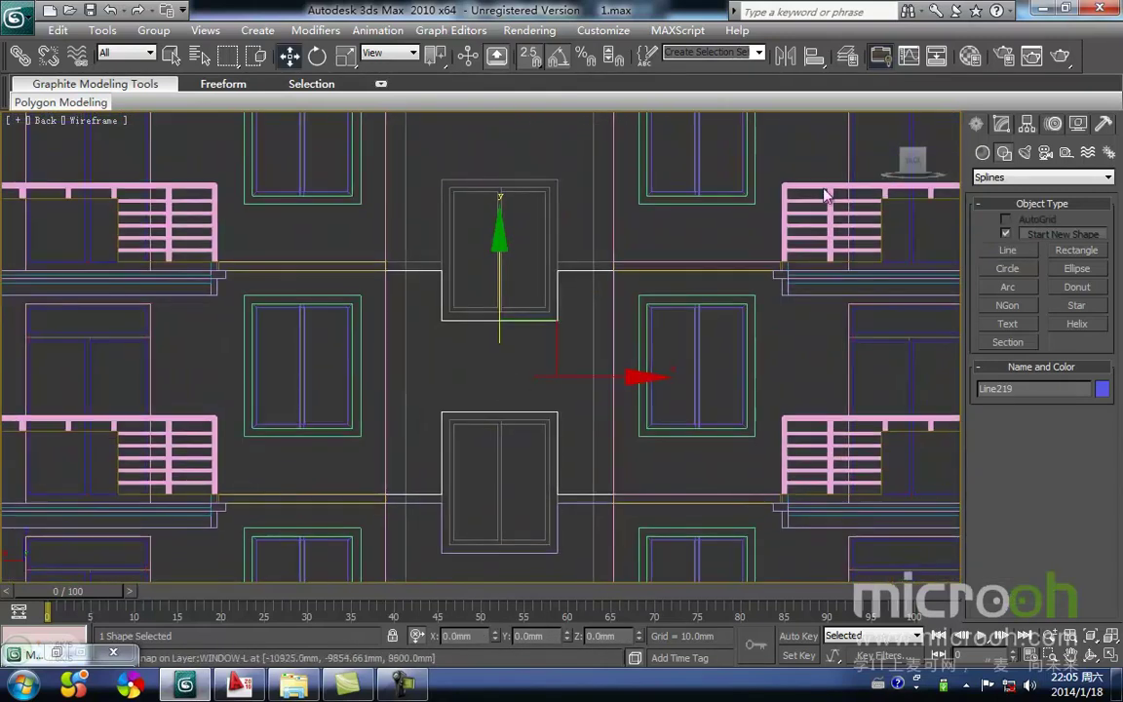
click(1000, 122)
click(1073, 197)
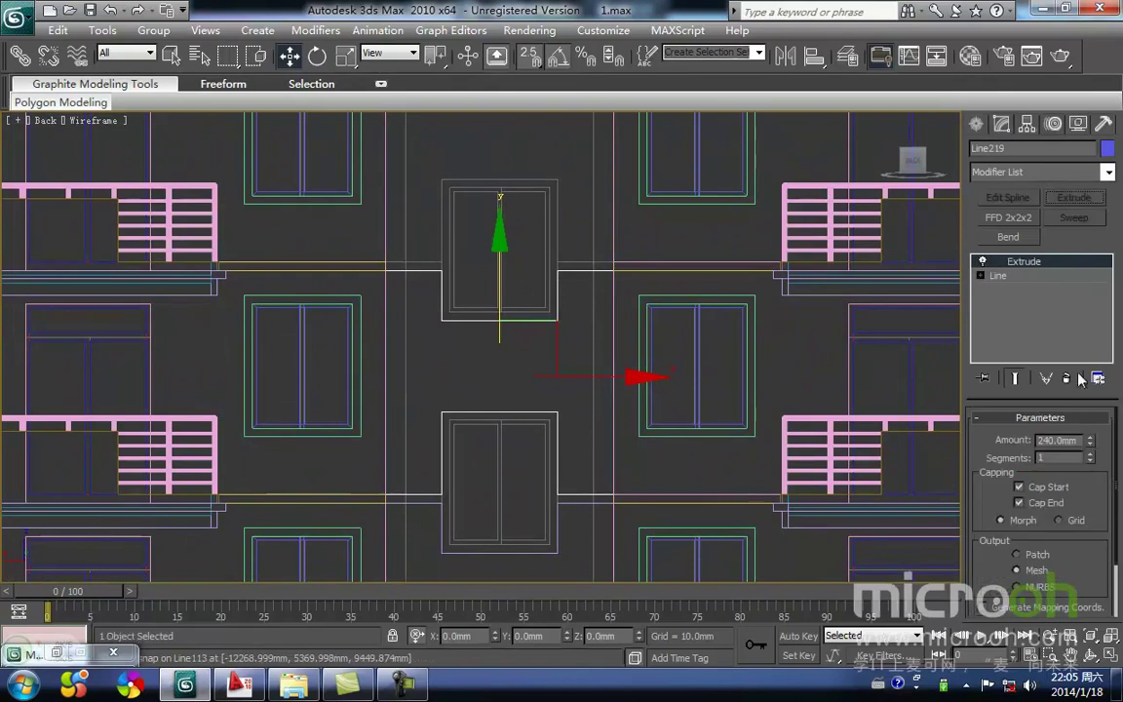
middle_drag(464, 340, 447, 385)
click(553, 240)
middle_drag(505, 304, 512, 243)
middle_drag(521, 337, 521, 275)
Assign the 浅棕黄色外墙涂料 material to the new extruded stairwell wall segment.
key(F3)
middle_drag(504, 381, 475, 403)
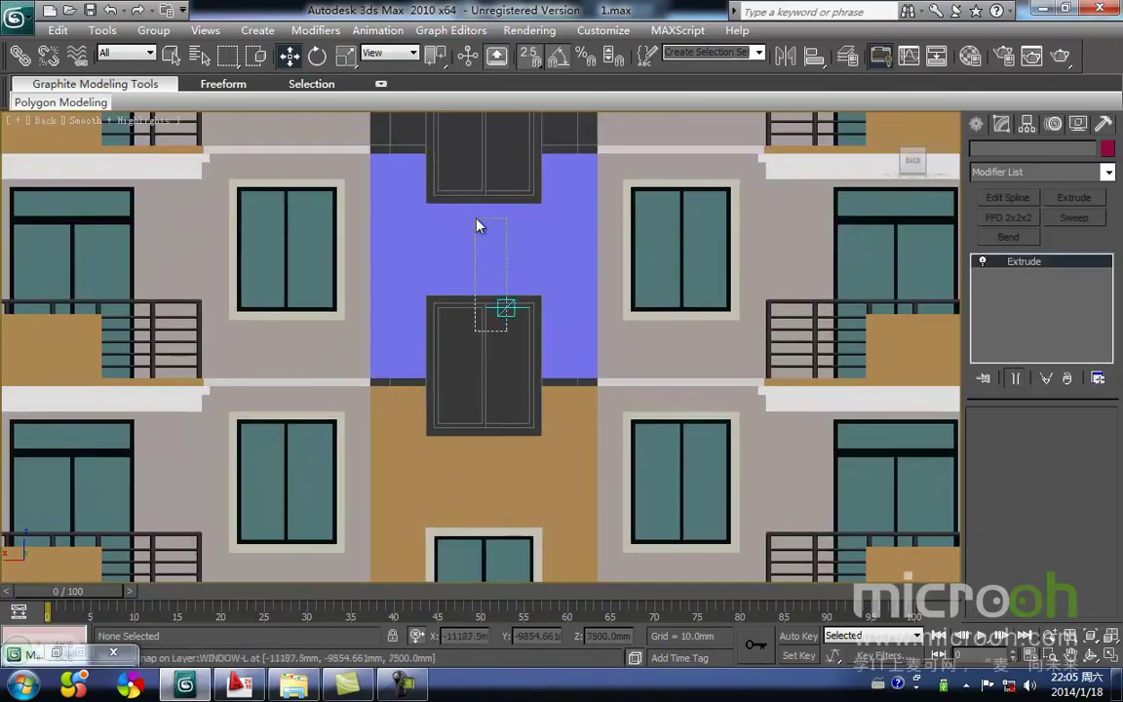
click(481, 258)
key(m)
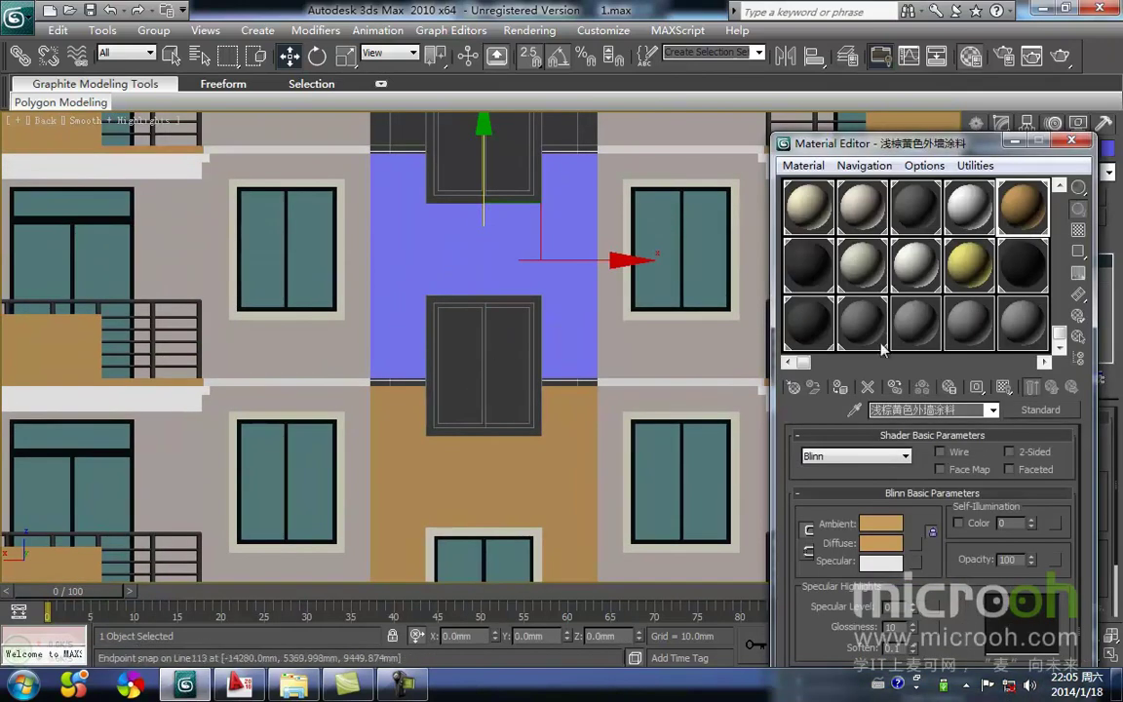
click(838, 390)
click(436, 183)
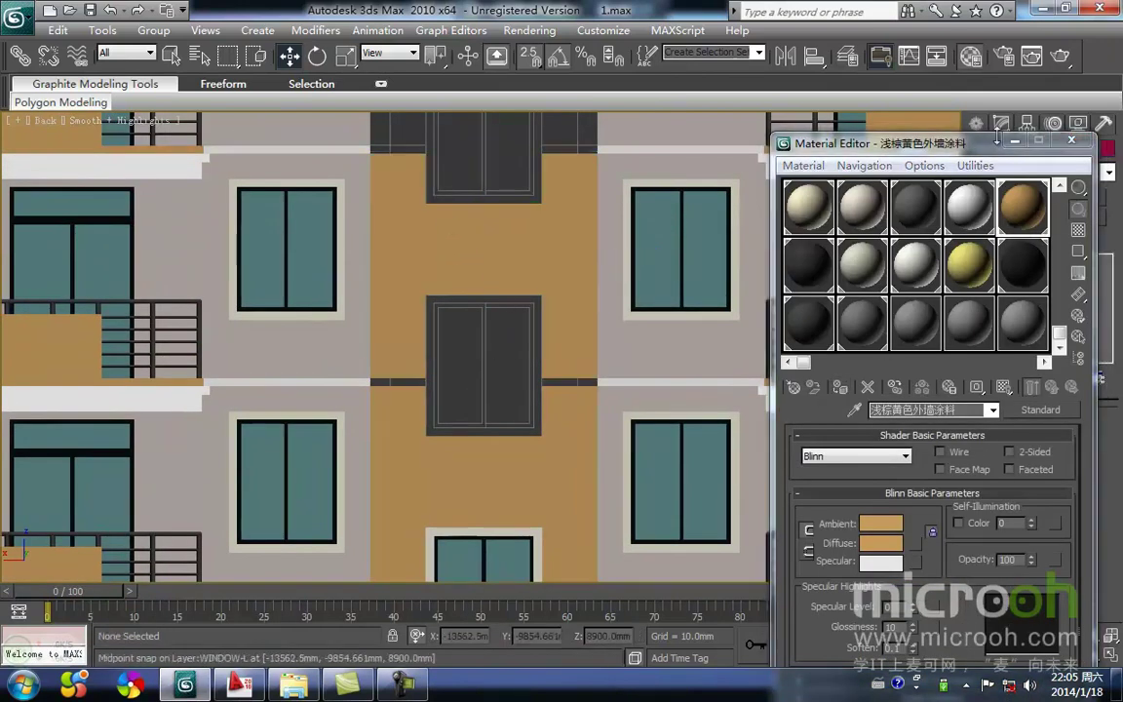
click(1014, 143)
Clone the lower stairwell window's surround, frame and glass up to the next window opening as instances.
key(F3)
scroll(528, 396, up, 5)
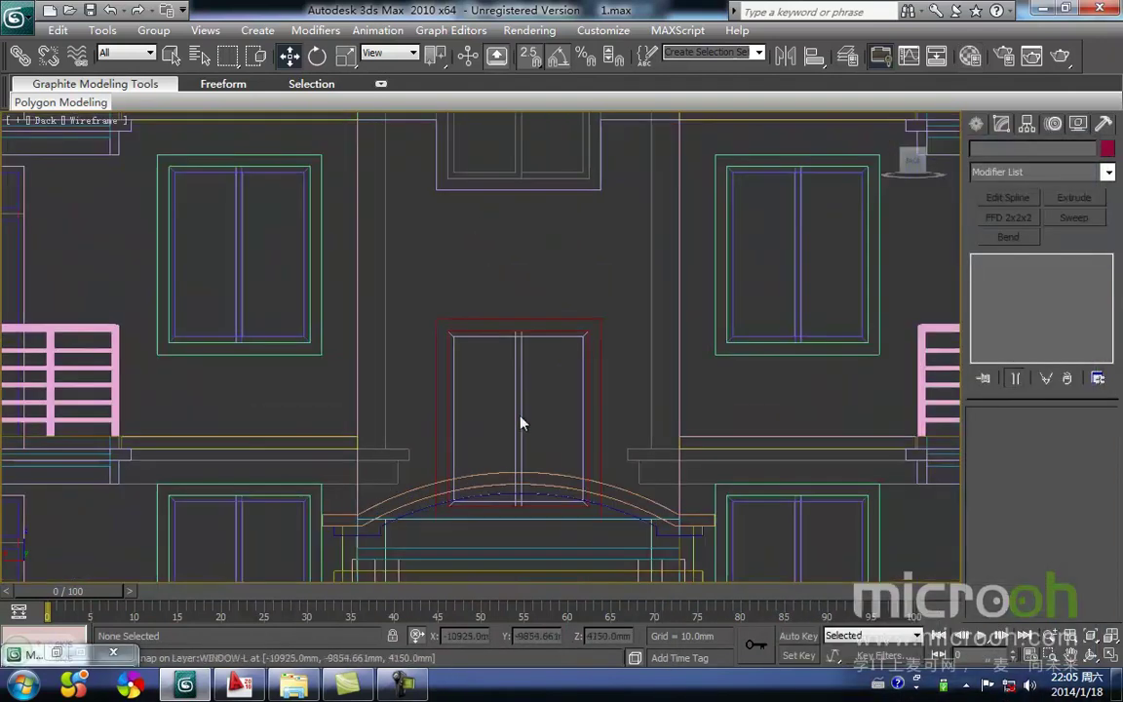
middle_drag(571, 296, 568, 385)
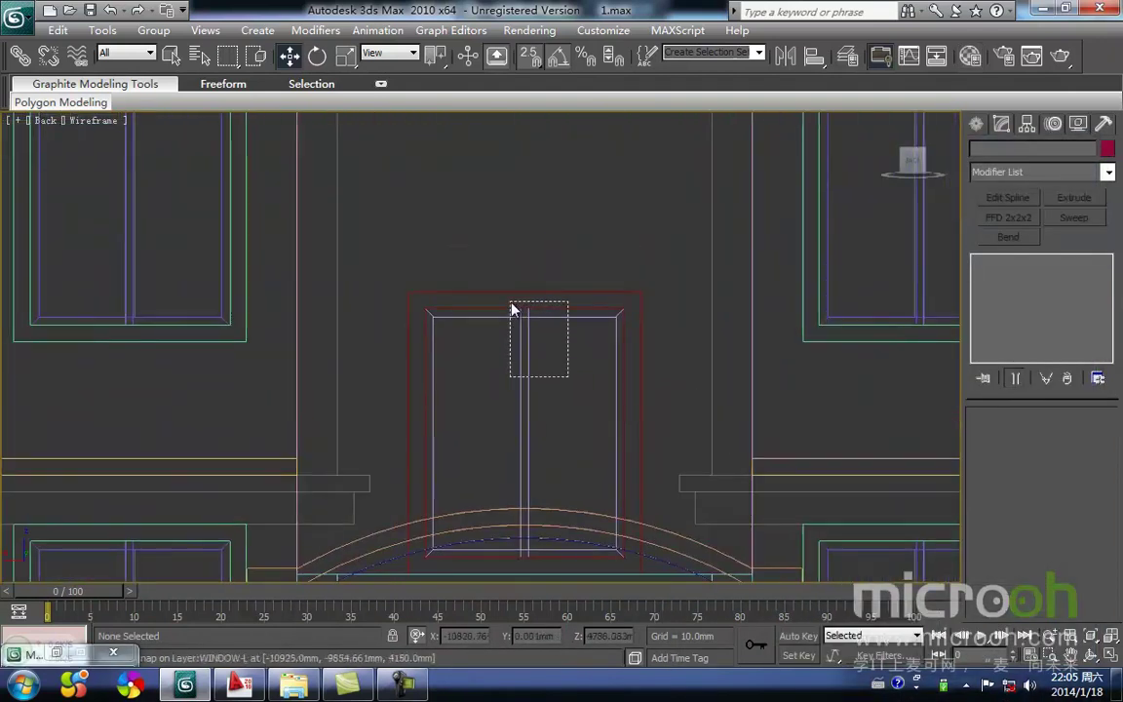
drag(515, 310, 513, 310)
scroll(502, 409, down, 4)
shift+drag(488, 438, 521, 303)
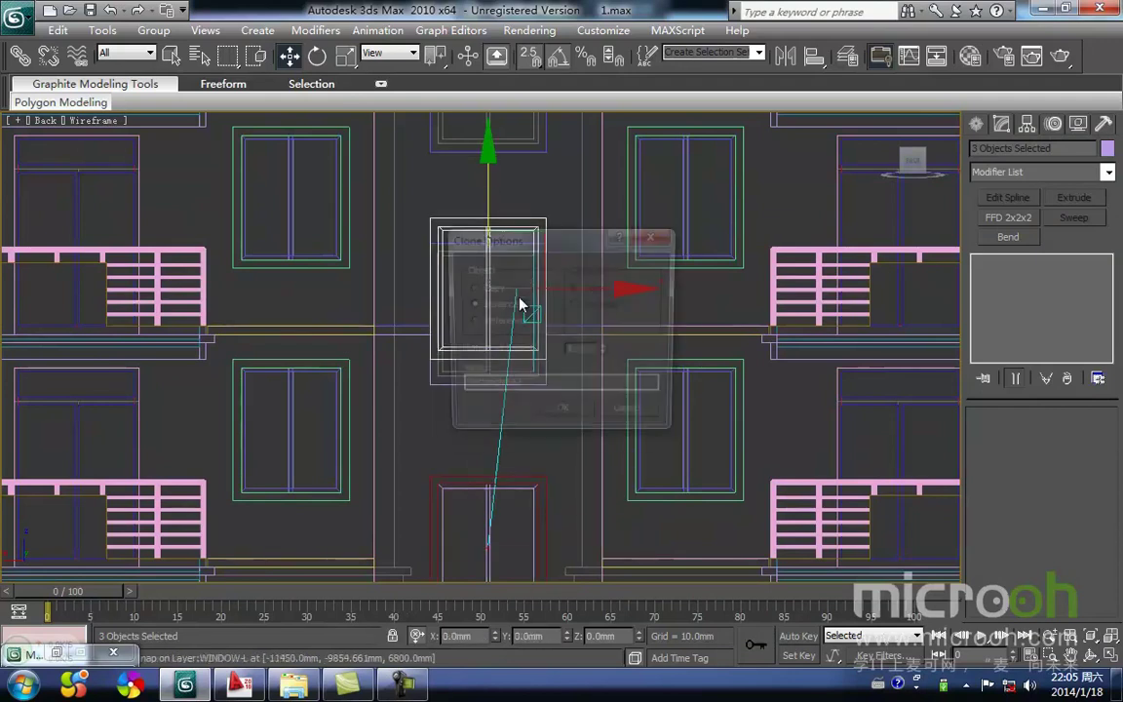
click(562, 416)
mouse_move(541, 381)
middle_down()
mouse_move(552, 341)
mouse_move(511, 464)
middle_up()
key(F3)
key(F3)
key(F3)
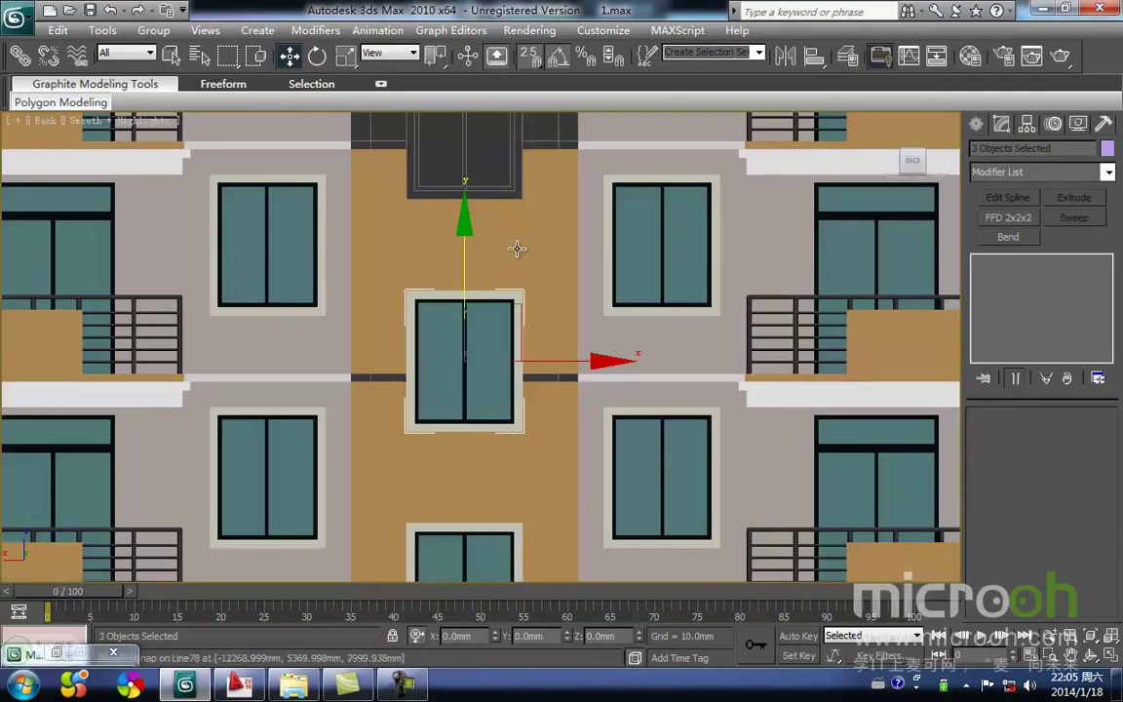
click(468, 205)
middle_drag(470, 205, 471, 242)
Draw snapped rectangles over the two wall gaps beside the cloned window, the first about 669 mm wide and 100 mm high.
click(977, 127)
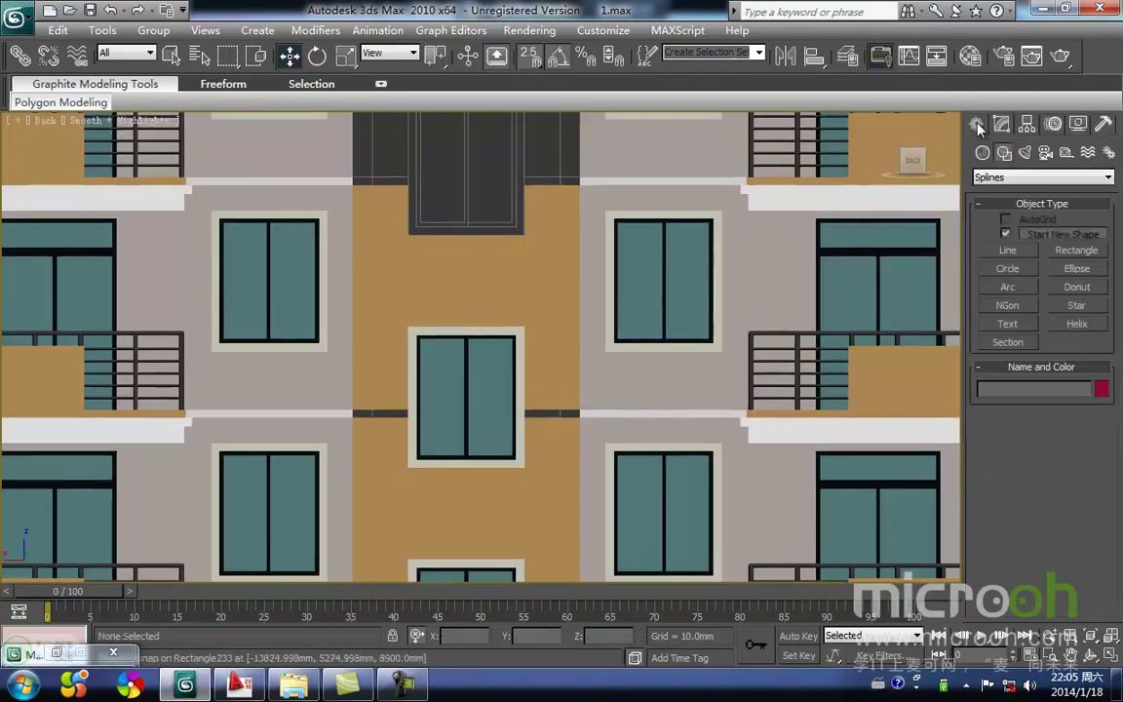
click(1077, 251)
key(F3)
scroll(433, 408, up, 5)
drag(386, 413, 495, 431)
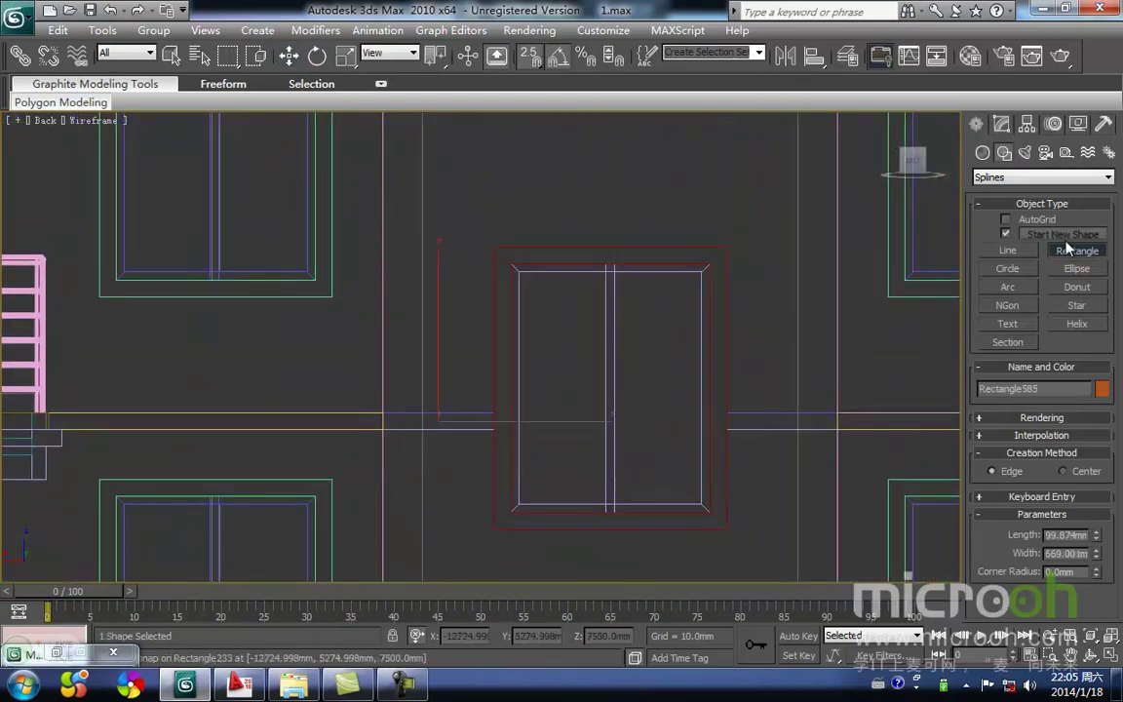
drag(740, 402, 839, 429)
Combine the two gap rectangles into one editable spline and extrude it by 240 mm.
click(1053, 123)
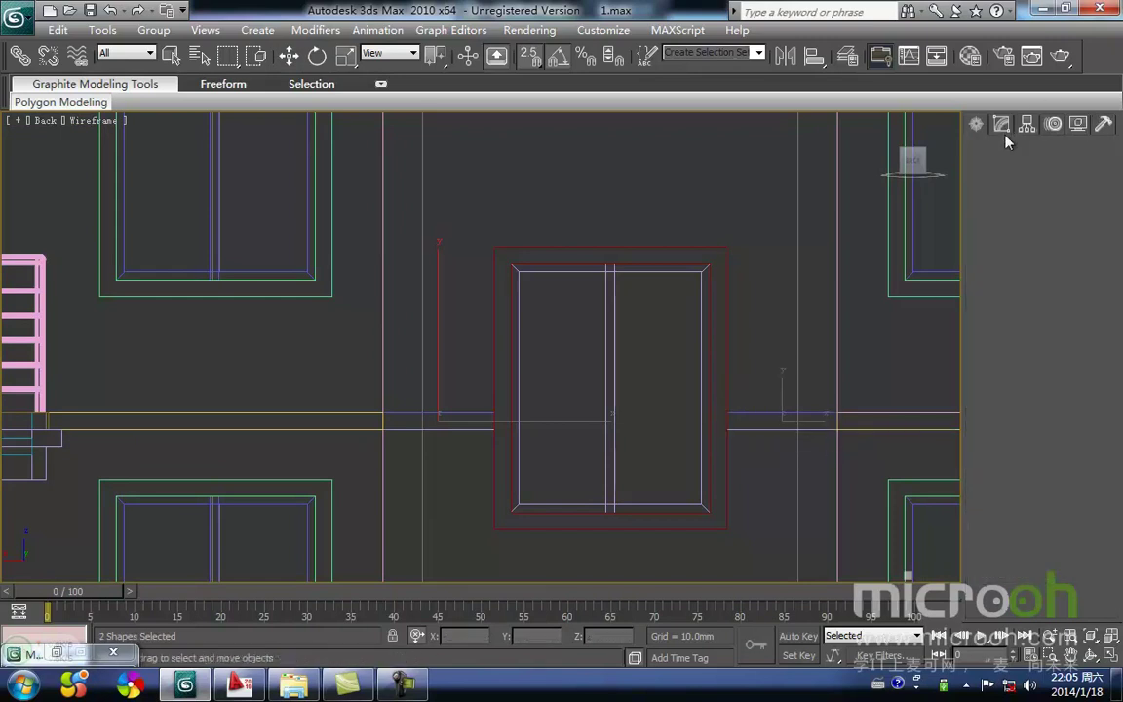
click(1067, 200)
middle_drag(654, 467, 558, 539)
In the Top view, move the new wall segment and the extruded strip together onto the line of the existing stairwell wall.
key(t)
scroll(568, 383, down, 4)
scroll(555, 468, down, 2)
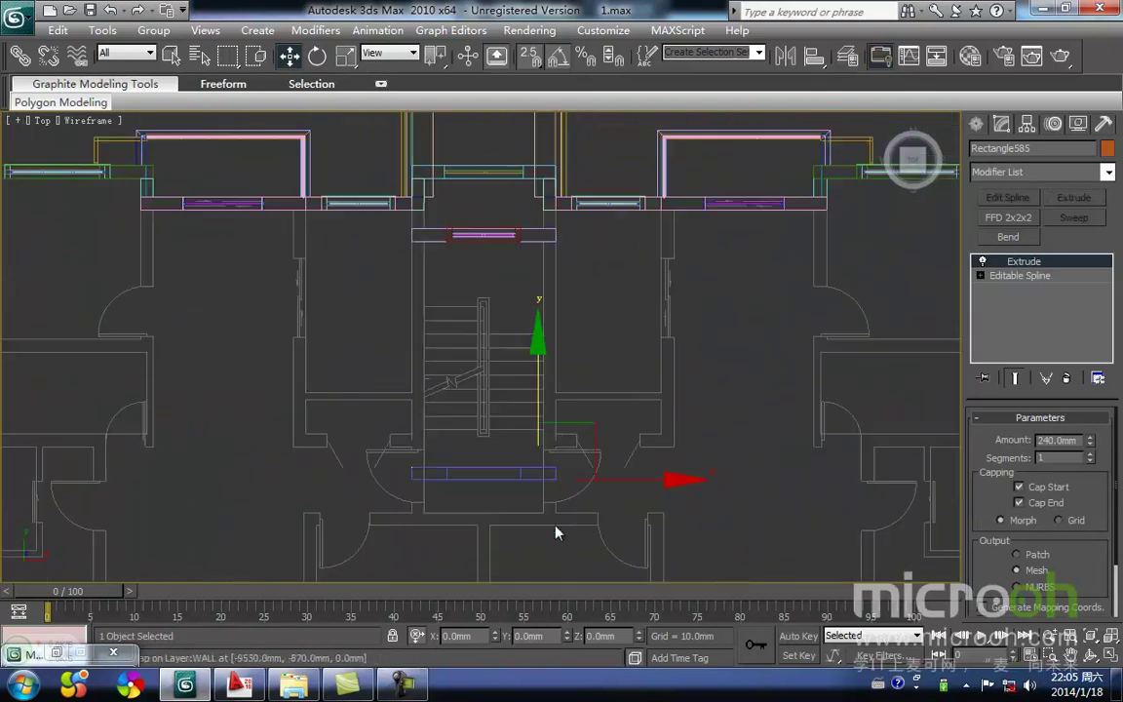
click(596, 385)
drag(606, 524, 299, 425)
drag(534, 400, 456, 286)
drag(412, 352, 410, 242)
Examine the moved wall segment and strip from an angle to check their fit on the stairwell facade.
mouse_move(452, 320)
middle_down()
mouse_move(447, 394)
mouse_move(680, 280)
middle_up()
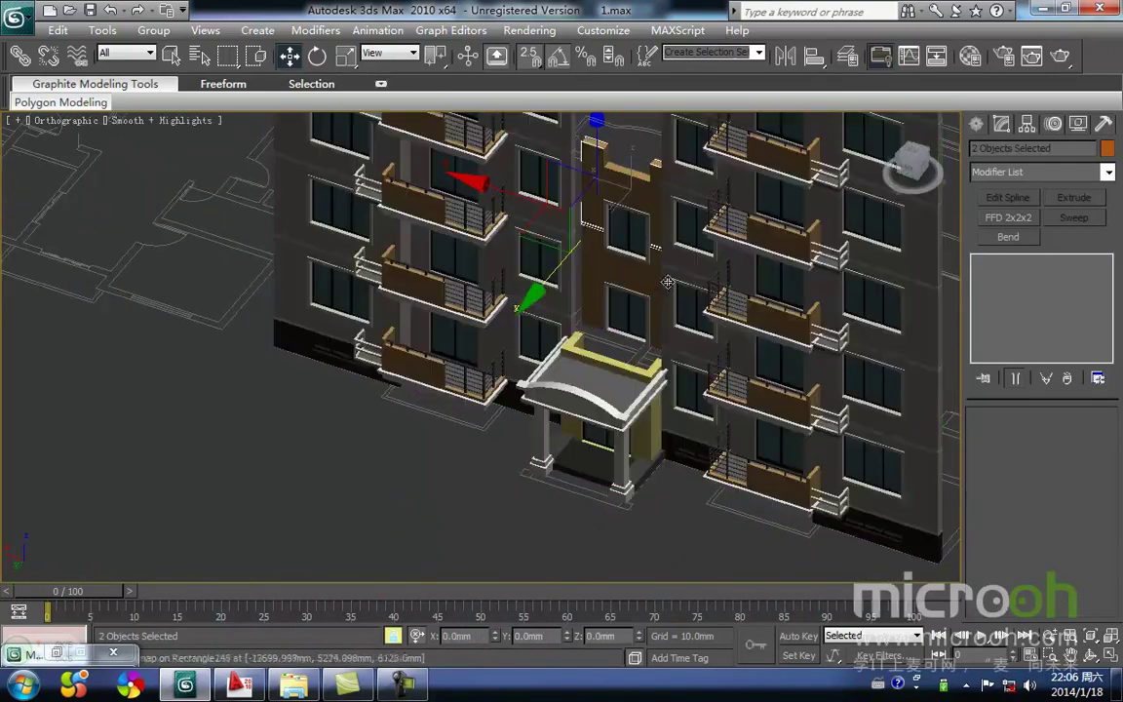
scroll(628, 360, up, 3)
alt+middle_drag(611, 460, 657, 414)
mouse_move(615, 269)
middle_down()
mouse_move(504, 461)
mouse_move(509, 218)
mouse_move(495, 216)
middle_up()
scroll(504, 461, up, 4)
scroll(495, 218, up, 2)
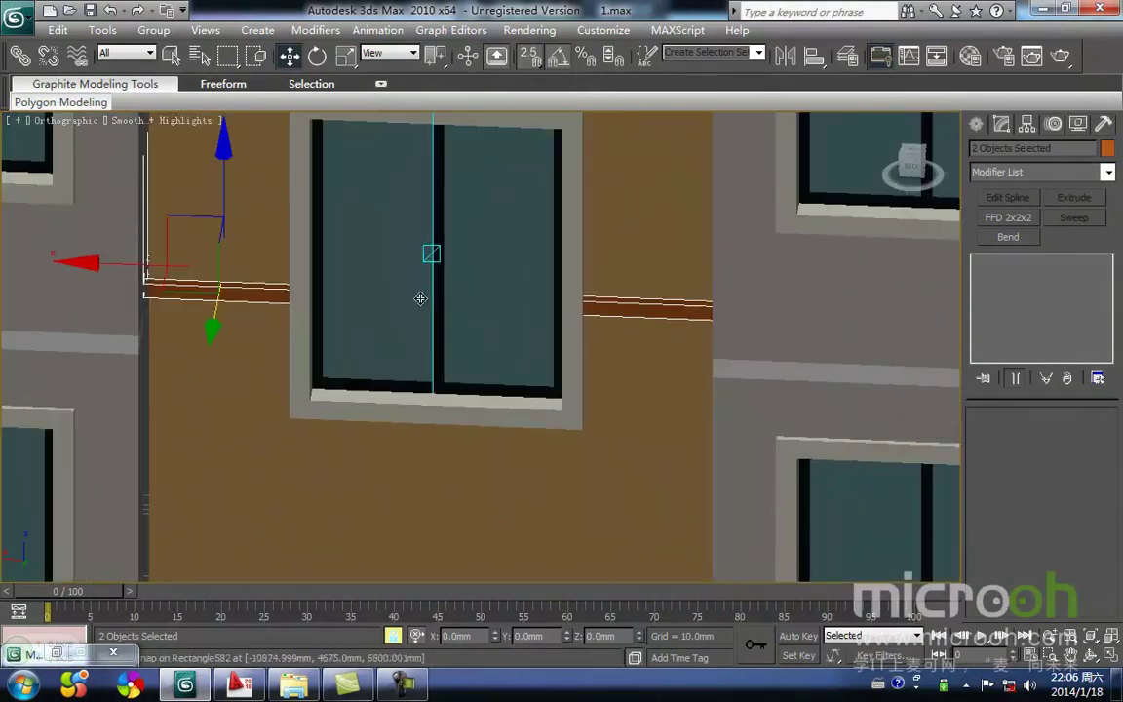
middle_drag(420, 295, 419, 340)
middle_drag(346, 138, 325, 351)
Unlock the selection and assign the 装饰线条 material to the strip beside the window.
key(space)
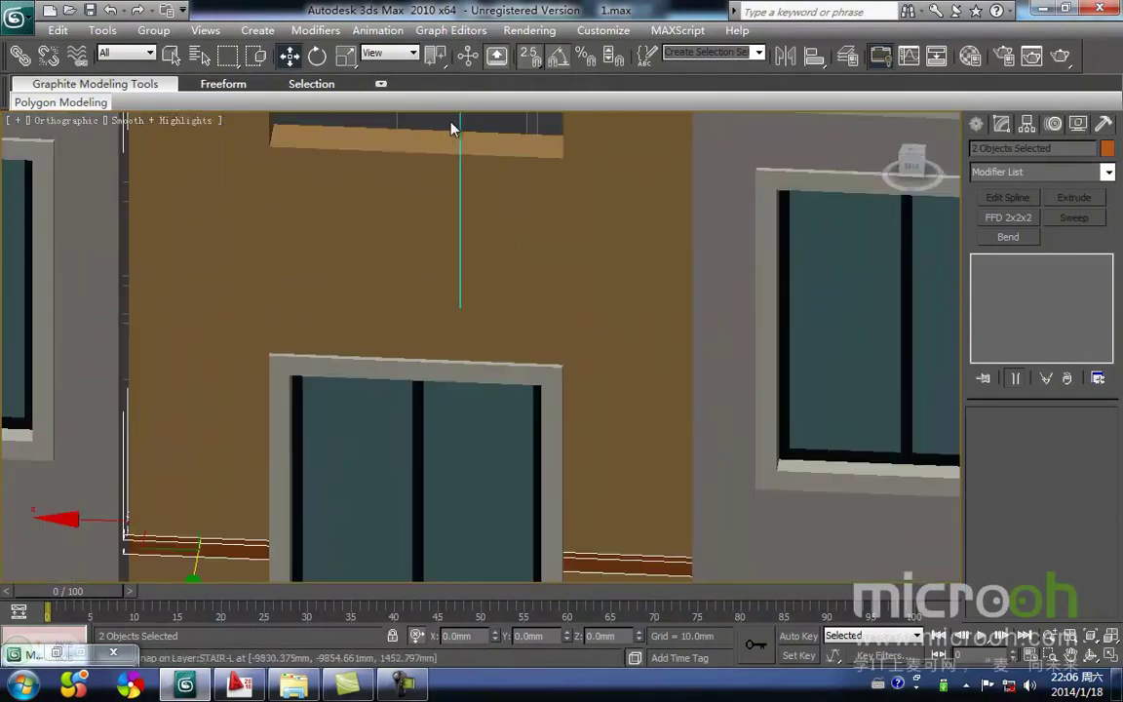
click(248, 552)
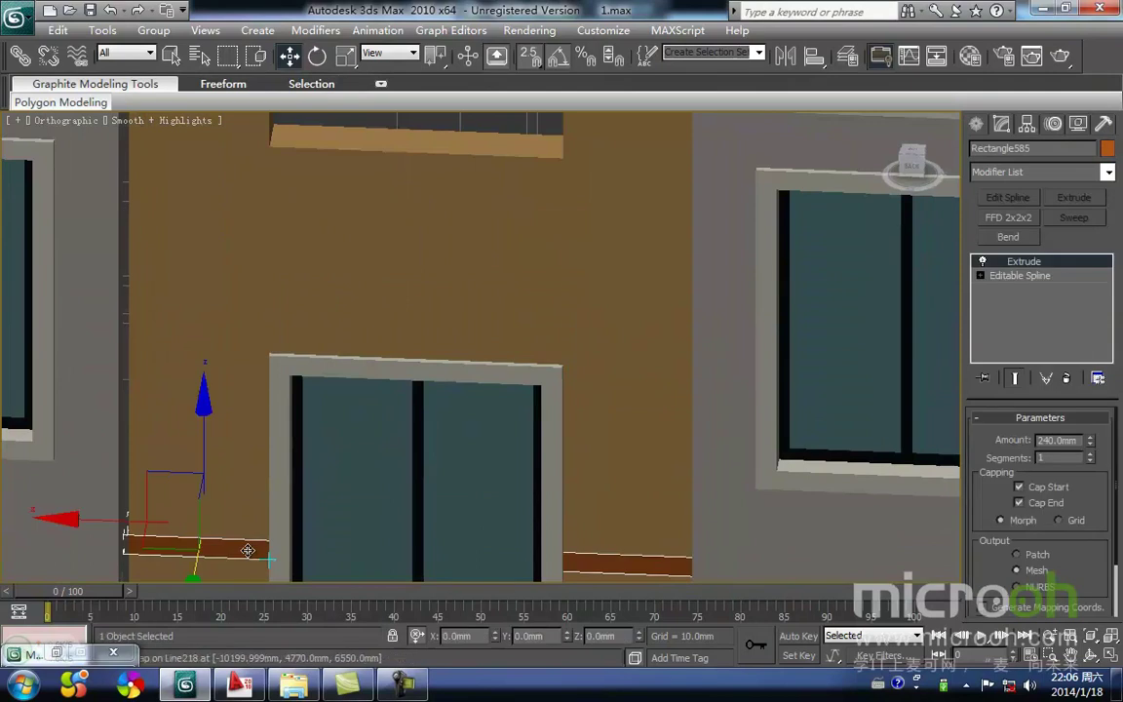
key(m)
click(962, 232)
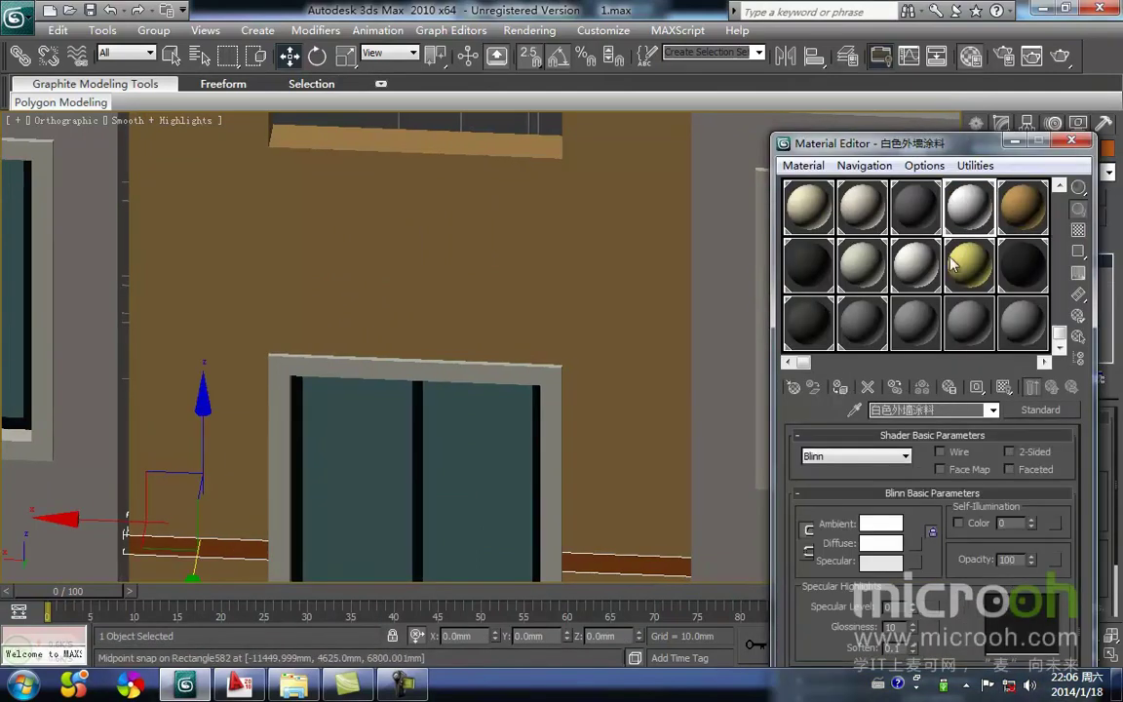
drag(1058, 338, 1066, 203)
click(975, 213)
click(840, 388)
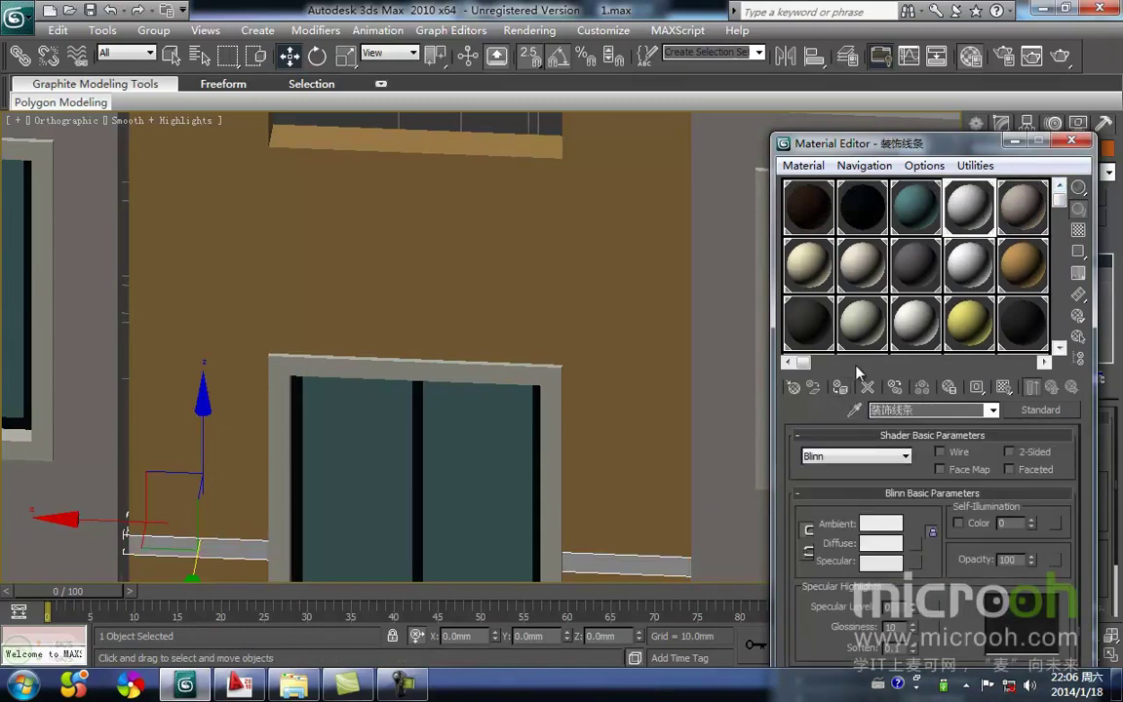
click(1016, 143)
In the Back view, group the cloned window's surround, frame and glass with the wall segment above it.
scroll(426, 276, down, 6)
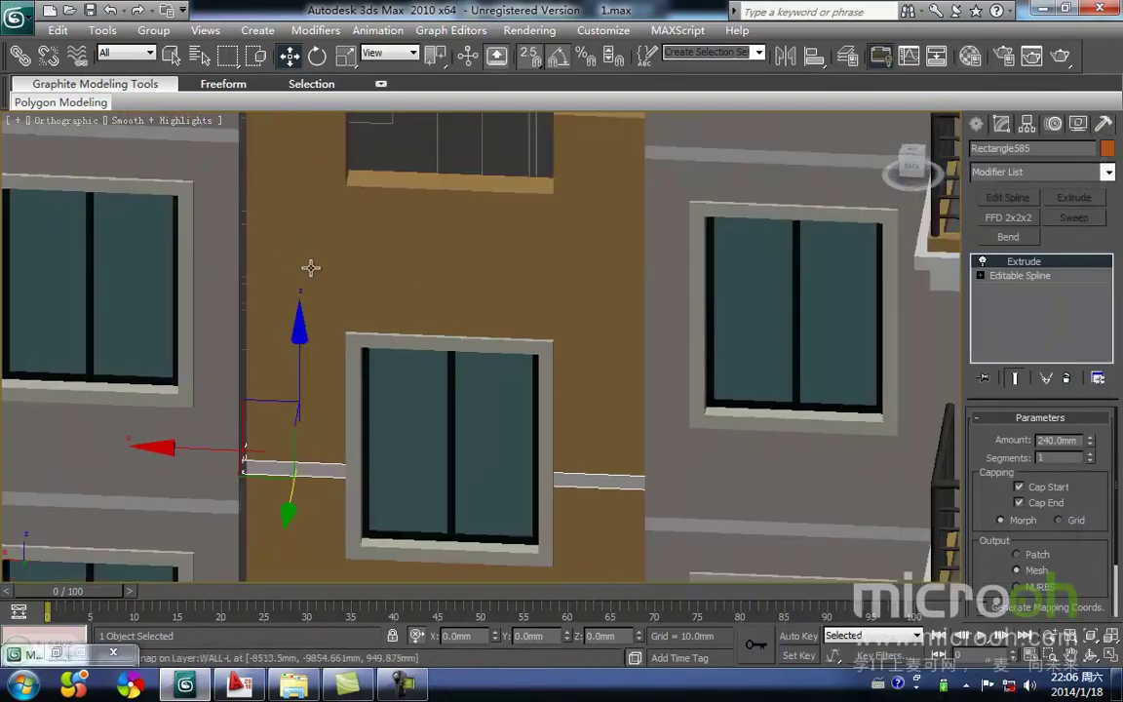
key(k)
key(z)
scroll(377, 365, down, 2)
middle_drag(377, 365, 382, 416)
scroll(381, 416, down, 2)
middle_drag(404, 341, 380, 403)
key(F3)
scroll(380, 403, down, 3)
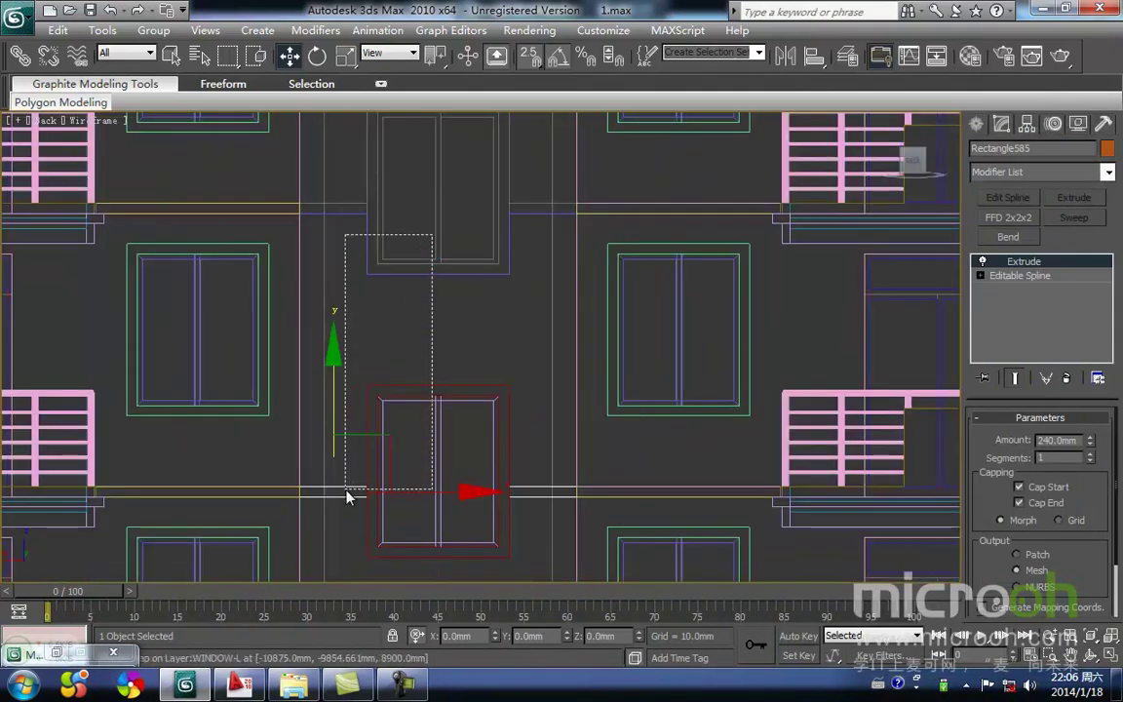
drag(347, 496, 348, 494)
click(153, 30)
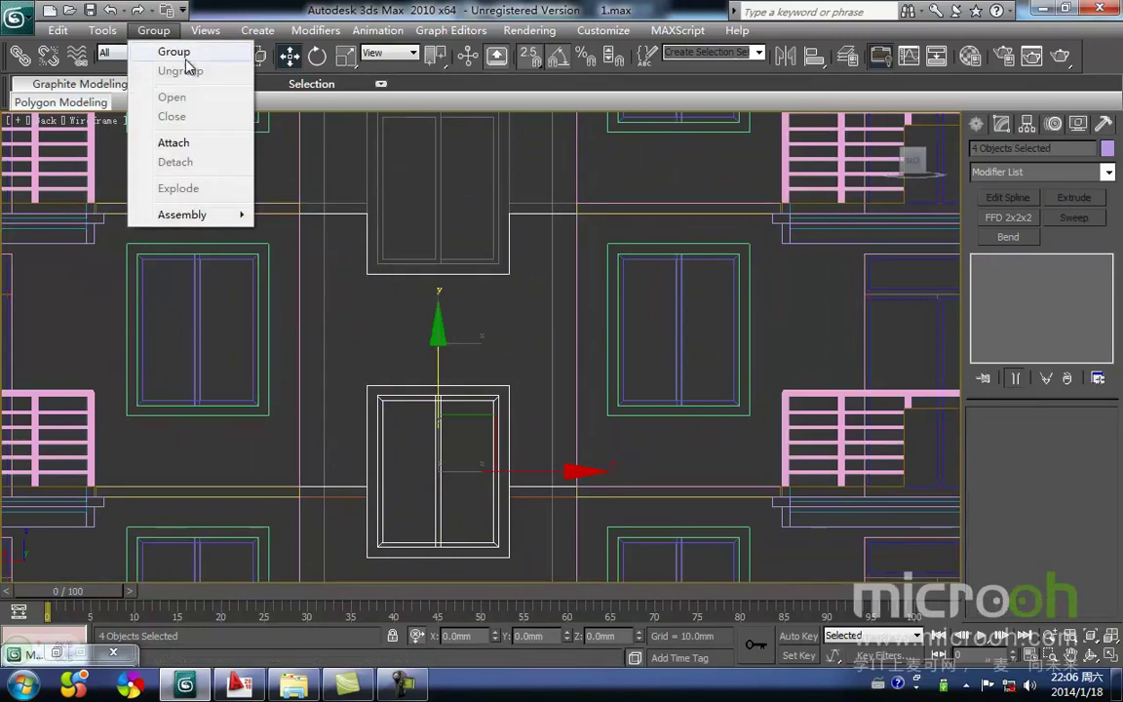
click(173, 52)
key(Return)
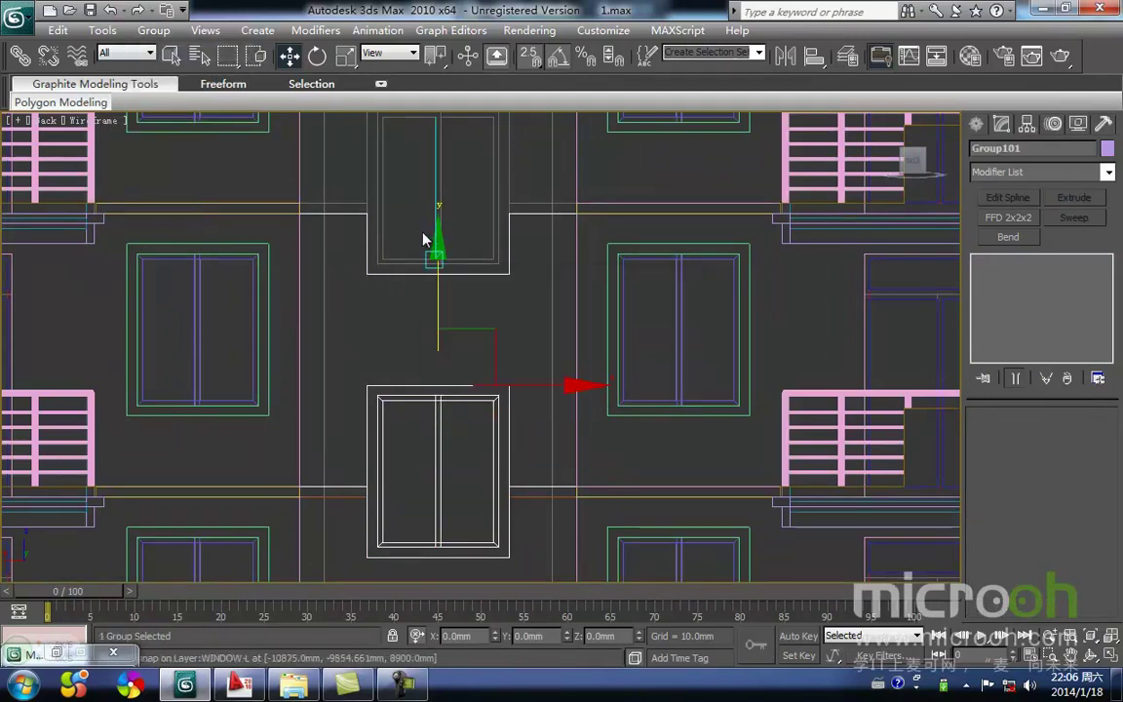
Clone the window and wall group upward along the stairwell as instances, snapped to the next floor's opening.
mouse_move(521, 564)
shift+mouse_down()
mouse_move(527, 282)
mouse_move(515, 267)
mouse_move(515, 279)
shift+mouse_up()
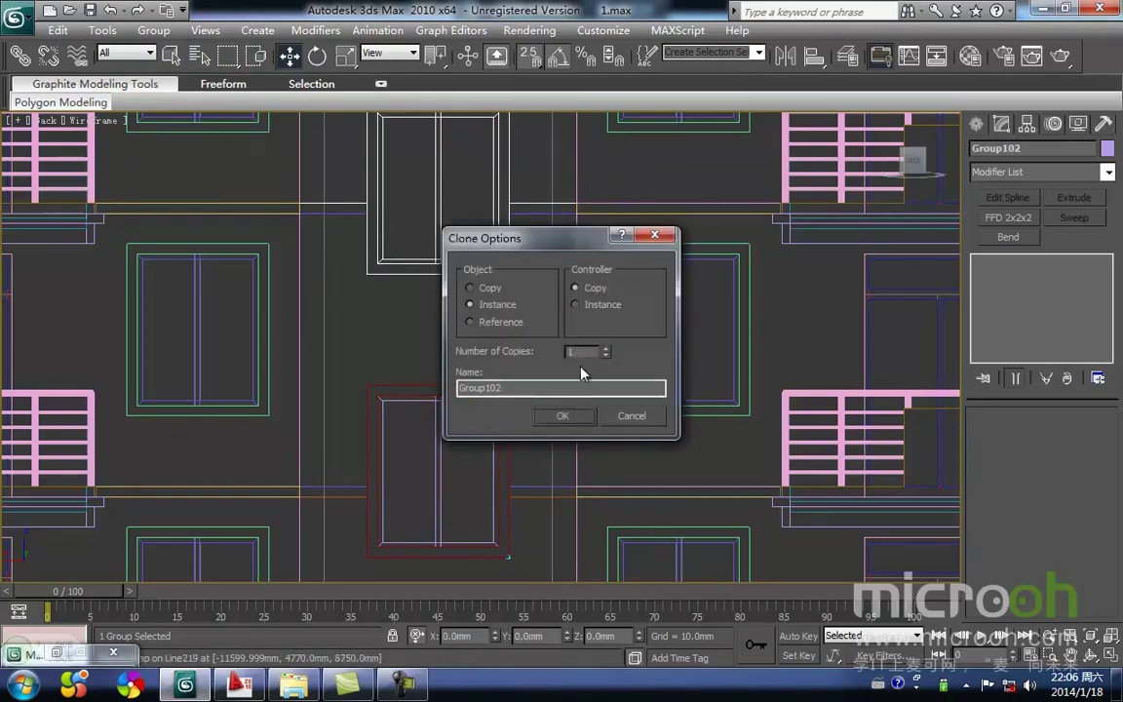
click(587, 417)
scroll(395, 272, down, 2)
mouse_move(395, 275)
middle_down()
mouse_move(423, 390)
mouse_move(434, 639)
middle_up()
scroll(453, 403, up, 2)
middle_drag(453, 404, 443, 448)
scroll(453, 419, down, 2)
Delete the topmost cloned window and wall group, which overlaps the louvred window opening in the drawing.
click(466, 403)
scroll(468, 419, up, 1)
click(451, 456)
scroll(456, 444, up, 1)
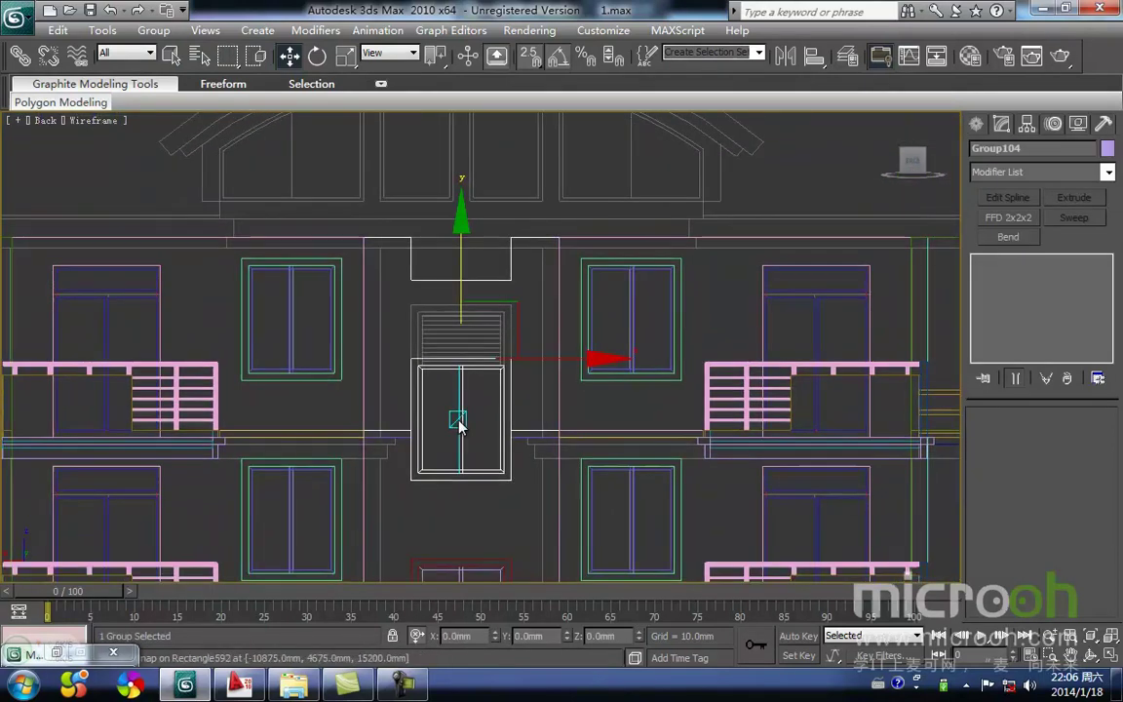
key(F3)
scroll(458, 425, down, 3)
mouse_move(462, 336)
middle_down()
mouse_move(469, 324)
mouse_move(438, 511)
middle_up()
scroll(474, 257, up, 2)
middle_drag(470, 258, 461, 231)
key(Delete)
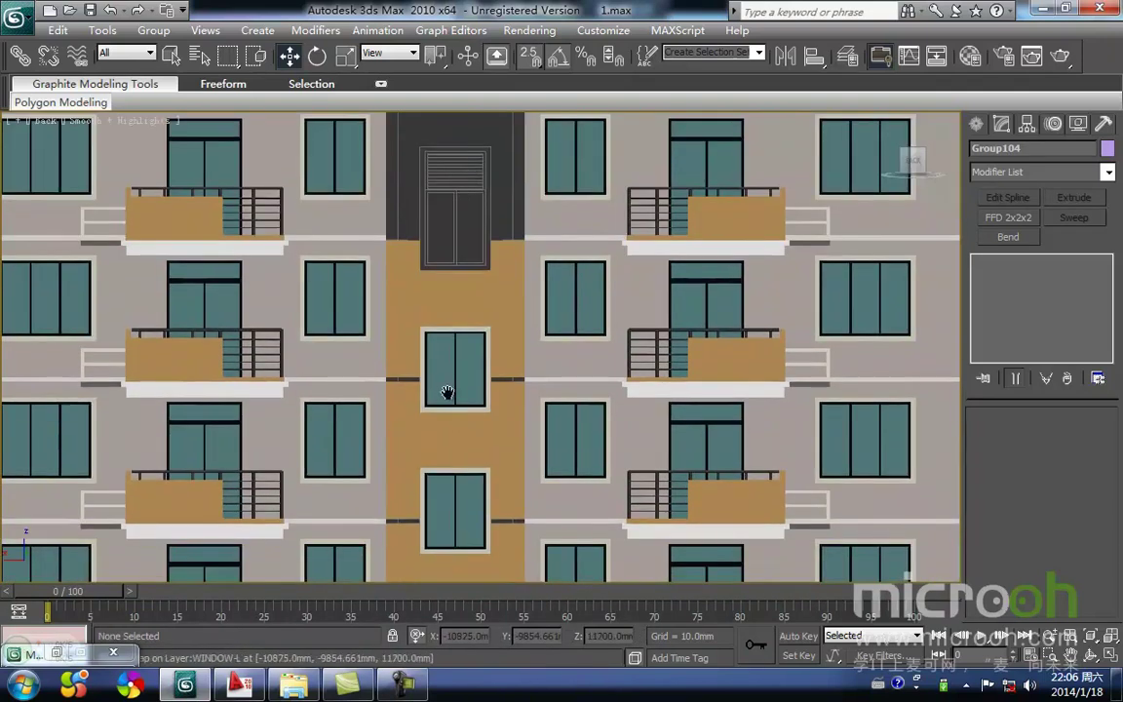
Clone the decorative strip up to the wall gap of the next floor as an instance.
middle_drag(446, 394, 469, 253)
middle_drag(413, 418, 463, 245)
scroll(492, 383, up, 4)
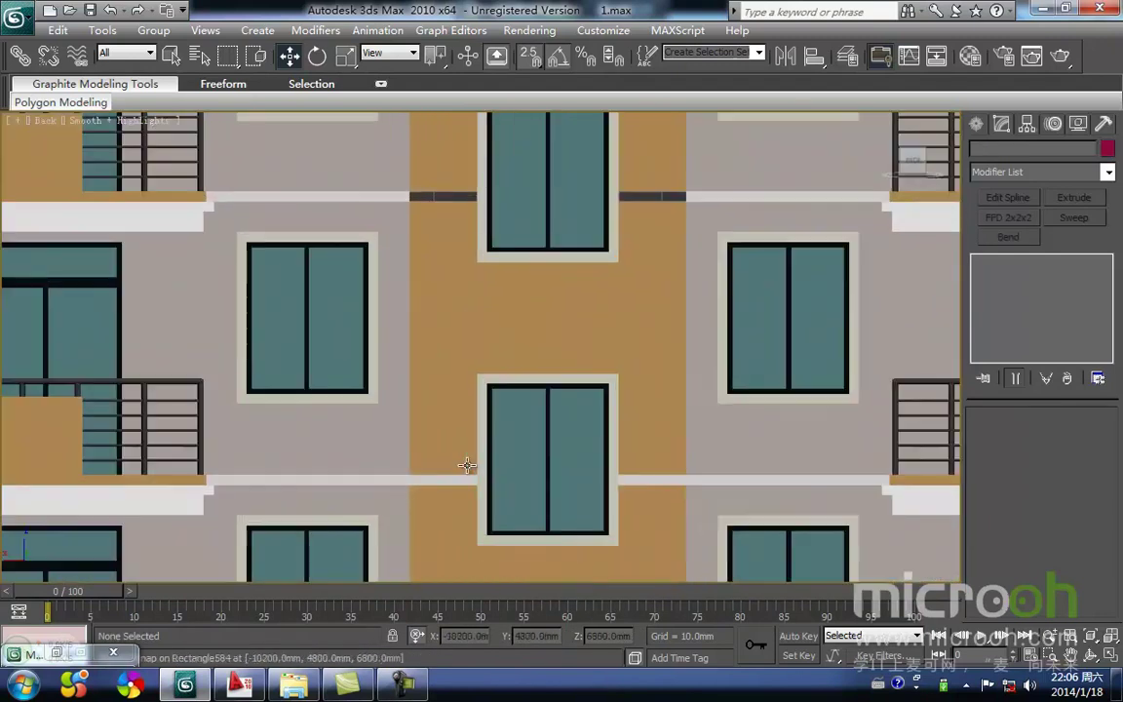
click(466, 478)
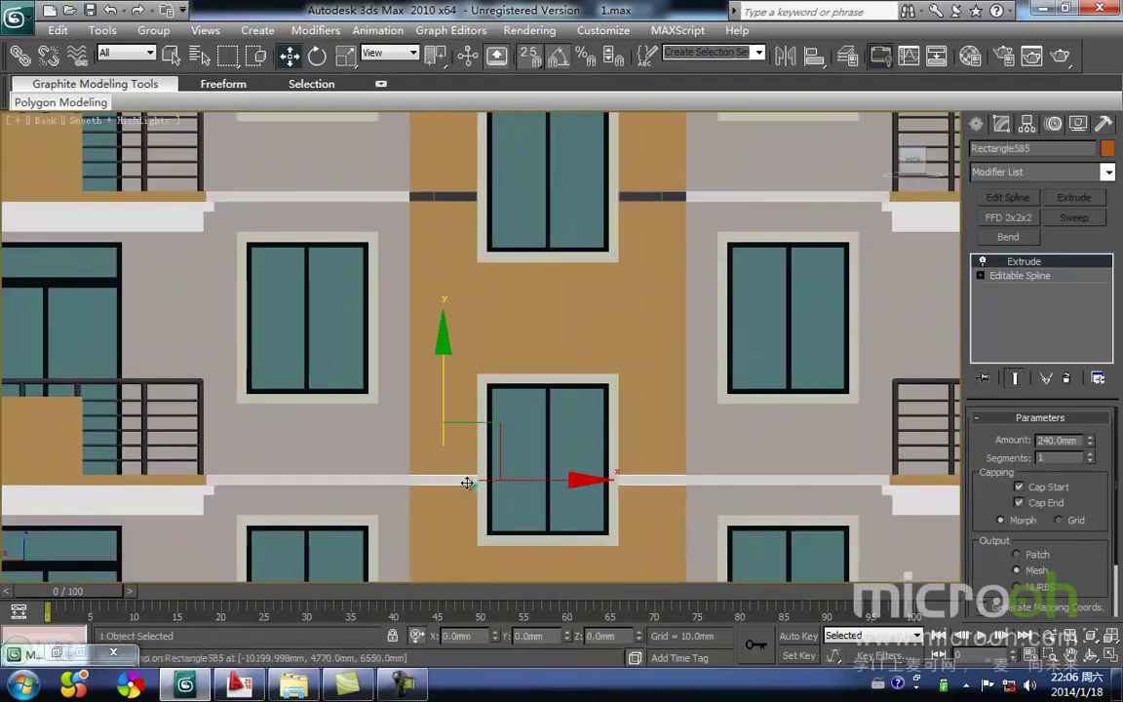
key(F3)
drag(407, 479, 408, 201)
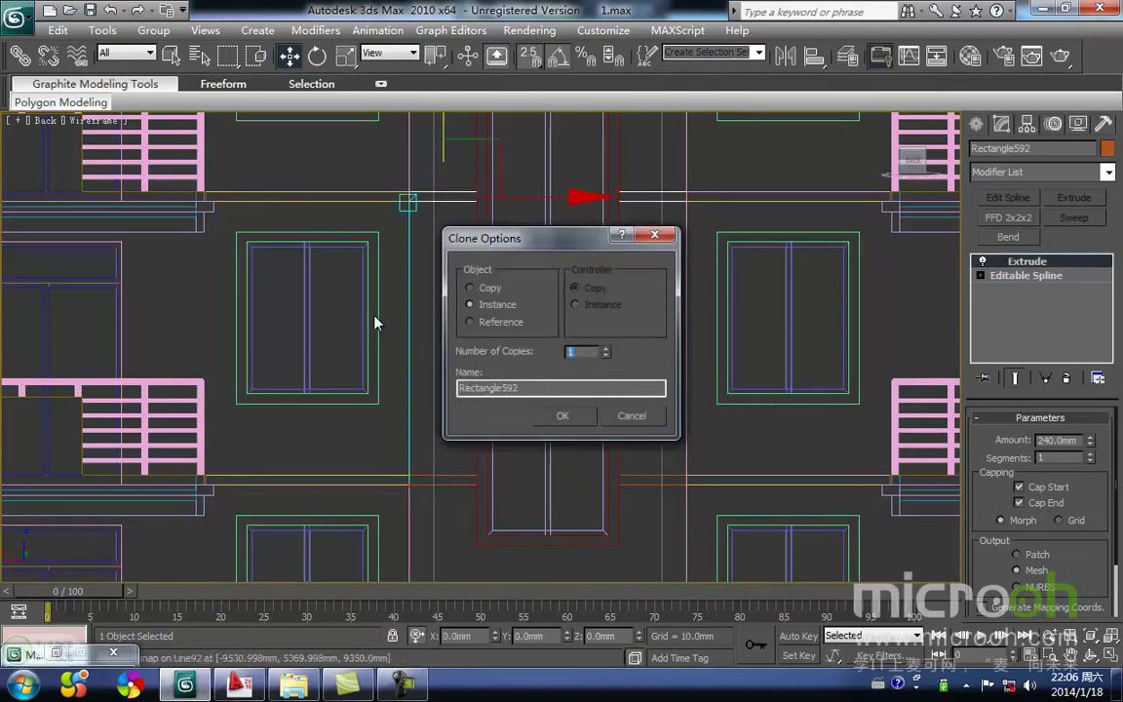
click(575, 416)
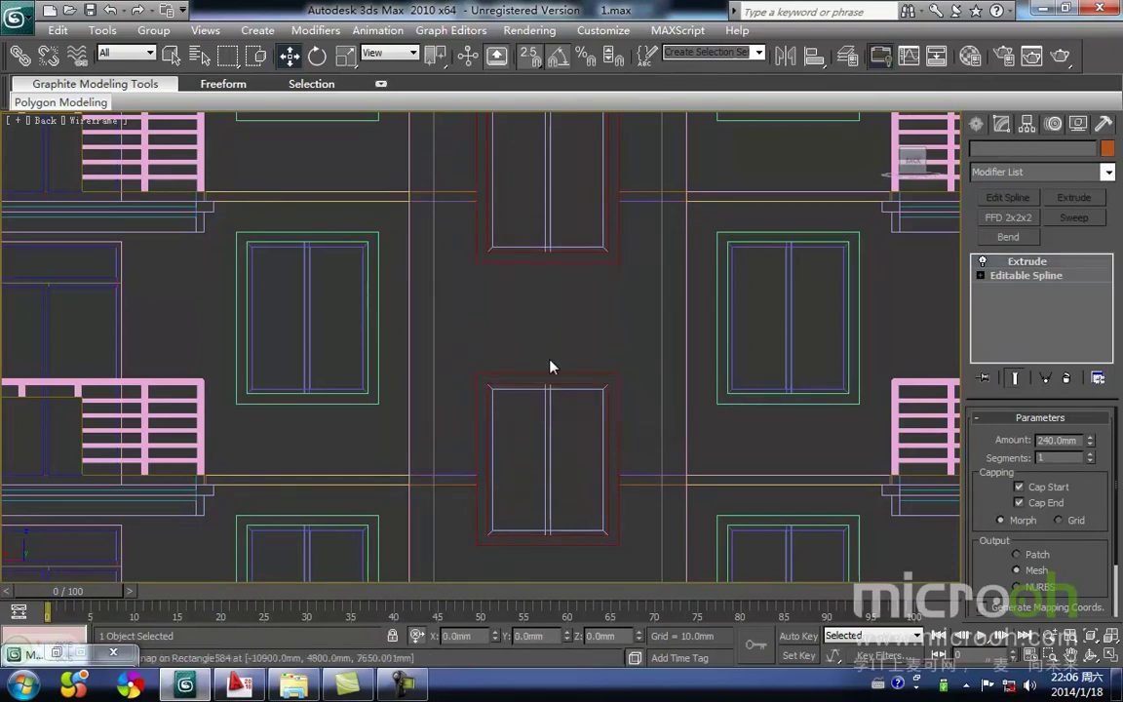
Clone the stairwell window and wall group upward onto the top floor as an instance.
middle_drag(574, 386, 509, 502)
scroll(516, 301, down, 5)
scroll(501, 396, up, 5)
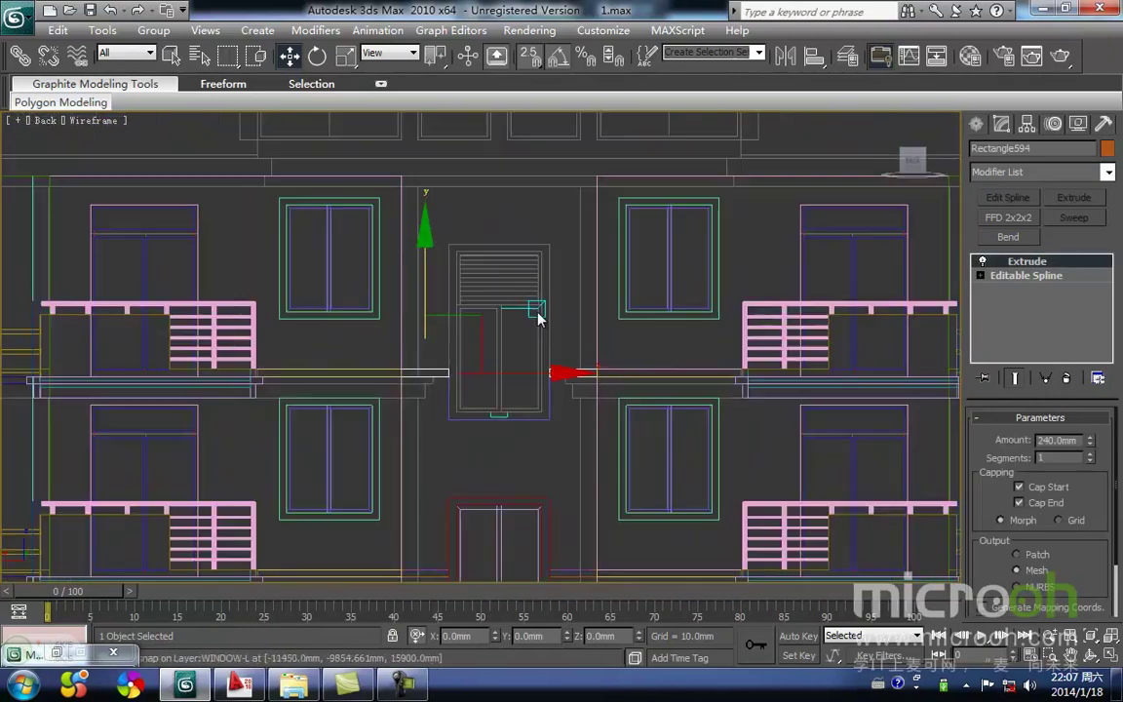
click(505, 346)
middle_drag(504, 346, 517, 298)
key(F3)
click(499, 419)
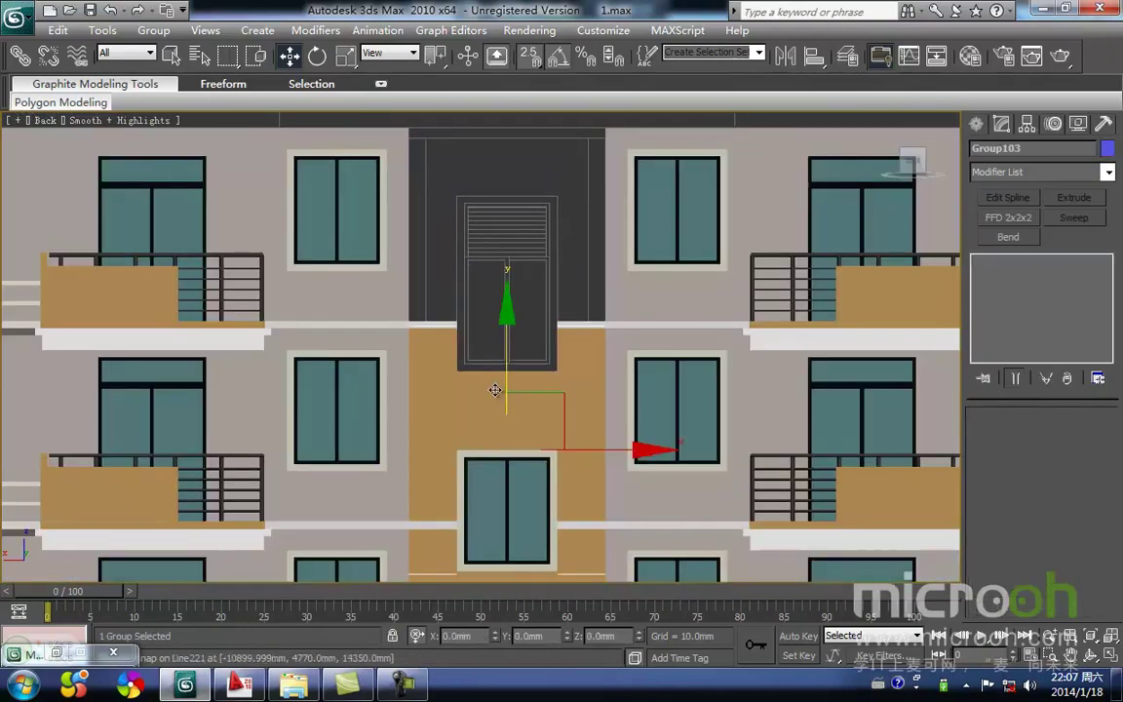
middle_drag(496, 394, 484, 467)
drag(483, 467, 505, 198)
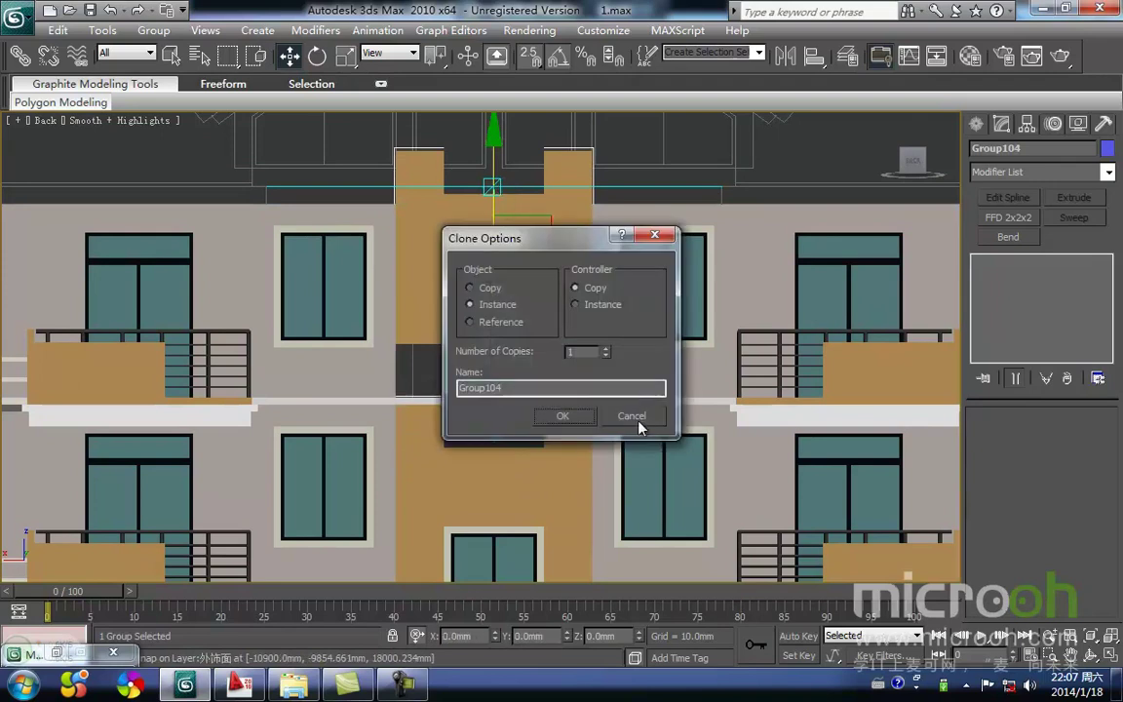
click(562, 416)
Snap the cloned top-floor group down to the lower edge of the drawing's louvred window opening and ungroup it.
middle_drag(501, 401, 537, 343)
key(F3)
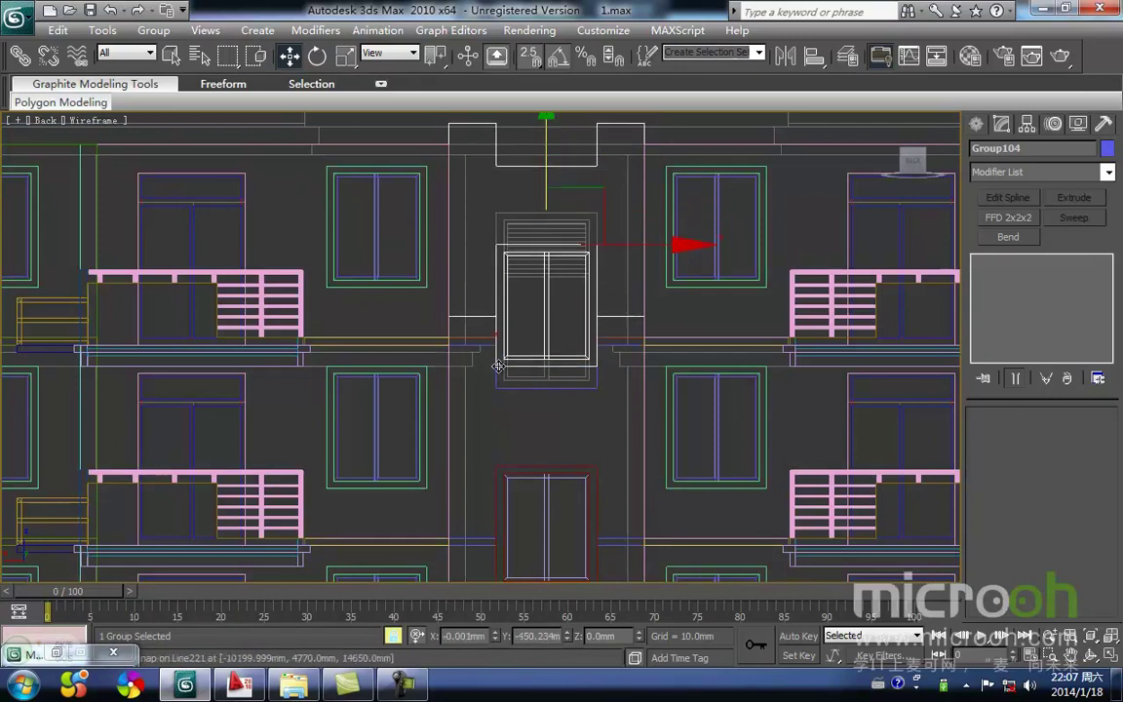
drag(495, 333, 496, 388)
middle_drag(585, 146, 566, 300)
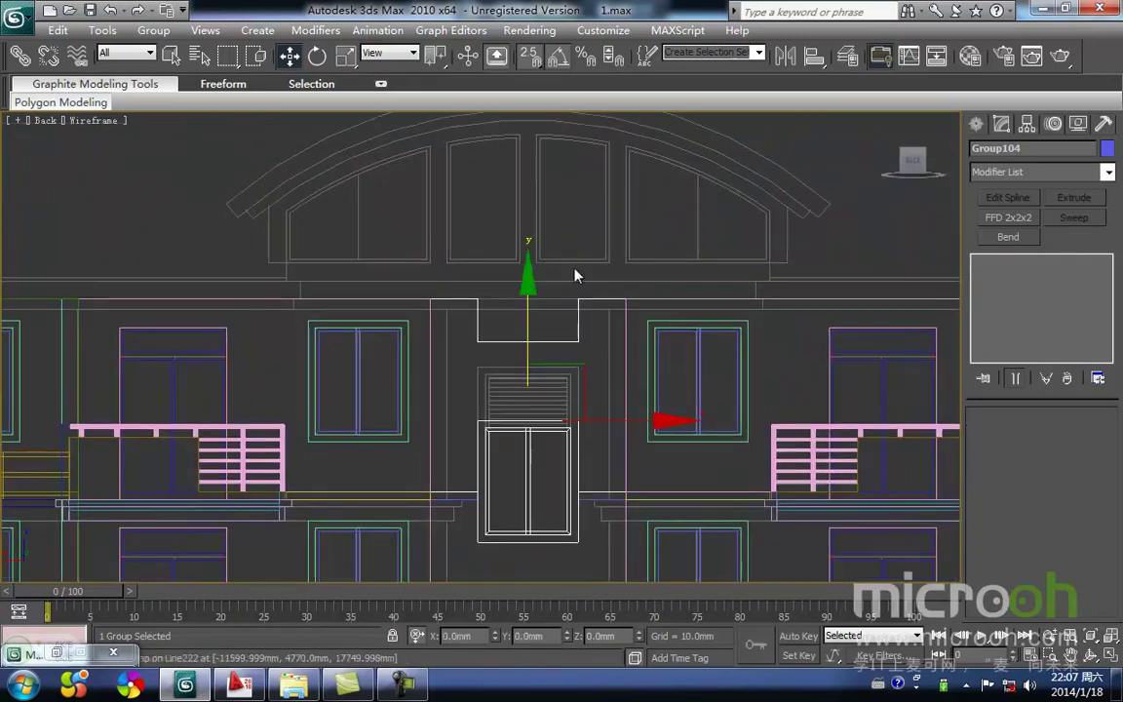
click(580, 259)
drag(556, 353, 546, 323)
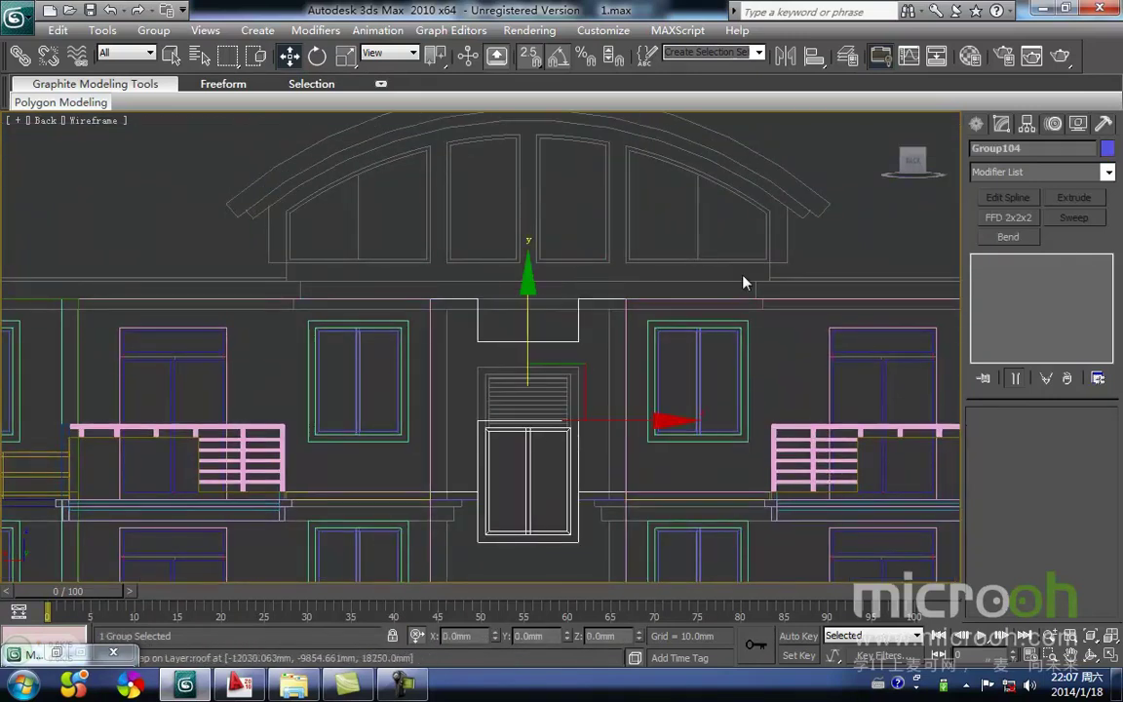
click(153, 30)
click(181, 71)
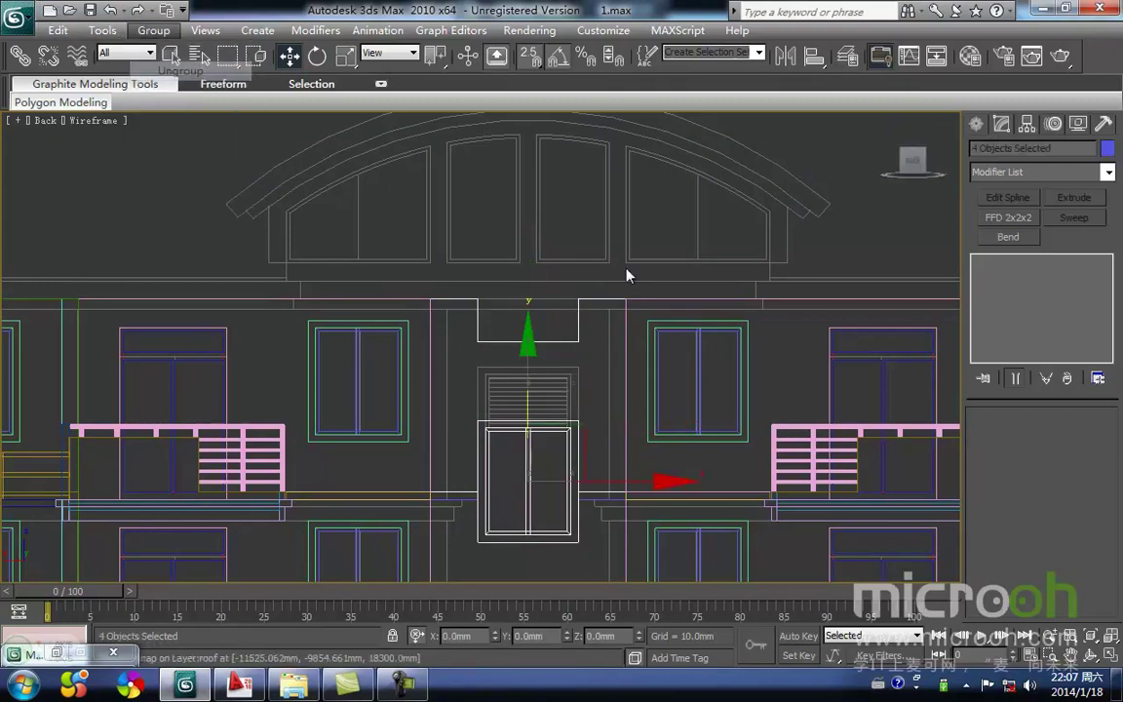
Make the topmost wall segment unique and delete the vertices of its upper notch to leave a straight top edge.
click(571, 335)
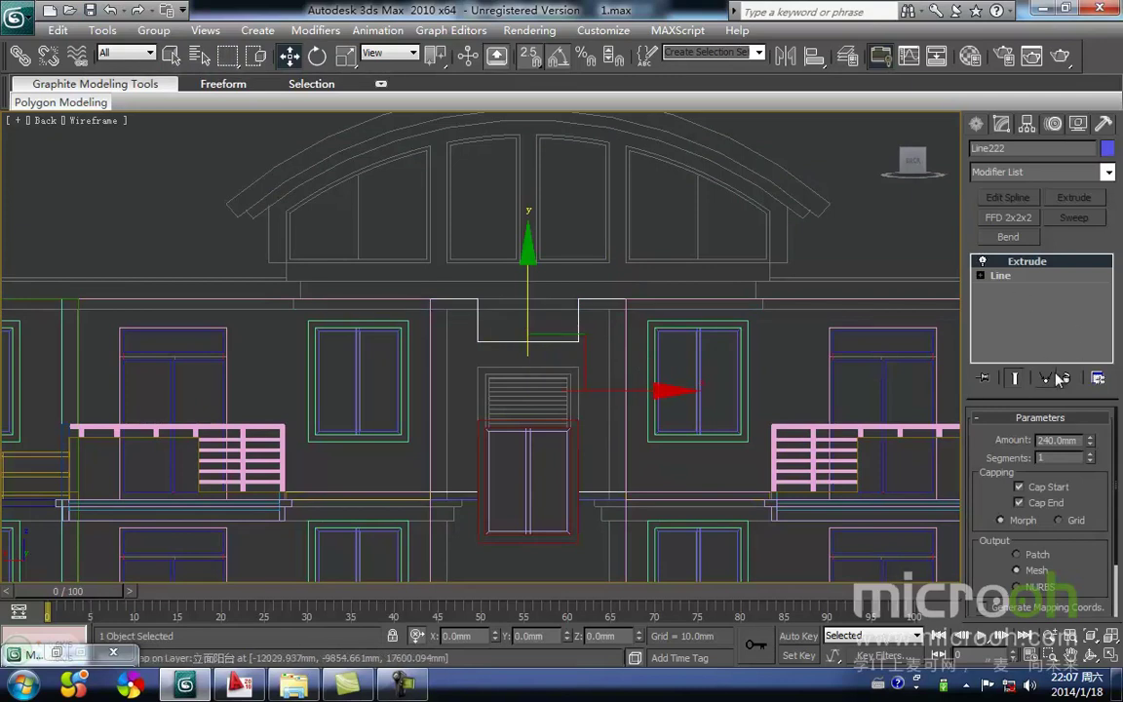
middle_drag(450, 336, 447, 364)
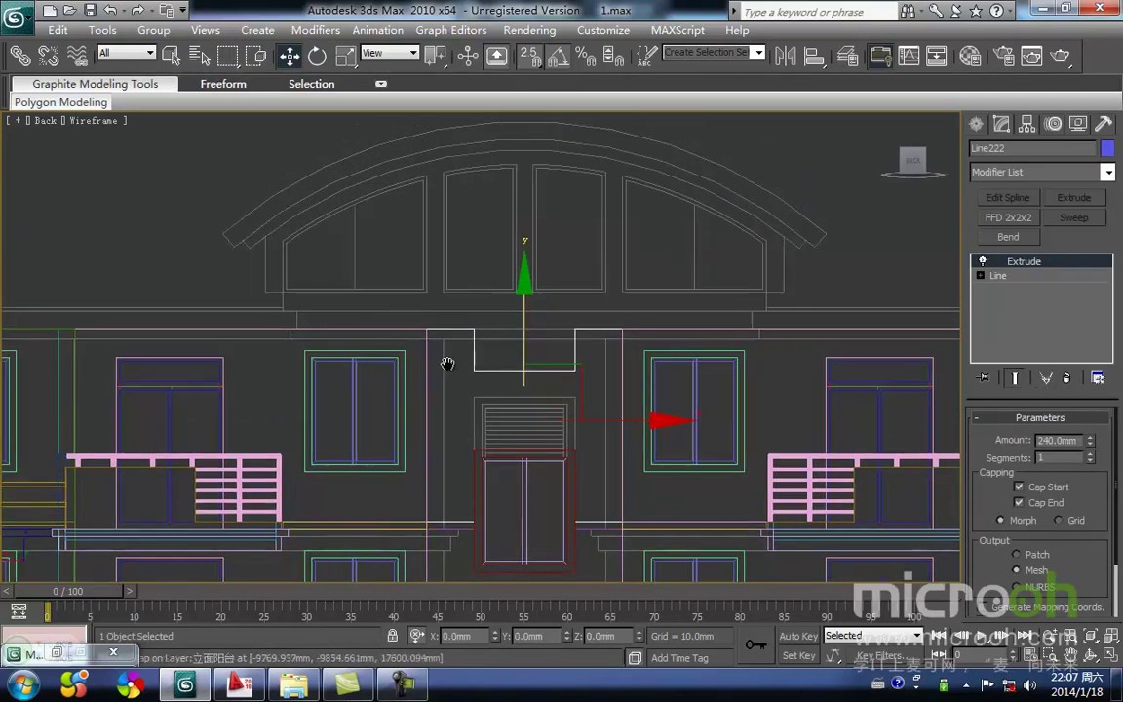
click(980, 276)
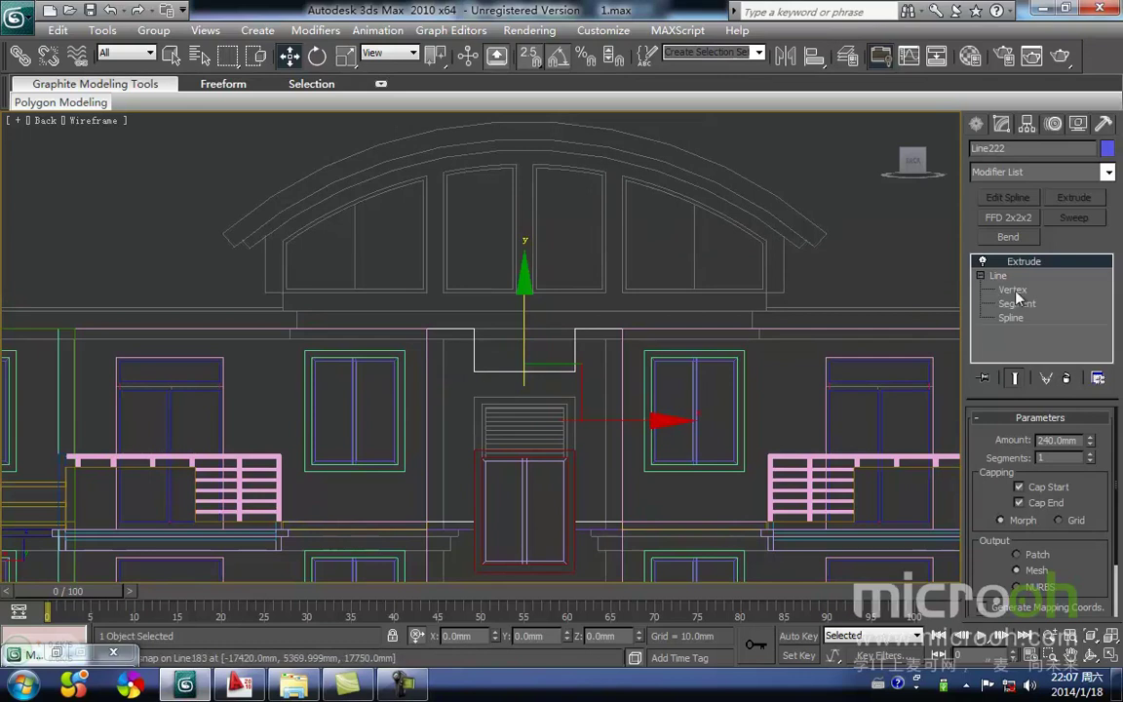
click(1012, 289)
scroll(502, 341, up, 2)
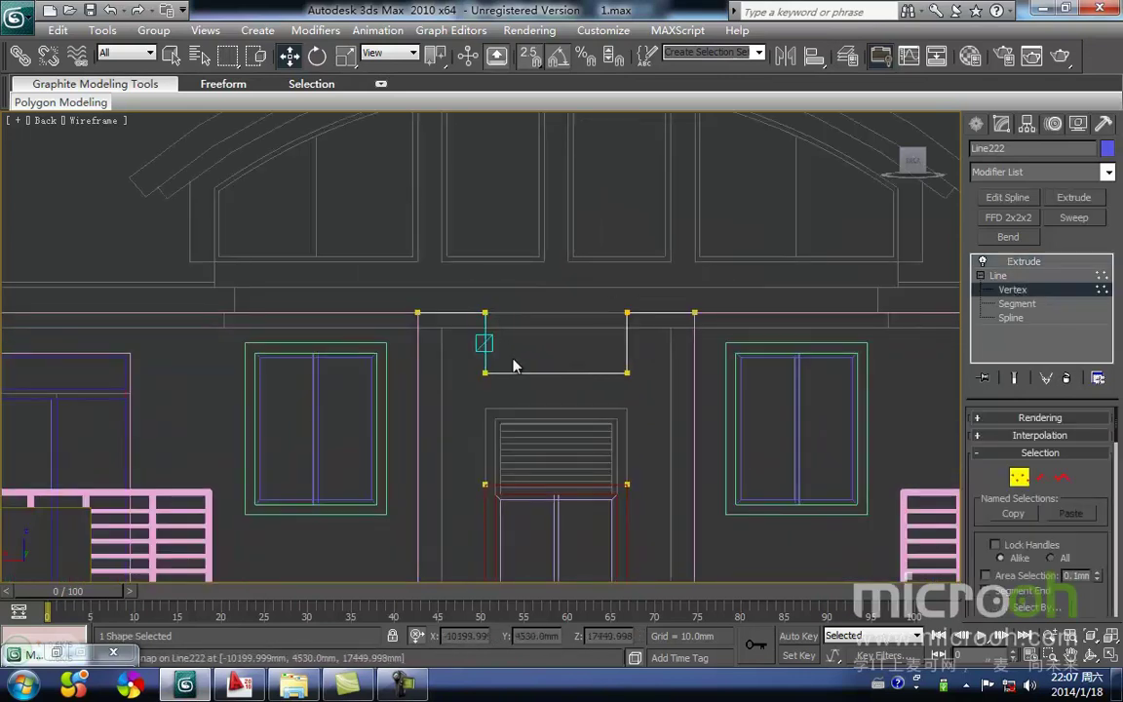
drag(651, 399, 481, 270)
key(Delete)
middle_drag(552, 423, 540, 324)
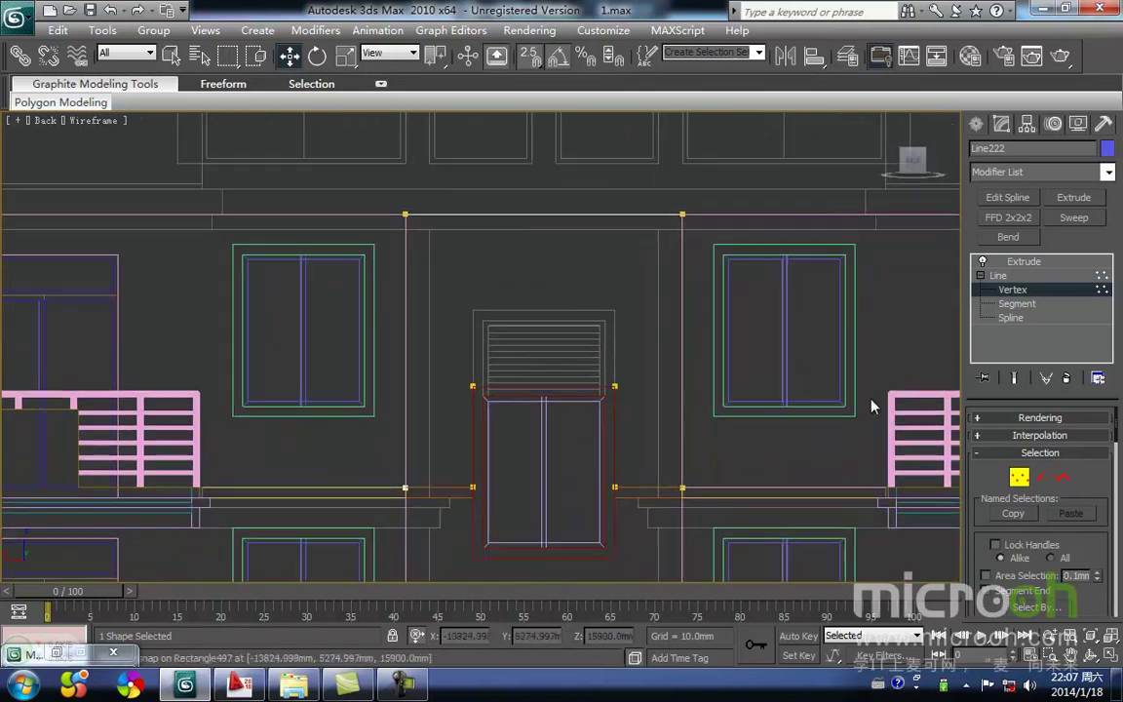
Raise the upper vertices of the top wall's opening to the top of the louvred window outline.
drag(468, 353, 506, 310)
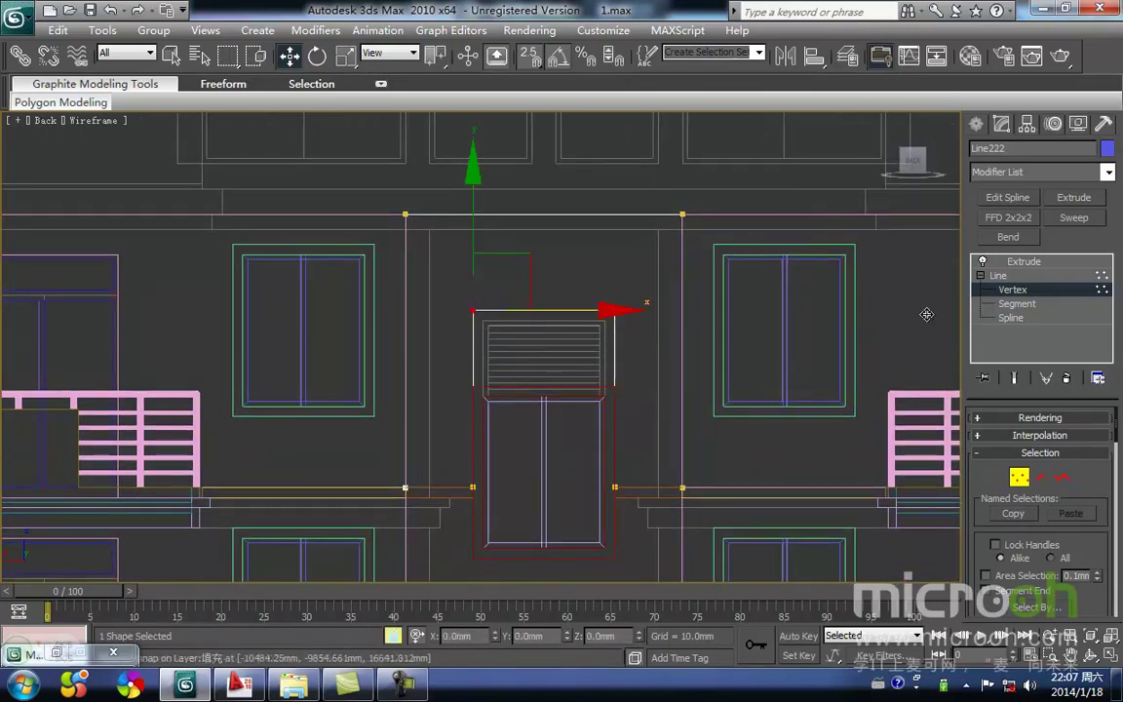
click(1014, 482)
middle_drag(673, 255, 637, 301)
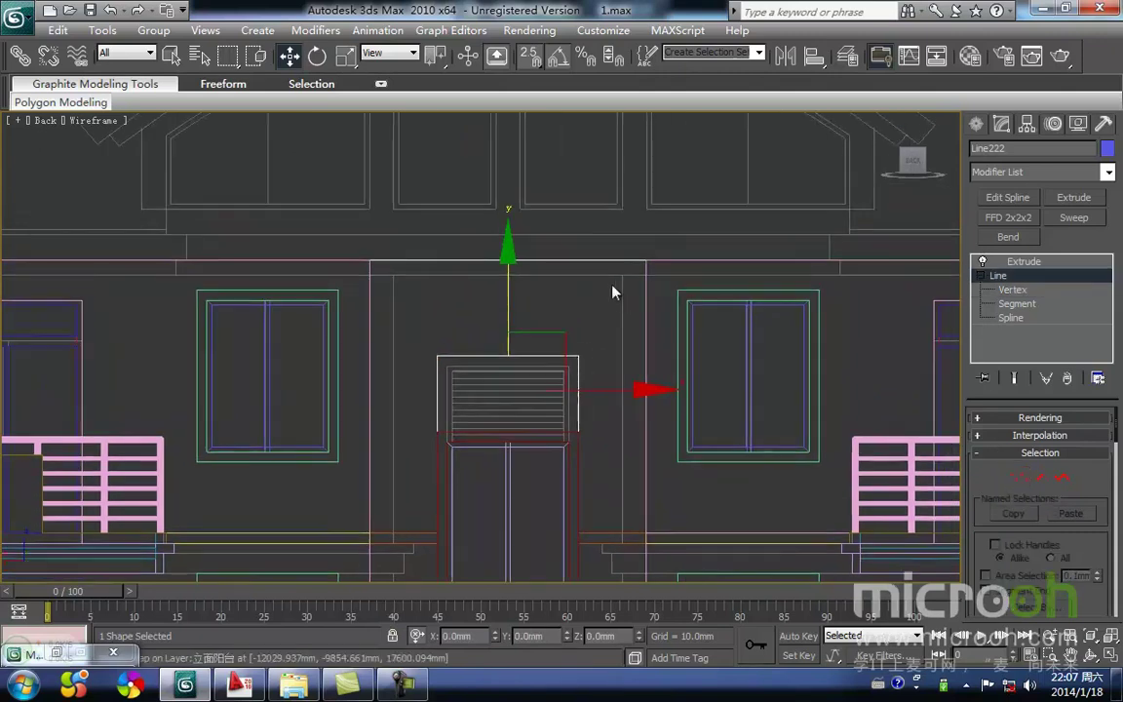
key(F3)
click(571, 210)
middle_drag(571, 215, 589, 181)
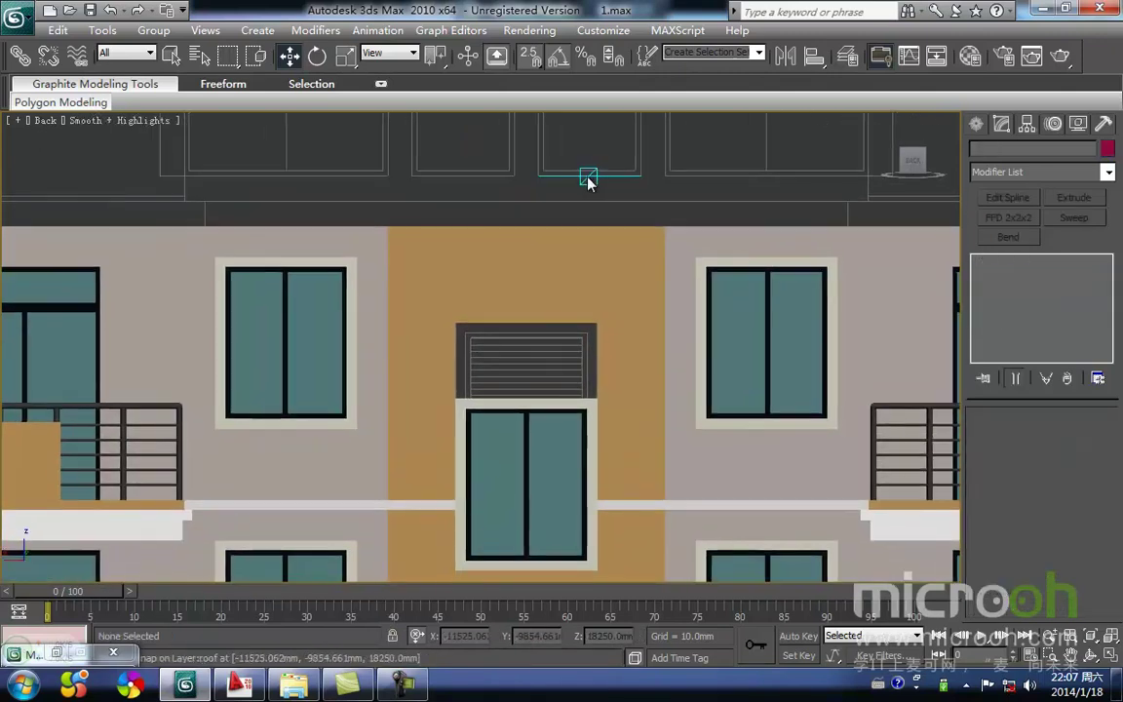
key(F3)
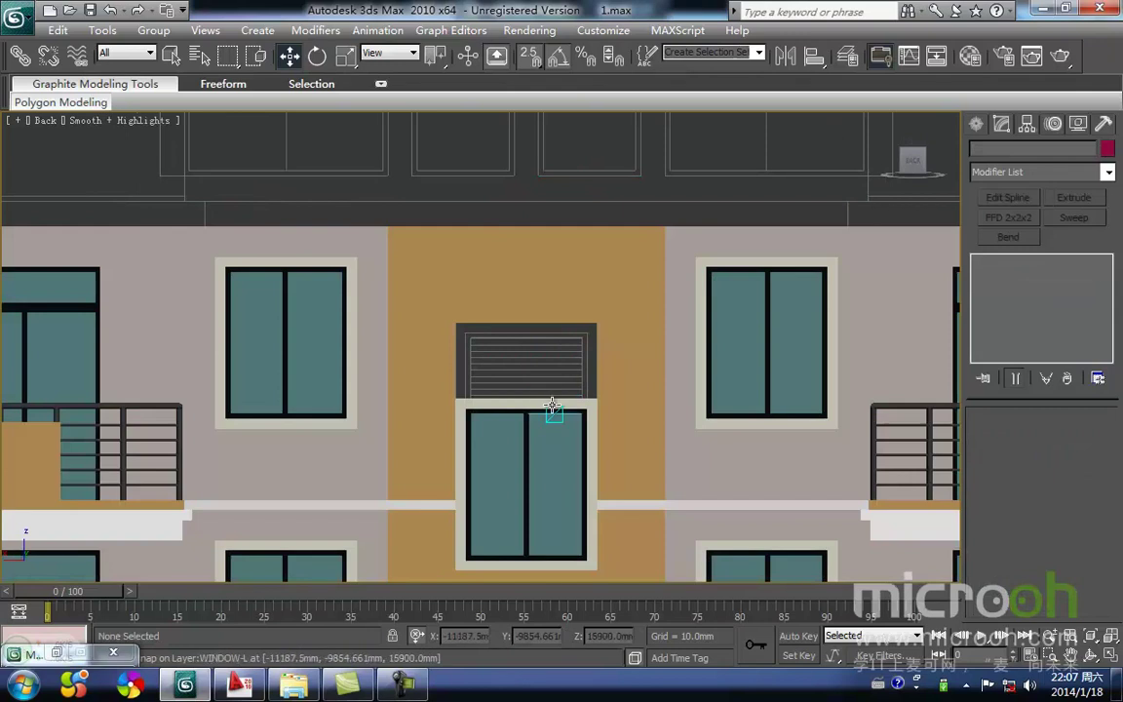
Raise the upper vertices of the topmost window's surround to the top of the louvred window outline.
click(552, 405)
key(F3)
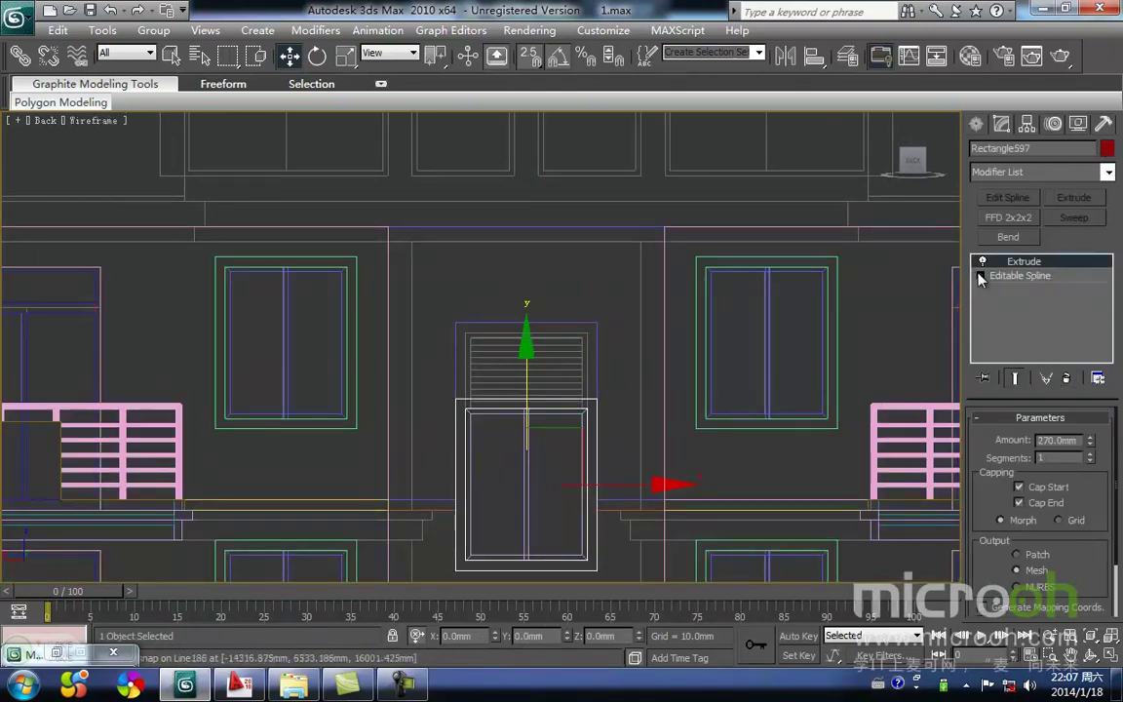
click(1011, 290)
middle_drag(403, 333, 489, 307)
drag(508, 343, 804, 446)
scroll(606, 357, up, 4)
drag(593, 415, 592, 264)
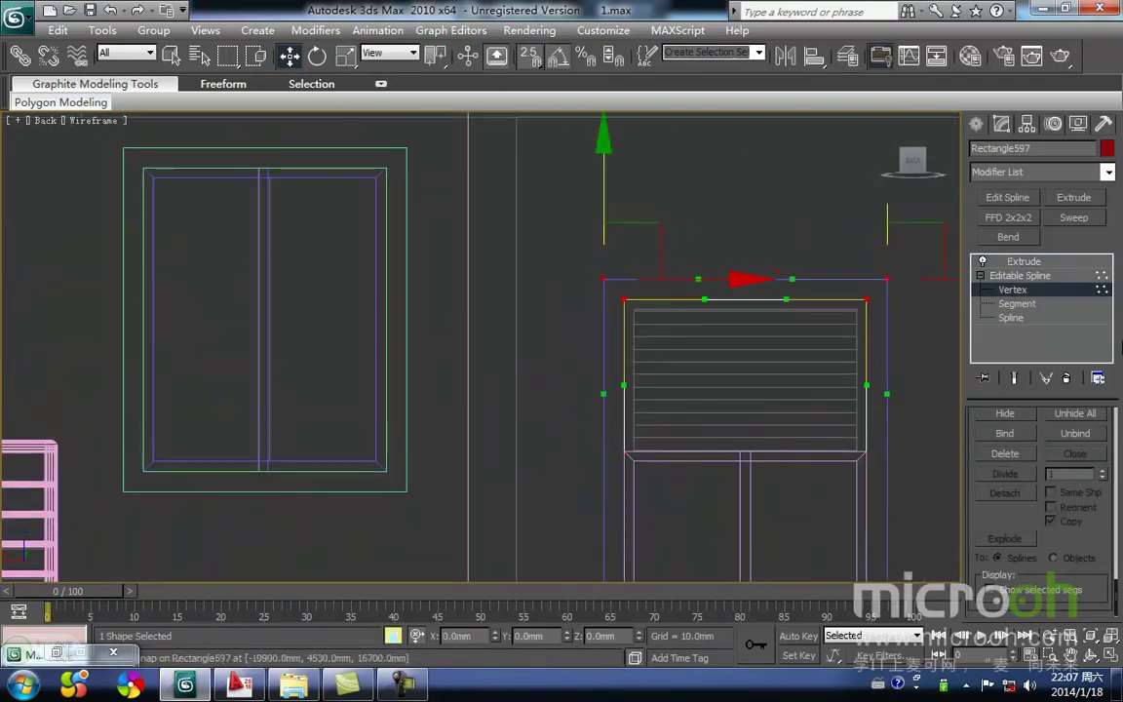
click(1023, 261)
Select the topmost window's swept frame below the louvres and make it unique.
scroll(702, 297, up, 2)
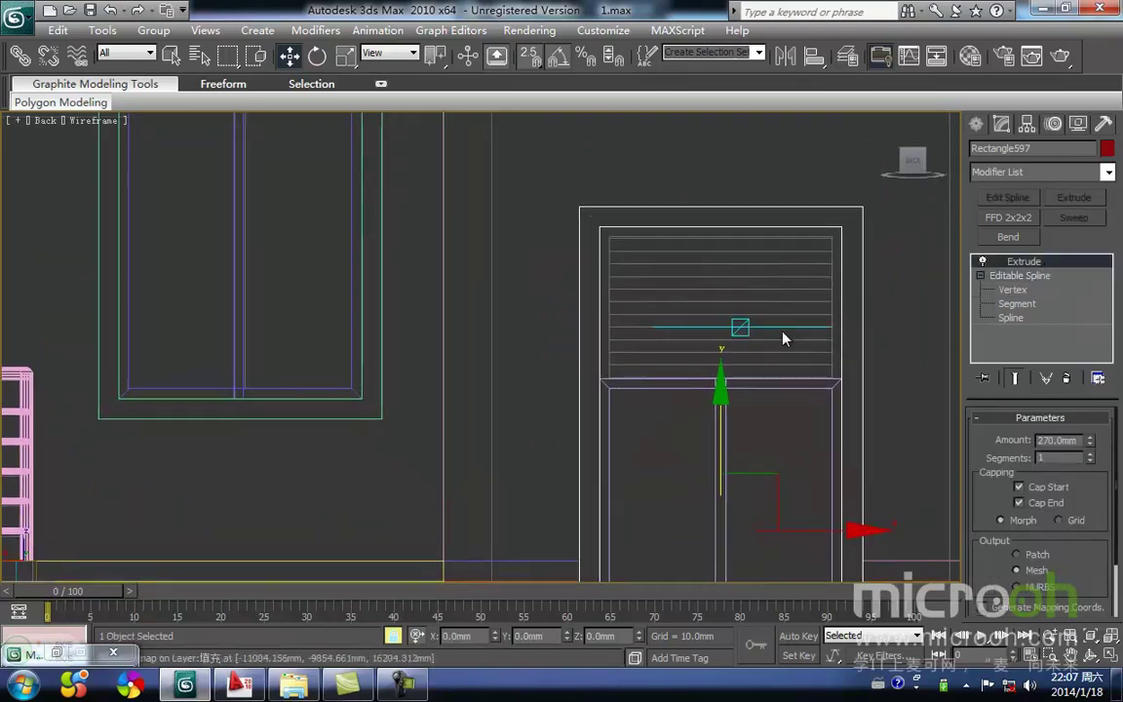
click(771, 347)
middle_drag(771, 348, 742, 346)
click(724, 381)
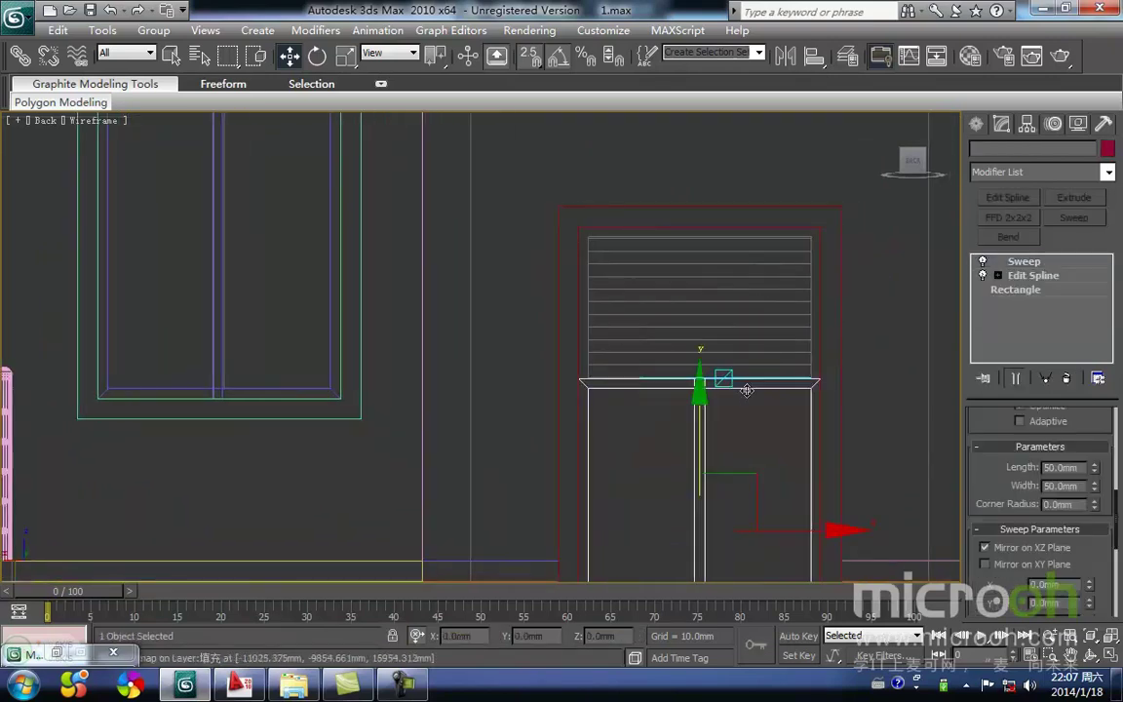
click(1044, 380)
click(721, 322)
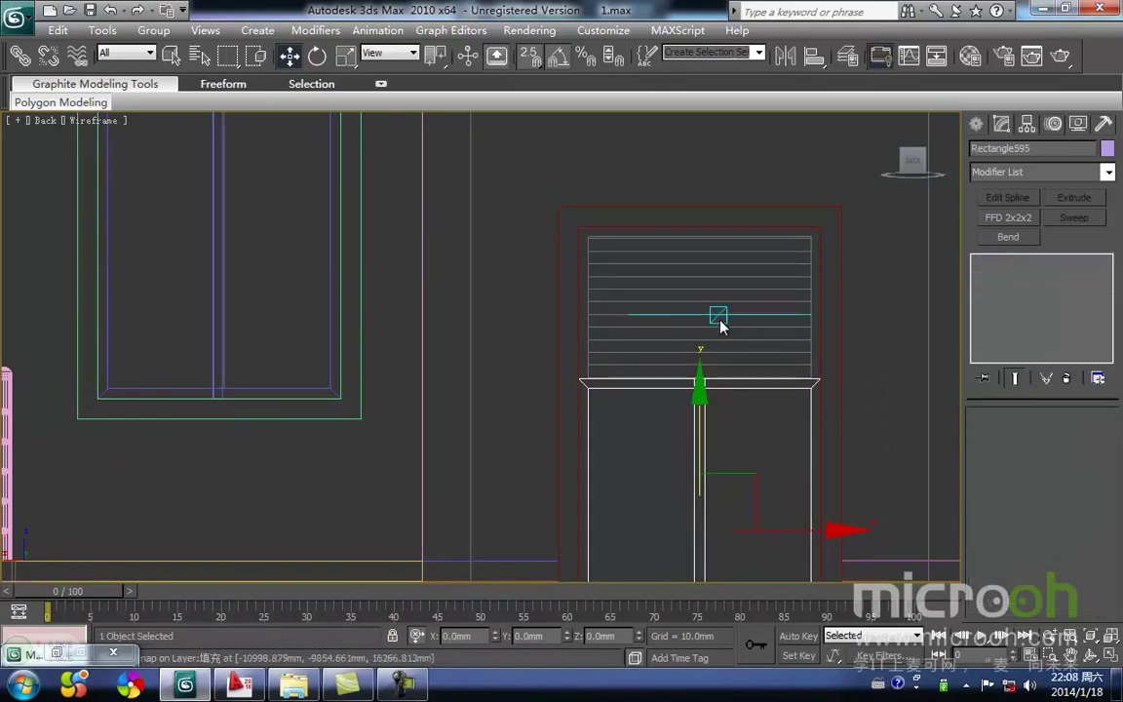
click(733, 380)
middle_drag(749, 365, 740, 376)
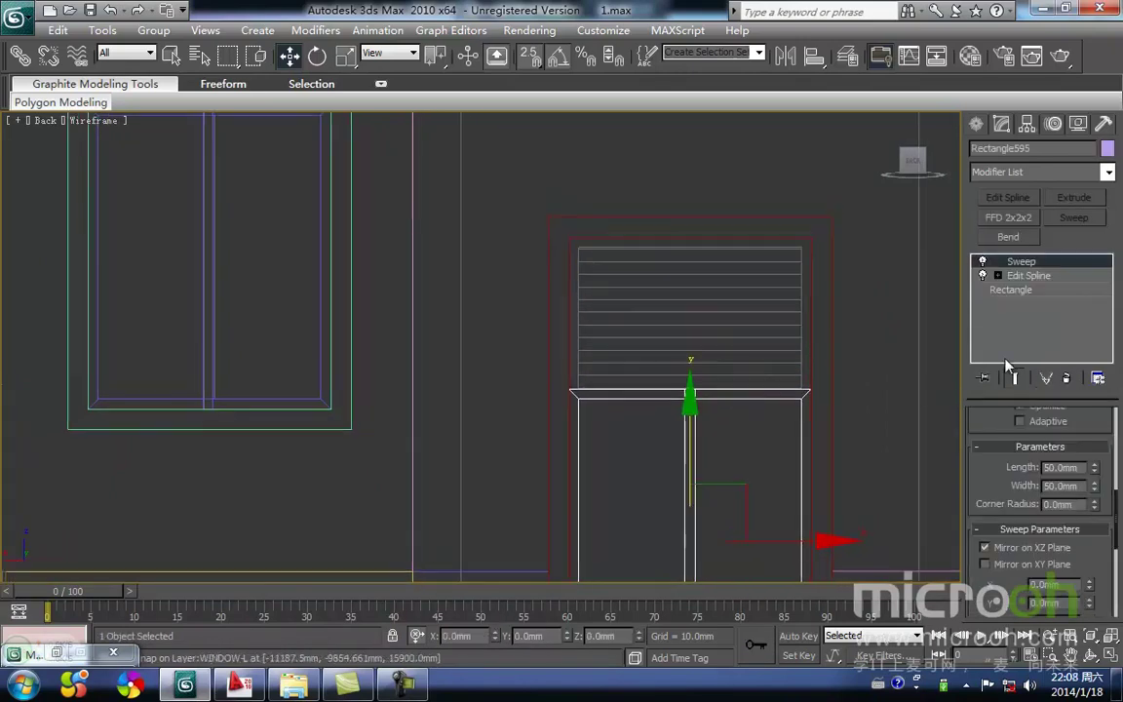
Move the upper corner vertices of the window frame's spline up to the inner top edge of the surround.
click(997, 275)
click(1030, 289)
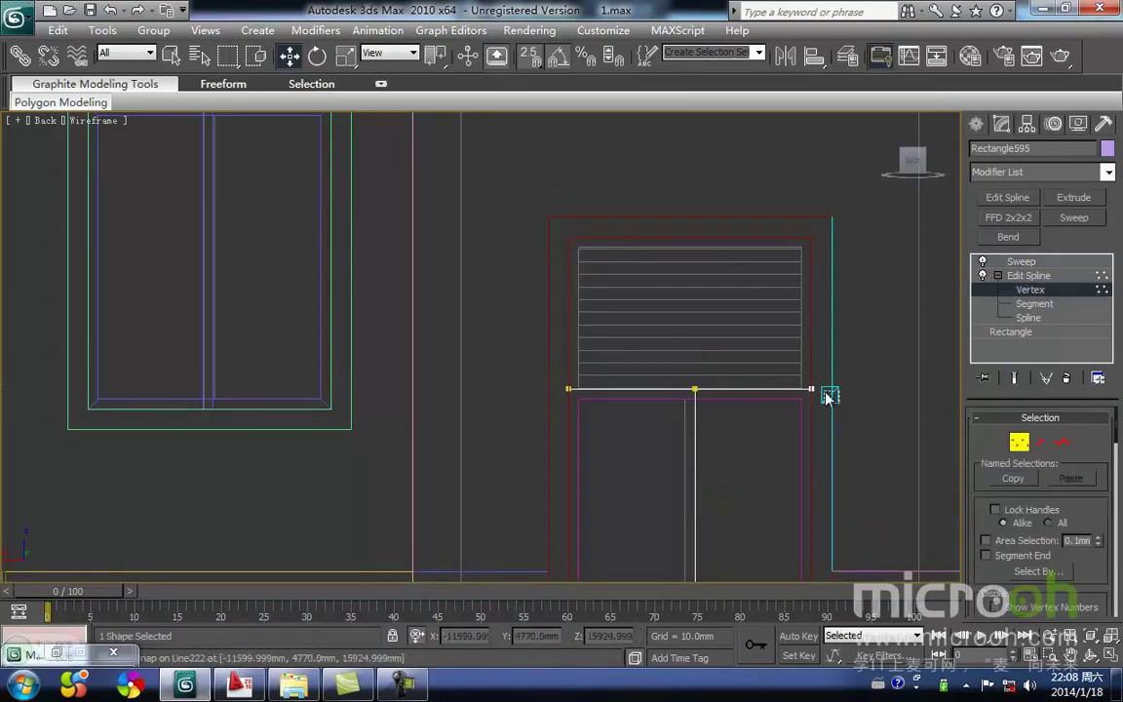
drag(840, 405, 786, 364)
ctrl+drag(434, 302, 431, 298)
key(space)
drag(801, 325, 799, 261)
drag(570, 297, 570, 237)
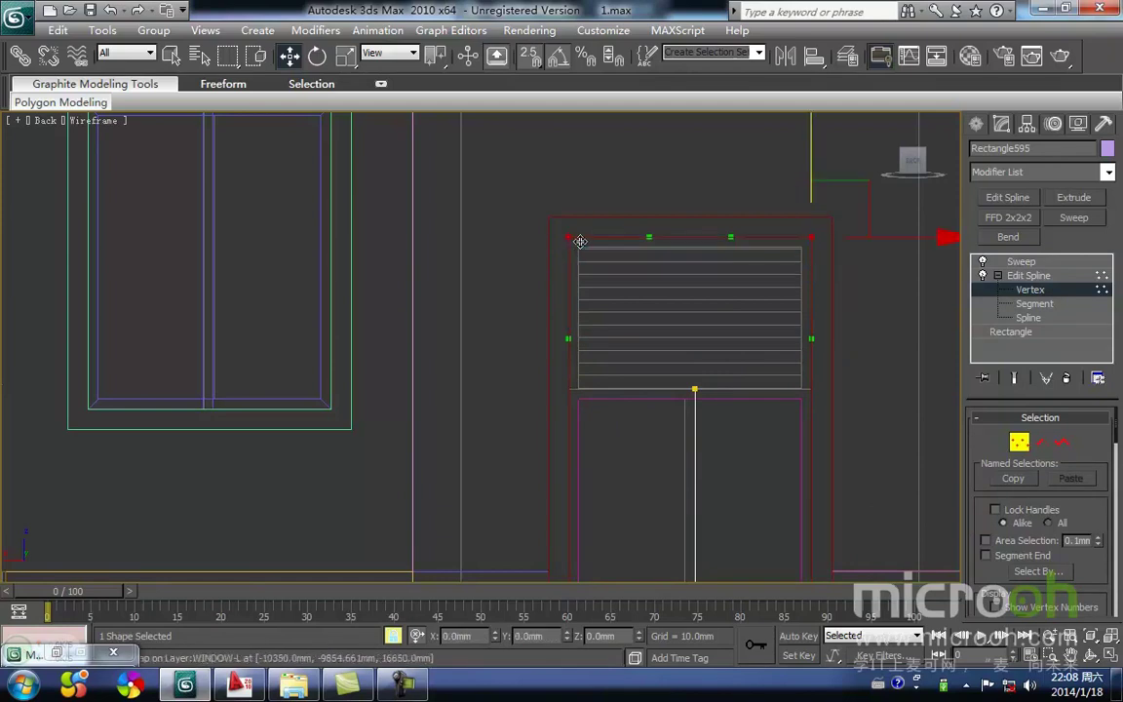
Copy the frame's top segment at regular intervals across the louvre area and restore the Sweep result.
click(1040, 444)
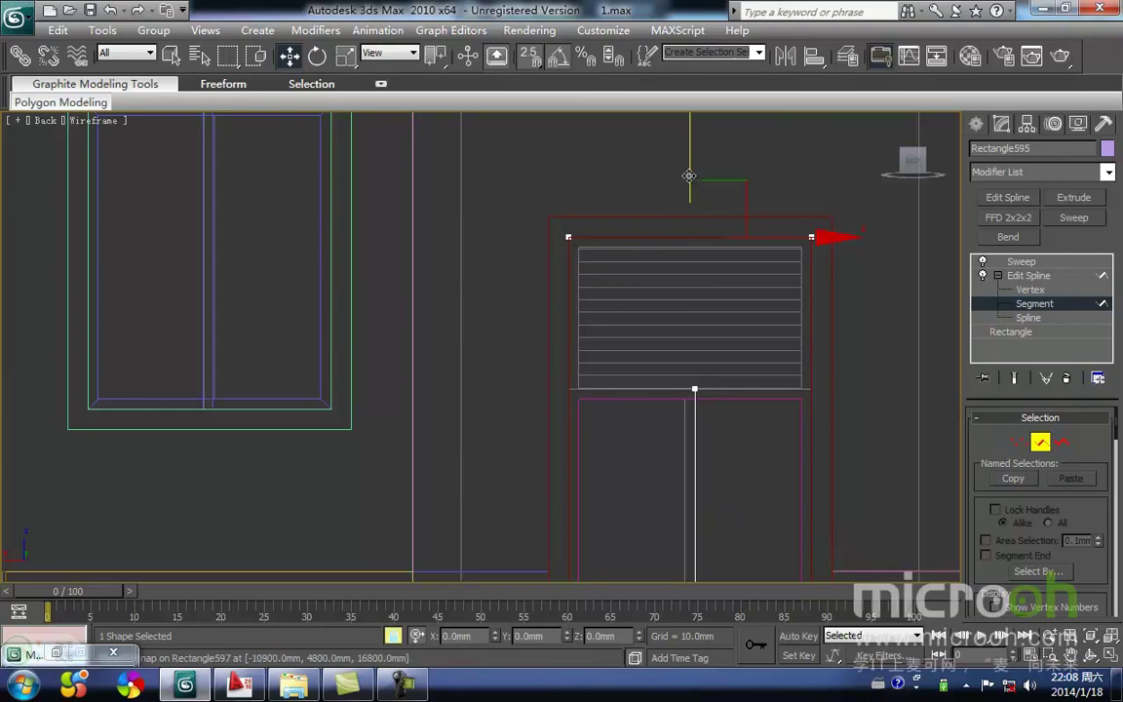
drag(677, 222, 572, 385)
middle_drag(764, 349, 750, 368)
drag(559, 402, 559, 280)
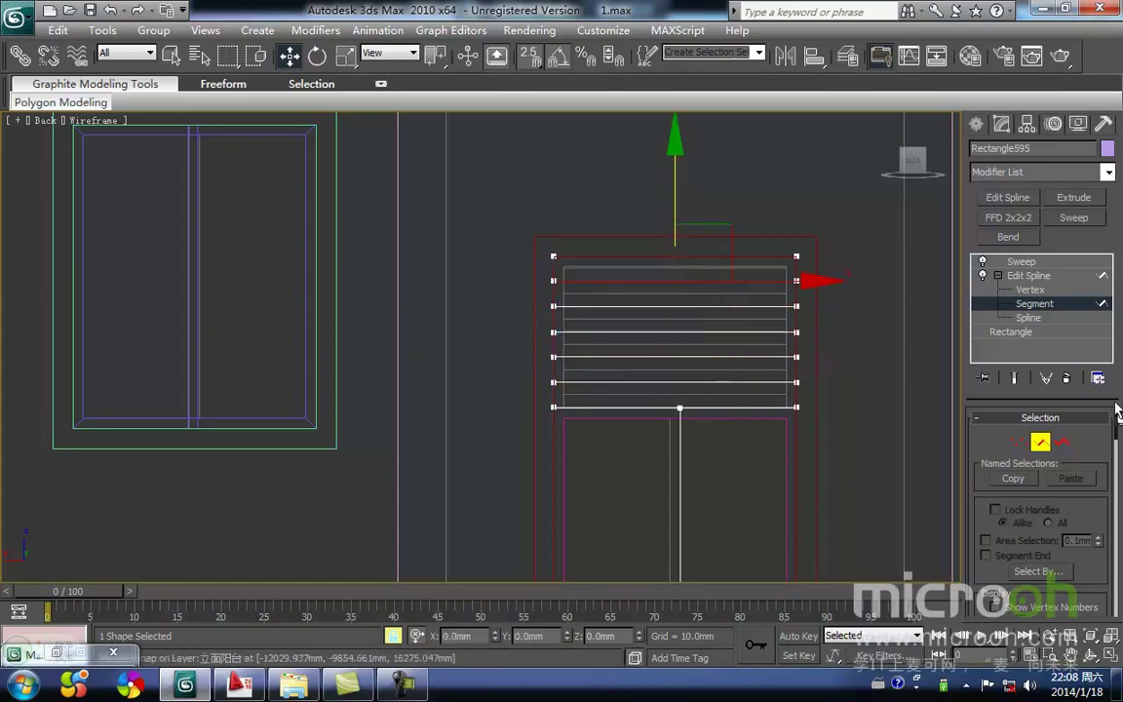
click(1040, 441)
middle_drag(779, 379, 766, 395)
click(1039, 262)
middle_drag(756, 336, 757, 323)
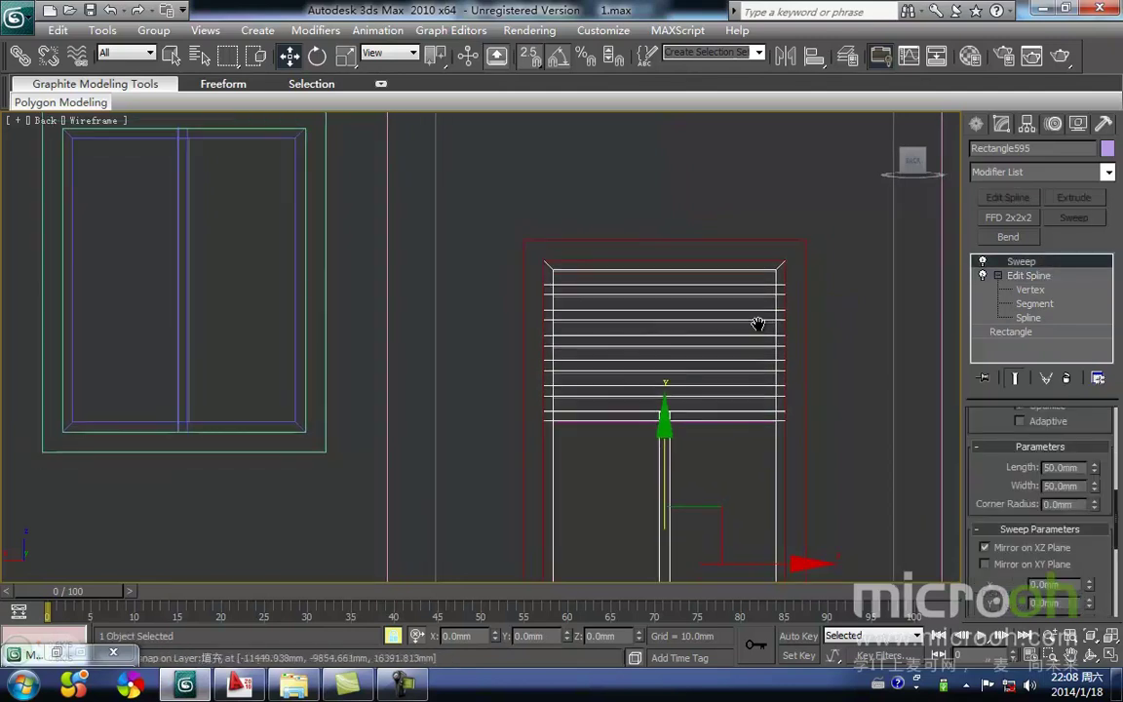
Examine the shaded louvred window and its surround from an angle.
key(F3)
middle_drag(729, 365, 721, 339)
scroll(727, 409, down, 6)
alt+middle_drag(719, 483, 780, 512)
middle_drag(445, 299, 646, 433)
scroll(487, 322, up, 10)
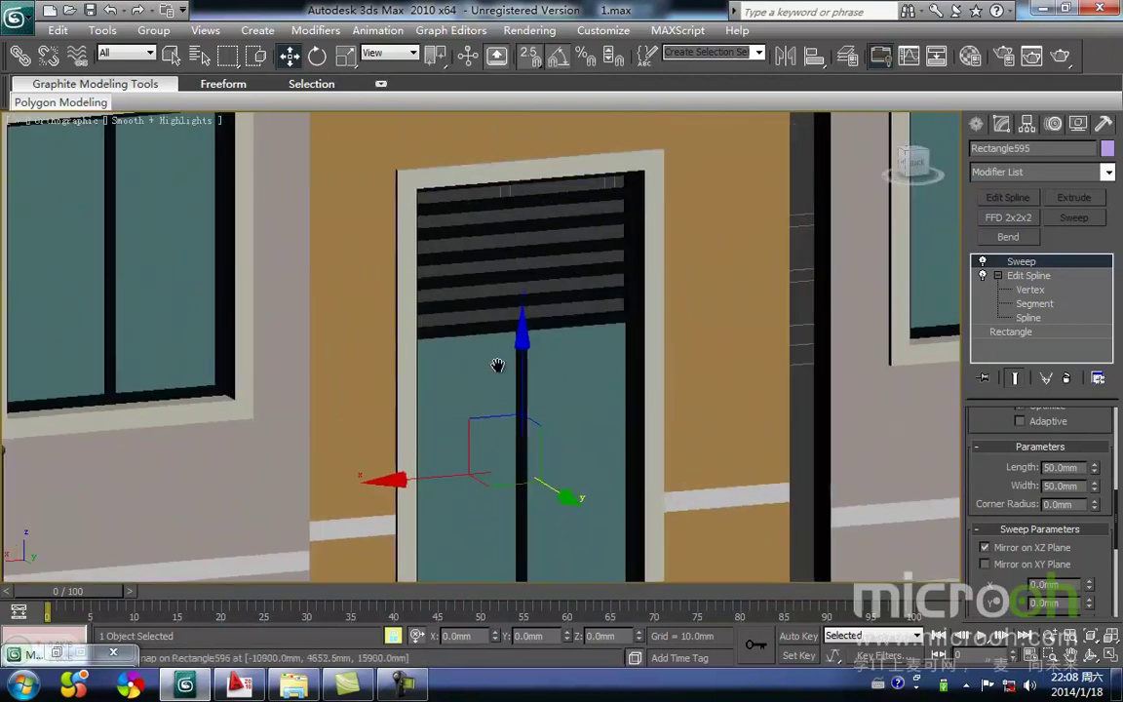
scroll(577, 334, down, 3)
middle_drag(530, 488, 537, 376)
Return to the Back view and check the stairwell wall against the facade from the entrance to the roof.
key(k)
key(z)
scroll(551, 429, down, 5)
click(550, 182)
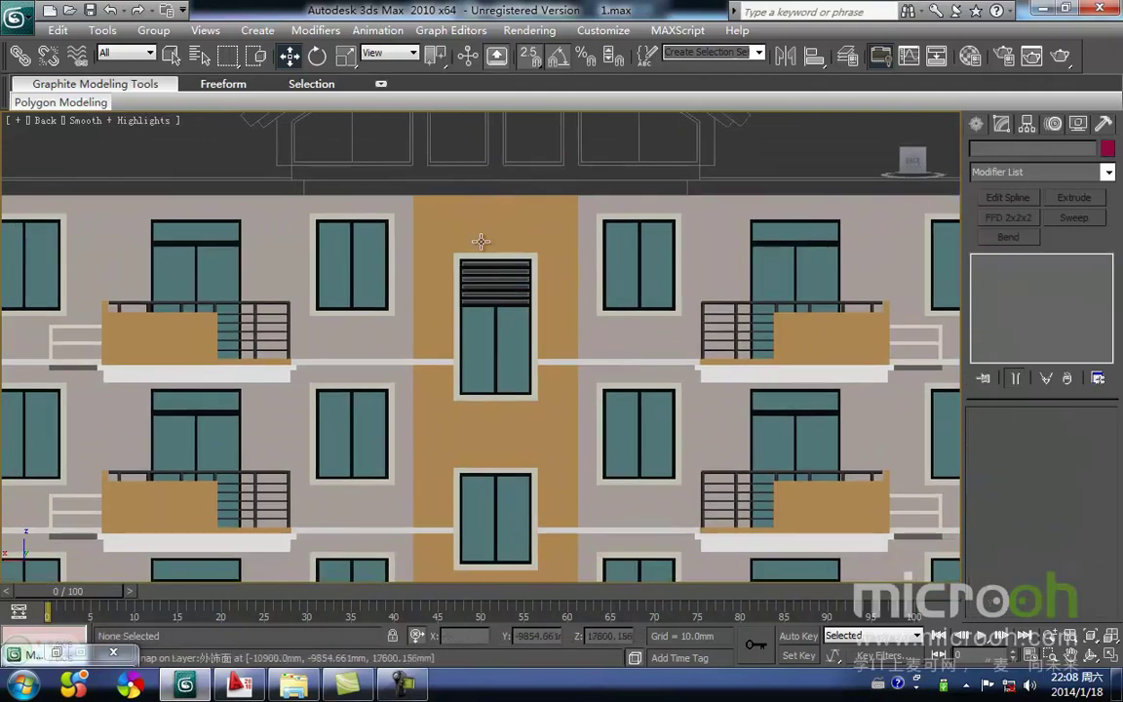
scroll(566, 389, down, 4)
middle_drag(582, 422, 553, 272)
middle_drag(524, 471, 532, 476)
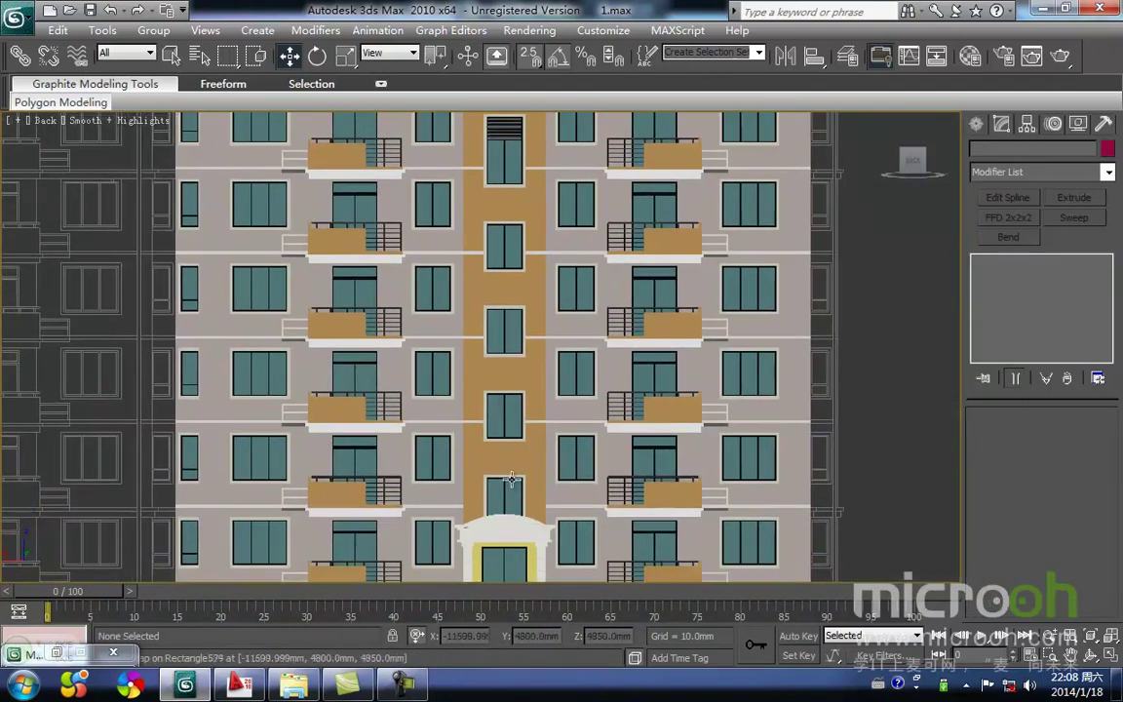
middle_drag(490, 234, 472, 426)
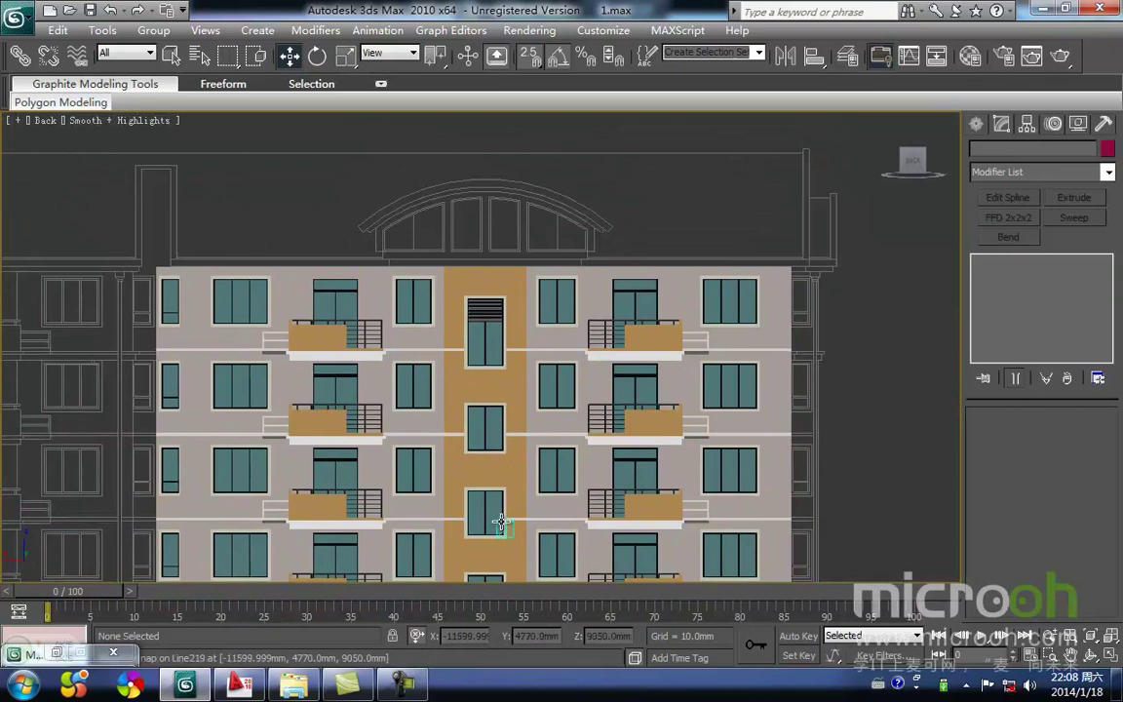
middle_drag(499, 526, 508, 503)
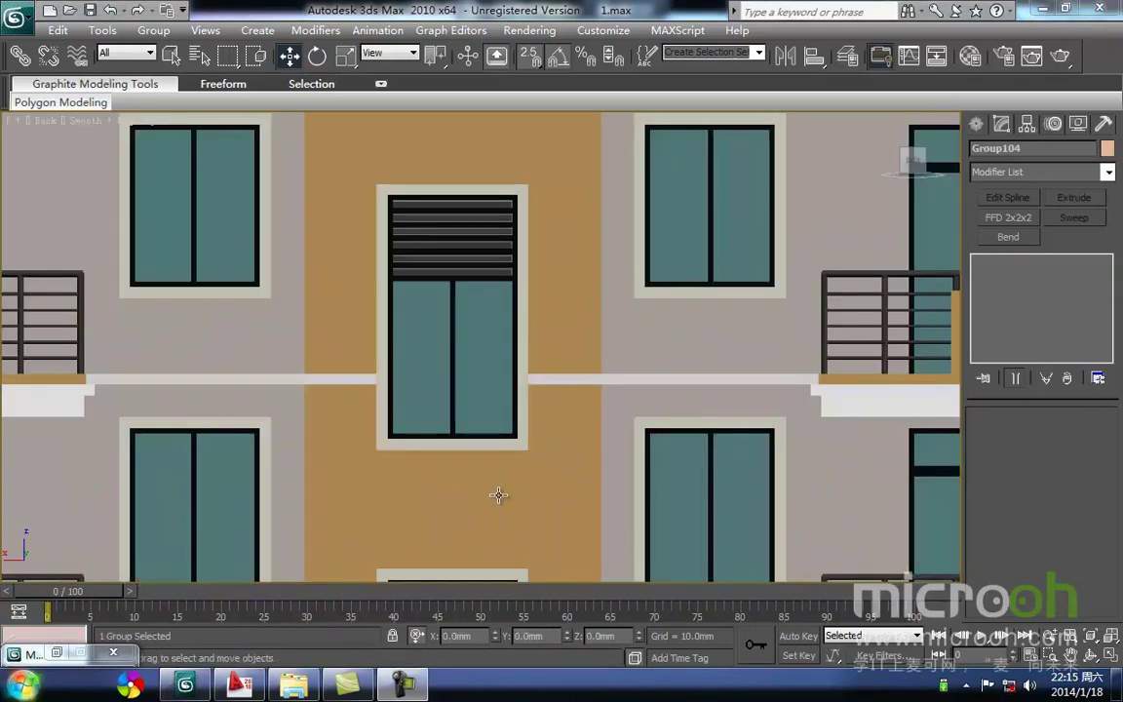
Inspect the stairwell wall from an angle, from the top floor down to the entrance canopy.
scroll(507, 458, down, 3)
middle_drag(509, 408, 396, 366)
scroll(508, 372, down, 3)
scroll(341, 368, up, 2)
middle_drag(337, 218, 333, 171)
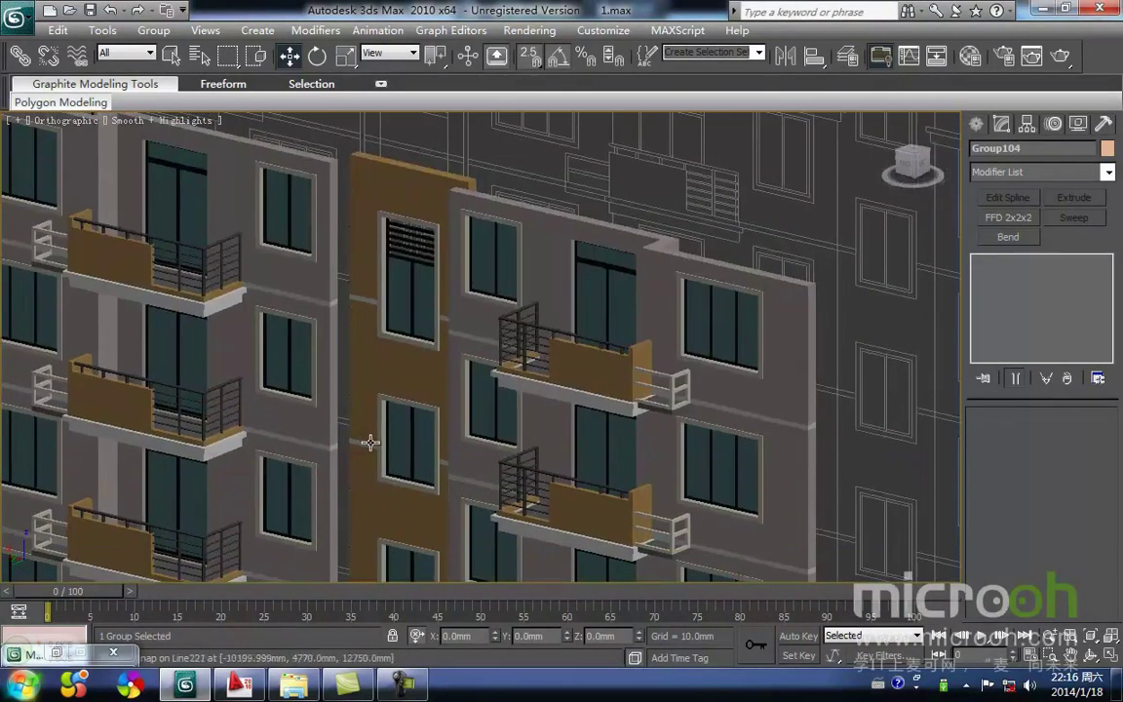
middle_drag(362, 495, 311, 223)
middle_drag(314, 398, 313, 201)
scroll(234, 478, up, 5)
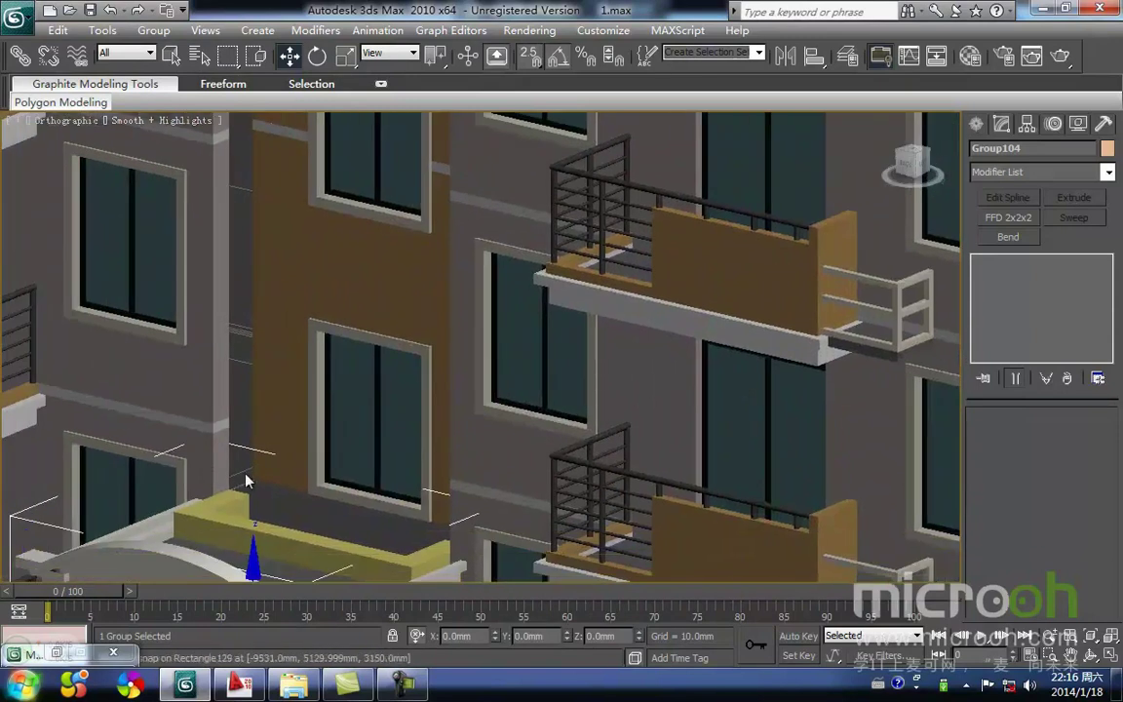
In the Top view, draw a rectangle about 600 by 240 mm bridging the facade wall and the projecting stairwell wall.
mouse_move(246, 480)
middle_down()
mouse_move(320, 439)
mouse_move(396, 421)
mouse_move(404, 446)
mouse_move(416, 401)
middle_up()
scroll(320, 438, up, 2)
key(t)
key(z)
key(F3)
mouse_move(354, 563)
middle_down()
mouse_move(382, 415)
mouse_move(430, 363)
middle_up()
scroll(381, 415, up, 2)
click(388, 408)
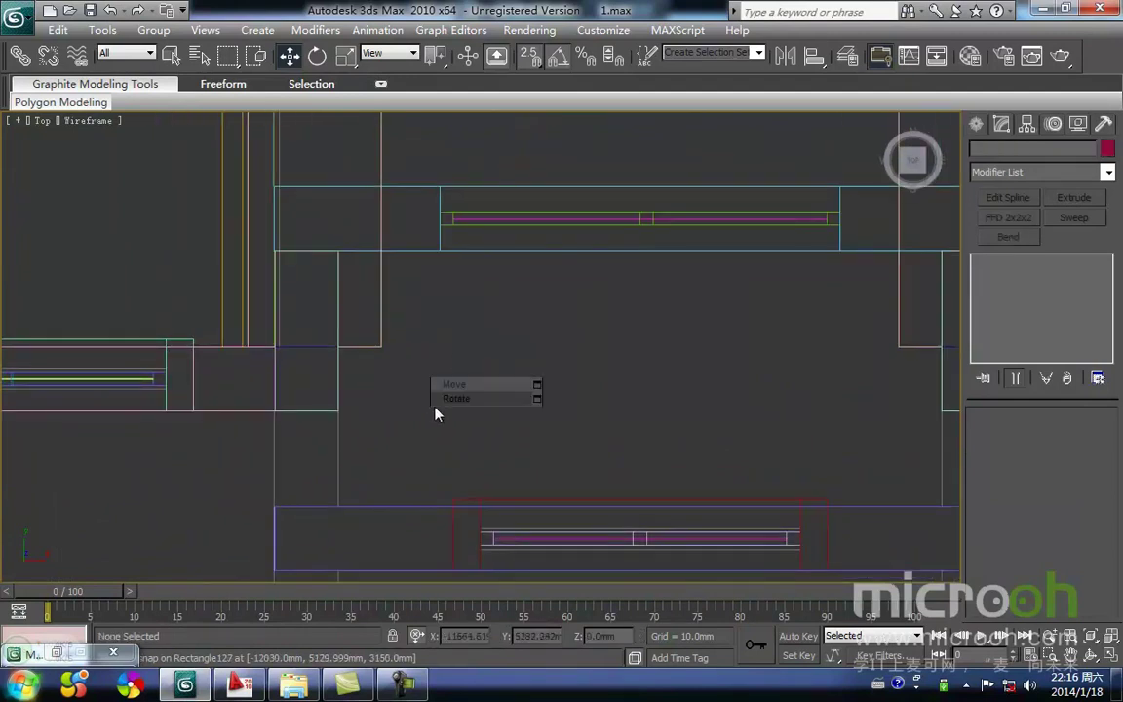
key(r)
scroll(444, 366, down, 1)
click(977, 125)
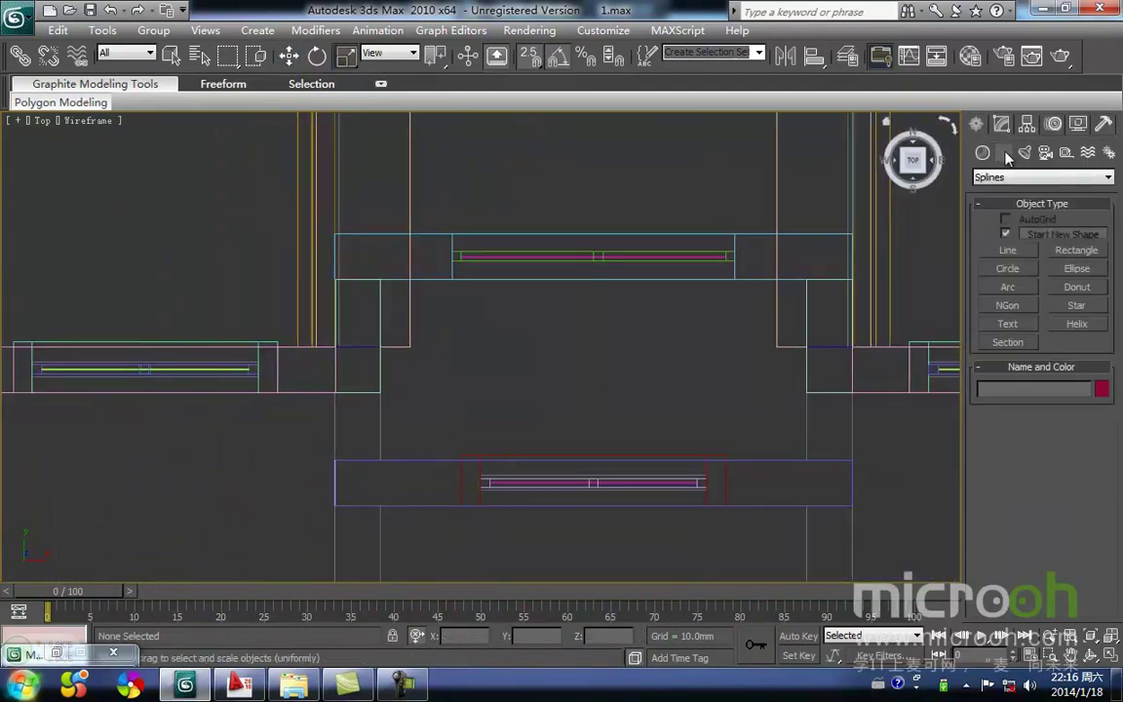
click(1076, 250)
middle_drag(458, 368, 524, 305)
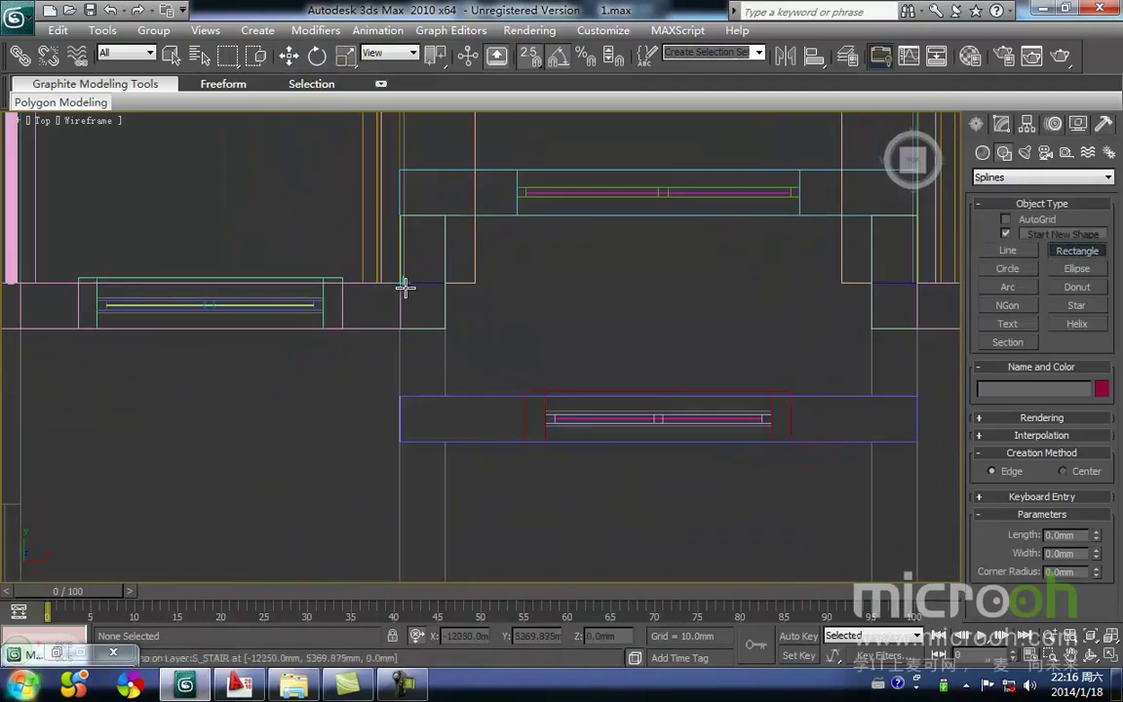
drag(444, 284, 400, 394)
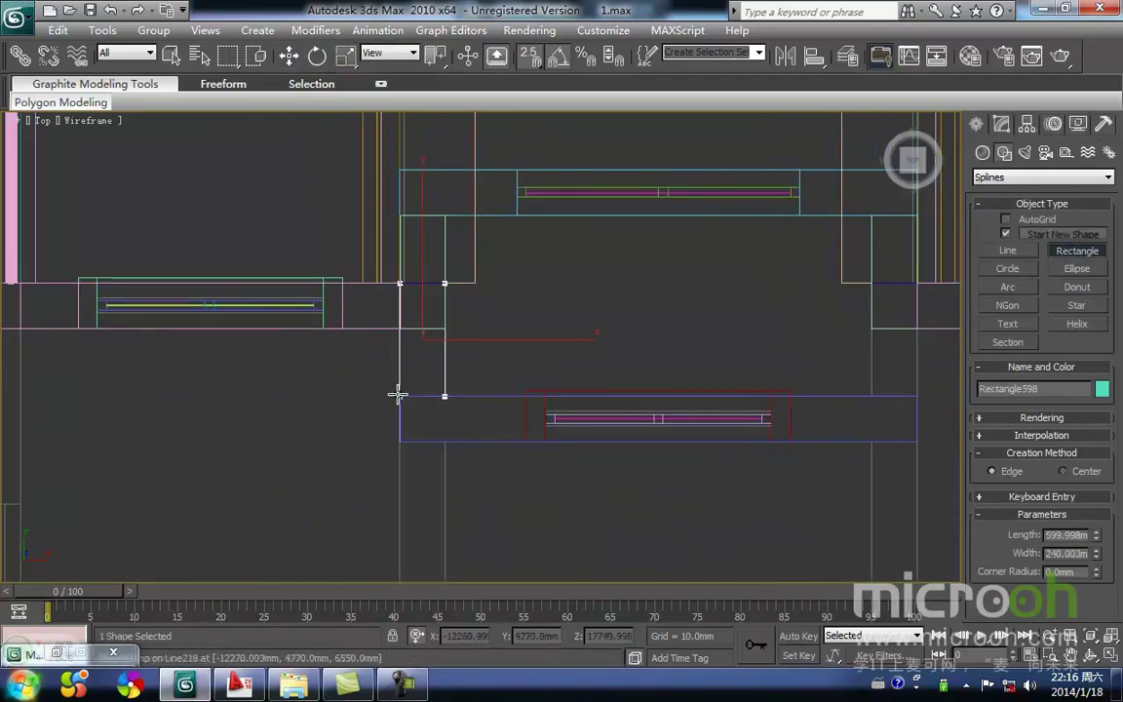
Try shifting the rectangle sideways over the bare CAD floor plan, and undo the move.
key(r)
middle_drag(523, 370, 452, 395)
key(w)
click(454, 401)
drag(424, 405, 317, 349)
middle_drag(358, 363, 421, 361)
drag(524, 412, 382, 352)
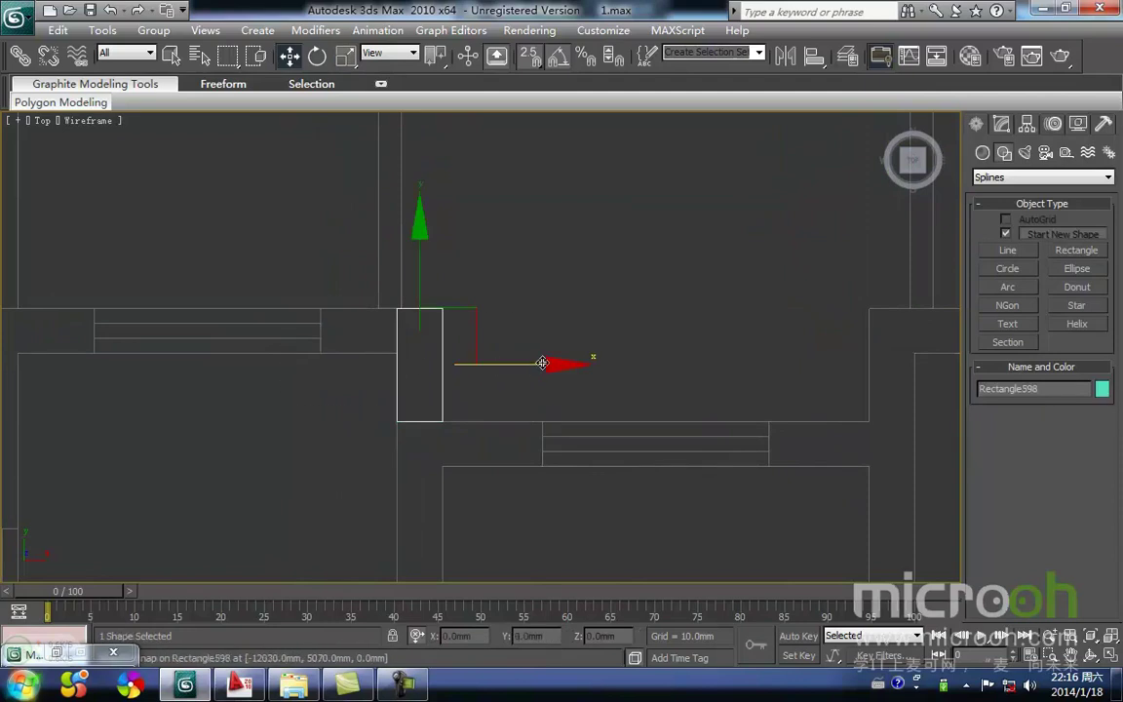
middle_drag(533, 363, 434, 381)
drag(409, 383, 540, 390)
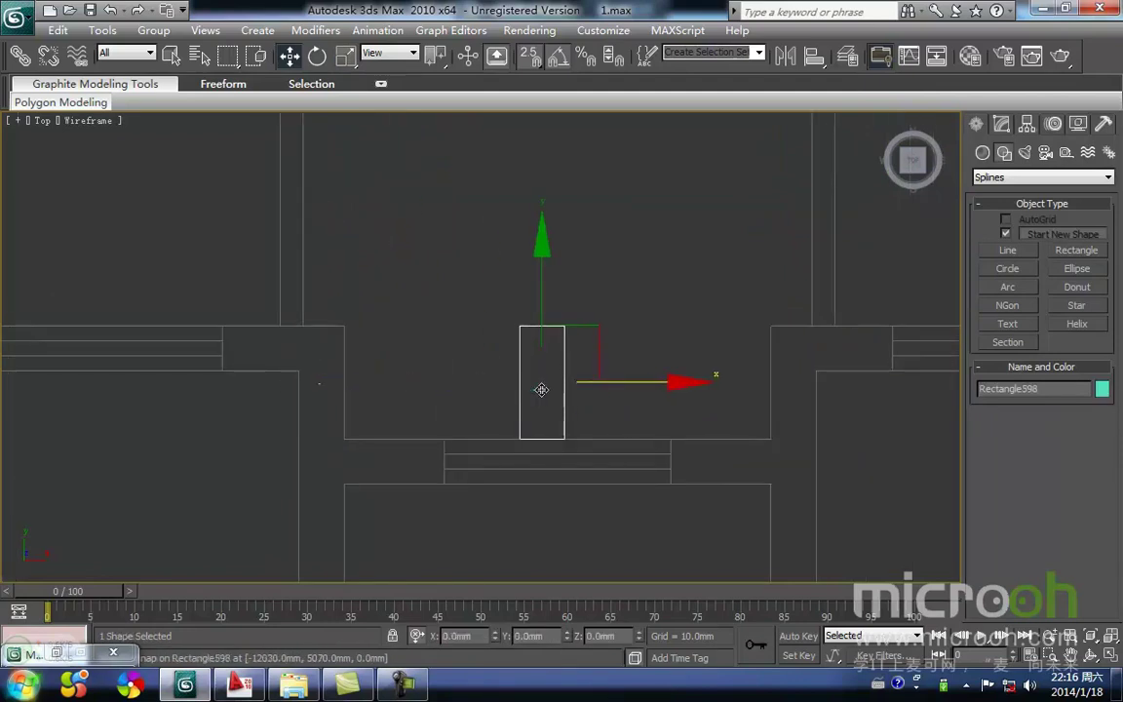
key(ctrl+z)
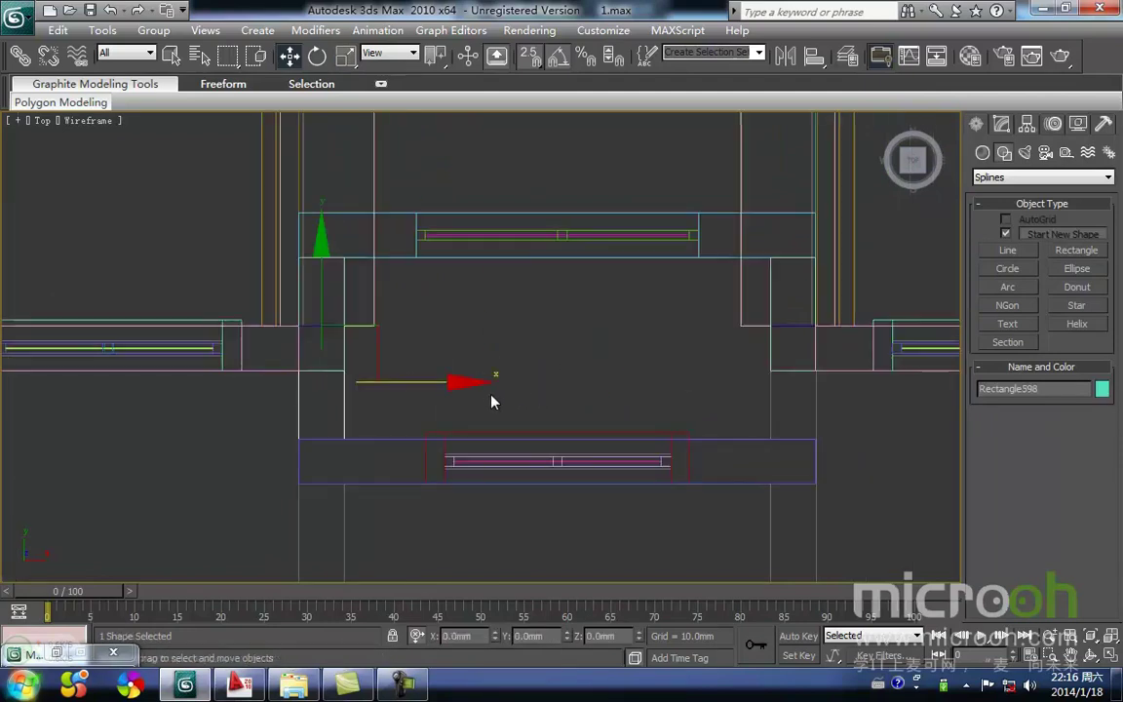
In the Back view, raise the rectangle from ground level to the top of the entrance canopy wall.
alt+middle_drag(473, 402, 355, 362)
key(k)
key(z)
middle_drag(403, 314, 444, 524)
scroll(436, 368, down, 8)
scroll(435, 368, down, 5)
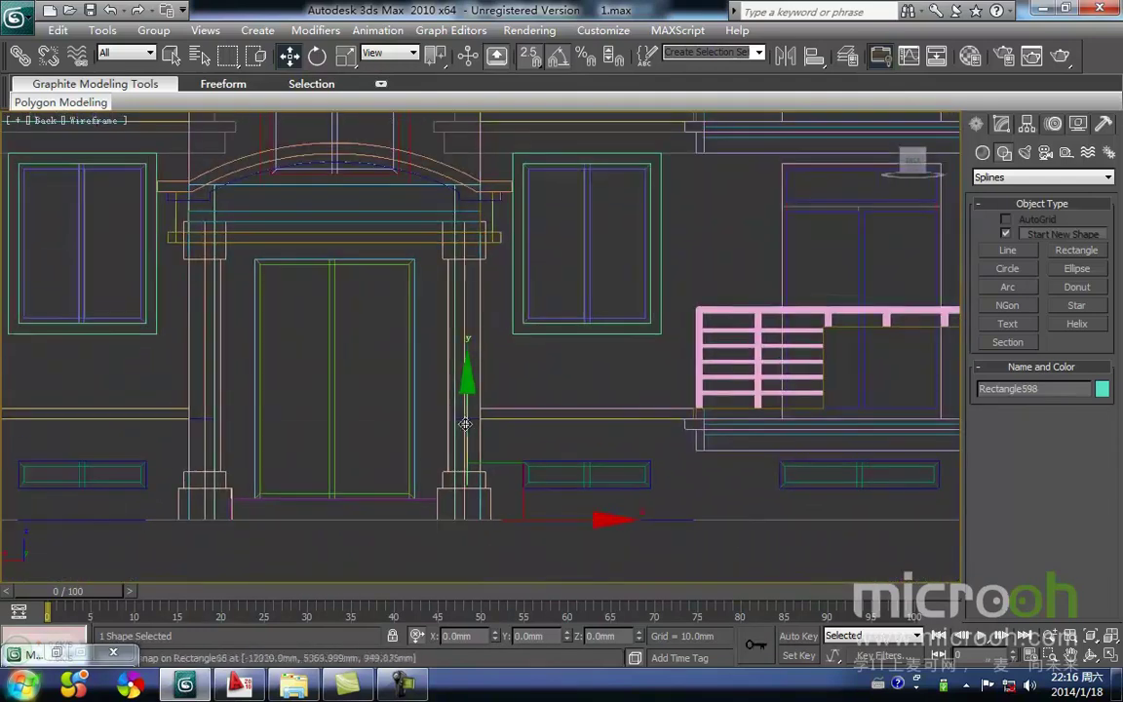
drag(470, 430, 467, 204)
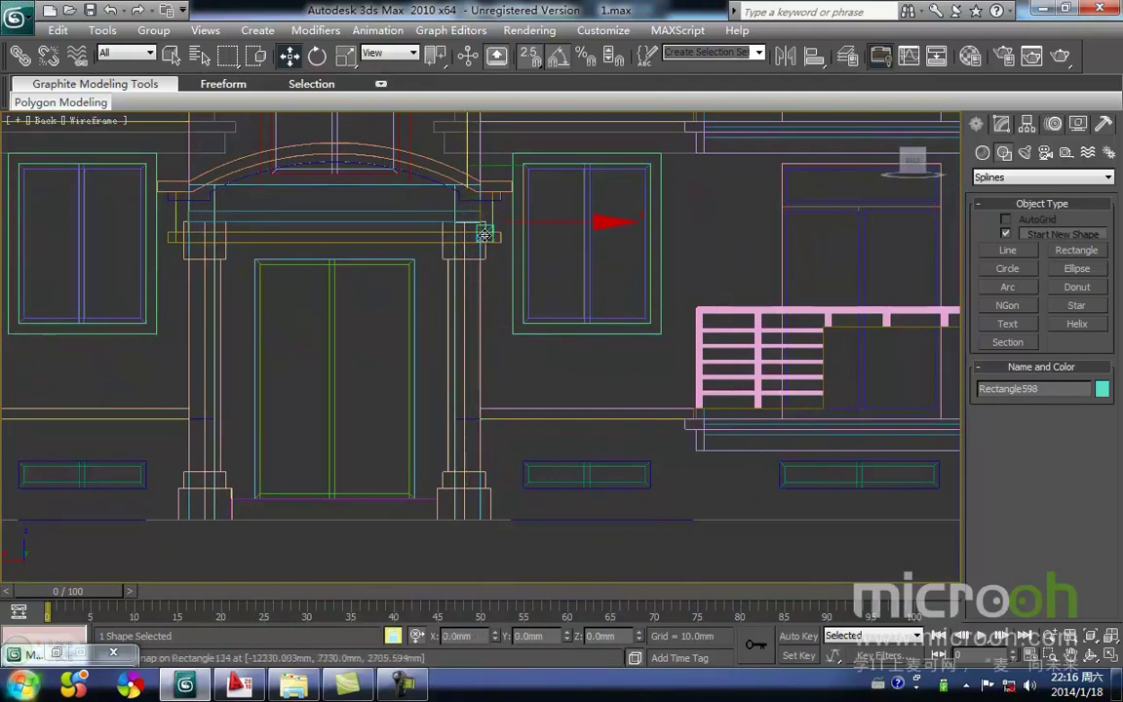
scroll(467, 202, up, 4)
middle_drag(459, 357, 455, 428)
drag(433, 387, 420, 333)
middle_drag(422, 334, 426, 398)
Measure with Tape helpers from the canopy wall's top to the floor band above, and delete each tape.
scroll(673, 270, down, 2)
middle_drag(668, 273, 595, 449)
scroll(639, 391, down, 2)
middle_drag(552, 343, 563, 291)
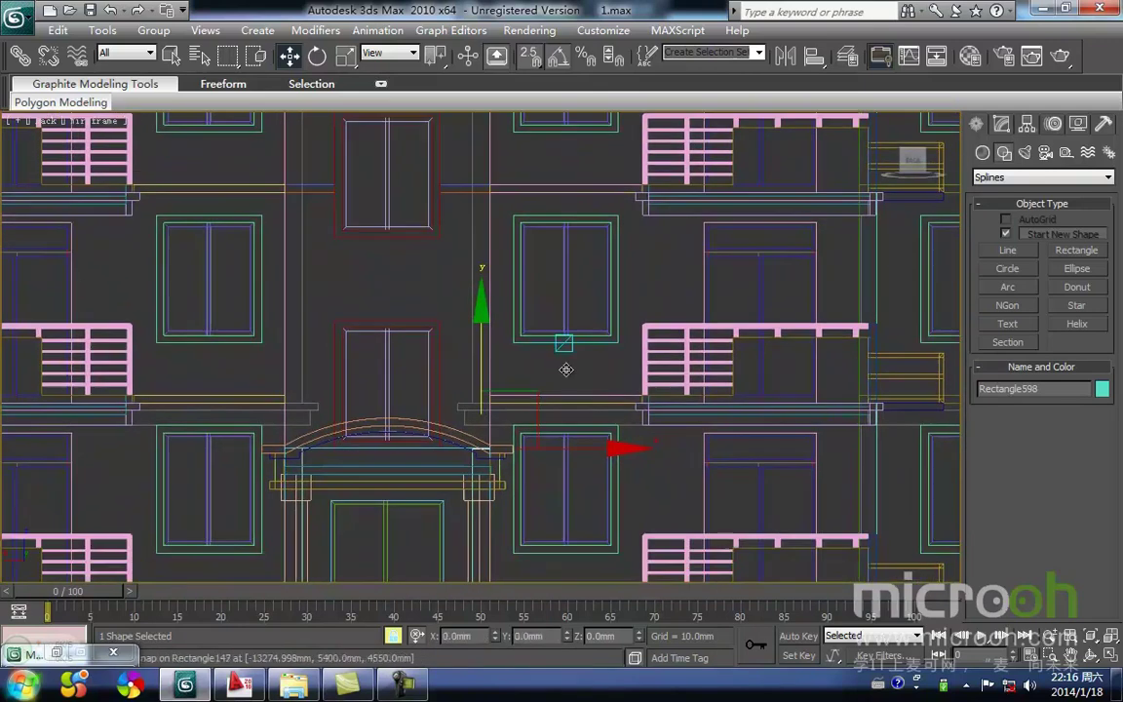
right_click(562, 364)
click(603, 288)
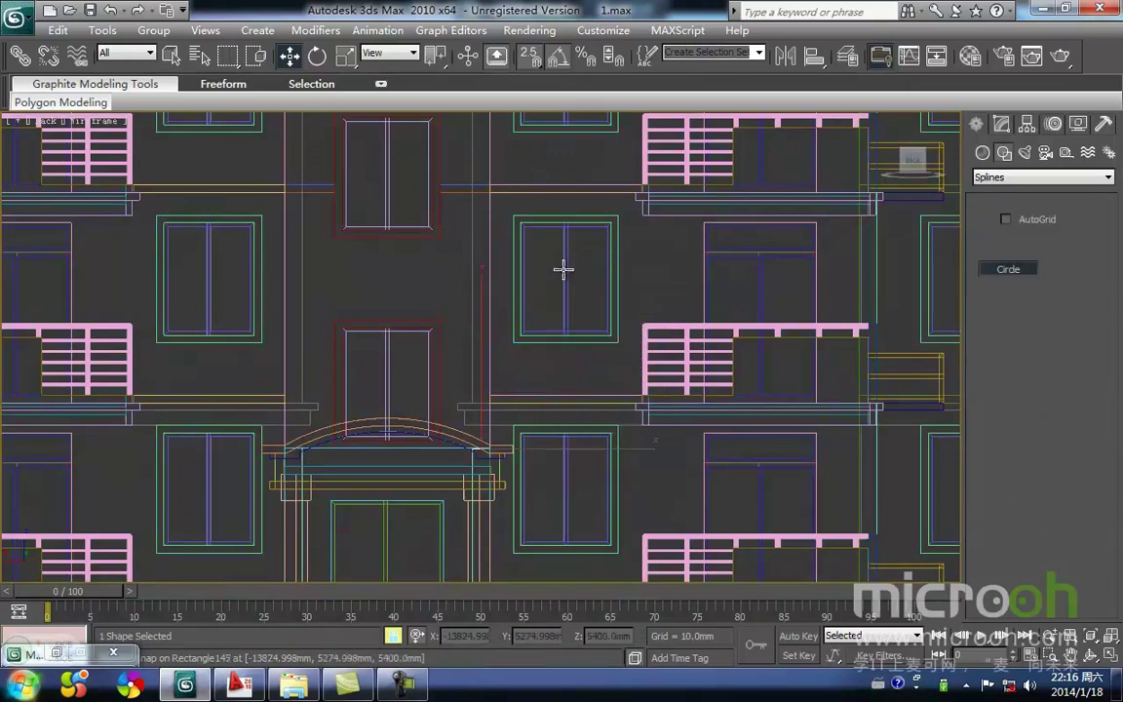
click(1055, 158)
click(1068, 162)
click(1076, 291)
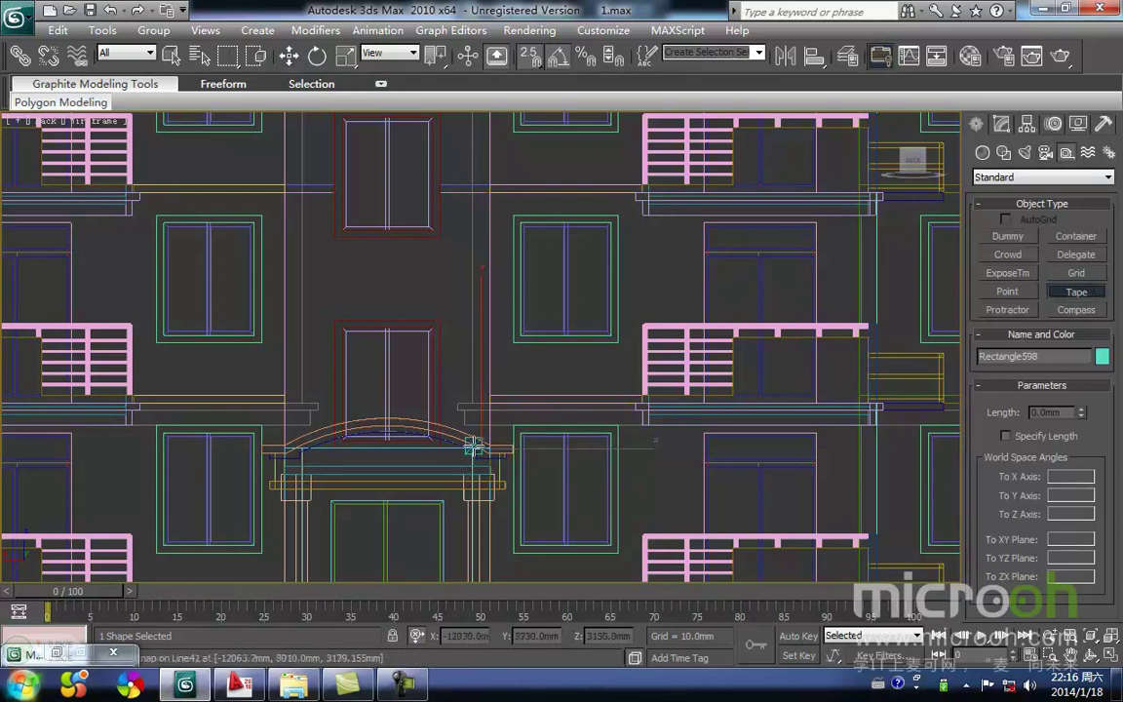
drag(471, 444, 488, 193)
key(Delete)
drag(489, 445, 489, 192)
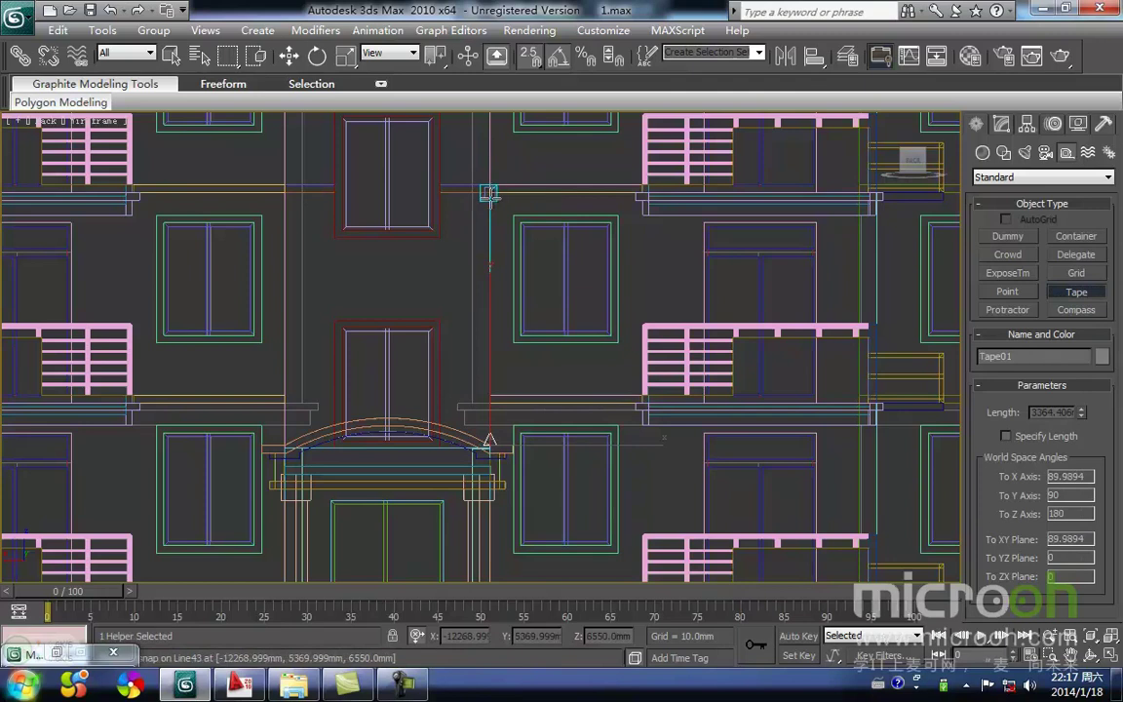
key(Delete)
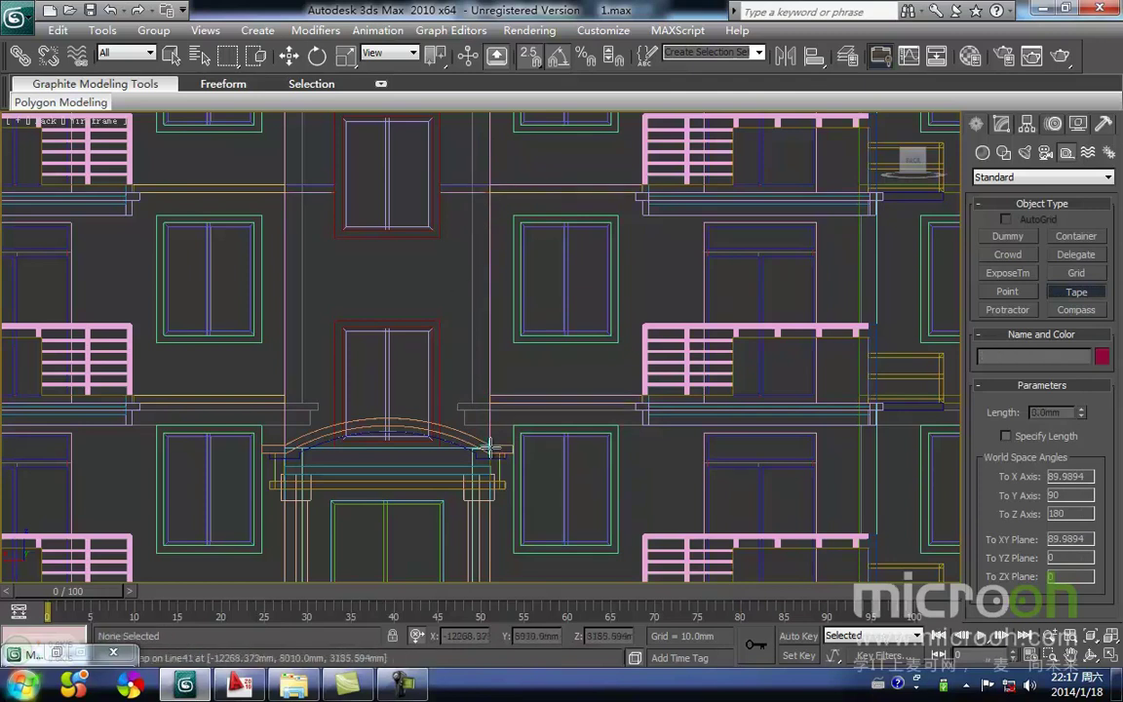
Repeat the Tape measurement at closer zoom, from the canopy wall to the underside of the floor band, and remove the tape.
scroll(507, 458, up, 5)
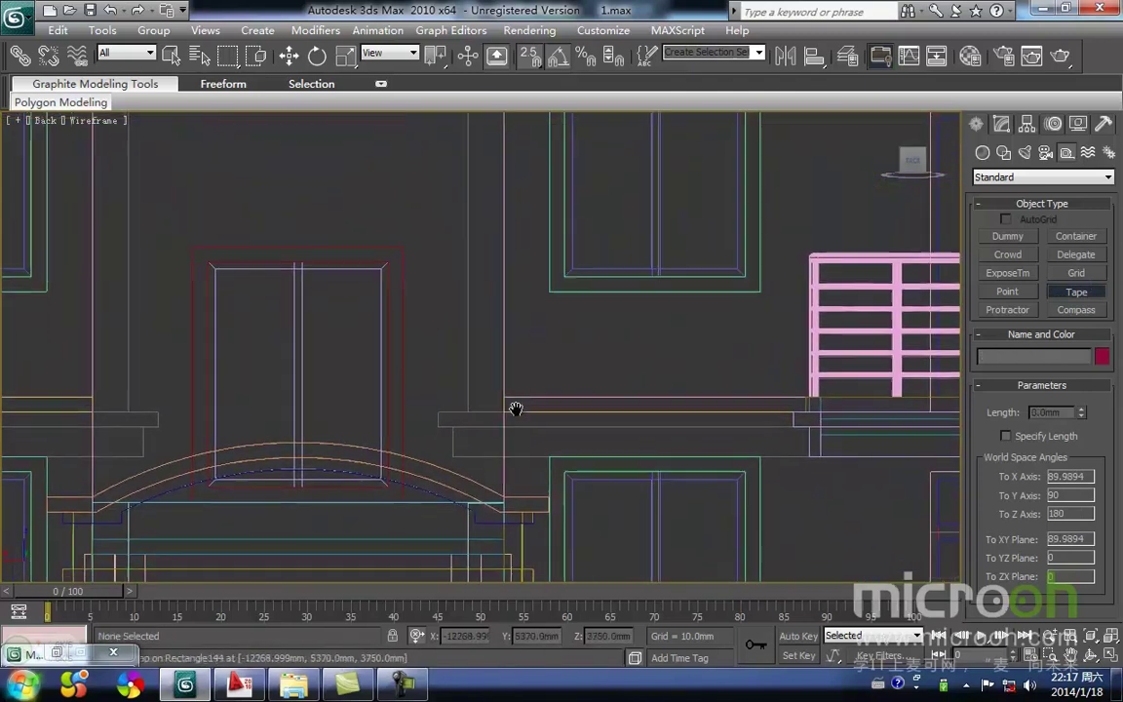
scroll(502, 500, down, 3)
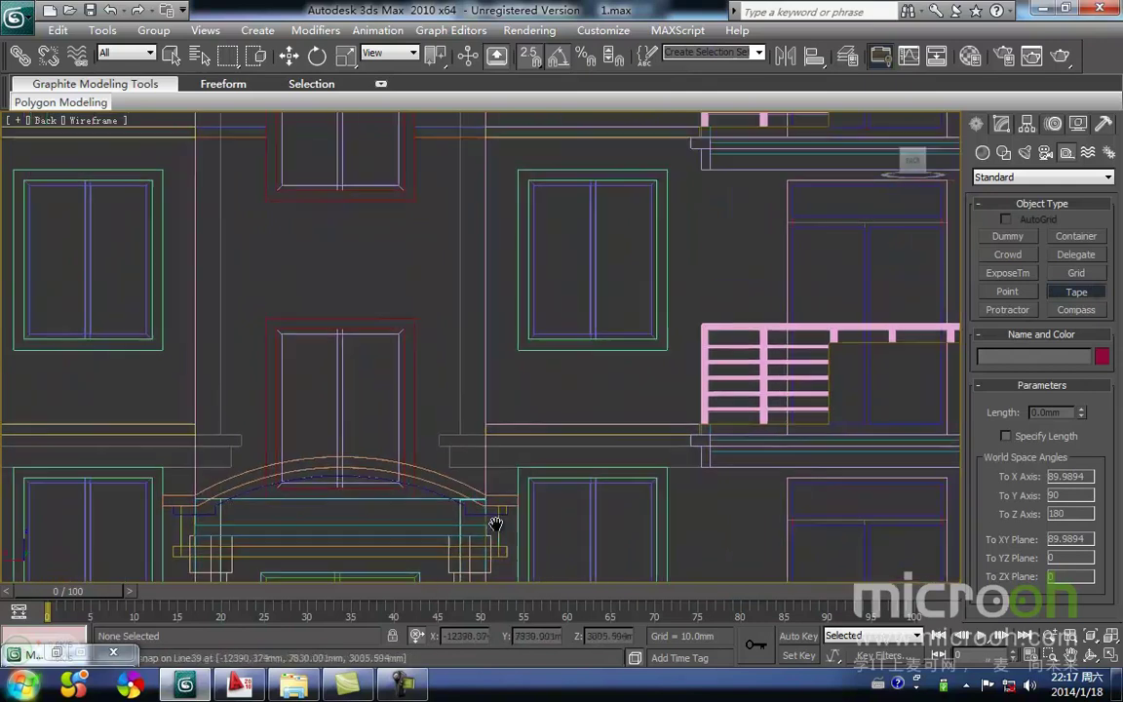
drag(480, 522, 480, 161)
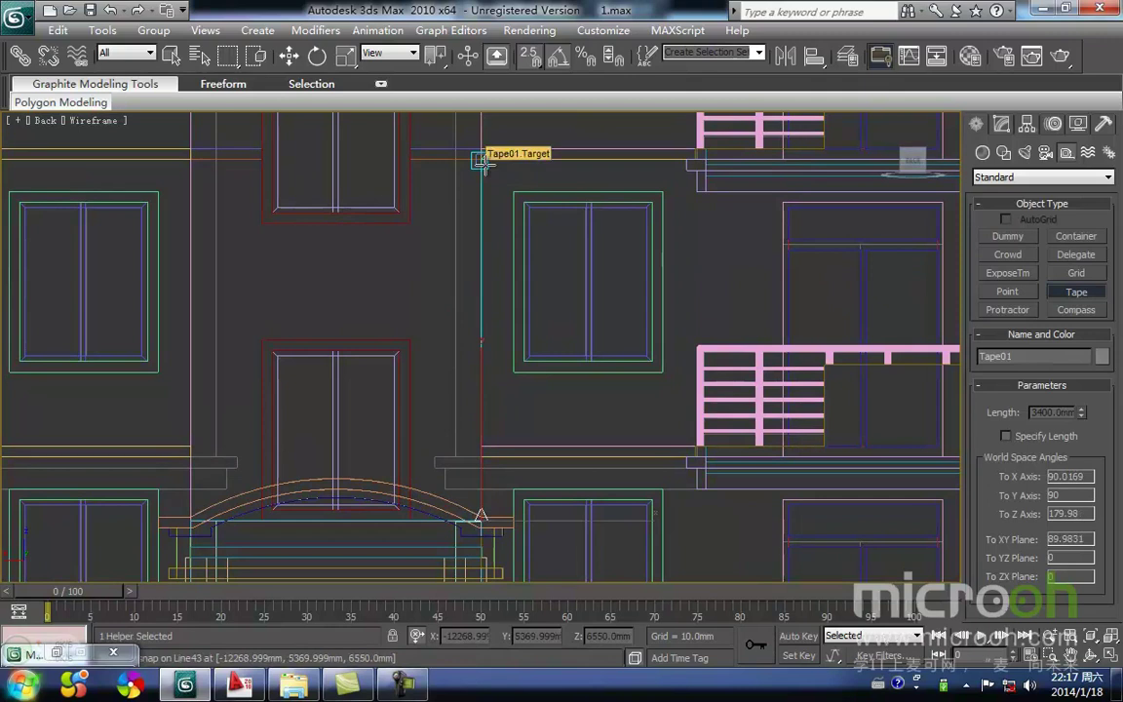
right_click(459, 355)
key(Delete)
middle_drag(461, 458, 445, 324)
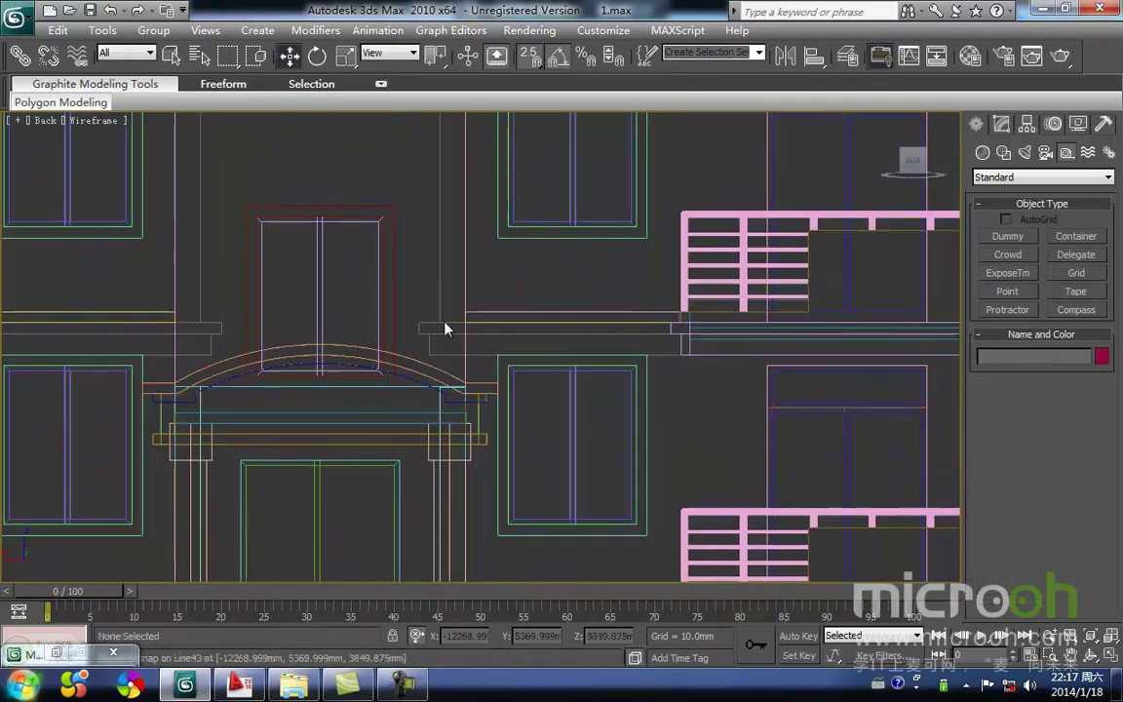
Select the rectangle above the canopy and extrude it 3400 mm to form the side wall.
click(451, 385)
scroll(451, 388, down, 2)
middle_drag(453, 456, 510, 466)
click(567, 555)
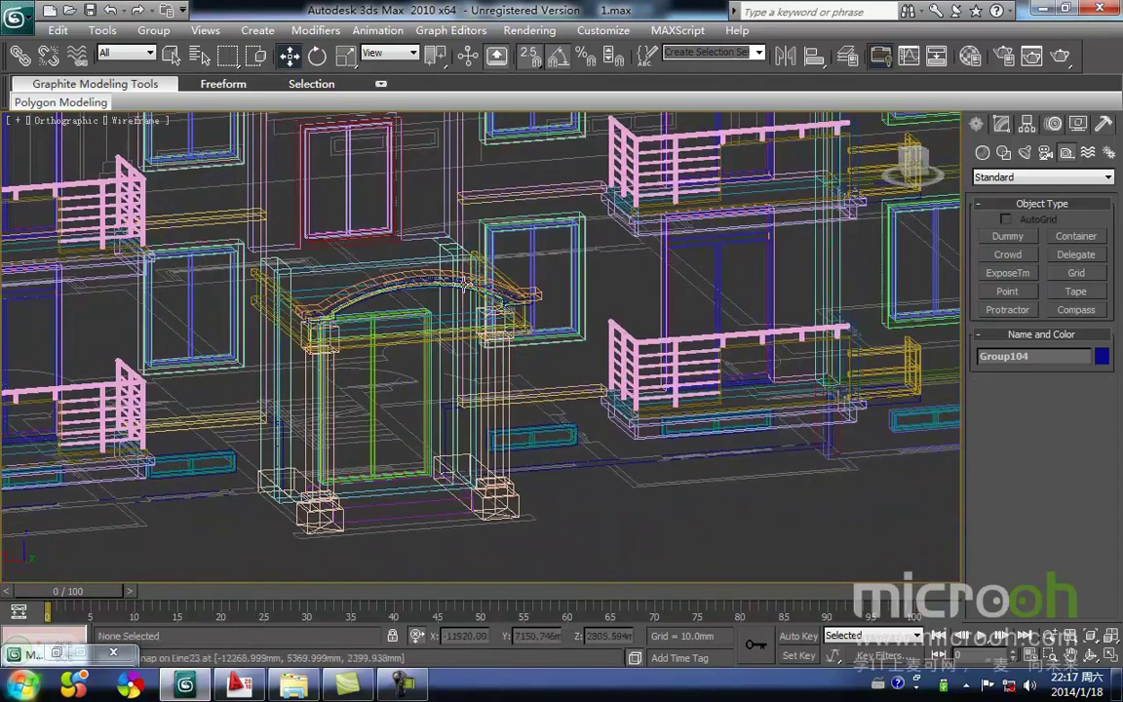
click(436, 242)
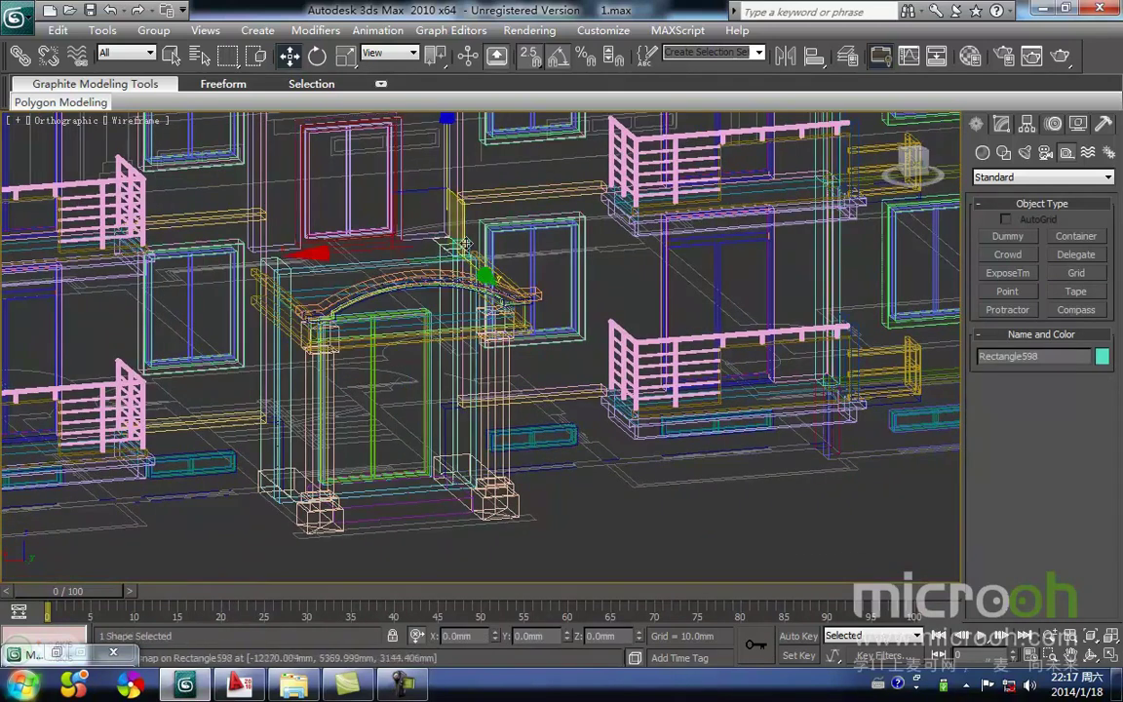
click(1001, 125)
click(1074, 199)
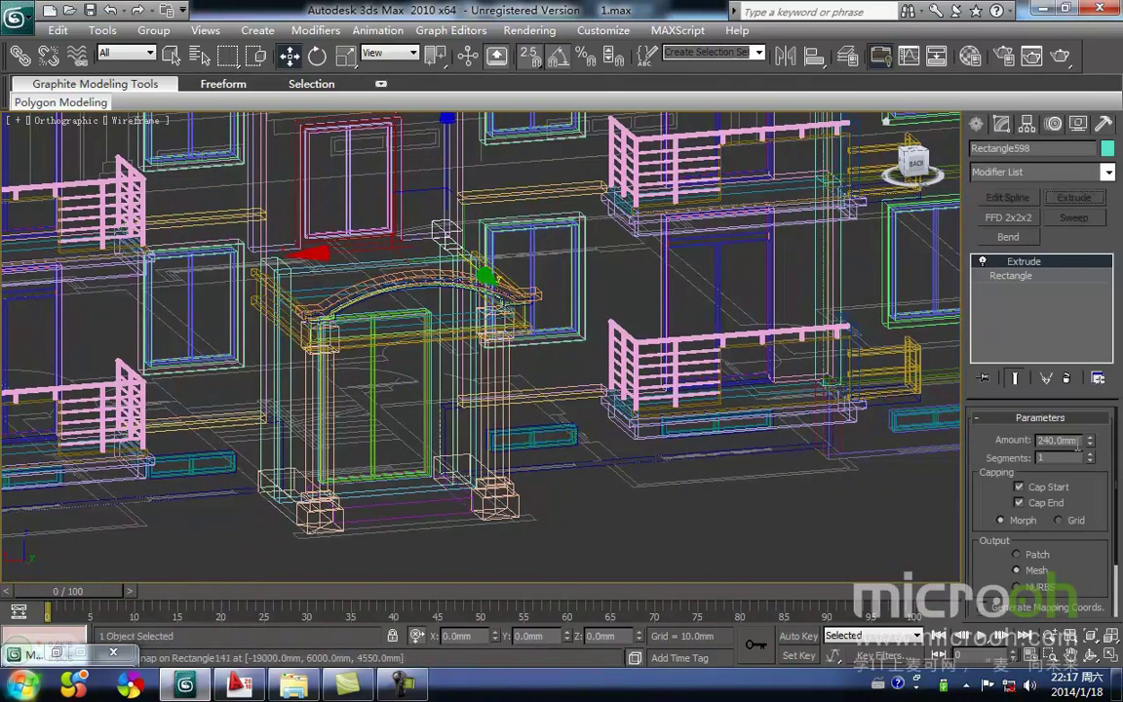
click(1072, 440)
text(3400)
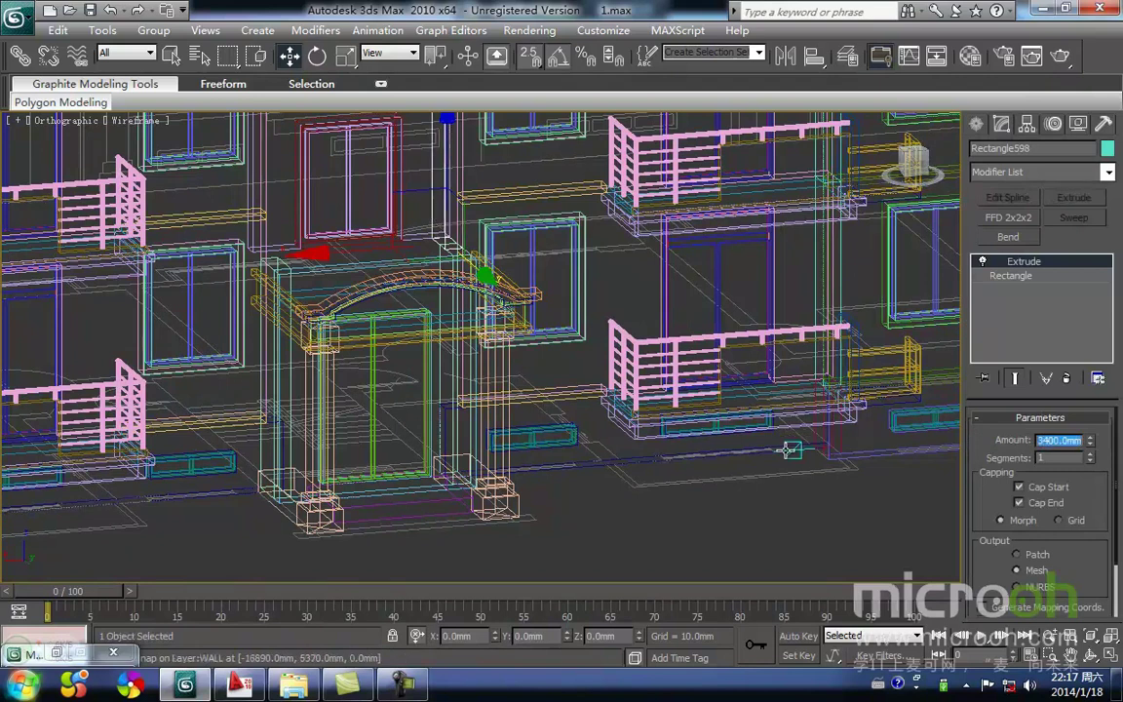
key(Return)
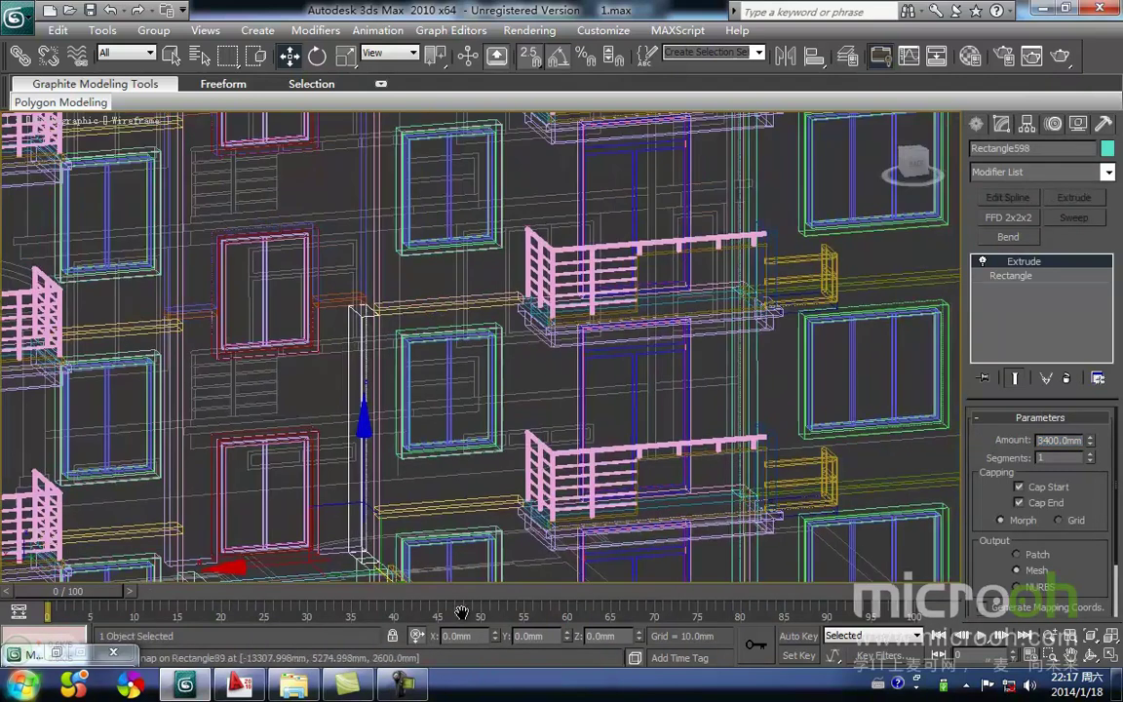
Copy the extruded side wall piece straight up above the original in the Back view.
scroll(435, 487, down, 4)
middle_drag(432, 480, 425, 556)
key(k)
key(z)
middle_drag(443, 382, 426, 485)
scroll(426, 419, up, 4)
key(F3)
key(F3)
key(F3)
middle_drag(421, 412, 439, 363)
key(F3)
scroll(437, 414, down, 4)
middle_drag(449, 463, 455, 324)
shift+drag(464, 565, 459, 148)
key(Return)
Snap the copied piece's base onto the lower edge of the floor band and select only the copy.
middle_drag(457, 191, 462, 361)
key(space)
drag(456, 307, 453, 384)
scroll(468, 400, up, 4)
scroll(469, 400, up, 5)
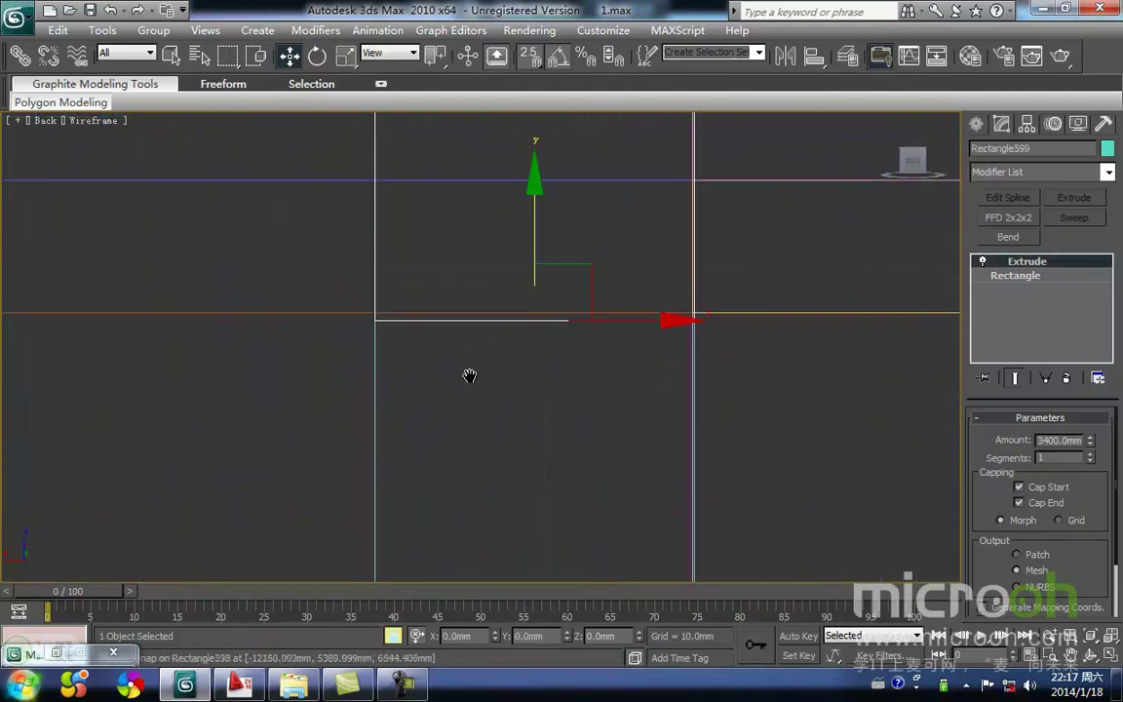
drag(433, 353, 699, 318)
key(space)
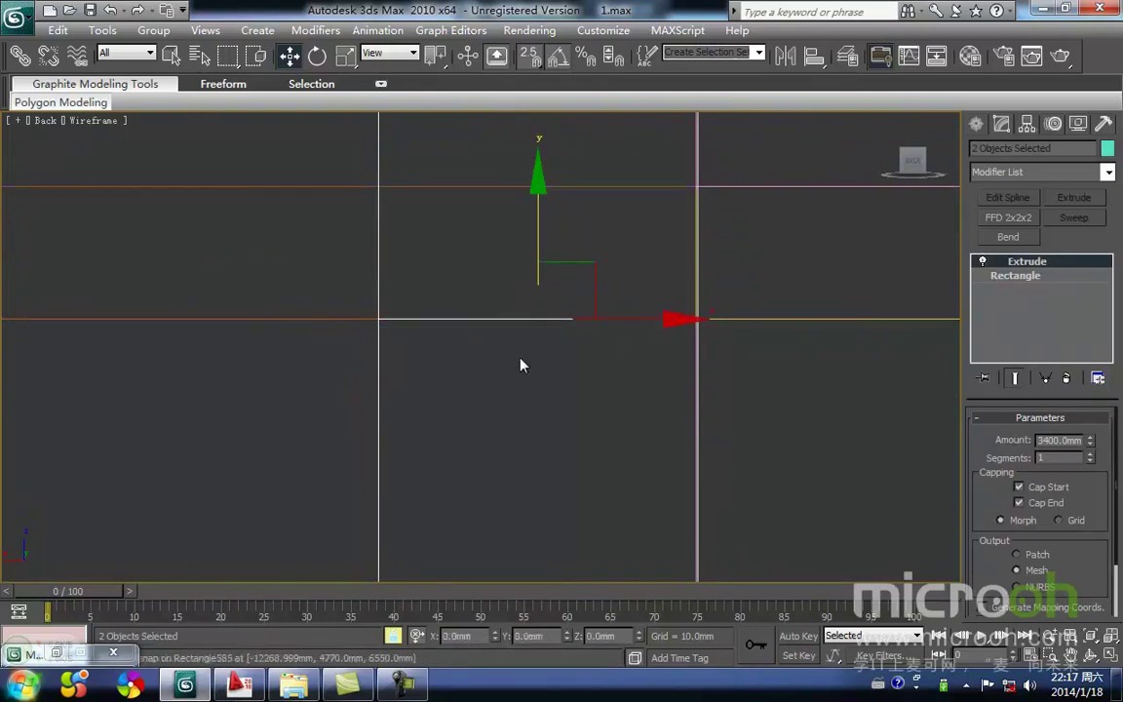
key(space)
click(446, 338)
scroll(444, 336, down, 2)
middle_drag(434, 279, 475, 363)
click(457, 337)
middle_drag(537, 247, 491, 384)
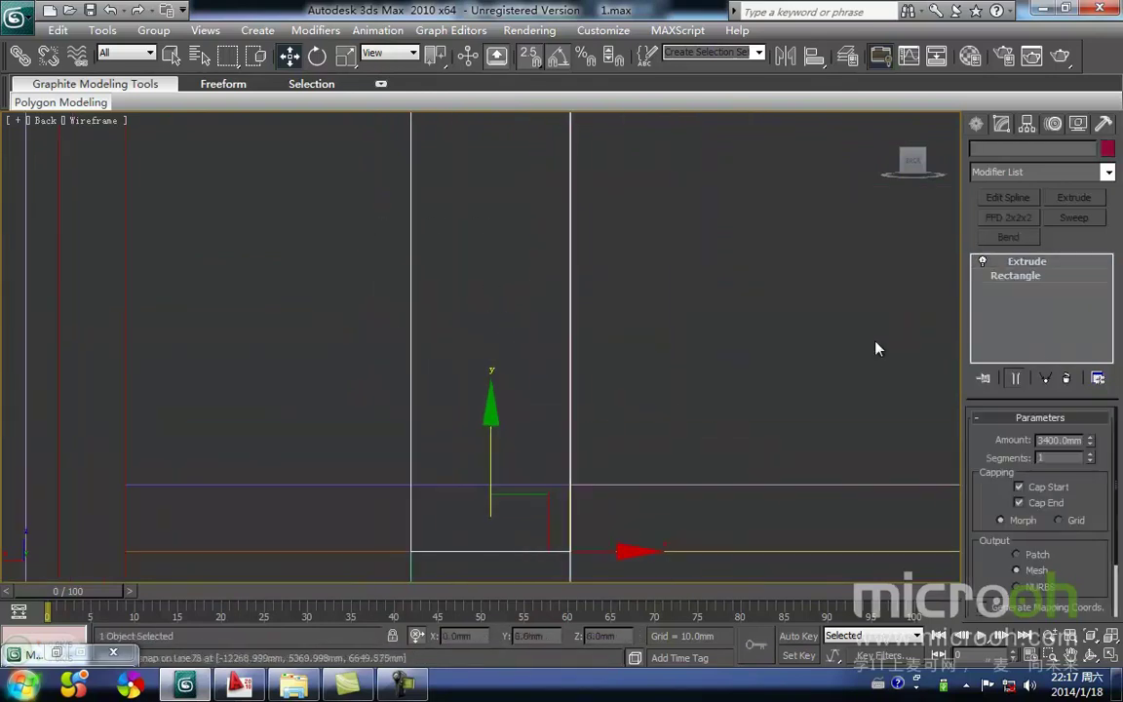
Set the copied piece's Extrude amount to 1000 mm.
right_click(1090, 442)
drag(1065, 443, 840, 456)
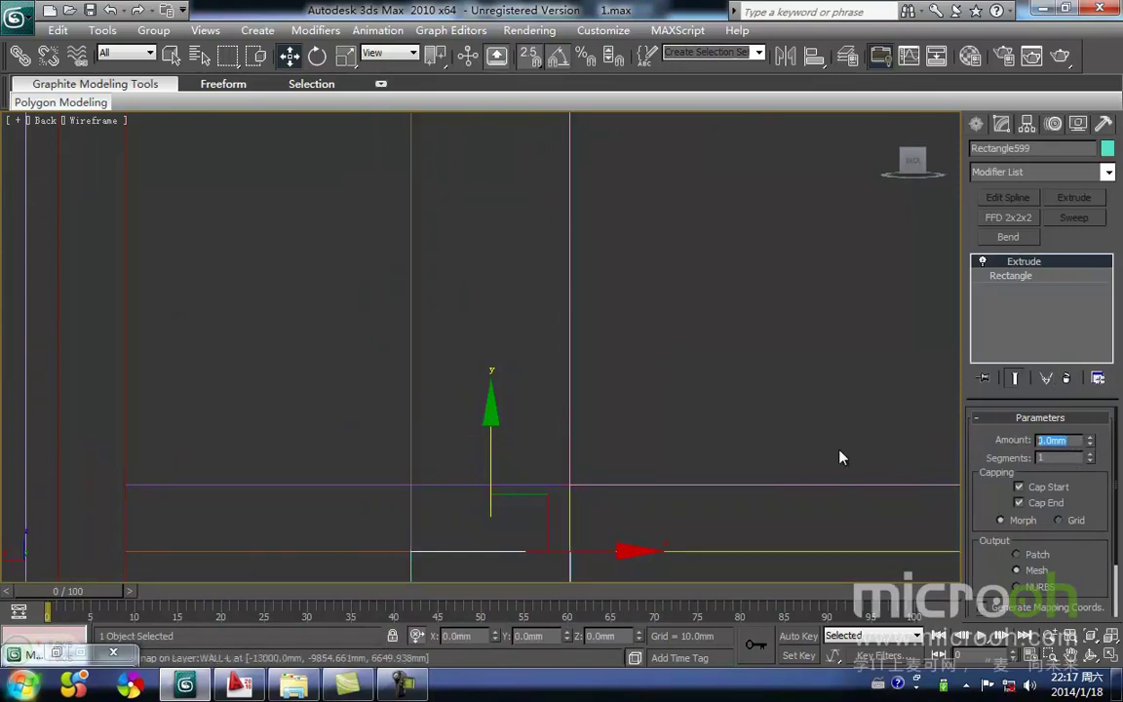
text(1000)
key(Return)
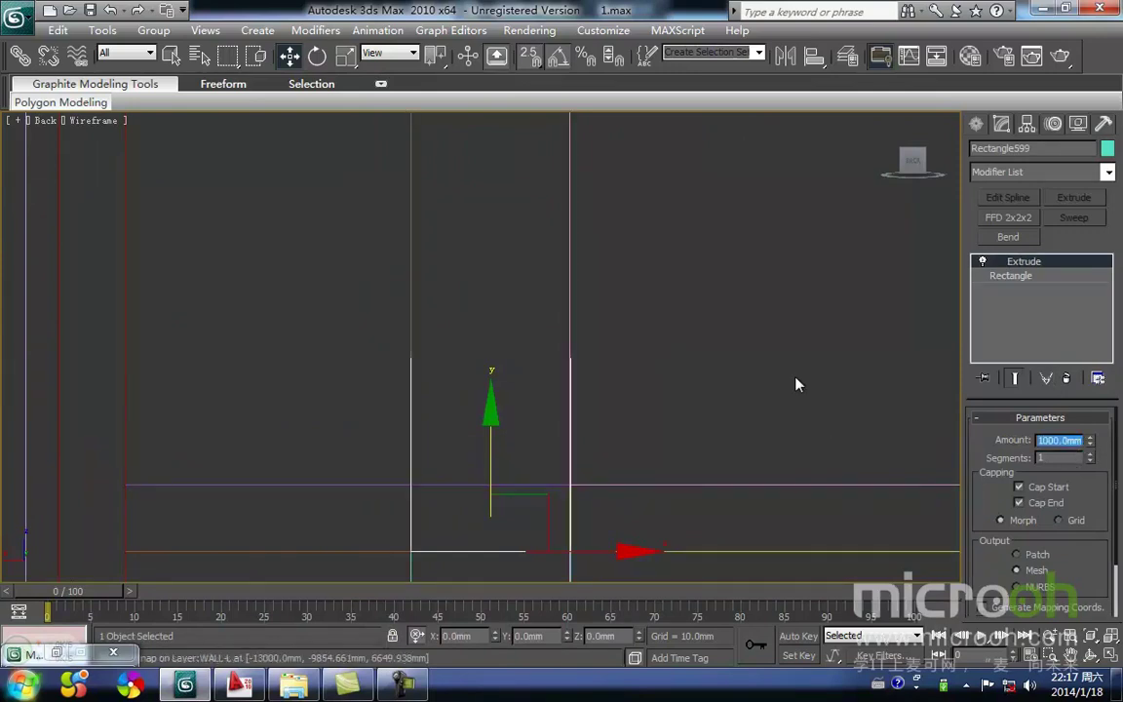
middle_drag(565, 482, 565, 459)
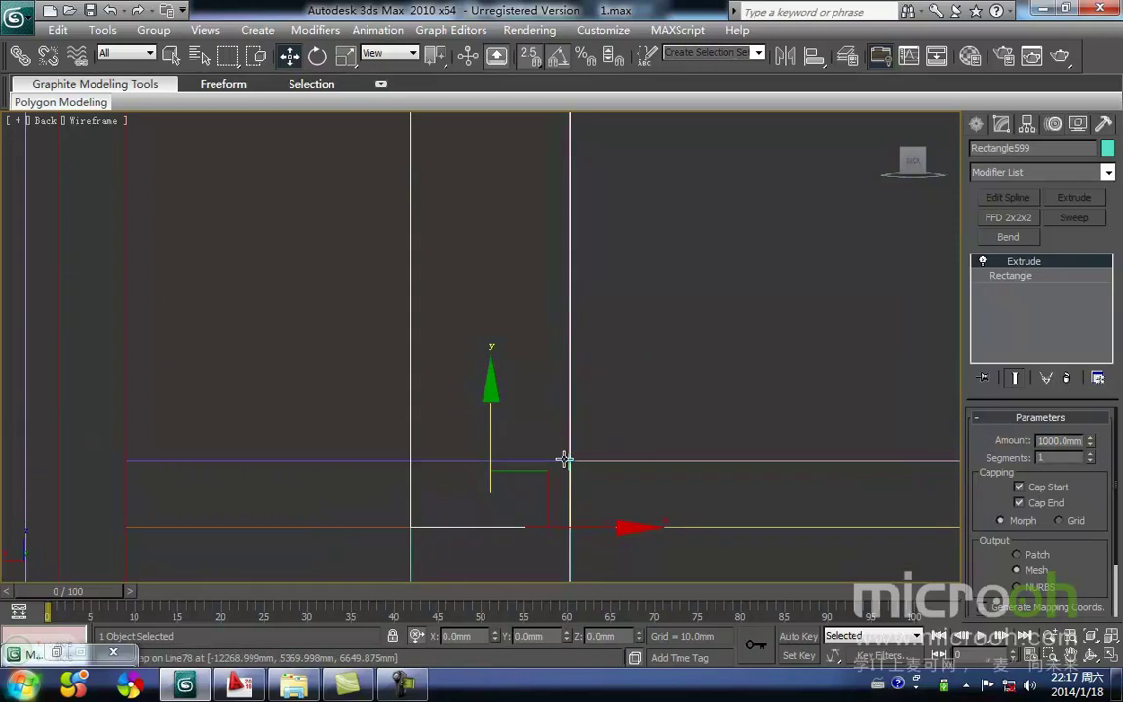
Set the copied piece's Extrude amount to 100 mm to match the floor band's height.
right_click(1091, 443)
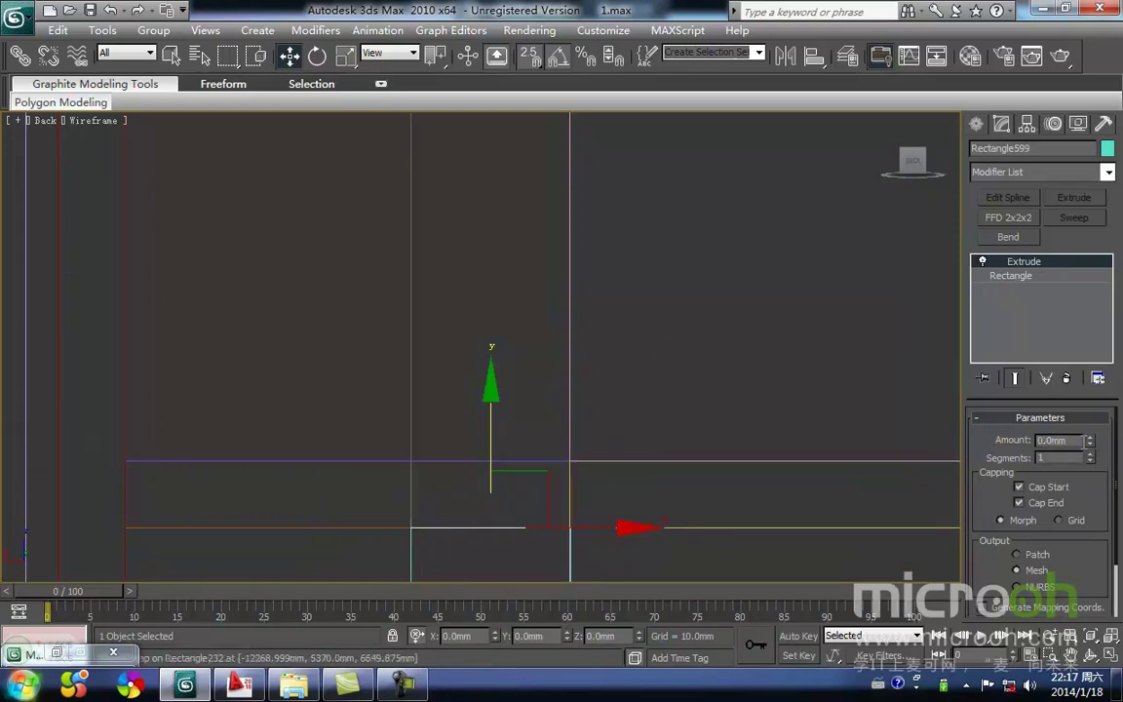
text(100)
key(Return)
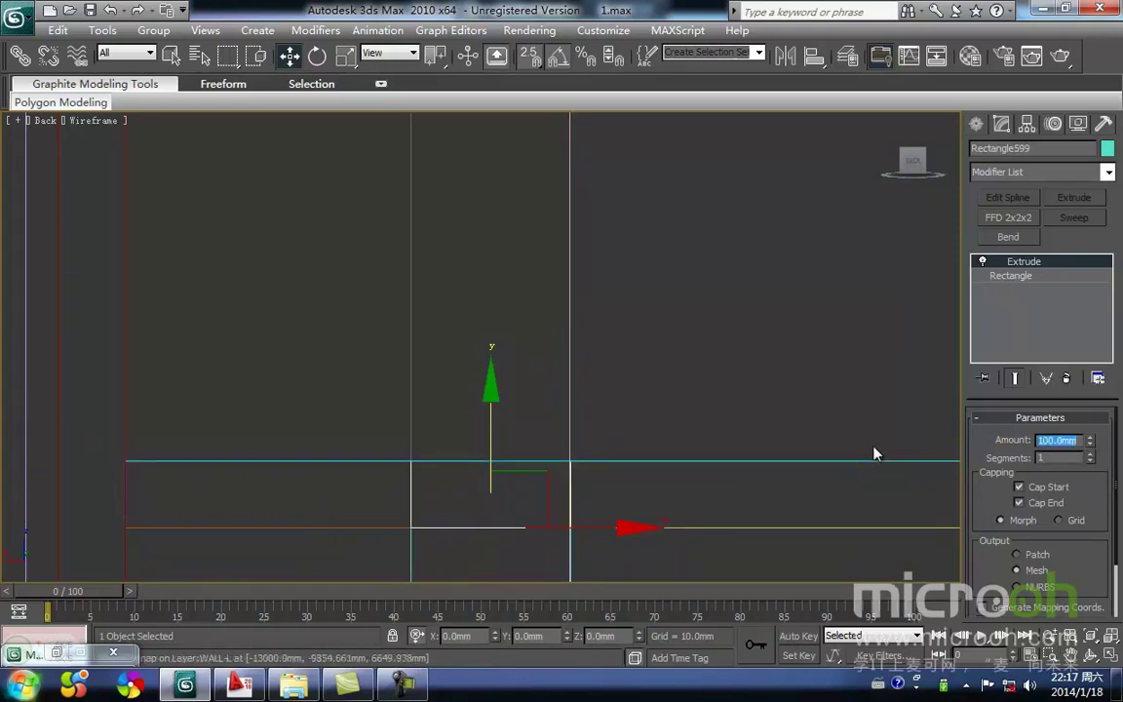
Assign the 浅棕色外墙面砖 material to the tall side return wall piece beside the stairwell.
key(F3)
scroll(509, 348, down, 6)
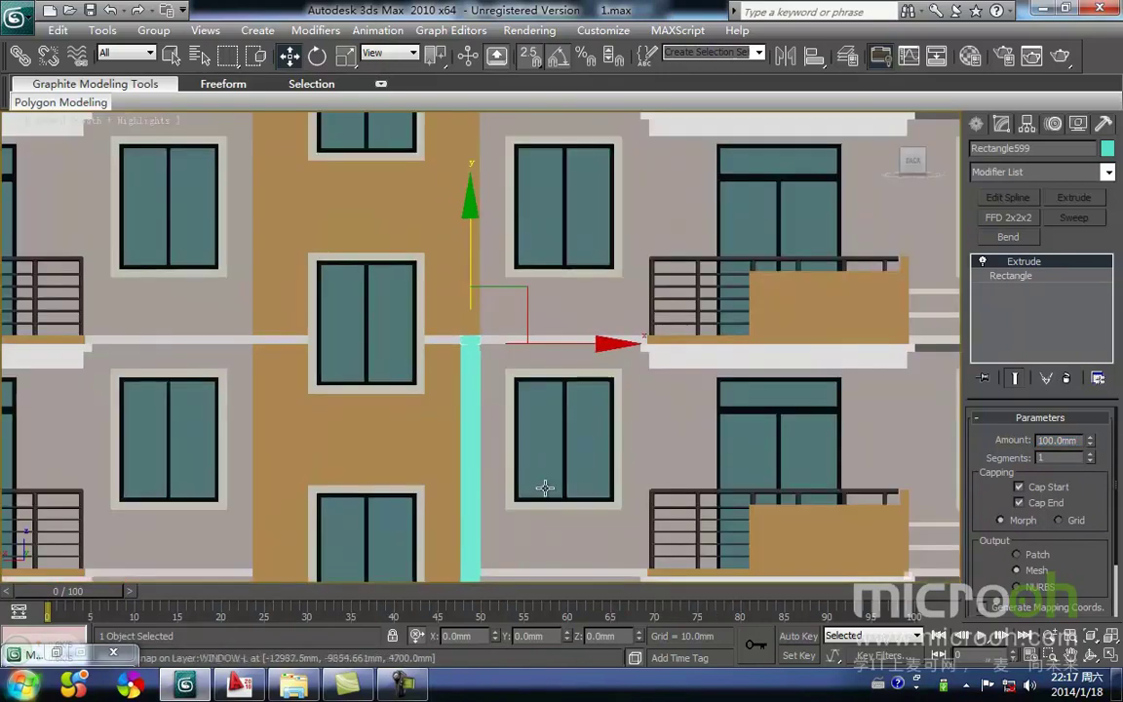
alt+middle_drag(539, 479, 589, 515)
middle_drag(419, 346, 489, 337)
click(796, 568)
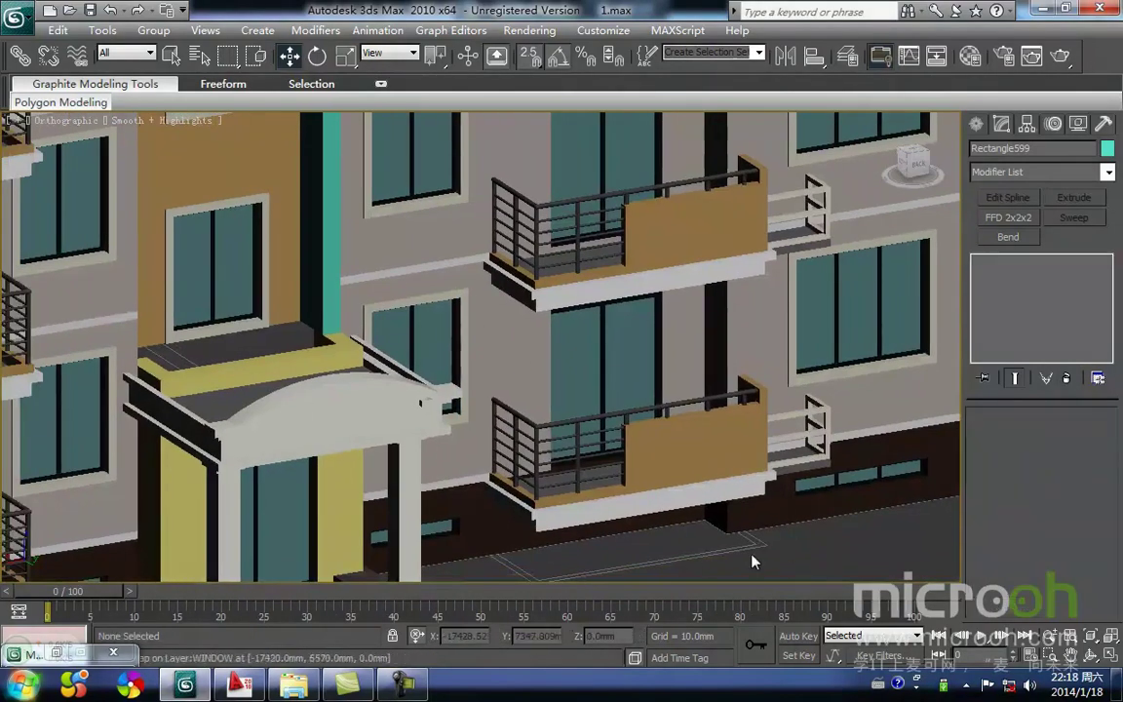
click(315, 259)
middle_drag(315, 260, 297, 316)
key(m)
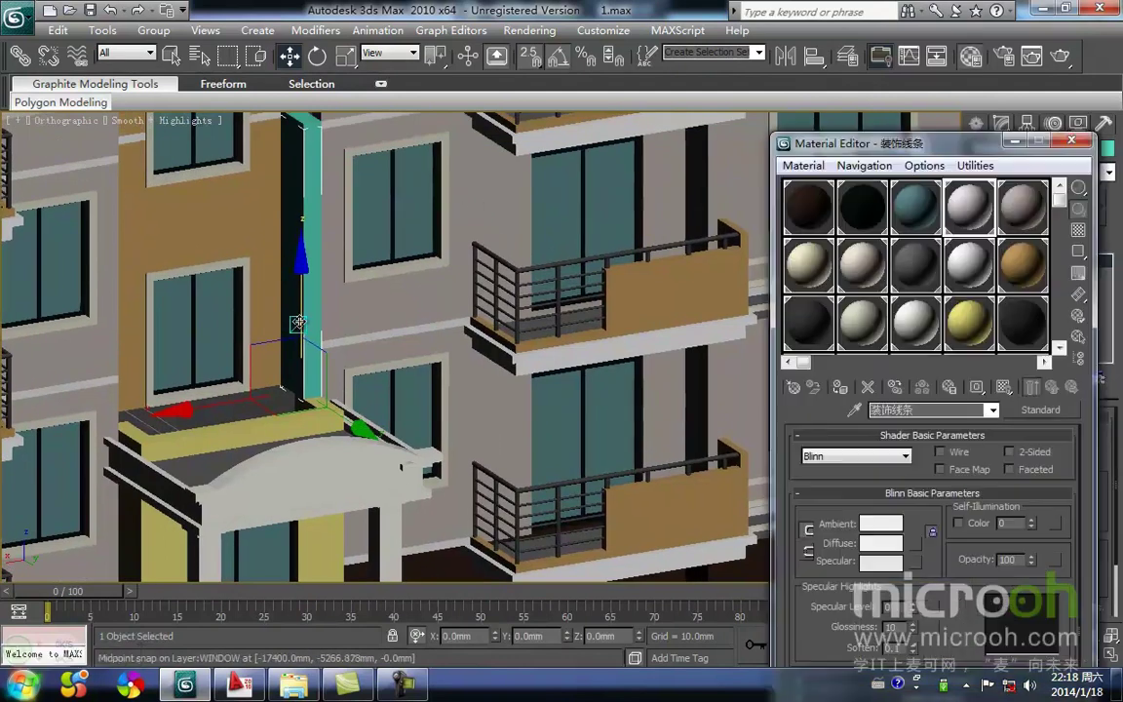
middle_drag(349, 287, 313, 400)
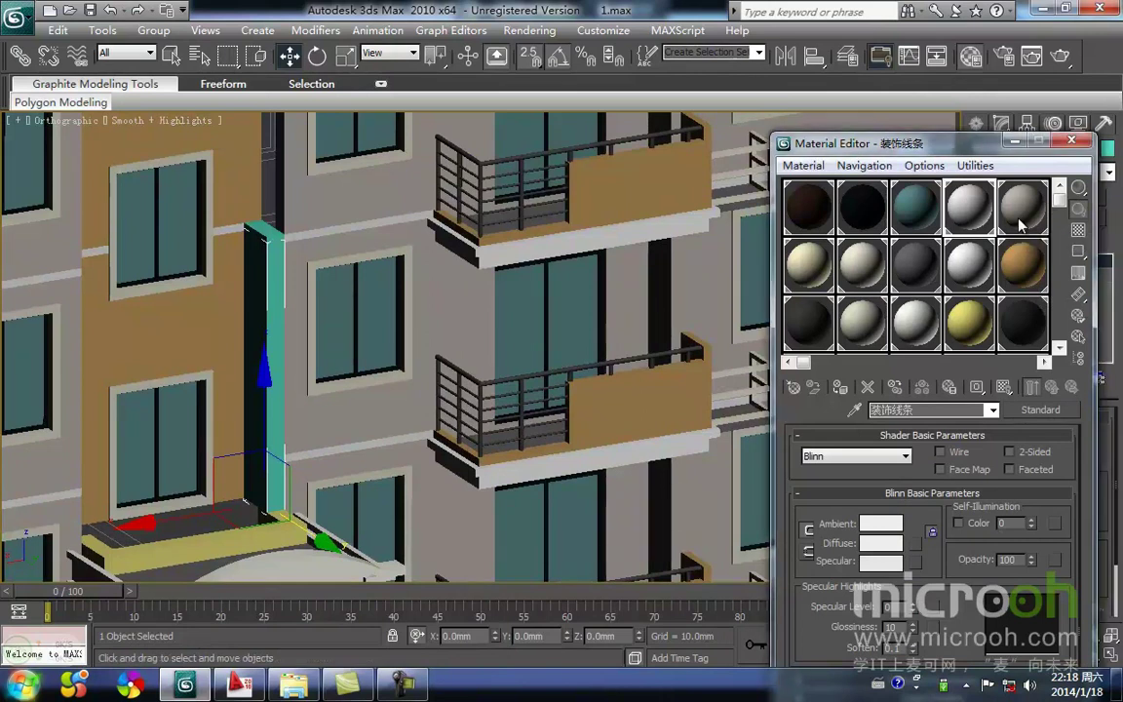
click(916, 324)
middle_drag(751, 414, 701, 347)
scroll(698, 343, down, 2)
click(593, 549)
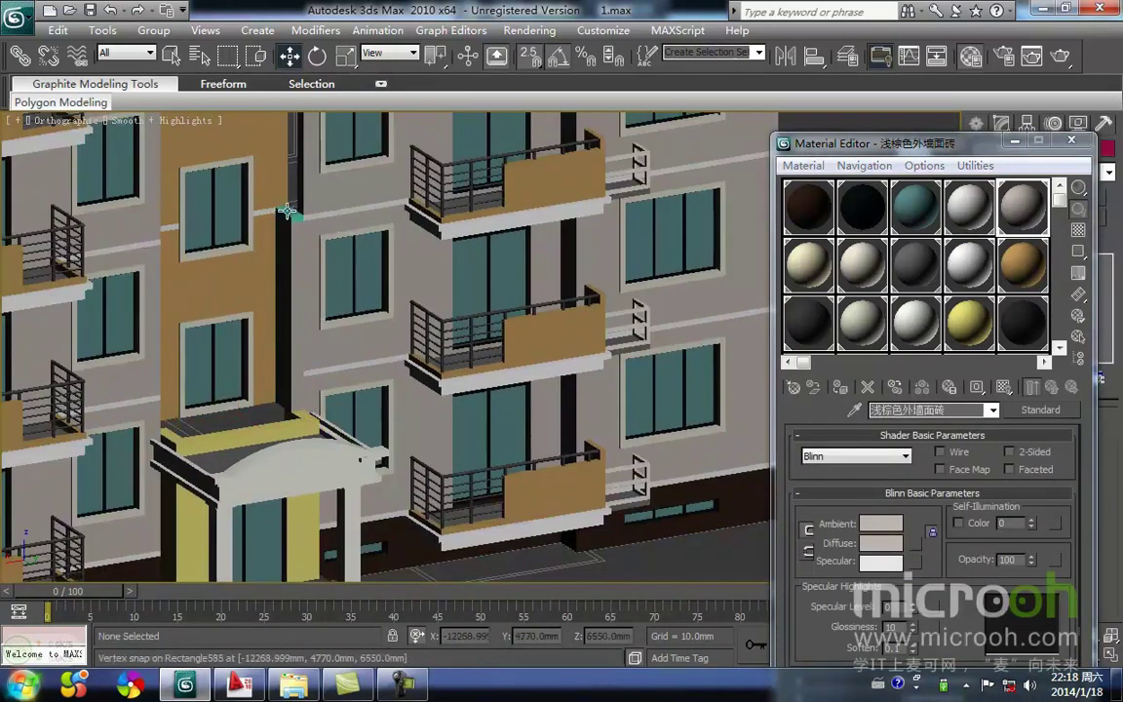
Assign the 装饰线条 material to the small floor-band piece on top of the return wall and minimize the Material Editor.
click(289, 210)
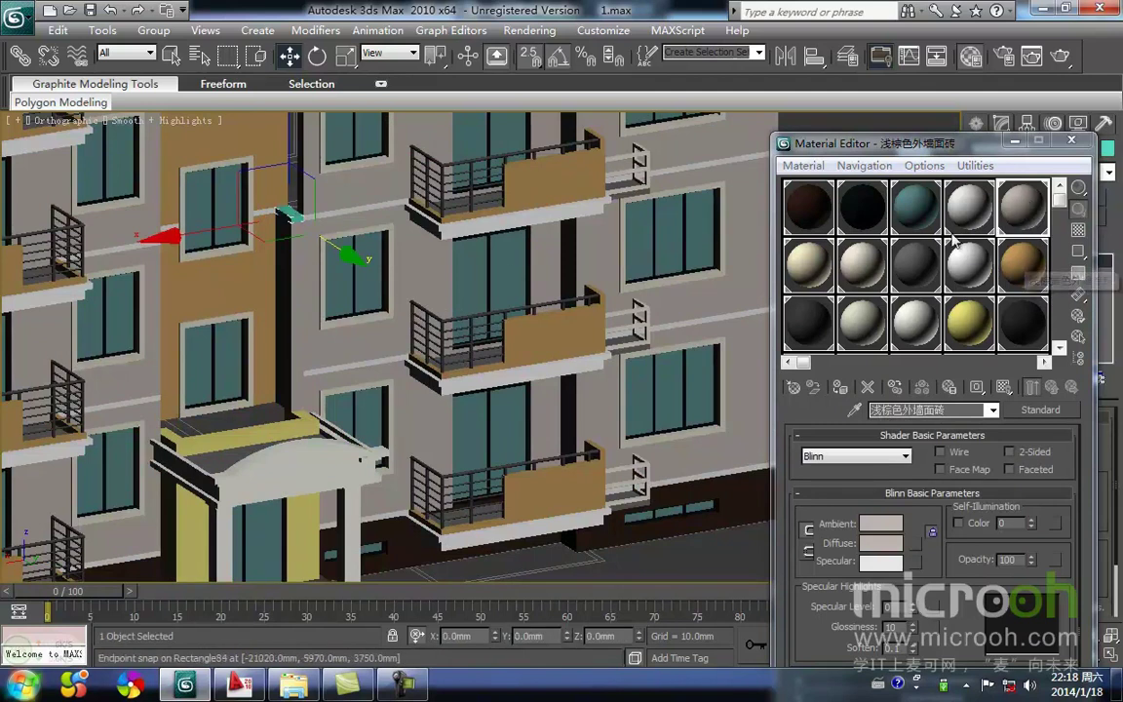
click(972, 213)
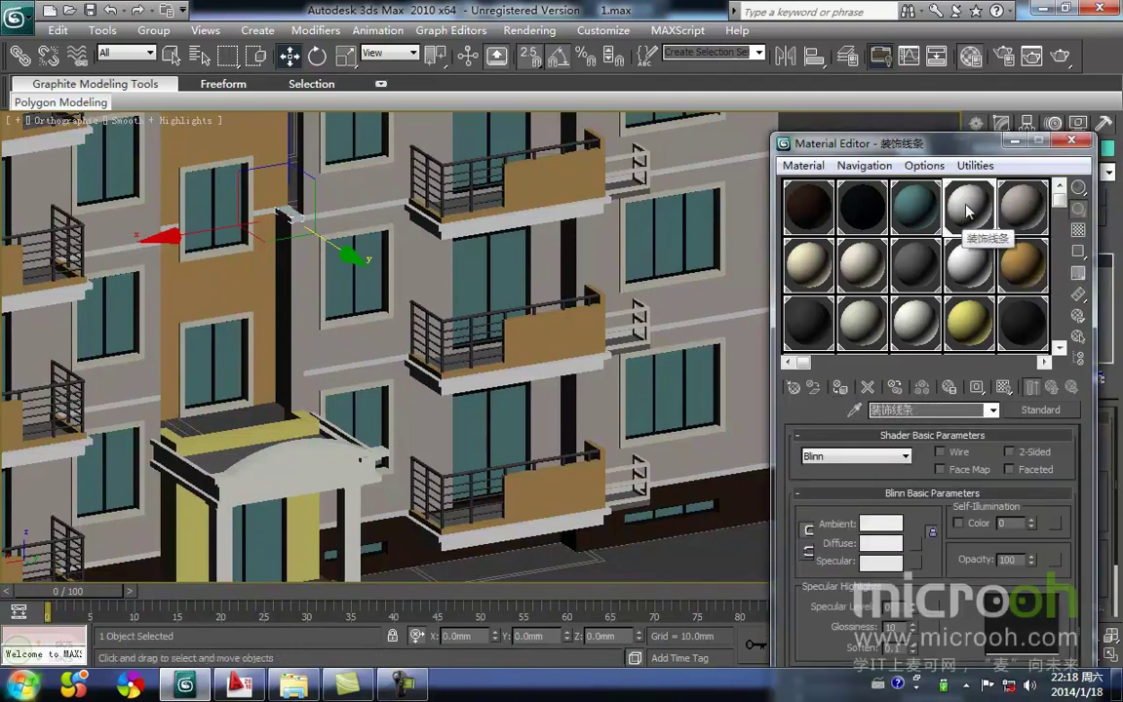
click(1014, 143)
Copy the side return wall piece straight up in the Back view and snap its base onto the top of the floor-band piece.
middle_drag(372, 318, 612, 419)
scroll(612, 419, down, 2)
key(k)
key(z)
middle_drag(549, 403, 526, 464)
scroll(465, 516, down, 4)
scroll(416, 320, down, 2)
middle_drag(406, 341, 394, 404)
scroll(397, 412, down, 4)
key(F3)
mouse_move(491, 506)
middle_down()
mouse_move(532, 400)
mouse_move(495, 498)
mouse_move(488, 407)
middle_up()
click(475, 499)
click(444, 511)
scroll(488, 526, down, 3)
scroll(544, 517, down, 3)
middle_drag(544, 516, 512, 437)
scroll(512, 436, down, 2)
shift+drag(491, 547, 495, 252)
drag(482, 303, 471, 347)
middle_drag(486, 274, 492, 489)
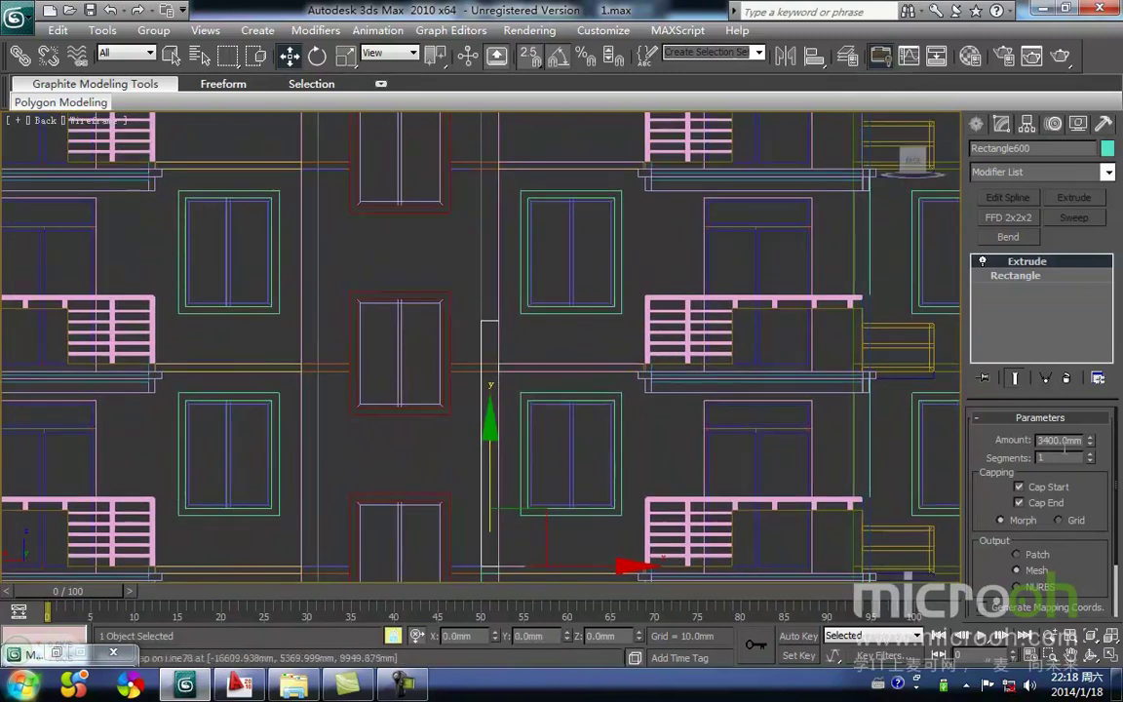
Measure the clear height between the two floor bands beside the copied wall with the Tape helper.
click(1045, 384)
middle_drag(506, 360, 534, 205)
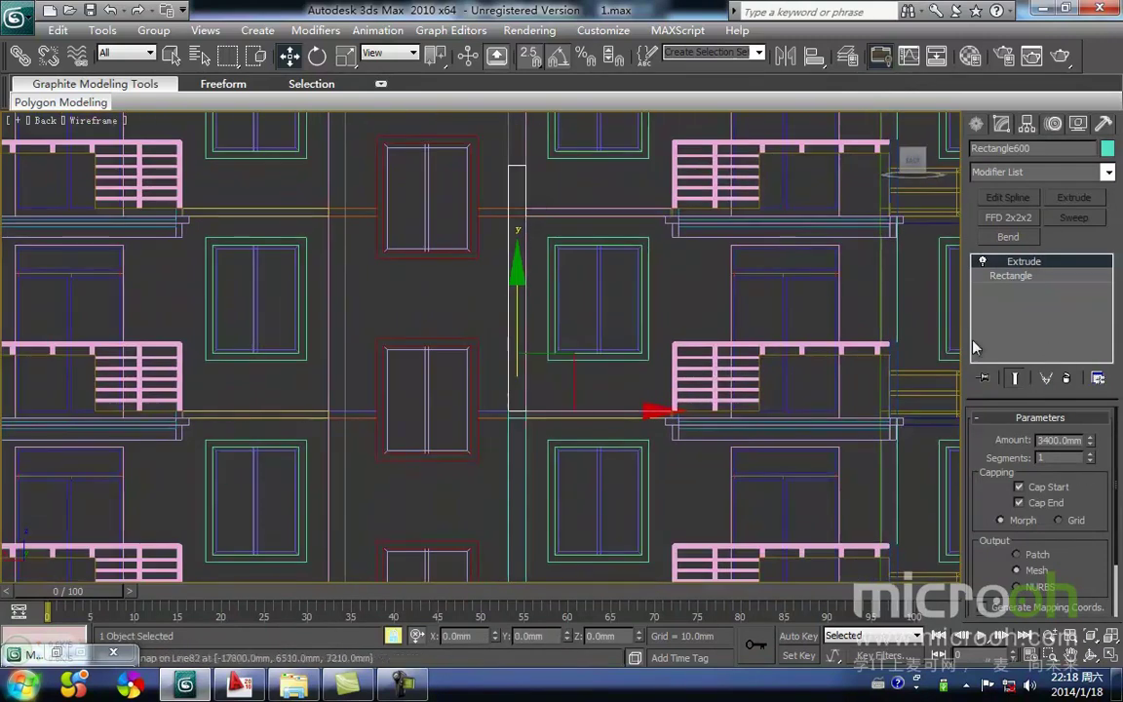
click(974, 124)
click(1076, 290)
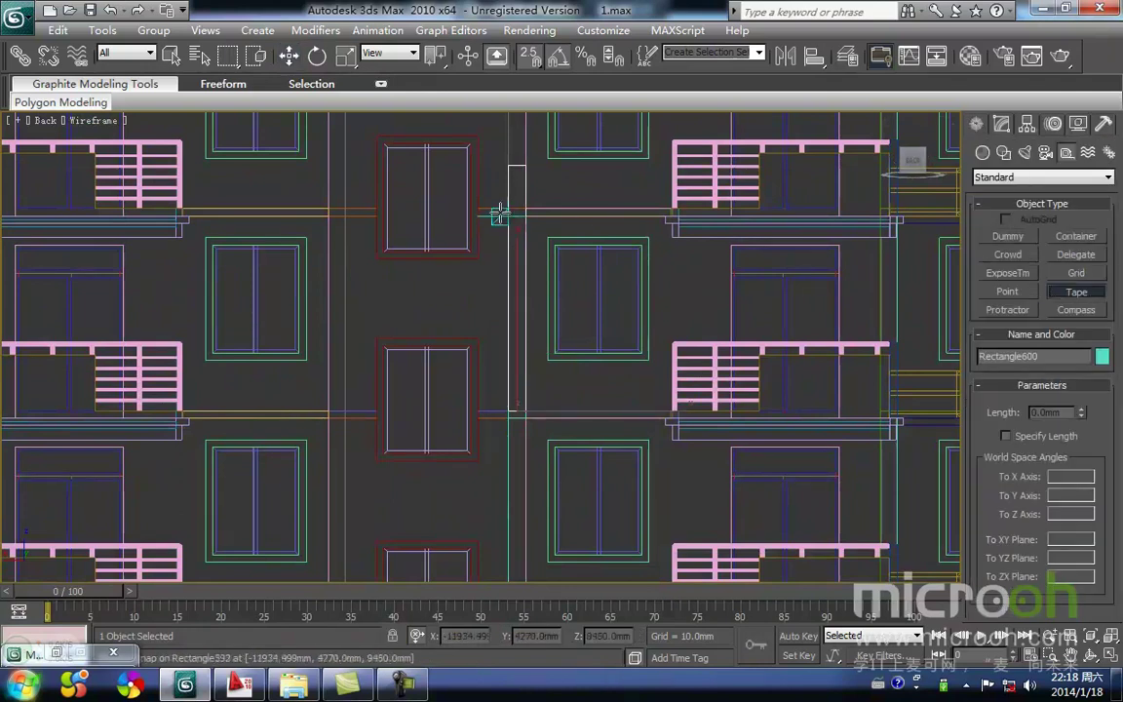
drag(518, 218, 525, 410)
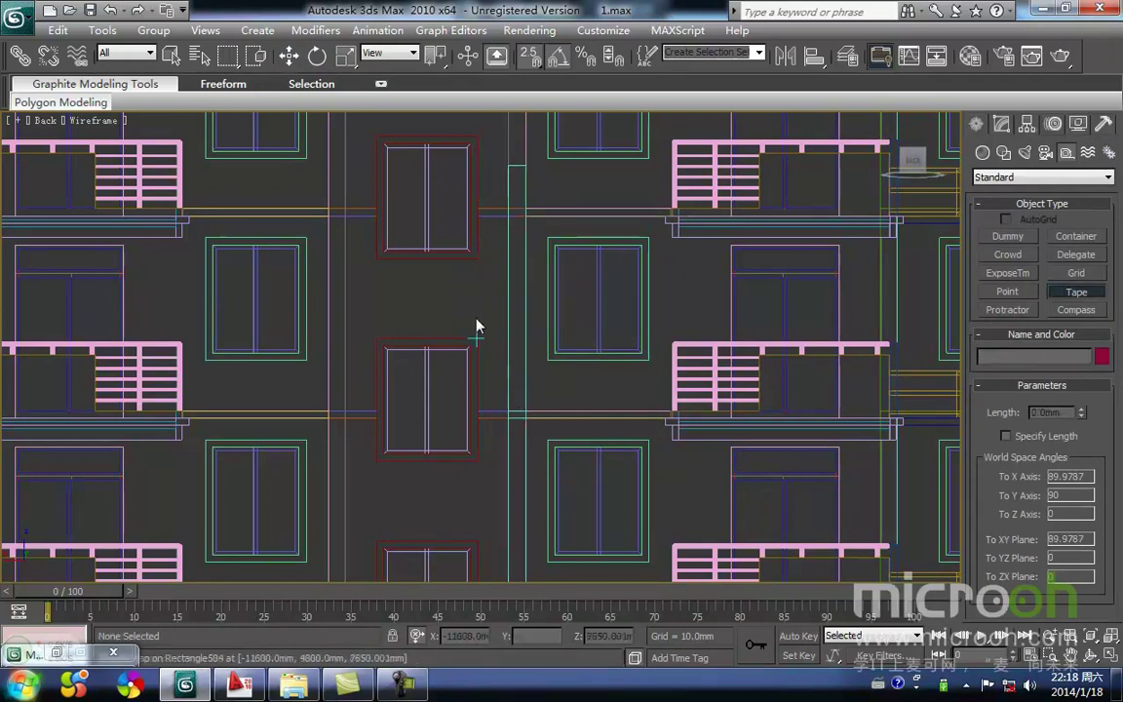
Set the copied wall piece's Extrude amount to 2700 mm.
key(w)
click(508, 317)
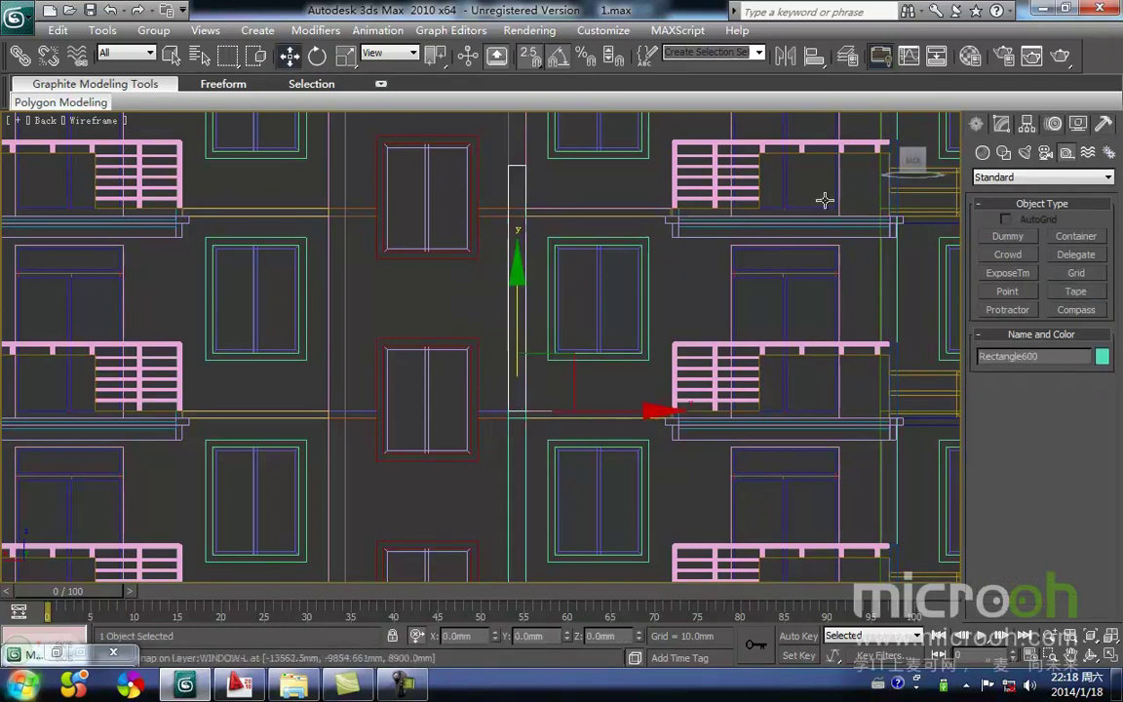
click(1001, 124)
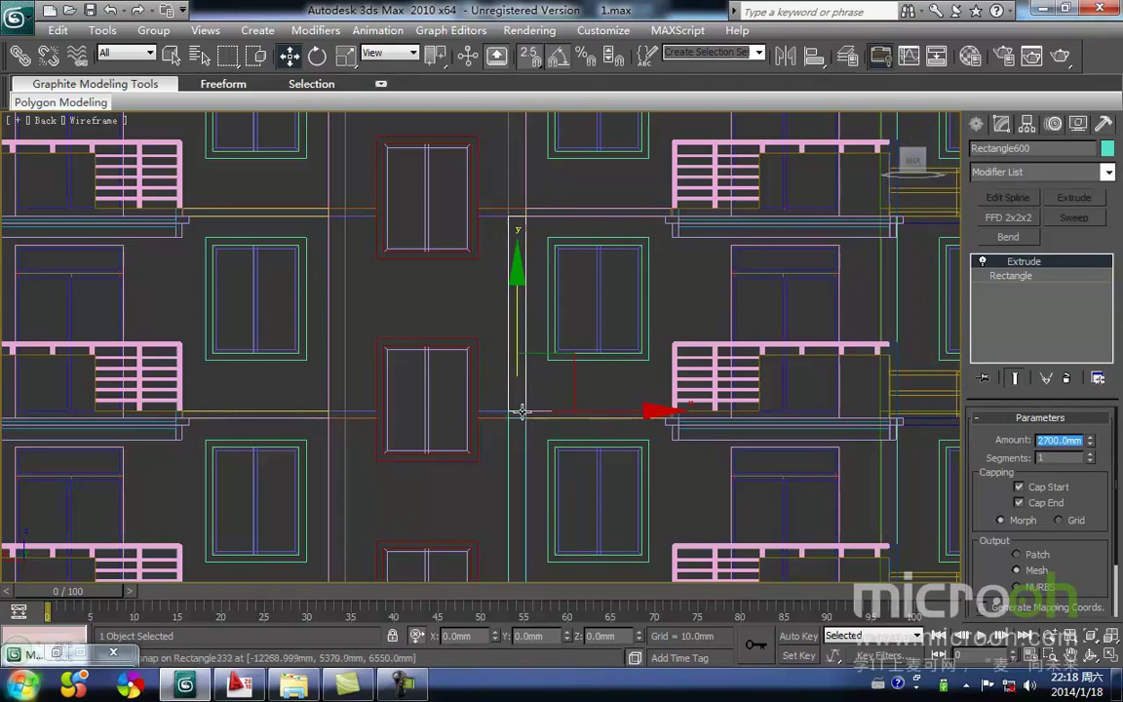
Copy the small floor-band piece upward and snap it into the next floor band on top of the 2700 mm wall piece.
click(478, 318)
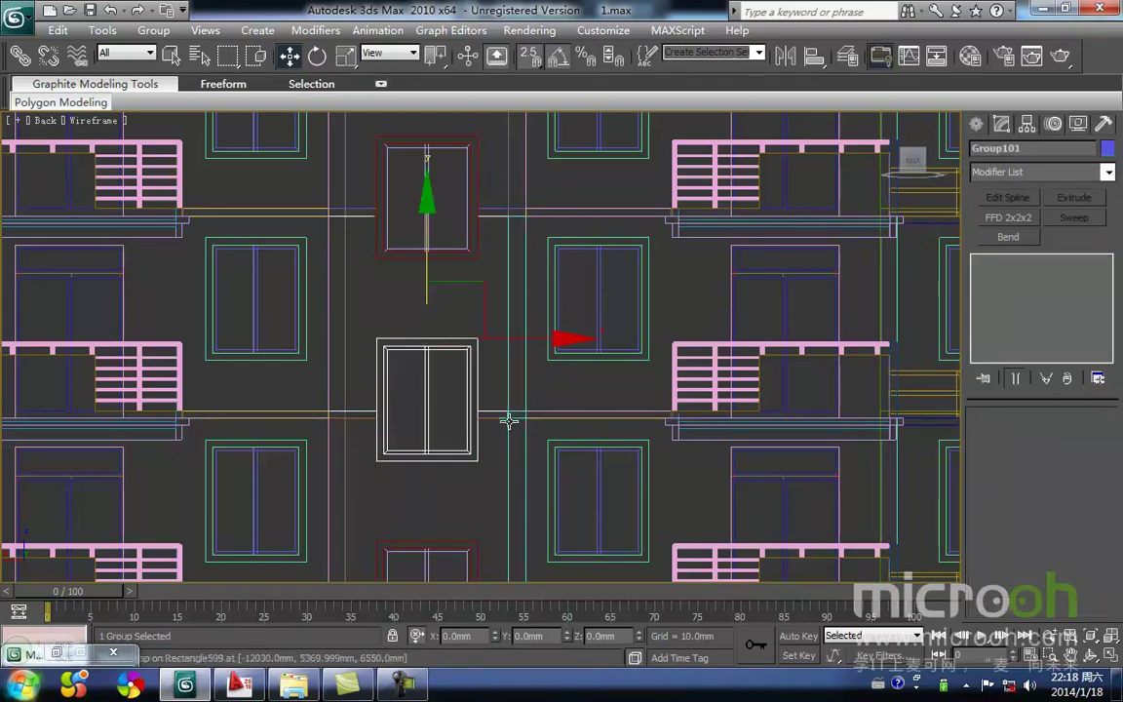
click(508, 417)
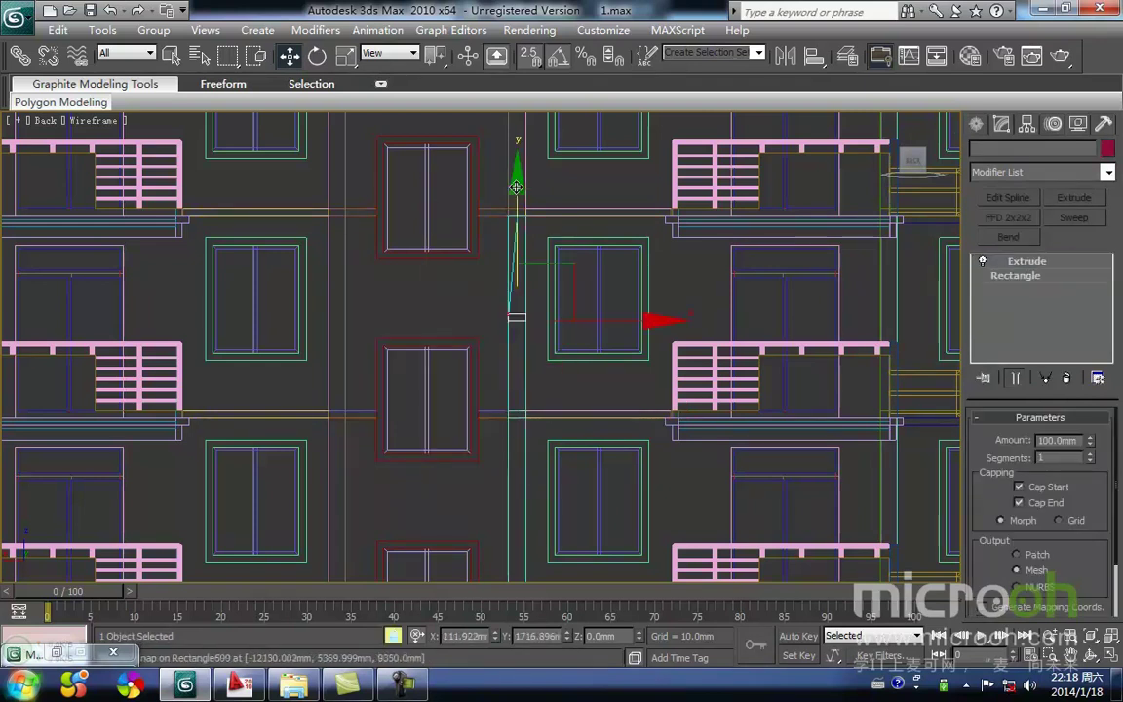
shift+drag(516, 178, 517, 217)
key(Return)
key(space)
drag(508, 315, 508, 215)
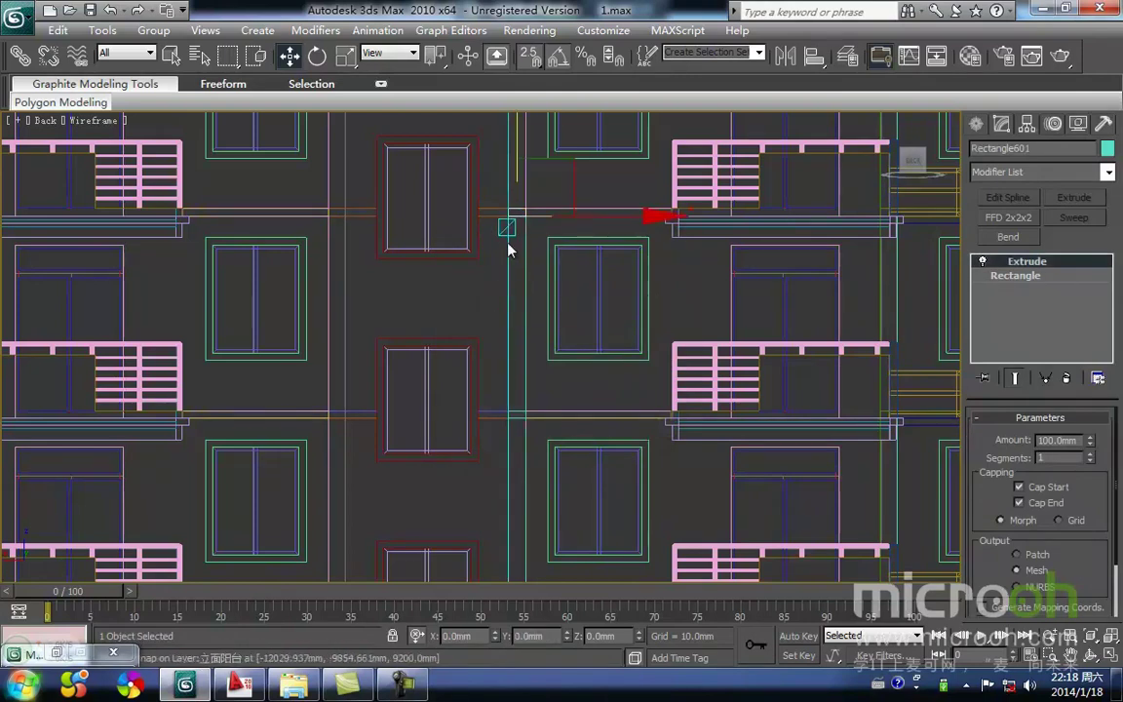
Select the 2700 mm wall piece together with the floor-band piece above it.
click(517, 212)
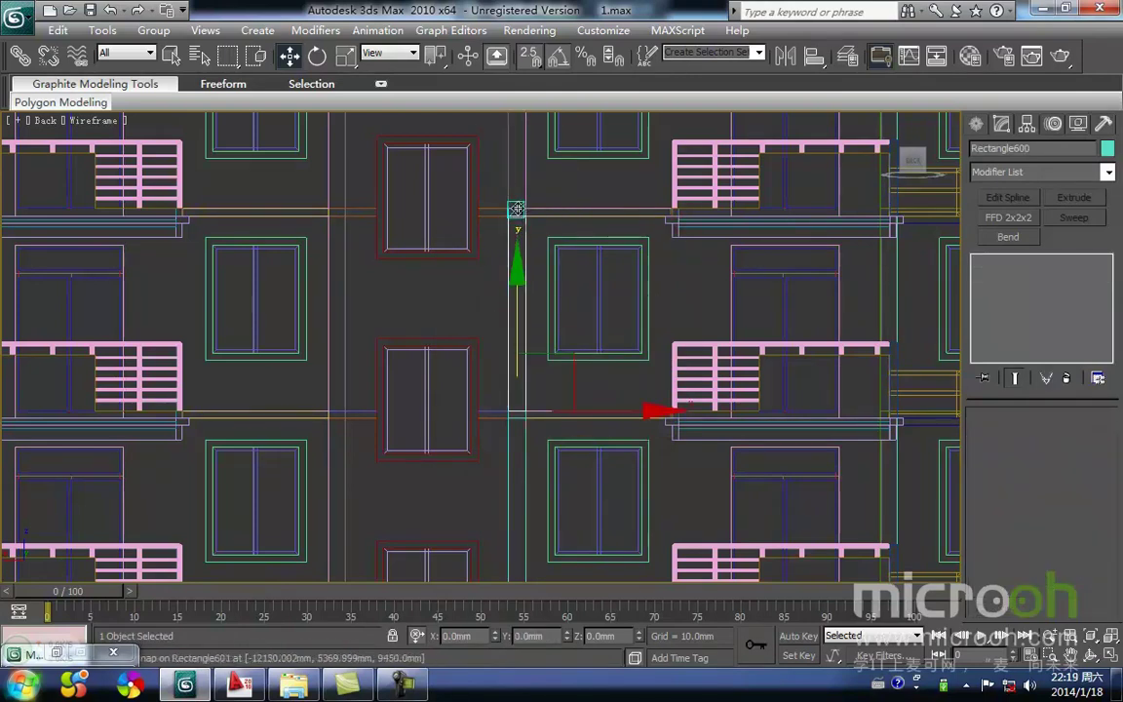
scroll(517, 216, up, 5)
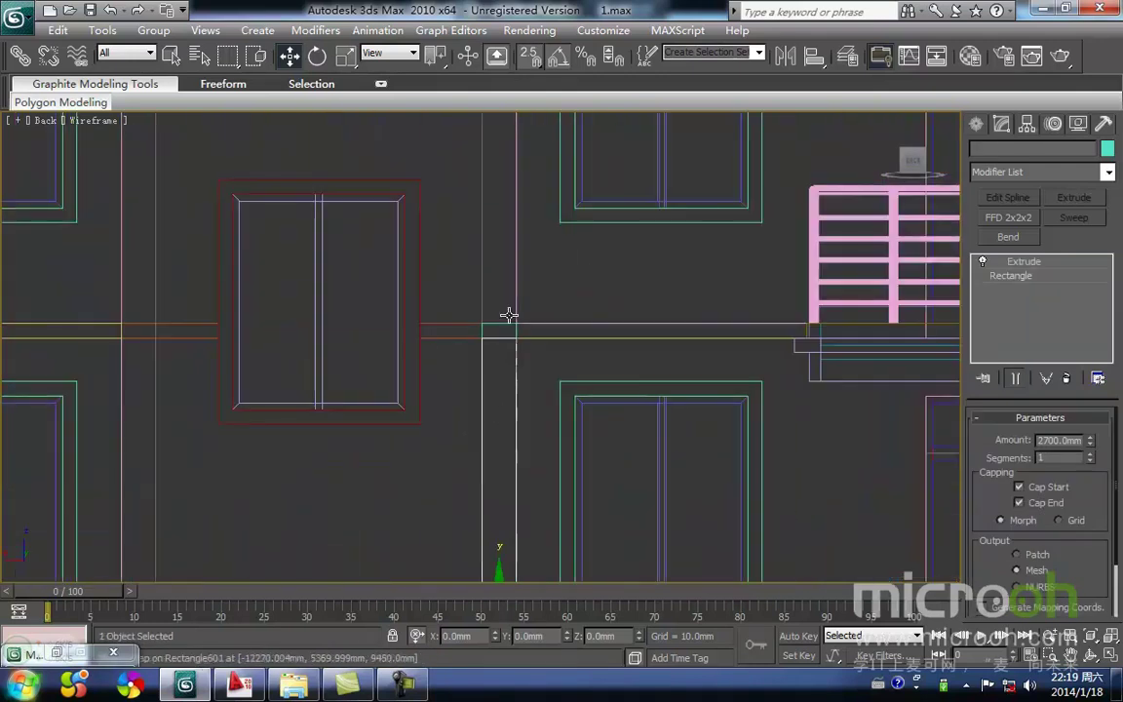
click(502, 323)
key(ctrl+z)
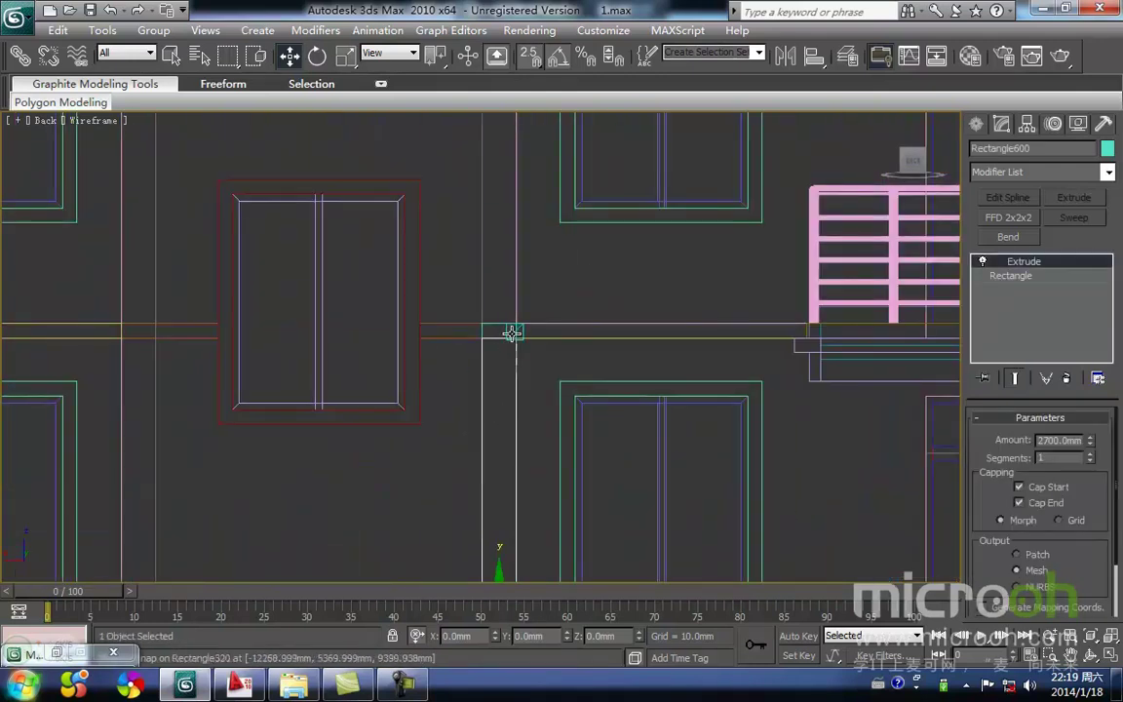
ctrl+click(513, 333)
Inspect the selected wall and band pieces against the stairwell facade in shaded orbit and Back views.
scroll(512, 333, down, 5)
alt+middle_drag(483, 394, 448, 420)
key(F3)
scroll(447, 413, up, 1)
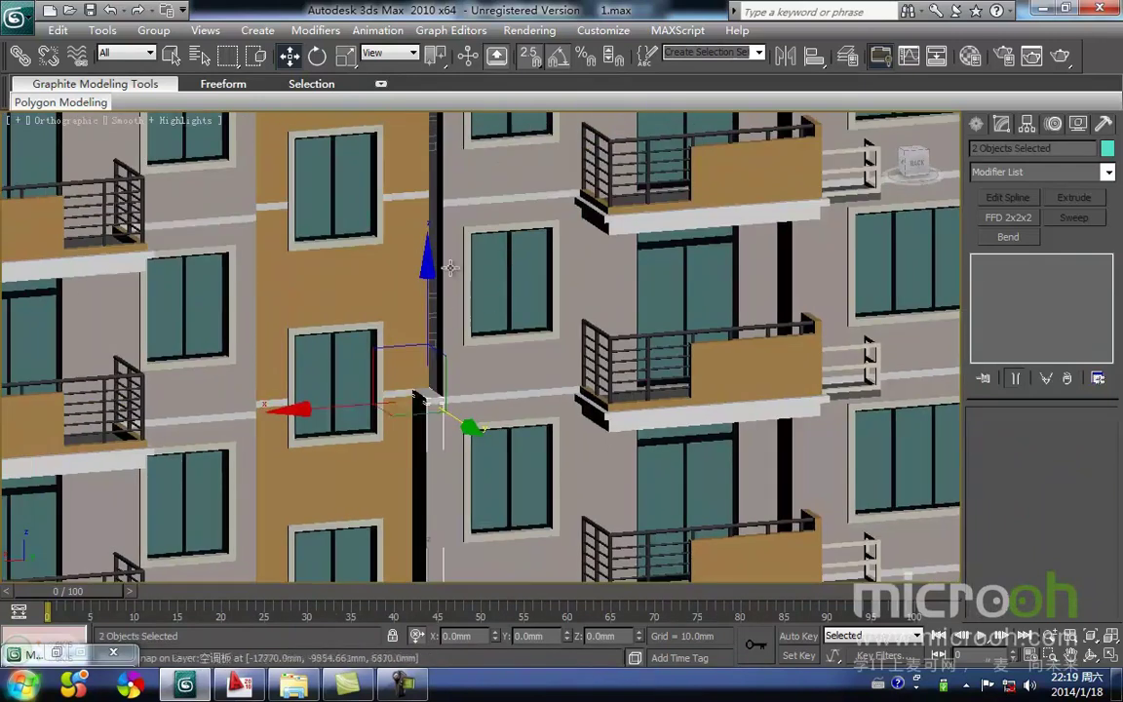
scroll(406, 289, up, 2)
middle_drag(407, 288, 446, 333)
key(f)
scroll(435, 282, up, 3)
scroll(432, 268, down, 2)
key(v)
key(k)
scroll(447, 333, up, 2)
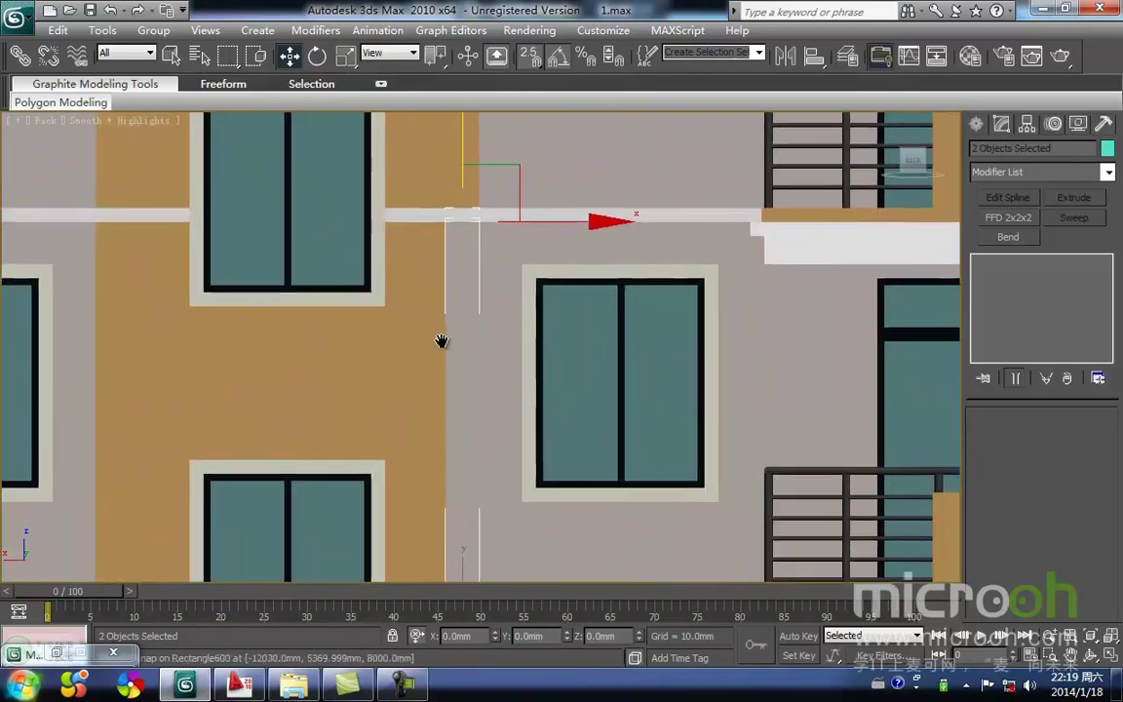
Clone the selected wall and band pair upward as instances, snapped floor to floor up to the top storey.
scroll(446, 335, down, 2)
key(F3)
middle_drag(447, 390, 416, 517)
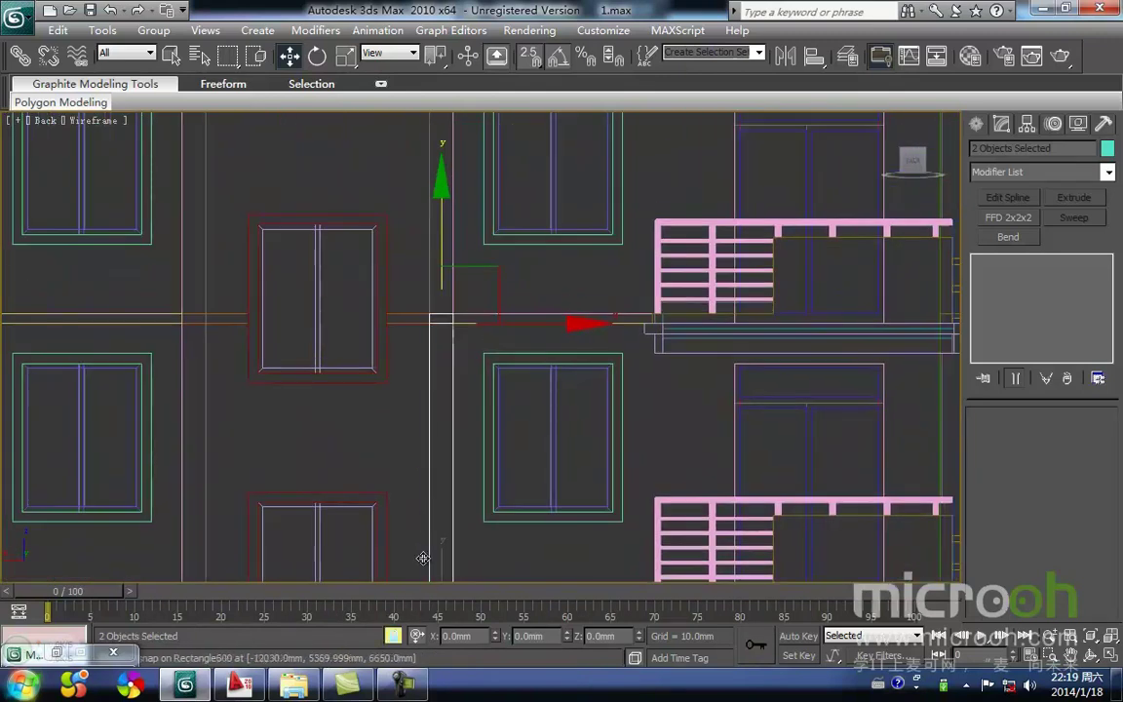
scroll(426, 418, down, 1)
scroll(421, 446, up, 1)
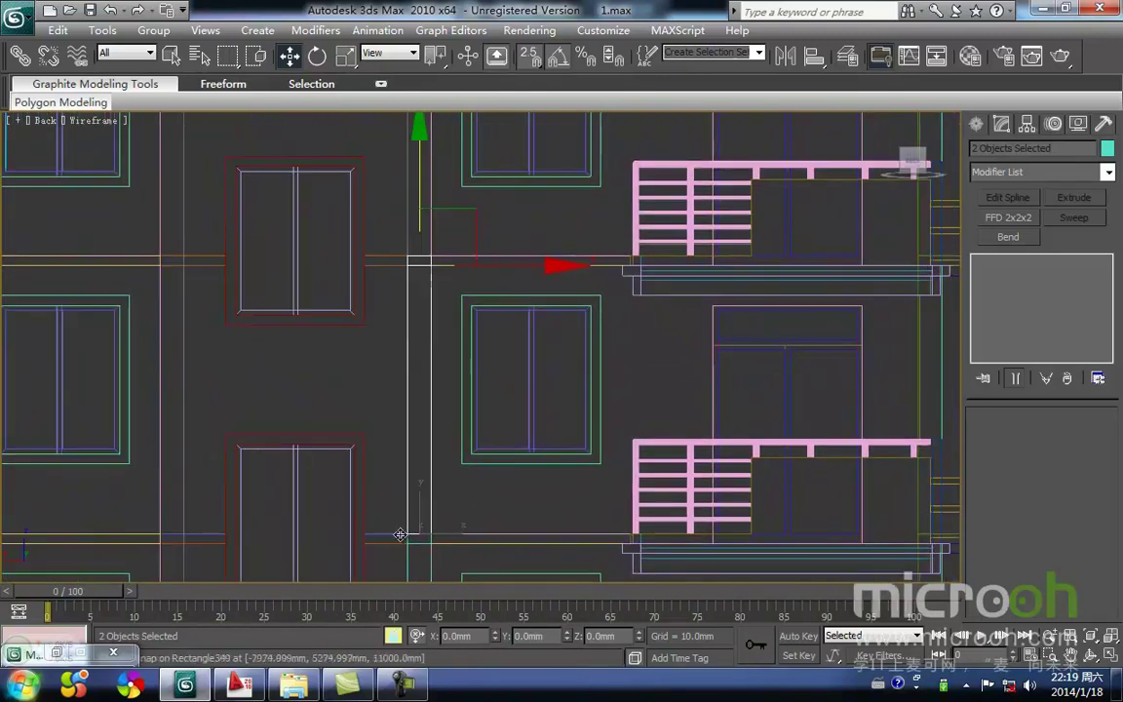
drag(403, 489, 395, 256)
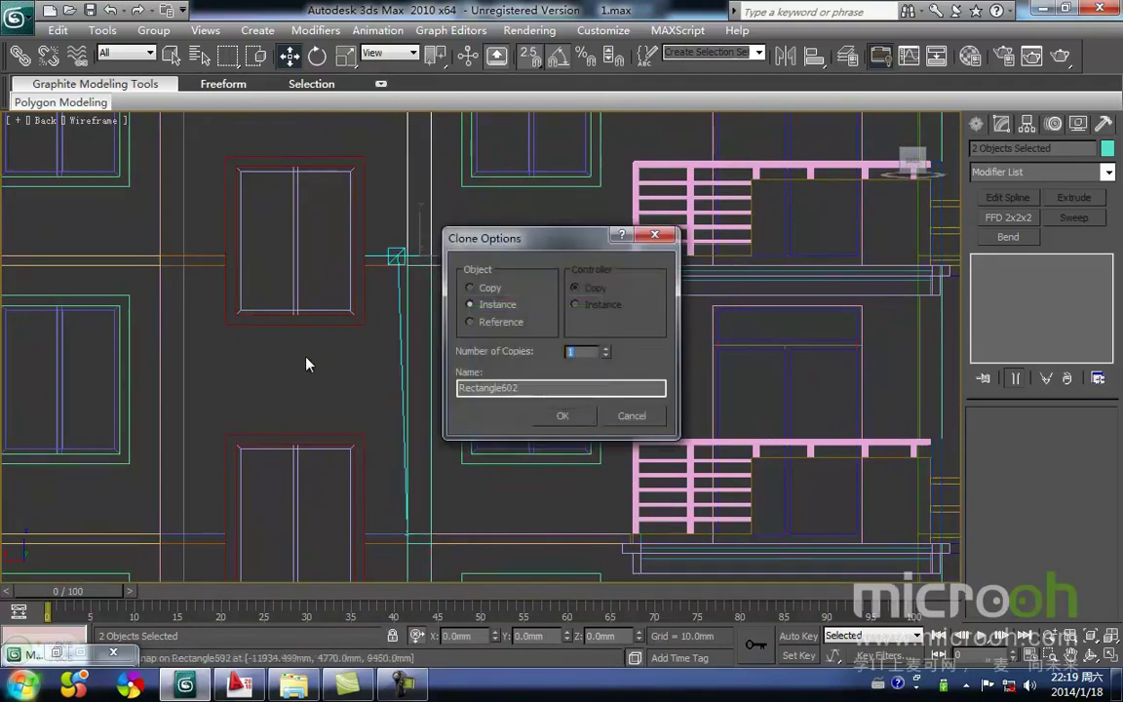
click(562, 416)
Delete the surplus floor-band piece that projects above the top of the uppermost return wall.
scroll(388, 333, down, 5)
scroll(433, 364, up, 8)
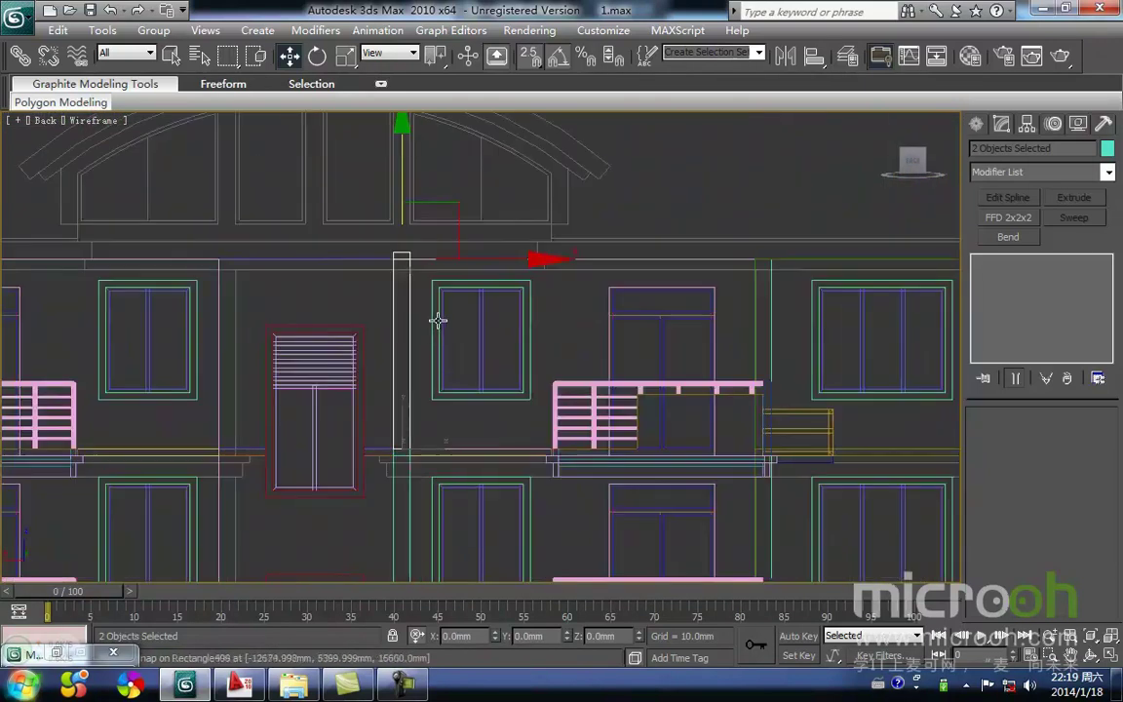
click(443, 314)
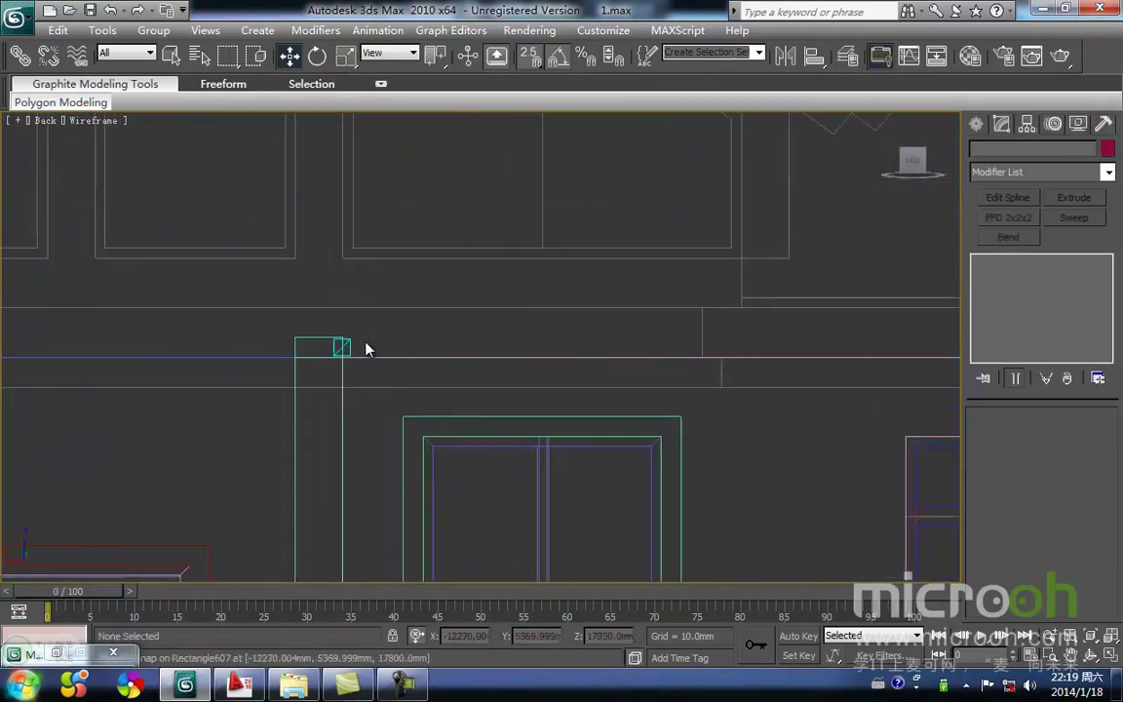
click(340, 338)
middle_drag(299, 310, 311, 283)
key(Delete)
middle_drag(433, 400, 402, 294)
scroll(391, 341, down, 4)
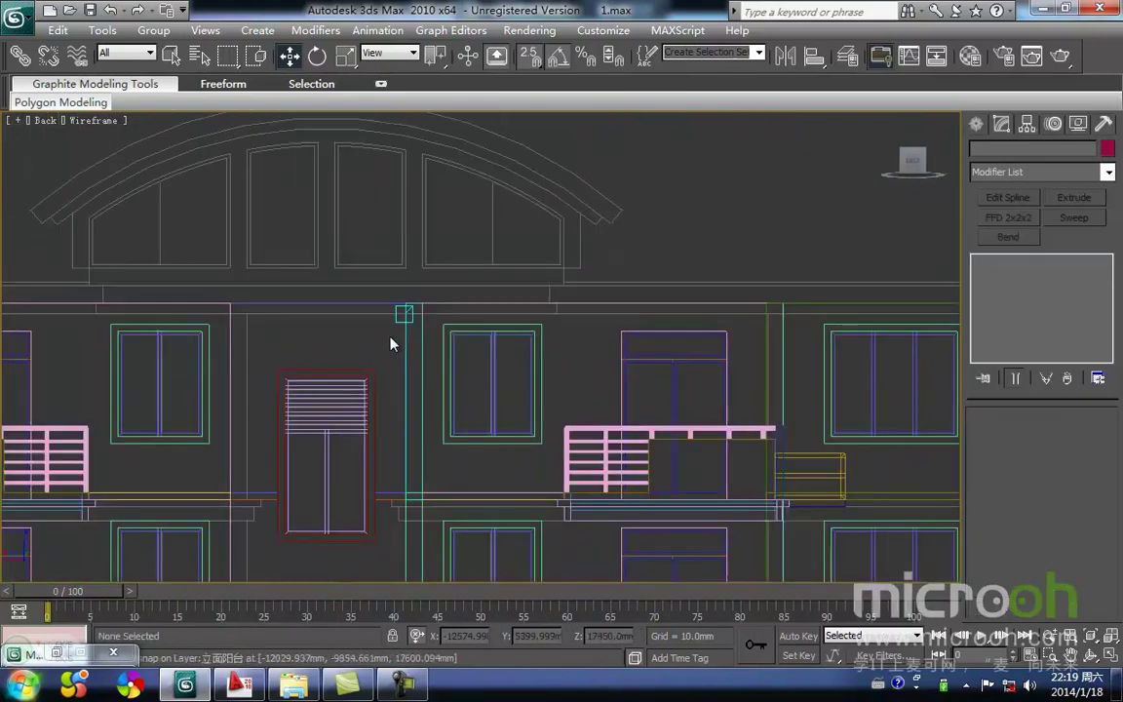
Inspect the stacked side return wall up to the roof edge in an orbited shaded view.
key(F3)
middle_drag(365, 401, 325, 313)
scroll(390, 419, down, 6)
alt+middle_drag(438, 517, 528, 555)
scroll(332, 339, up, 5)
middle_drag(343, 320, 487, 496)
scroll(400, 370, up, 5)
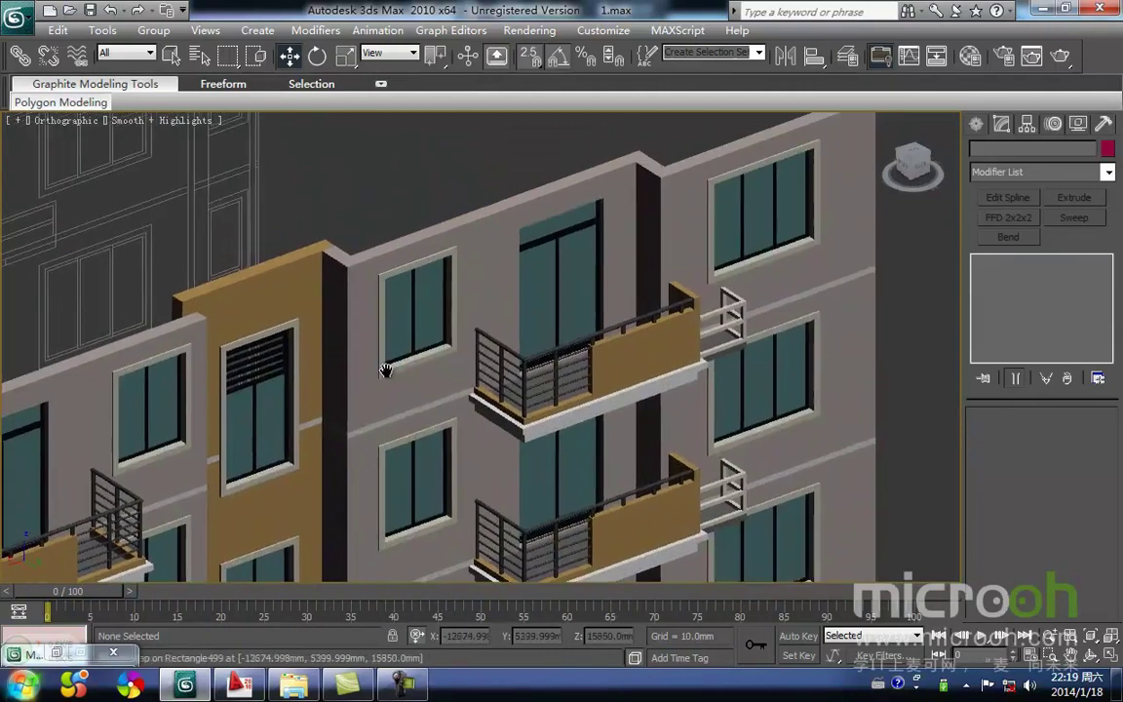
Select all stacked return wall and band pieces from the Top view and group them with the default name.
key(t)
key(z)
middle_drag(425, 313, 577, 391)
scroll(368, 261, up, 5)
scroll(471, 350, up, 6)
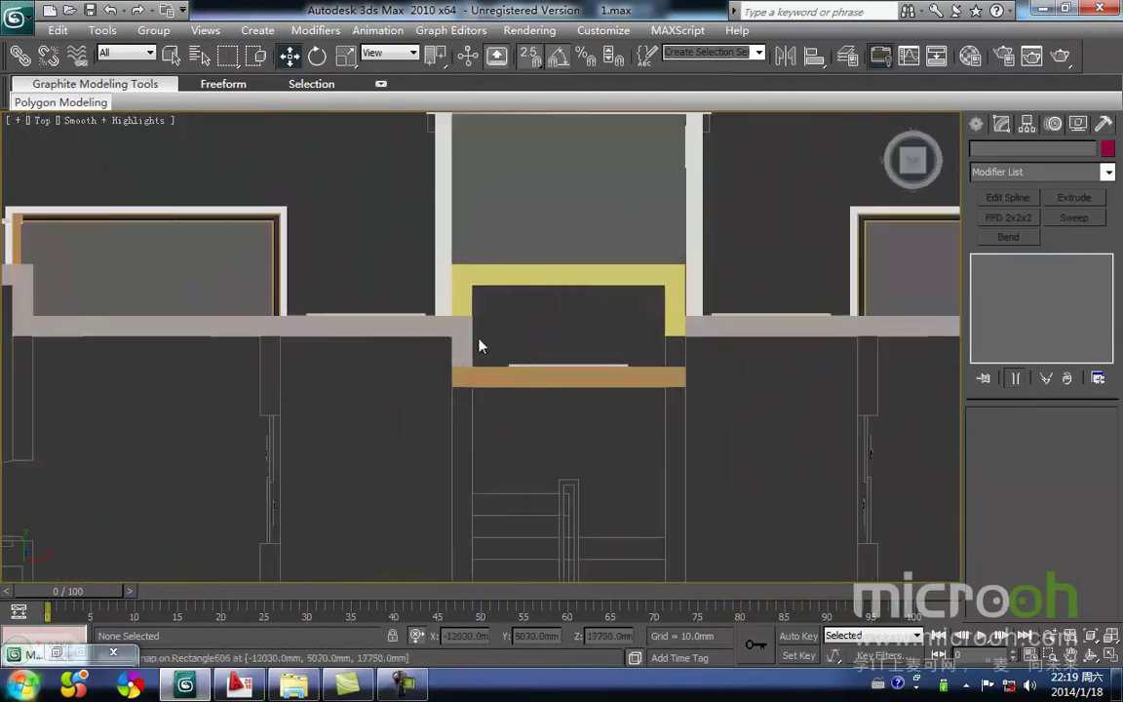
key(F3)
drag(277, 363, 274, 361)
middle_drag(380, 378, 268, 400)
scroll(331, 408, down, 4)
alt+middle_drag(341, 412, 575, 375)
key(F3)
scroll(333, 471, down, 3)
click(153, 30)
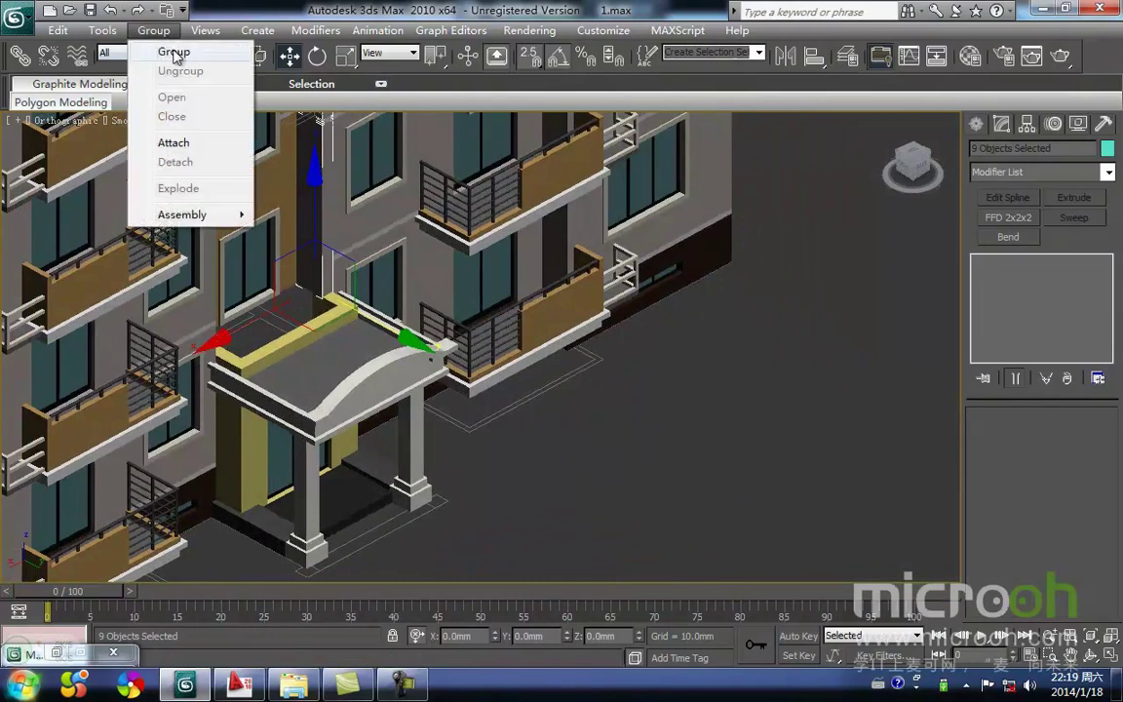
click(174, 52)
click(571, 369)
Clone the return wall group as an instance in the Top view and snap it to the stairwell's opposite side.
key(t)
key(z)
middle_drag(349, 333, 413, 376)
scroll(413, 376, down, 3)
key(F3)
middle_drag(546, 390, 116, 406)
key(space)
mouse_move(198, 385)
shift+mouse_down()
mouse_move(364, 383)
mouse_move(565, 403)
shift+mouse_up()
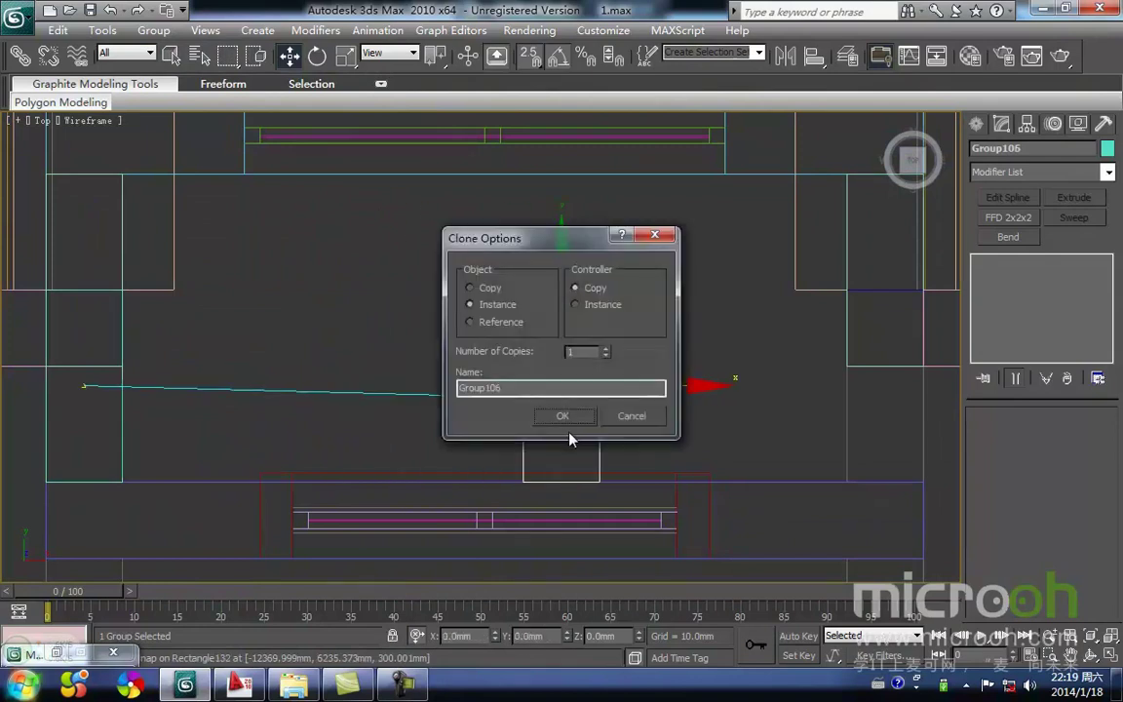
click(568, 419)
middle_drag(667, 401, 469, 433)
mouse_move(330, 322)
mouse_down()
mouse_move(661, 346)
mouse_move(654, 322)
mouse_up()
key(space)
Examine the mirrored-side return wall, stairwell facade and entrance canopy in orbited shaded views.
scroll(723, 509, down, 2)
mouse_move(723, 509)
middle_down()
mouse_move(675, 488)
mouse_move(619, 495)
mouse_move(528, 441)
mouse_move(651, 391)
mouse_move(711, 390)
mouse_move(749, 375)
middle_up()
key(F3)
scroll(406, 378, down, 2)
middle_drag(408, 381, 368, 260)
scroll(369, 260, down, 2)
click(451, 521)
alt+middle_drag(452, 495, 468, 465)
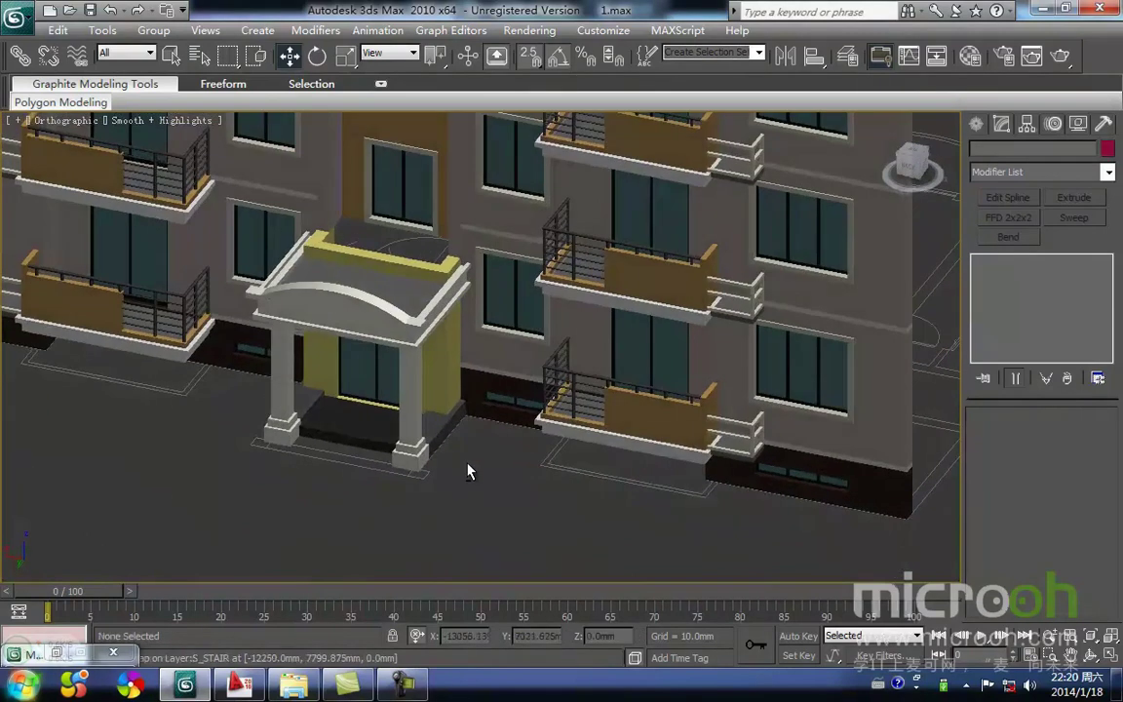
scroll(406, 242, up, 4)
middle_drag(401, 245, 368, 531)
middle_drag(293, 421, 389, 407)
middle_drag(263, 379, 265, 326)
middle_drag(473, 352, 409, 373)
scroll(278, 381, down, 2)
middle_drag(271, 404, 394, 336)
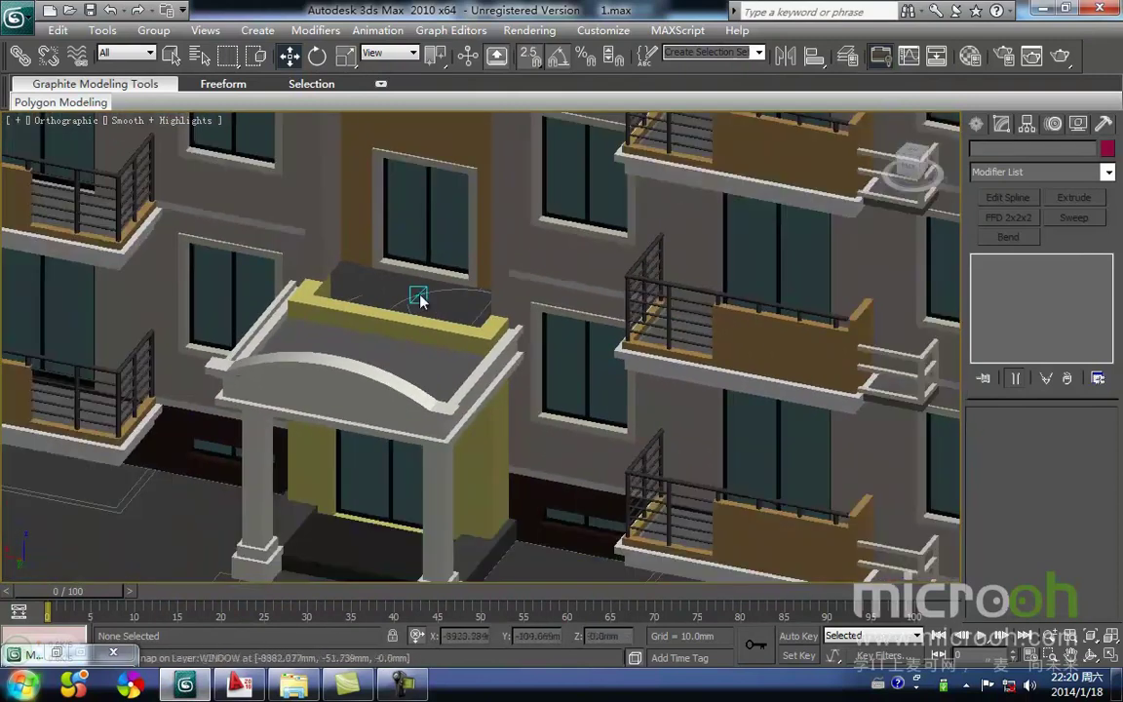
middle_drag(421, 284, 338, 431)
Isolate the two side return wall groups together with the stairwell facade, its windows and the entrance canopy group.
click(234, 309)
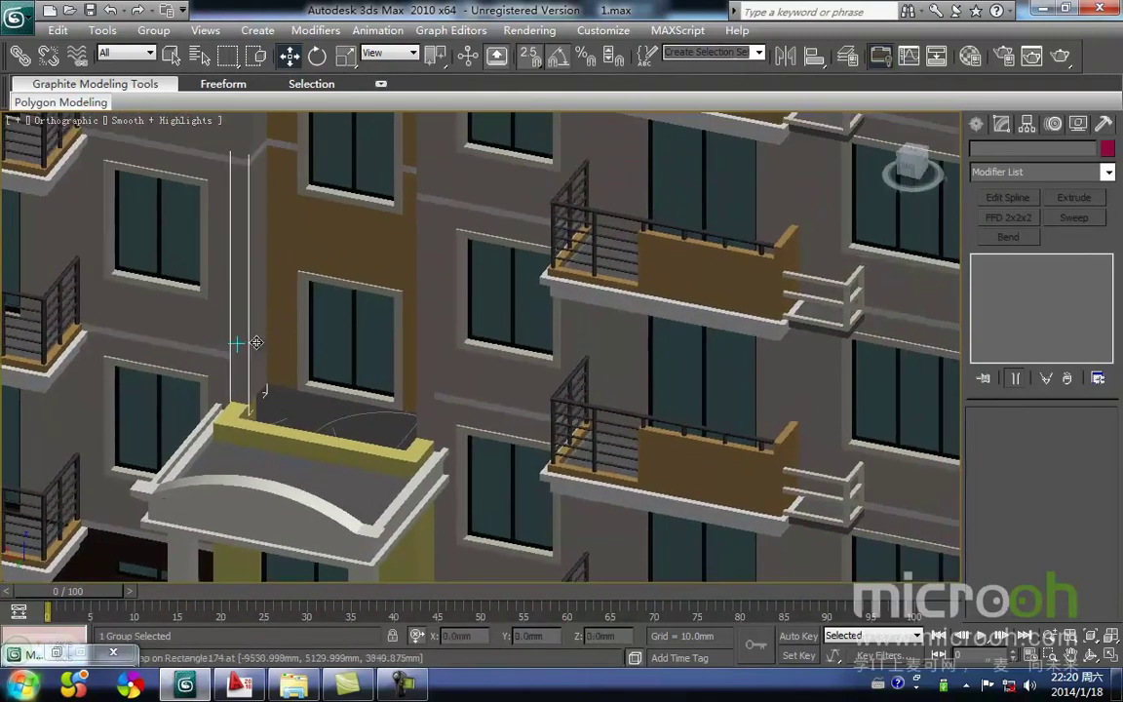
ctrl+click(424, 394)
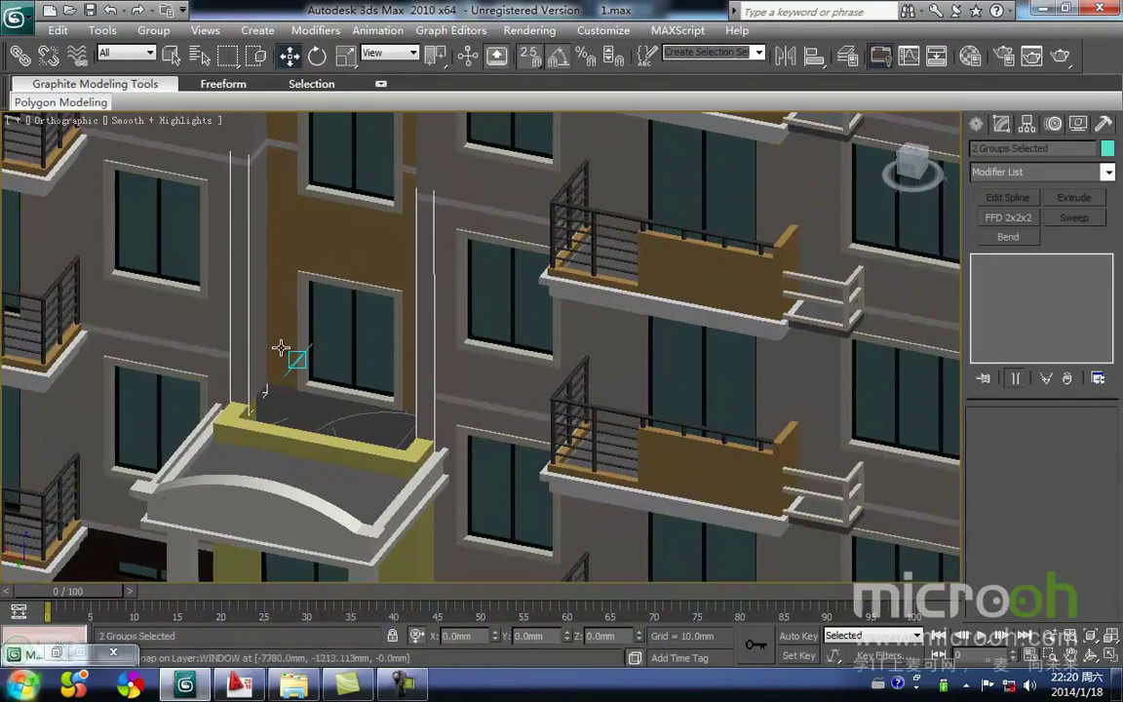
ctrl+click(347, 363)
middle_drag(347, 363, 359, 337)
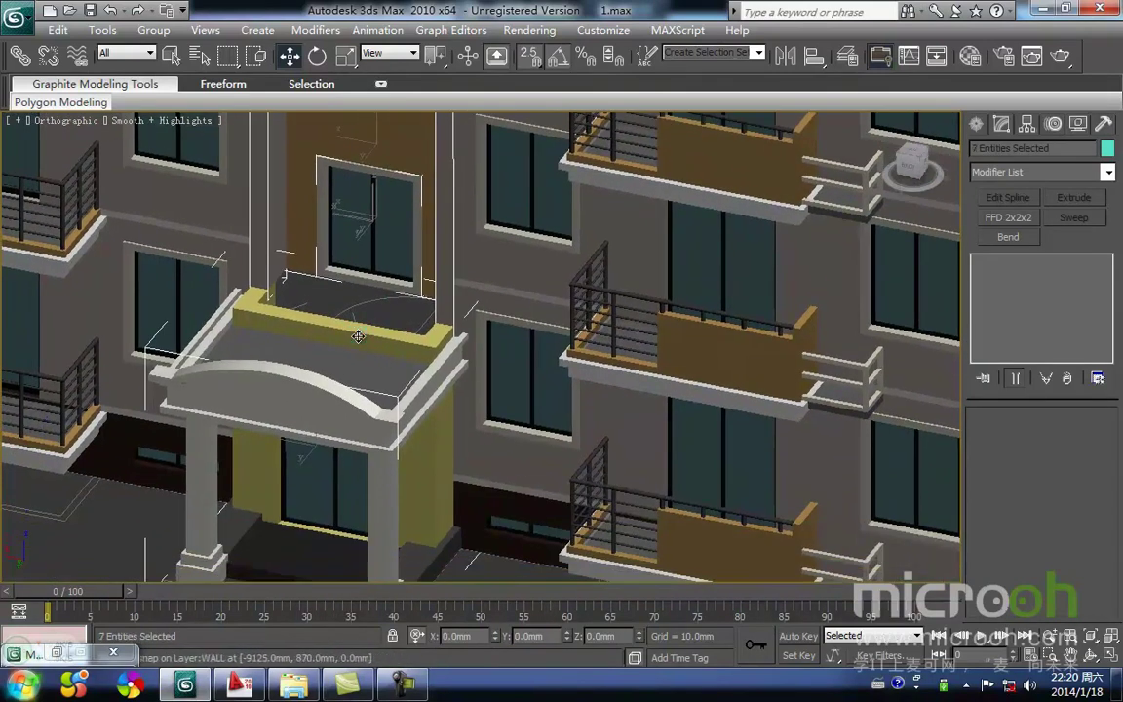
key(alt+q)
click(627, 484)
Ungroup the entrance canopy group so that its walls, slab and columns can be edited separately.
middle_drag(545, 451, 479, 391)
scroll(472, 314, up, 3)
scroll(474, 317, up, 3)
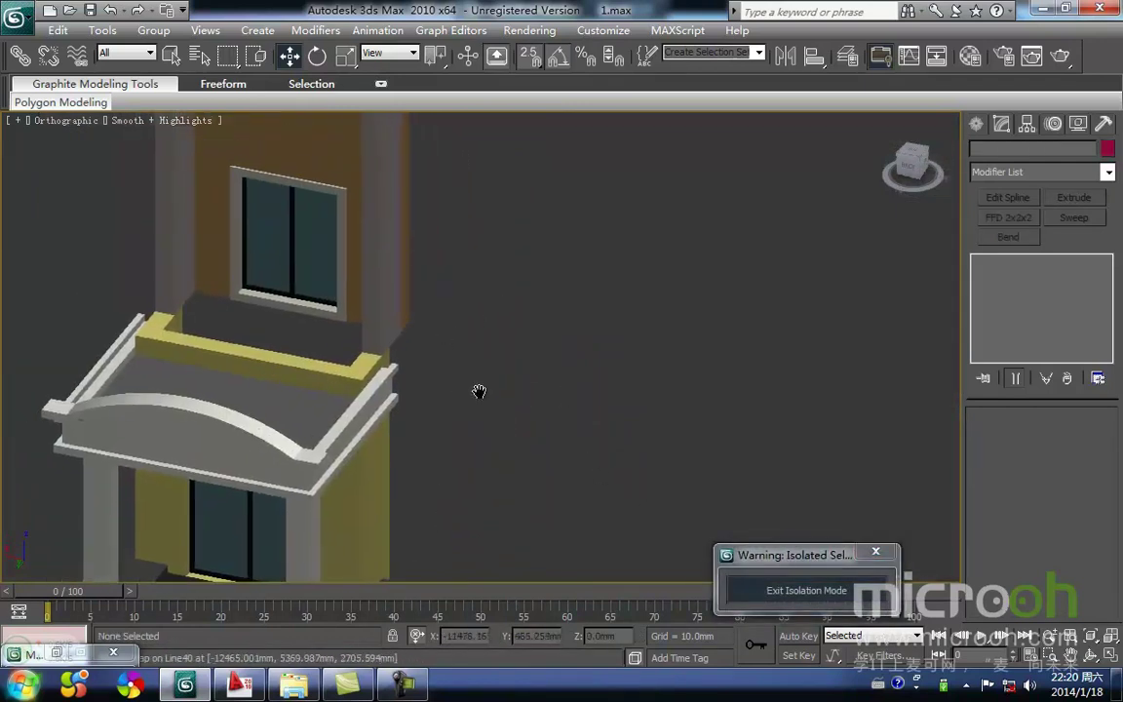
click(327, 371)
key(F3)
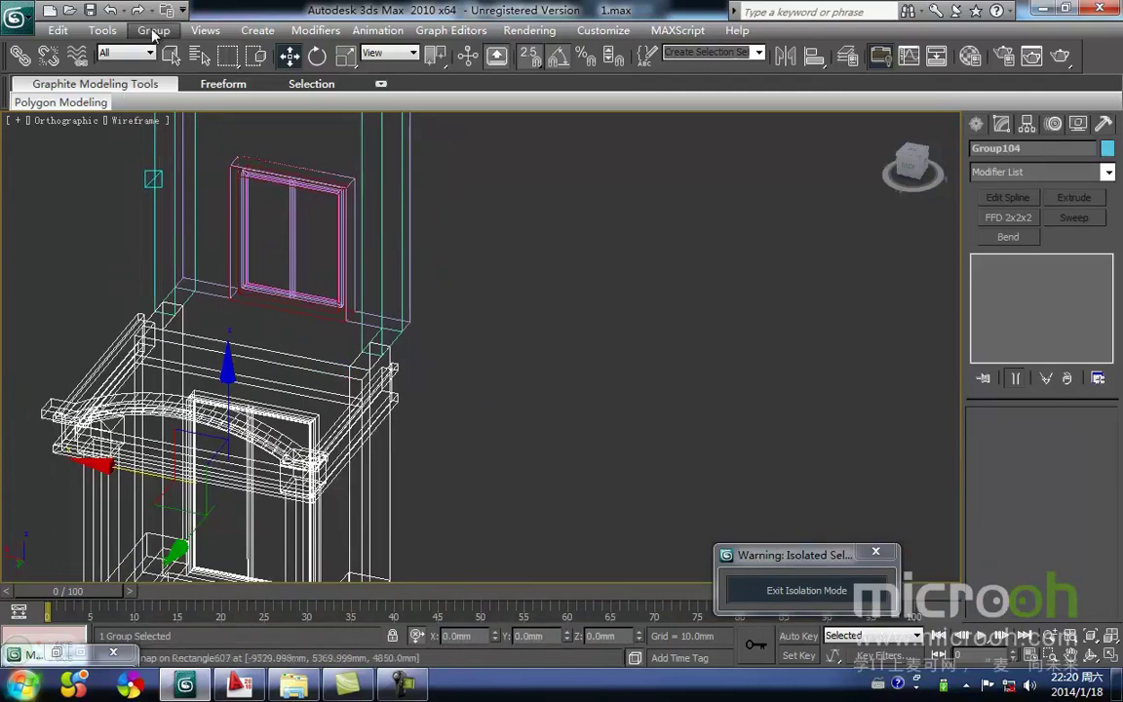
click(153, 32)
click(183, 71)
click(546, 283)
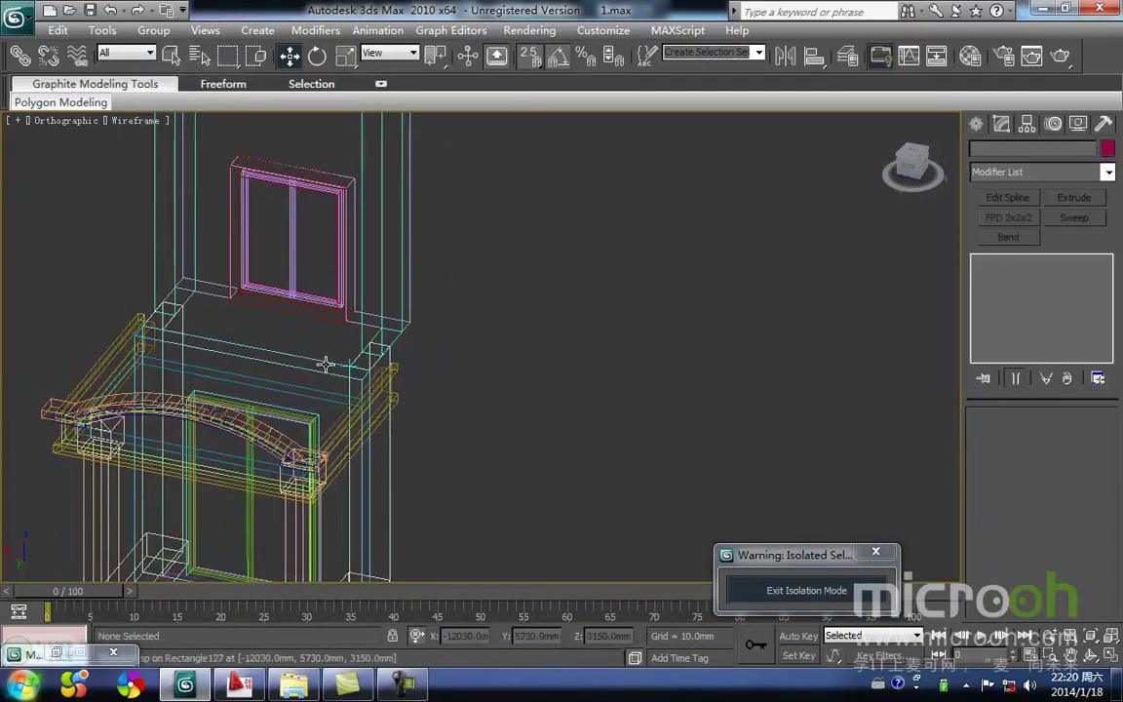
In the Left view, lower the top vertices of the entrance's front wall to the top edge of the canopy slab.
click(324, 371)
mouse_move(325, 364)
middle_down()
mouse_move(329, 331)
mouse_move(319, 365)
mouse_move(374, 329)
mouse_move(313, 396)
middle_up()
key(F3)
scroll(319, 369, up, 3)
key(l)
key(F3)
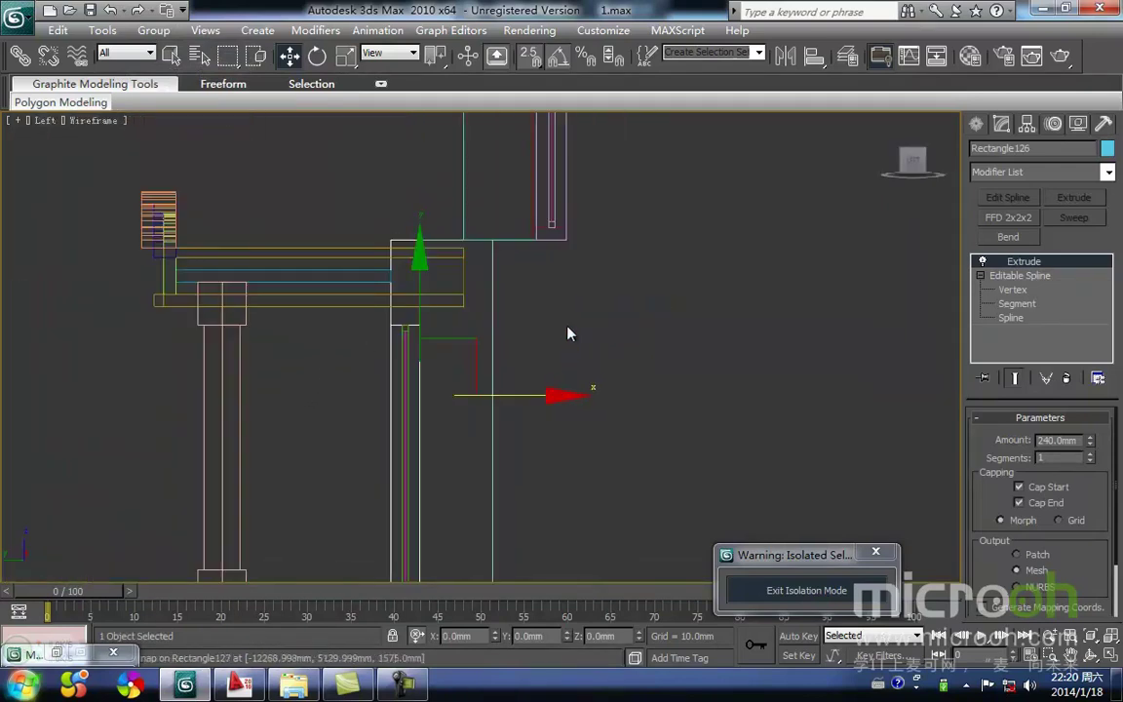
click(571, 334)
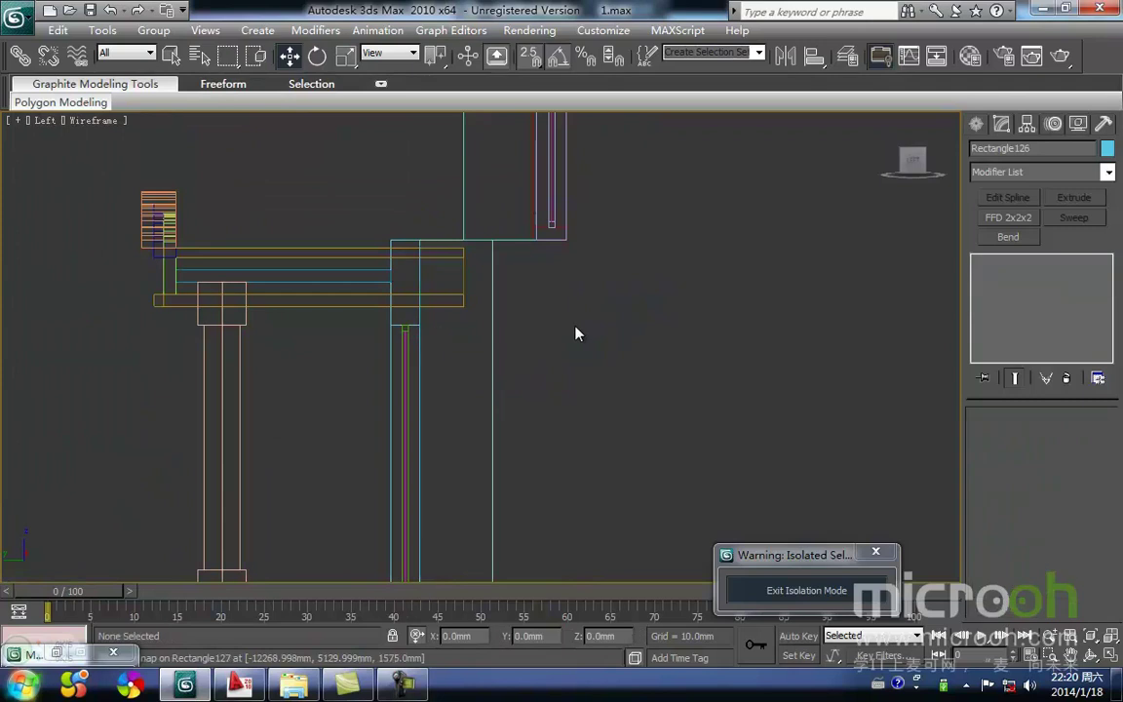
click(390, 288)
click(1013, 289)
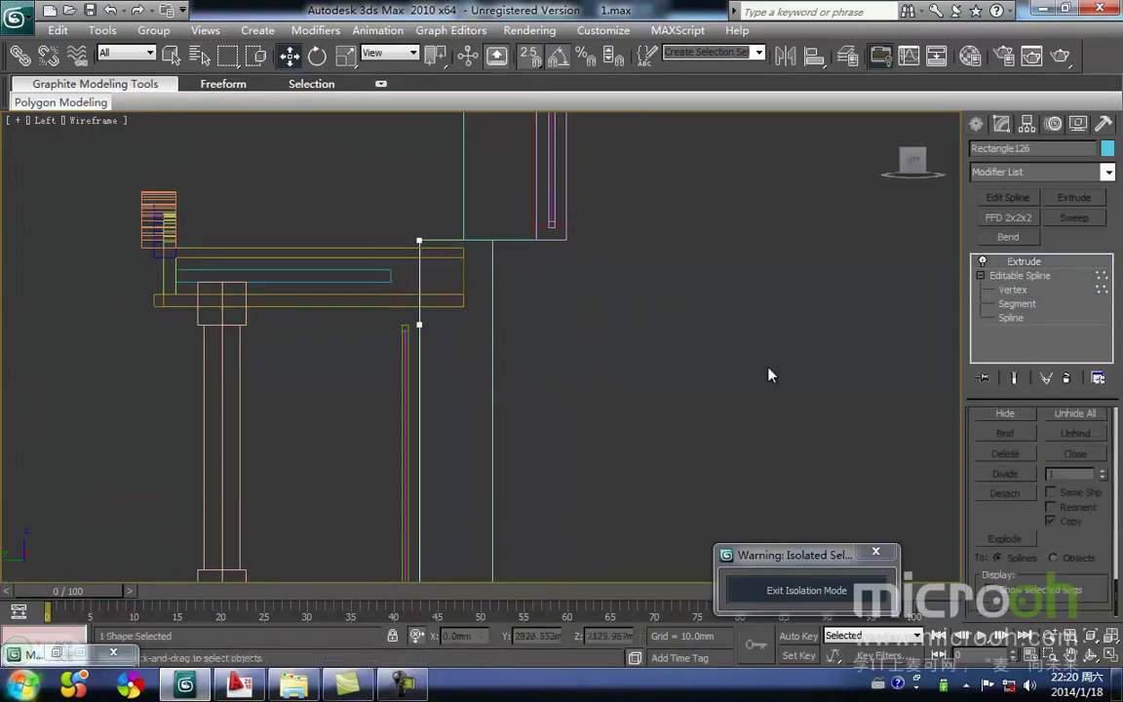
drag(461, 271, 373, 213)
middle_drag(383, 192, 386, 268)
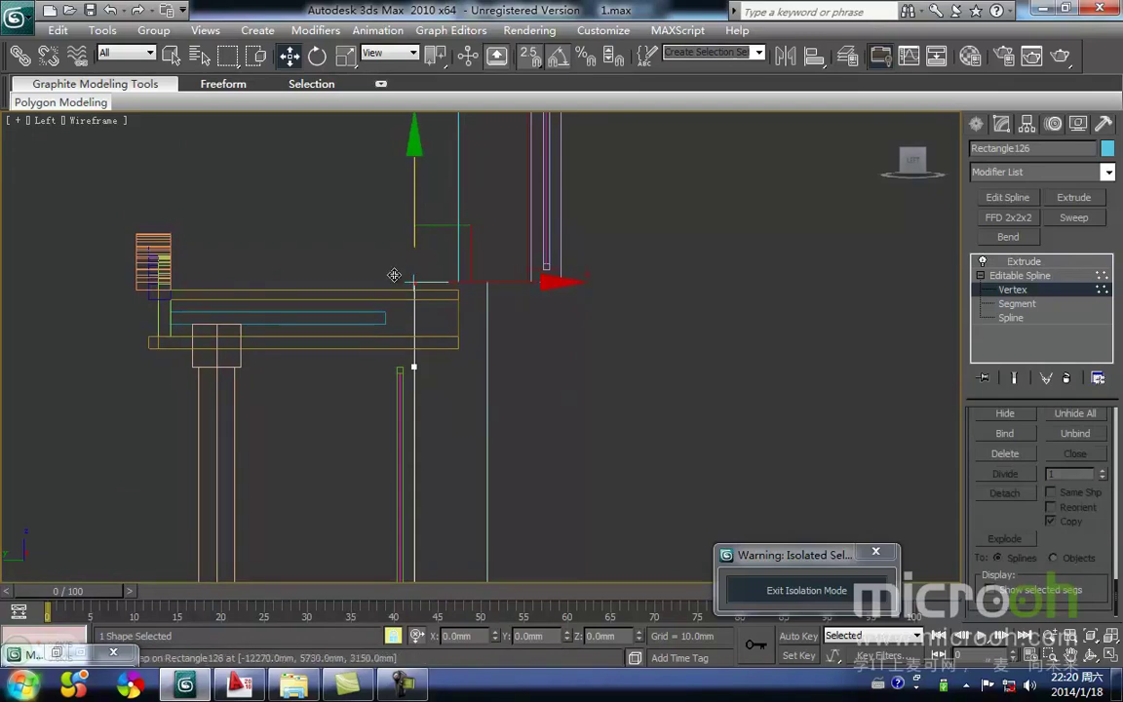
drag(385, 311, 386, 312)
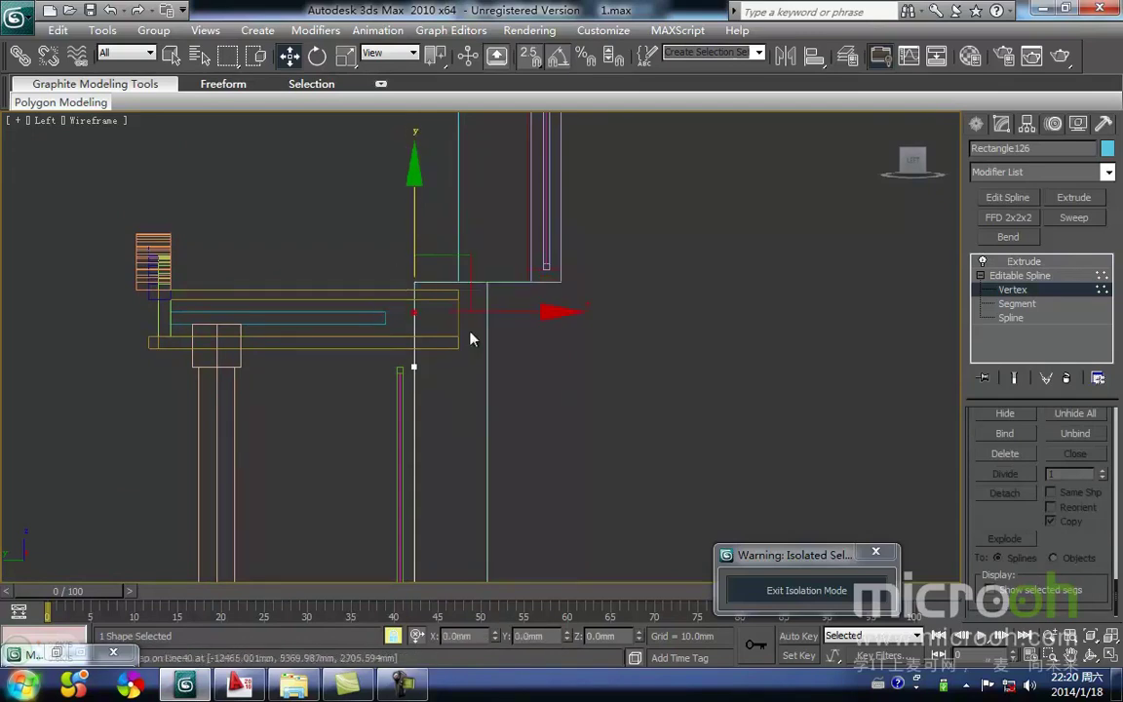
click(534, 379)
middle_drag(534, 378, 534, 353)
key(1)
click(534, 353)
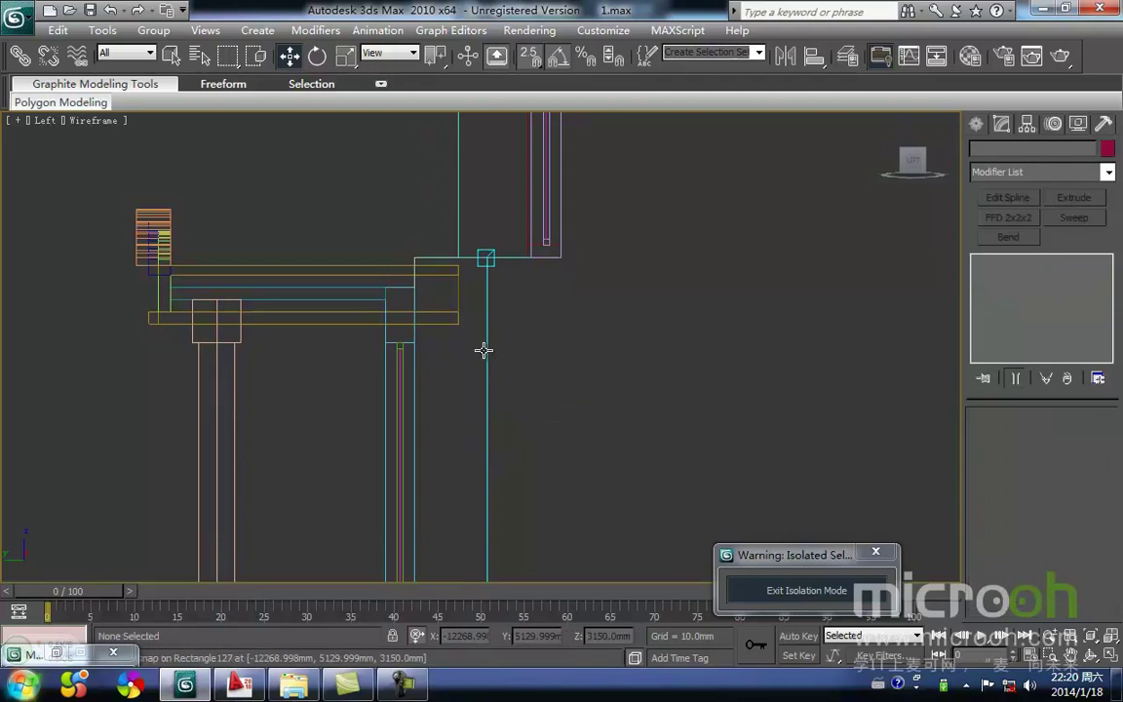
click(486, 351)
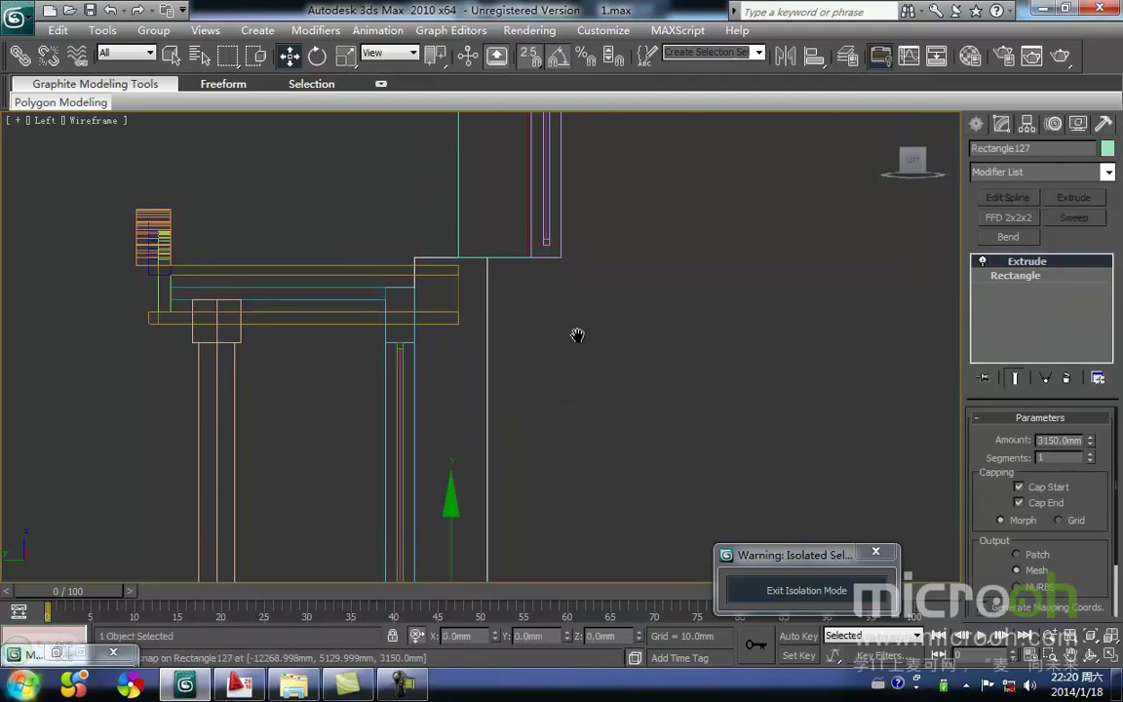
middle_drag(578, 343, 605, 335)
click(676, 315)
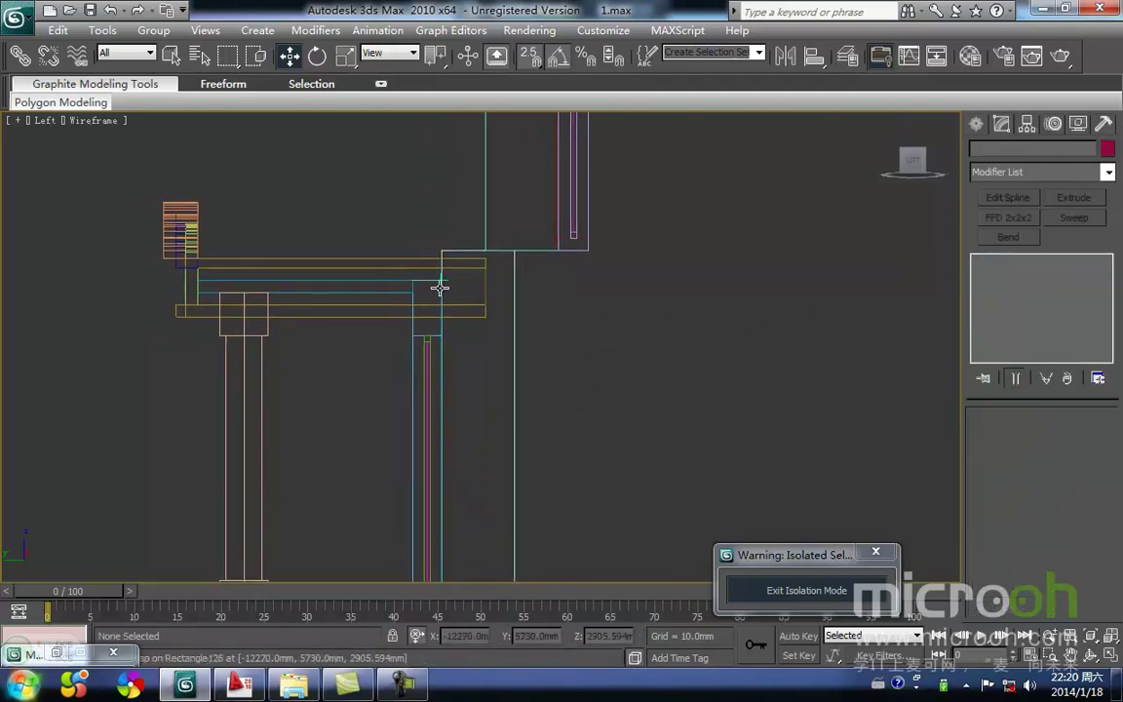
Lower the entrance front wall's top vertices further, snapping them to the underside of the canopy slab.
click(429, 282)
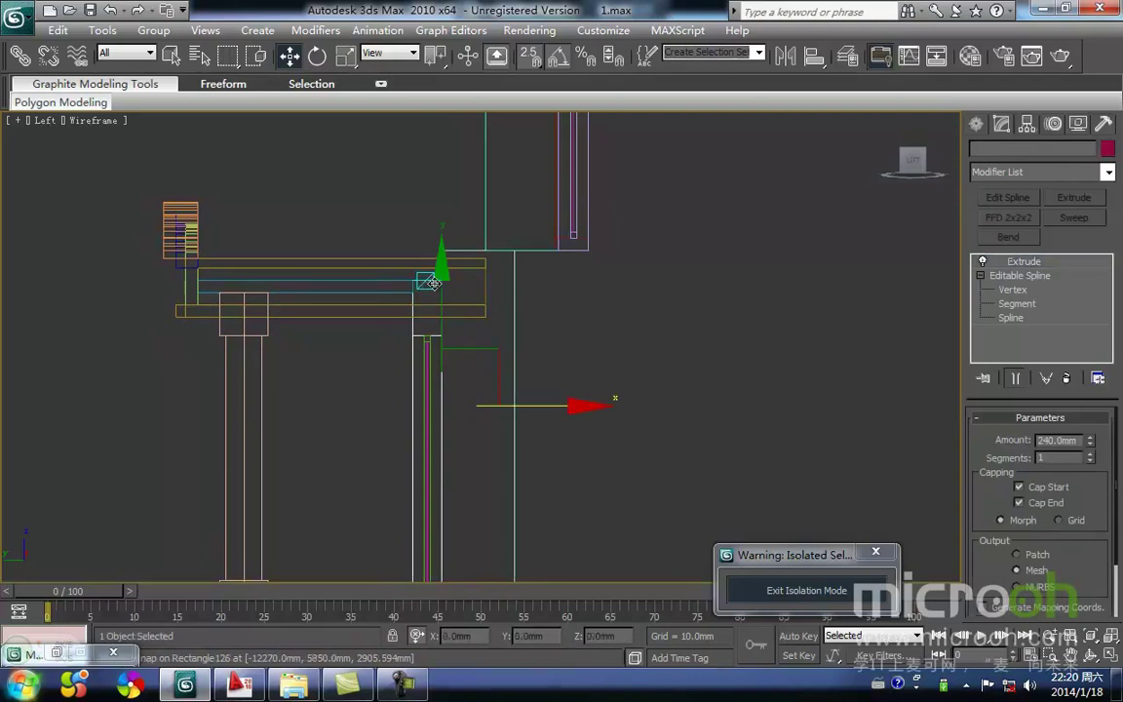
click(1013, 289)
click(439, 278)
drag(429, 274, 413, 296)
key(space)
click(554, 361)
key(1)
click(553, 360)
Select the entrance's side wall and open the base Rectangle parameters beneath its Extrude modifier.
click(513, 321)
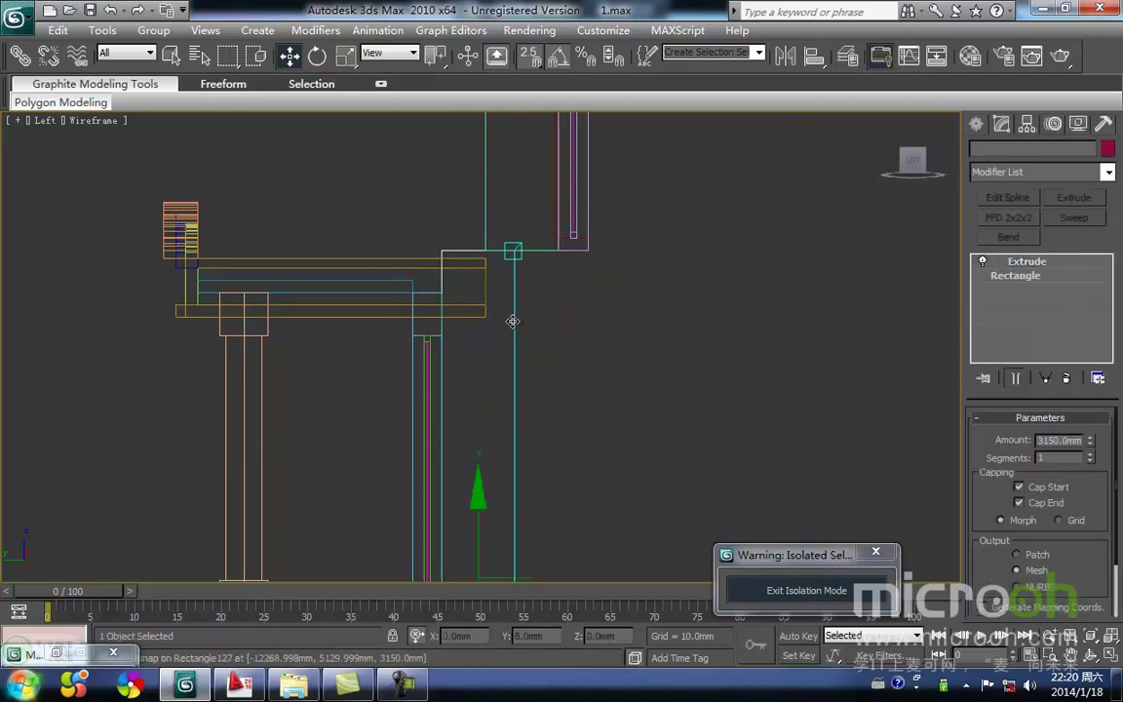
click(1015, 277)
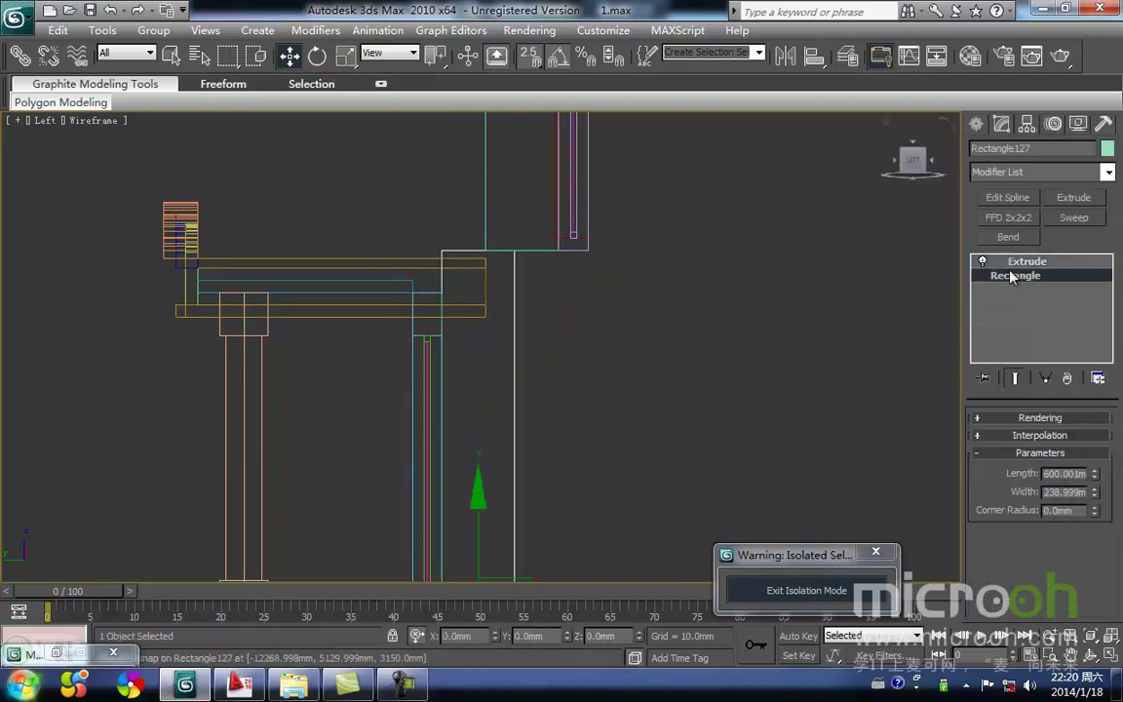
Insert an Edit Spline modifier between the Rectangle base and the Extrude modifier of the lower wall piece behind the porch.
click(1011, 198)
middle_drag(536, 336, 529, 230)
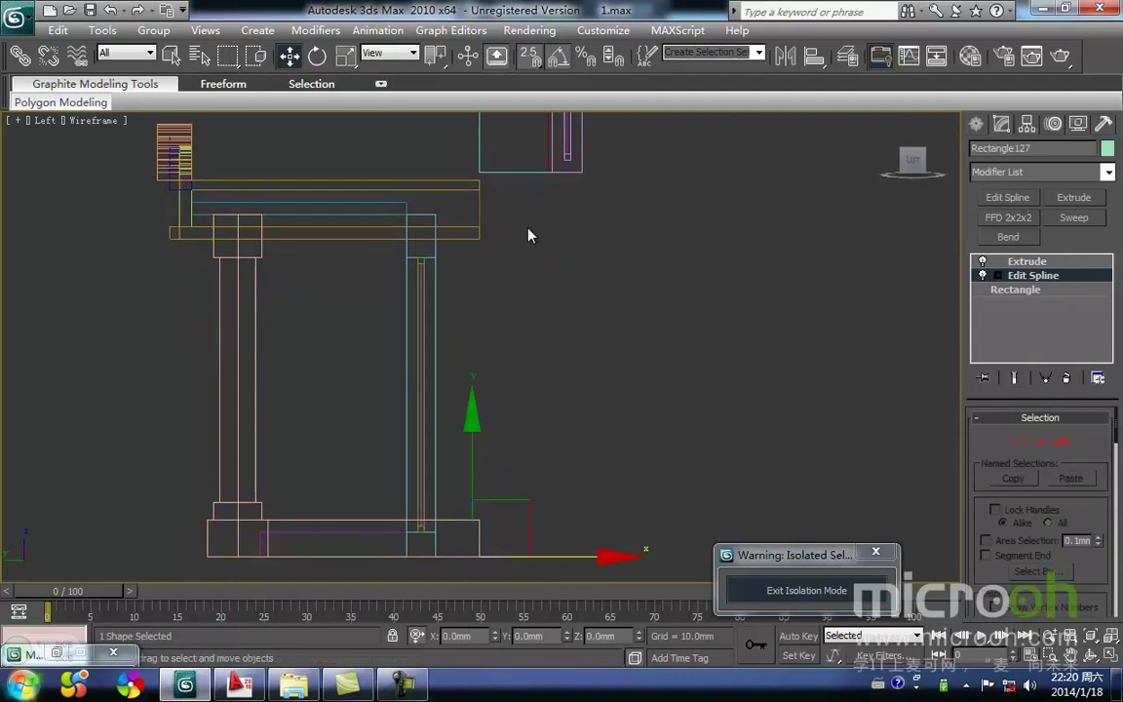
click(1027, 261)
middle_drag(689, 306, 589, 391)
Measure the height from the lower wall's base to the top of the porch beam with a Tape helper.
click(977, 123)
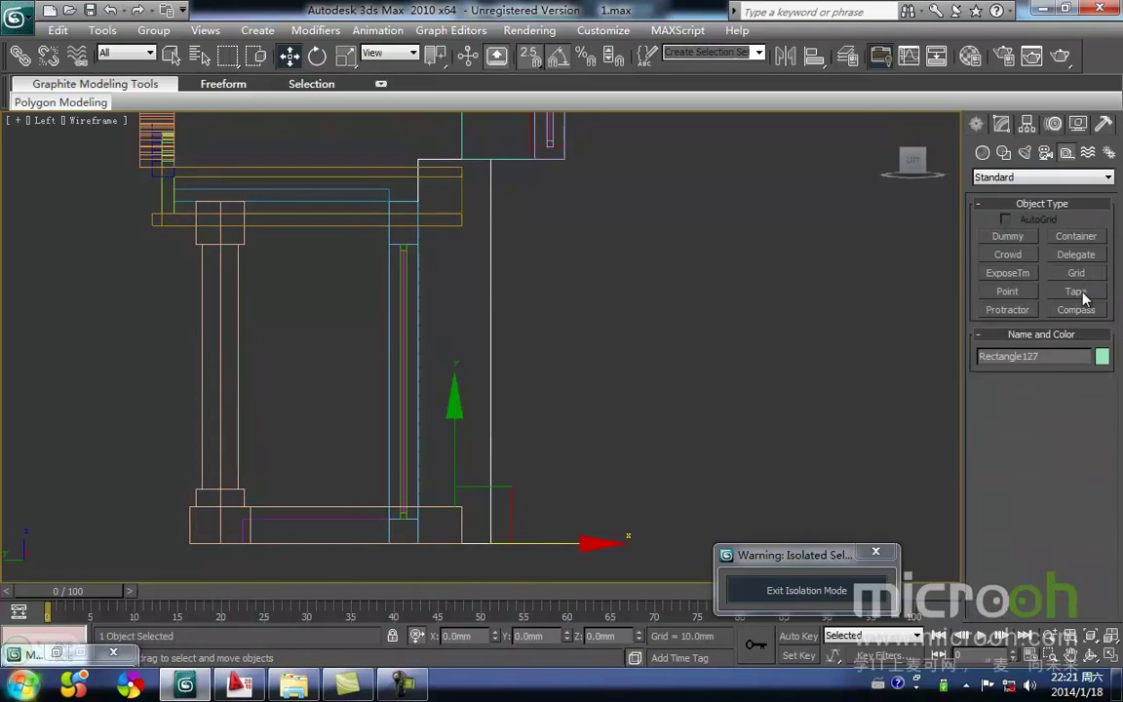
click(1075, 292)
middle_drag(484, 329, 482, 317)
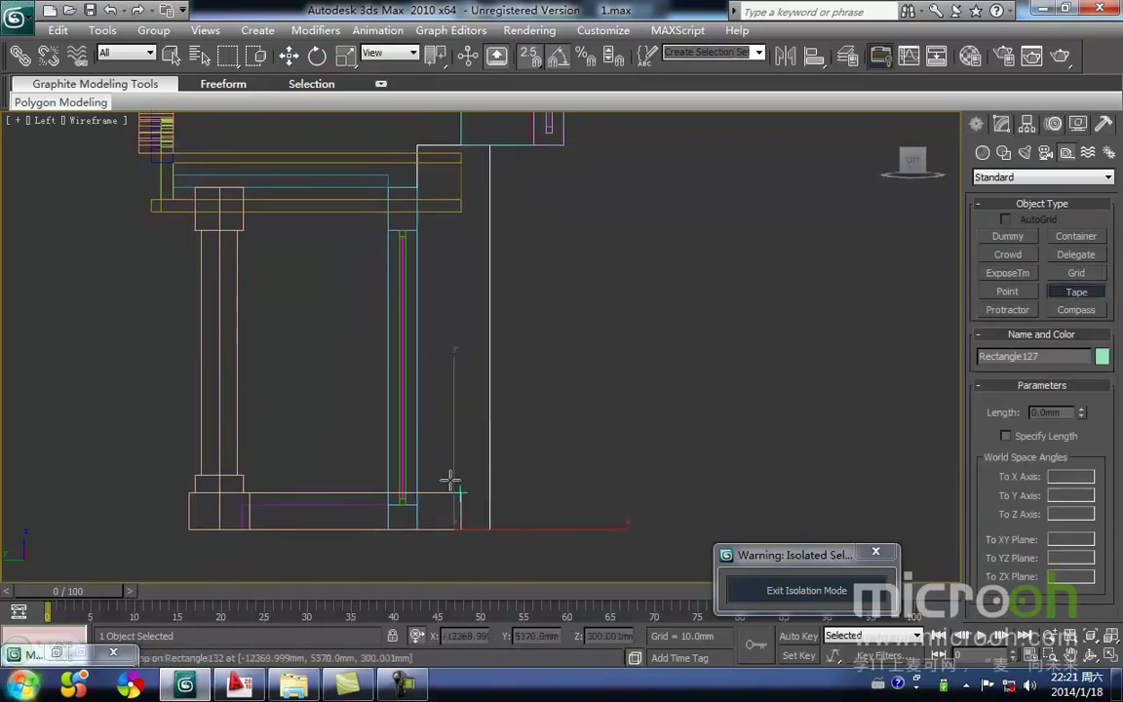
drag(421, 541, 416, 180)
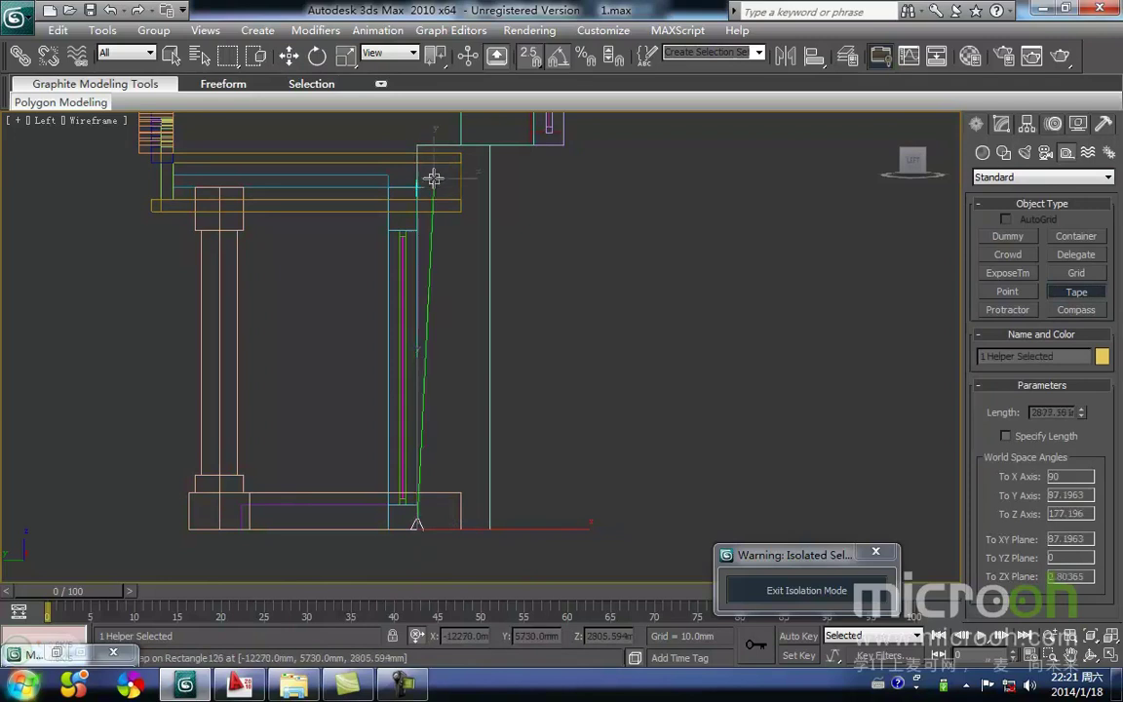
drag(419, 183, 612, 250)
right_click(612, 250)
right_click(612, 250)
click(417, 176)
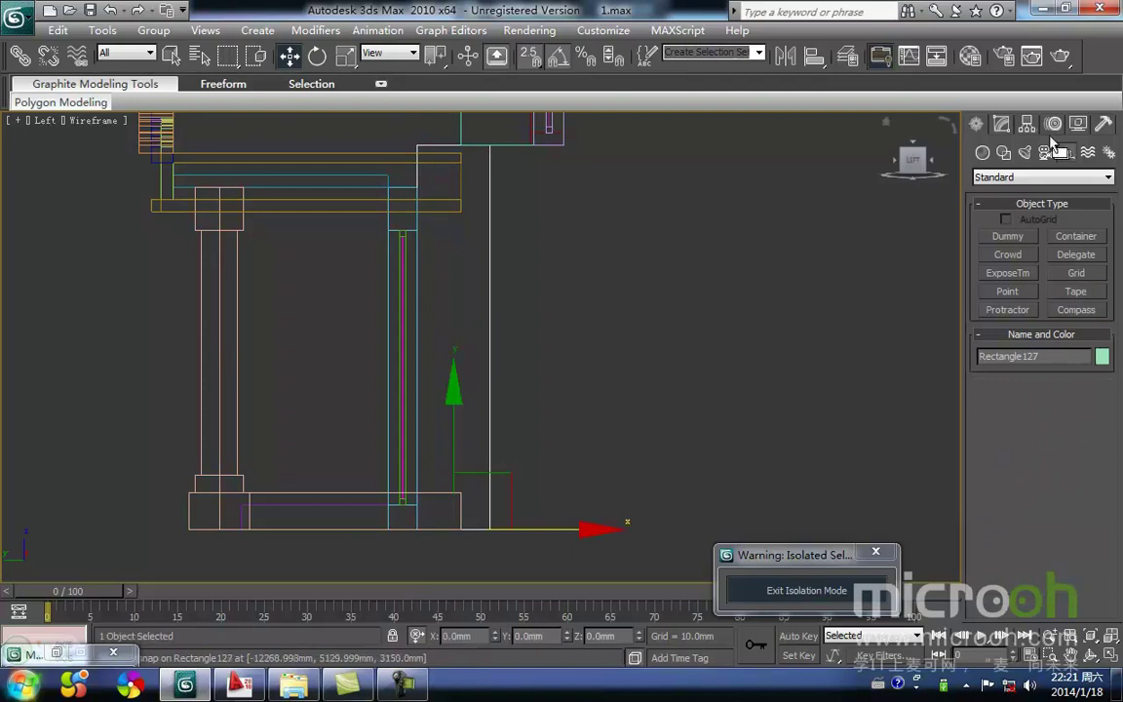
Set the lower wall piece's Extrude amount to 2850 mm and select both lower wall pieces.
click(1001, 124)
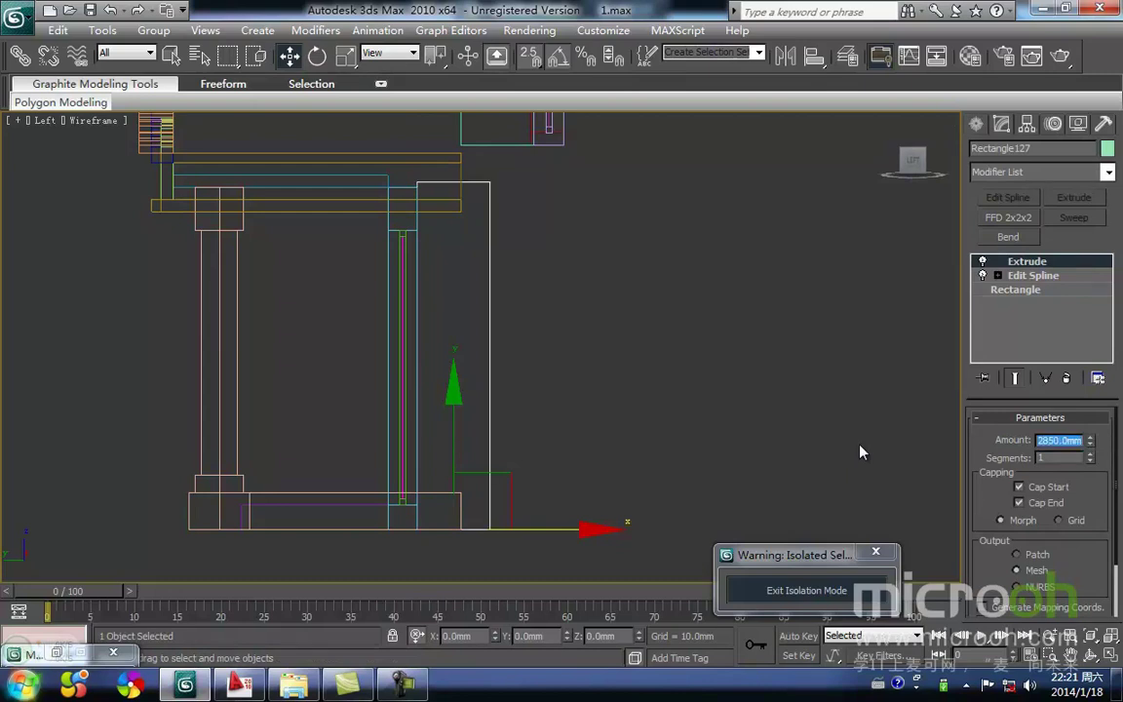
right_click(692, 383)
click(509, 316)
drag(529, 373, 472, 337)
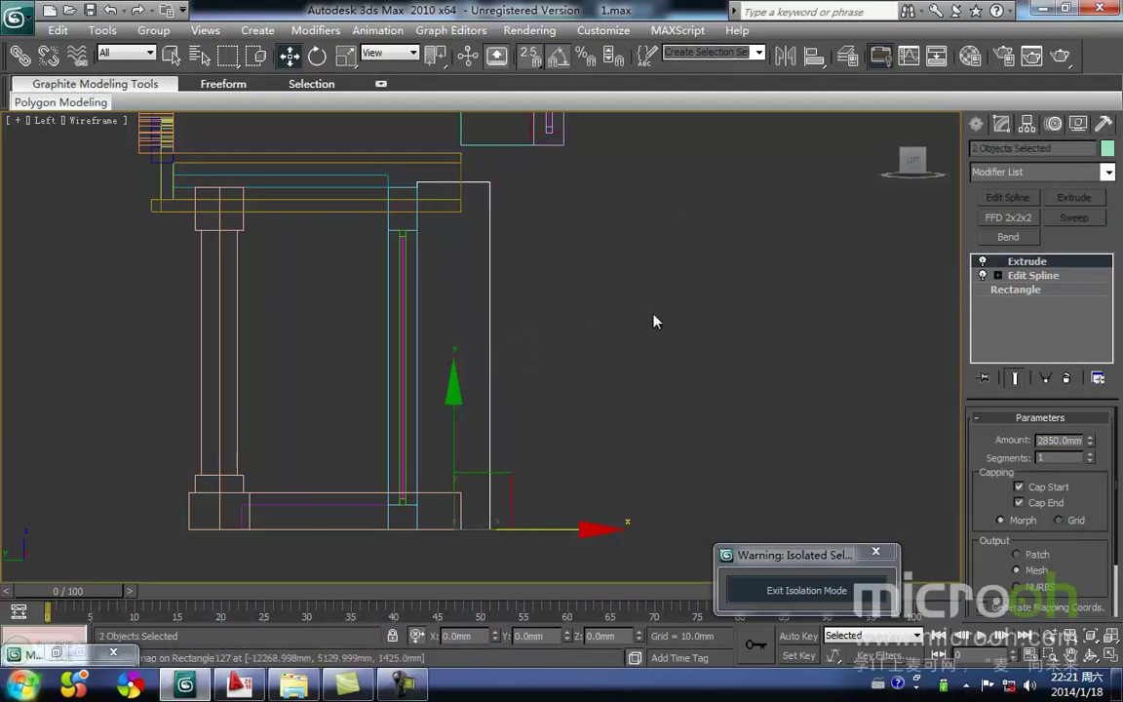
Measure again with the Tape helper from the wall base straight up to the porch beam's top corner.
click(975, 124)
click(1075, 291)
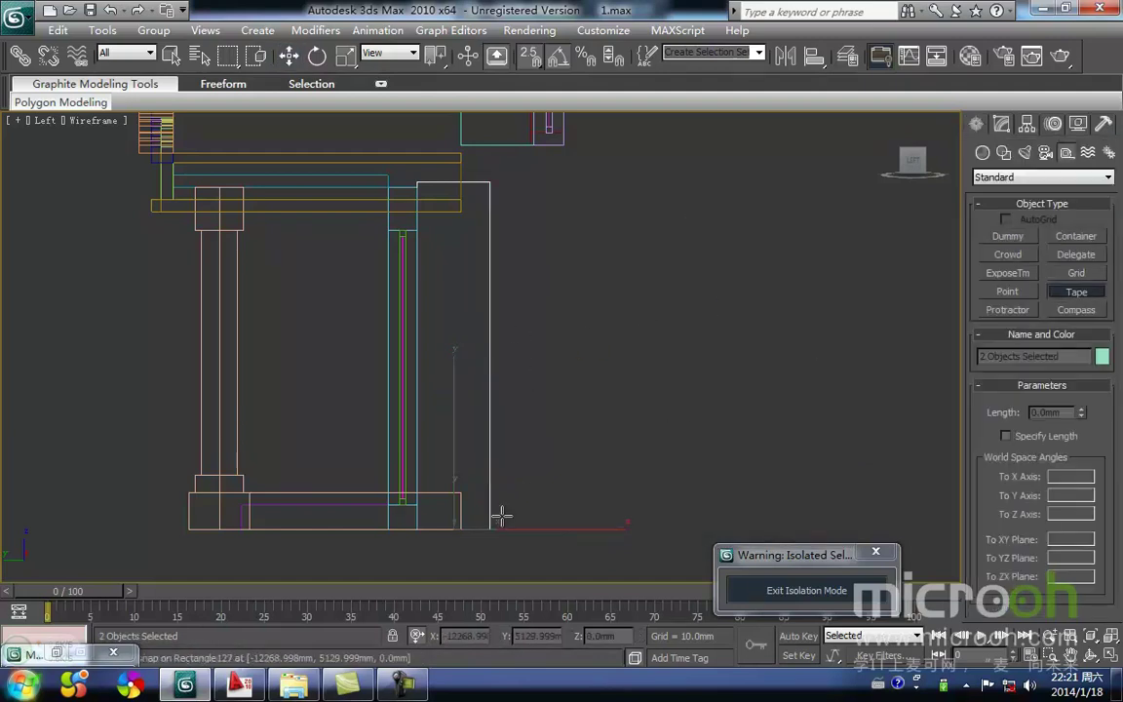
drag(454, 198, 417, 187)
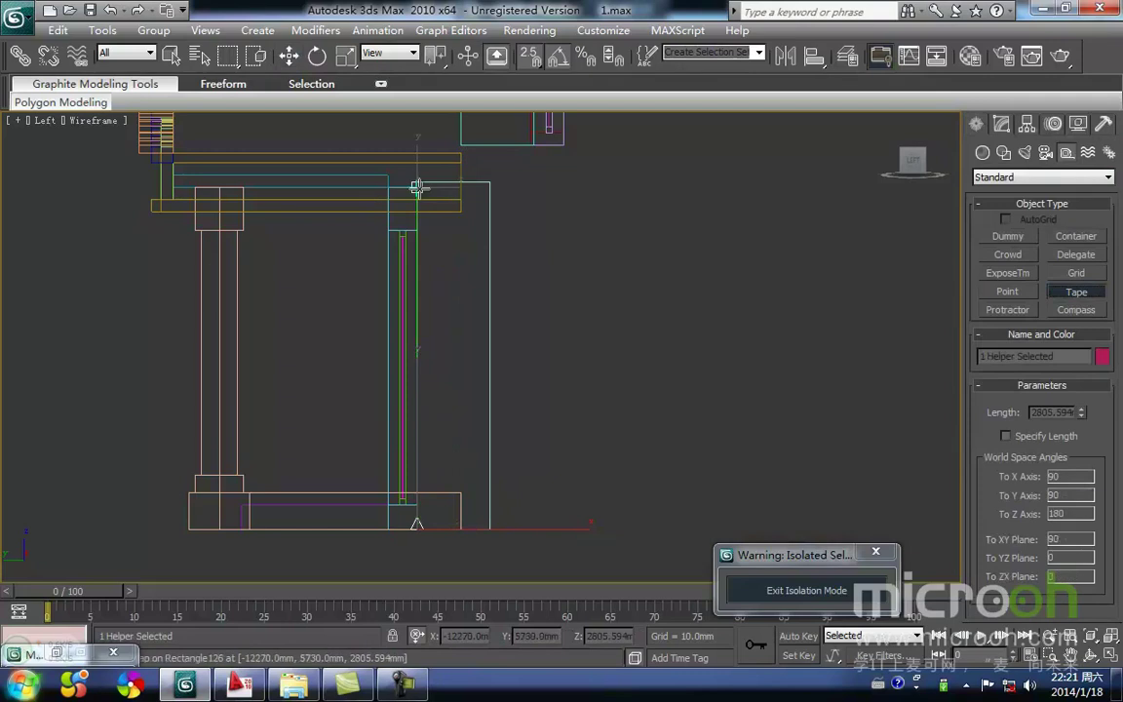
right_click(417, 187)
right_click(574, 276)
Set the Extrude amount of both lower wall pieces to 2805 mm.
drag(552, 383, 467, 326)
click(1007, 124)
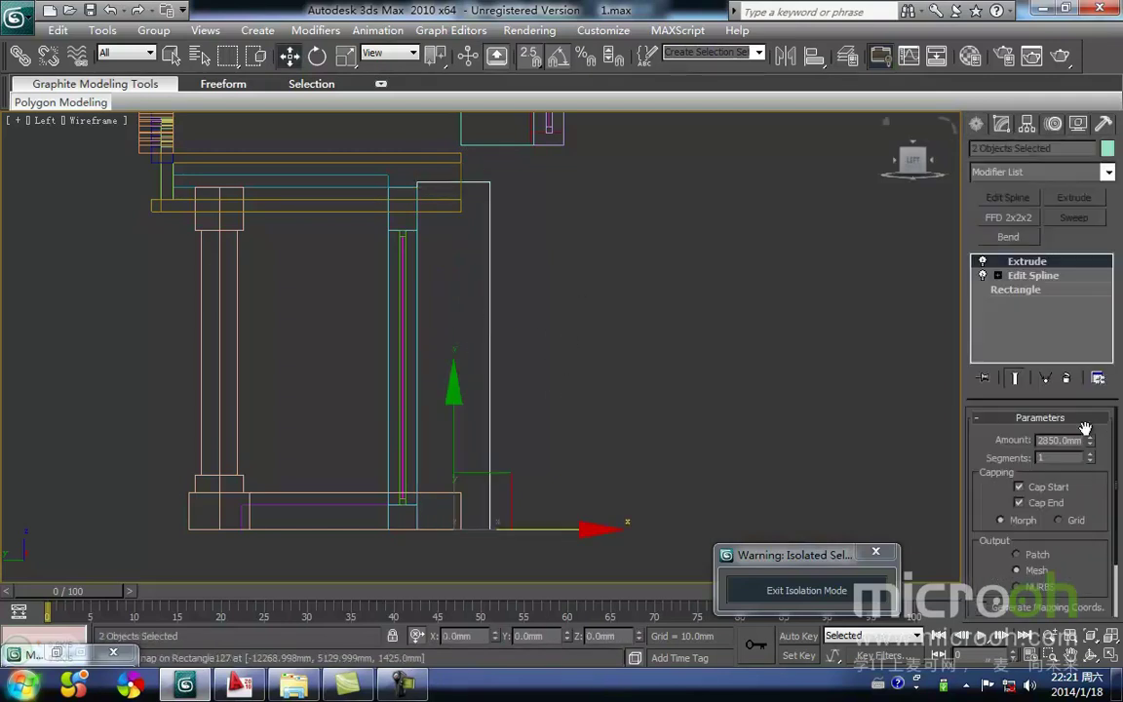
right_click(1090, 445)
text(2805)
key(Return)
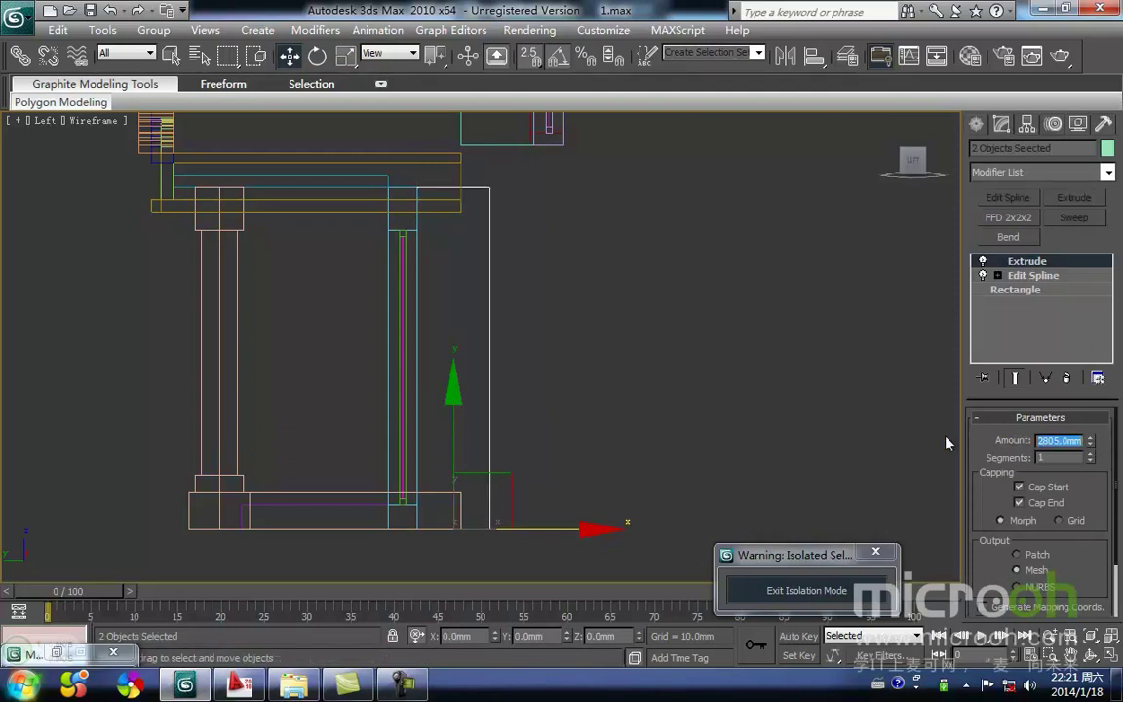
Open Group105, the upper wall column above the porch, for editing in the wireframe Left view.
alt+middle_drag(597, 271, 475, 333)
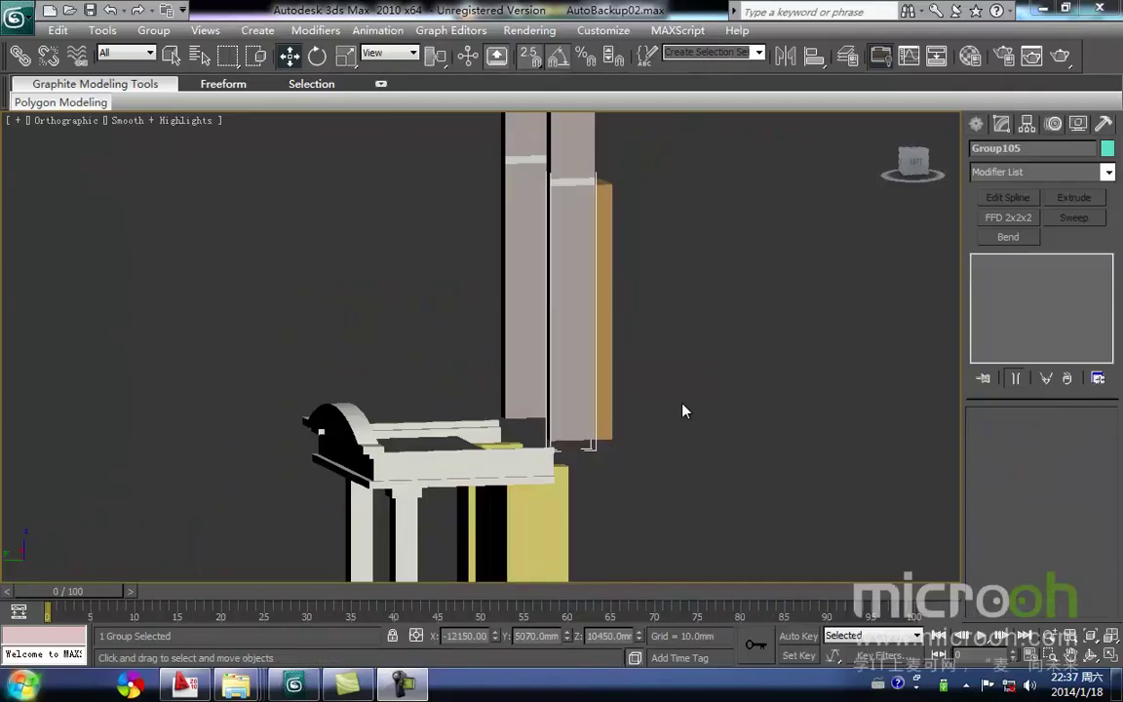
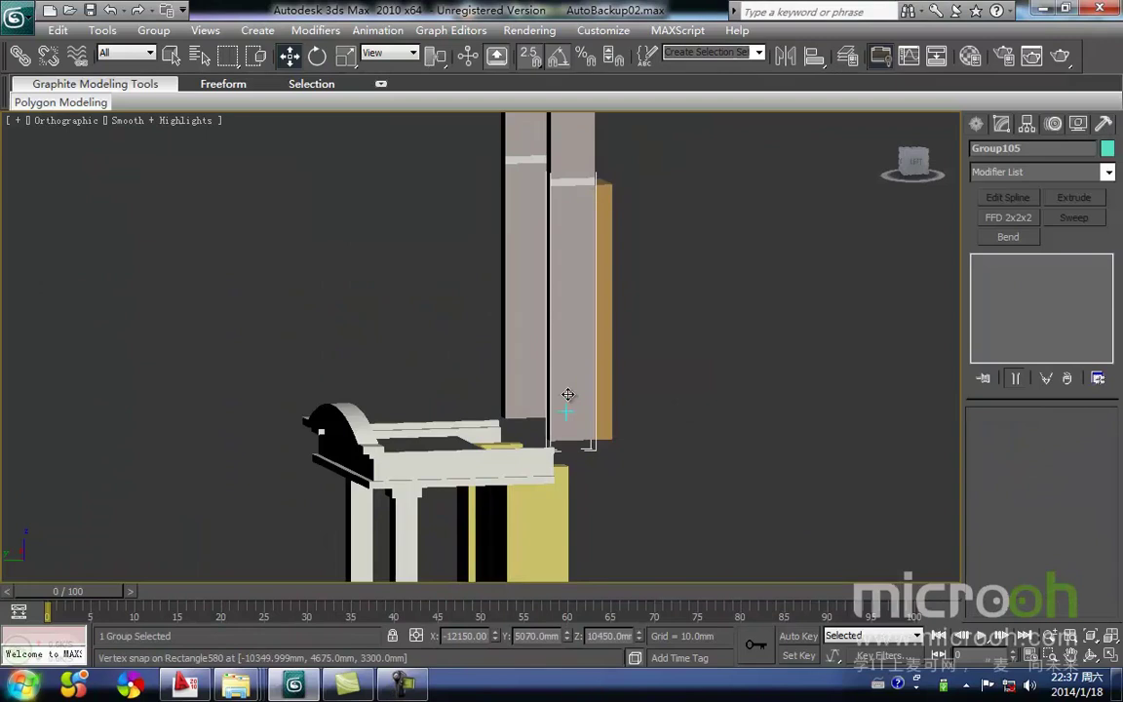
key(l)
scroll(570, 390, up, 4)
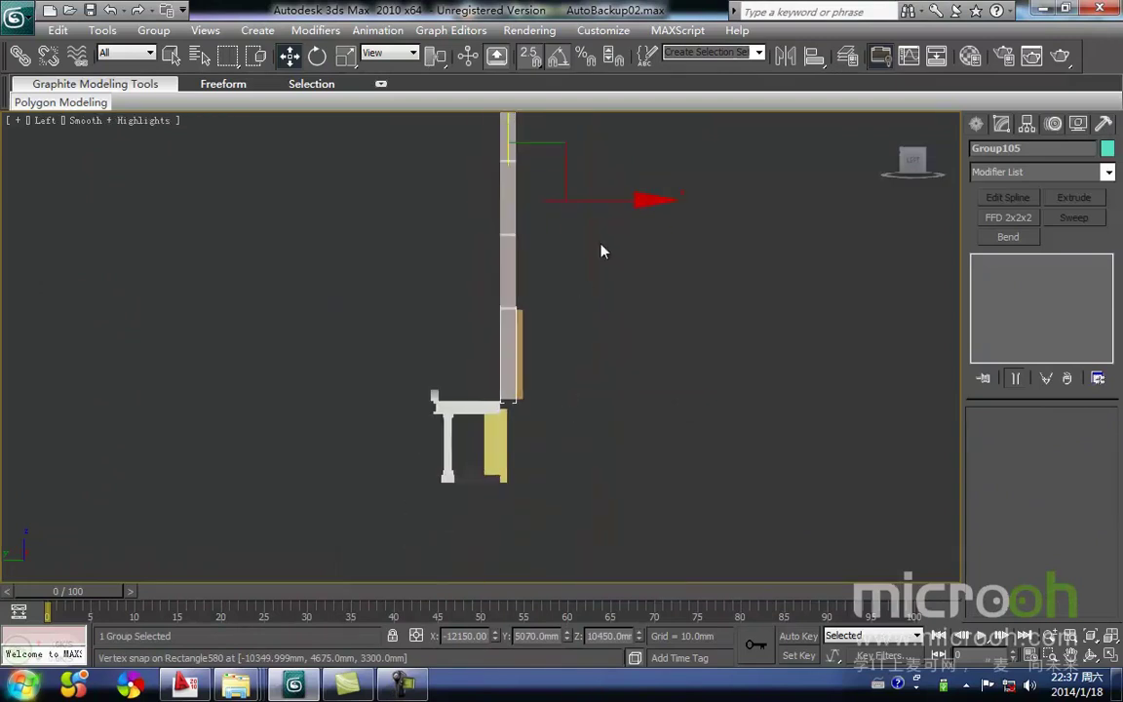
scroll(512, 395, up, 4)
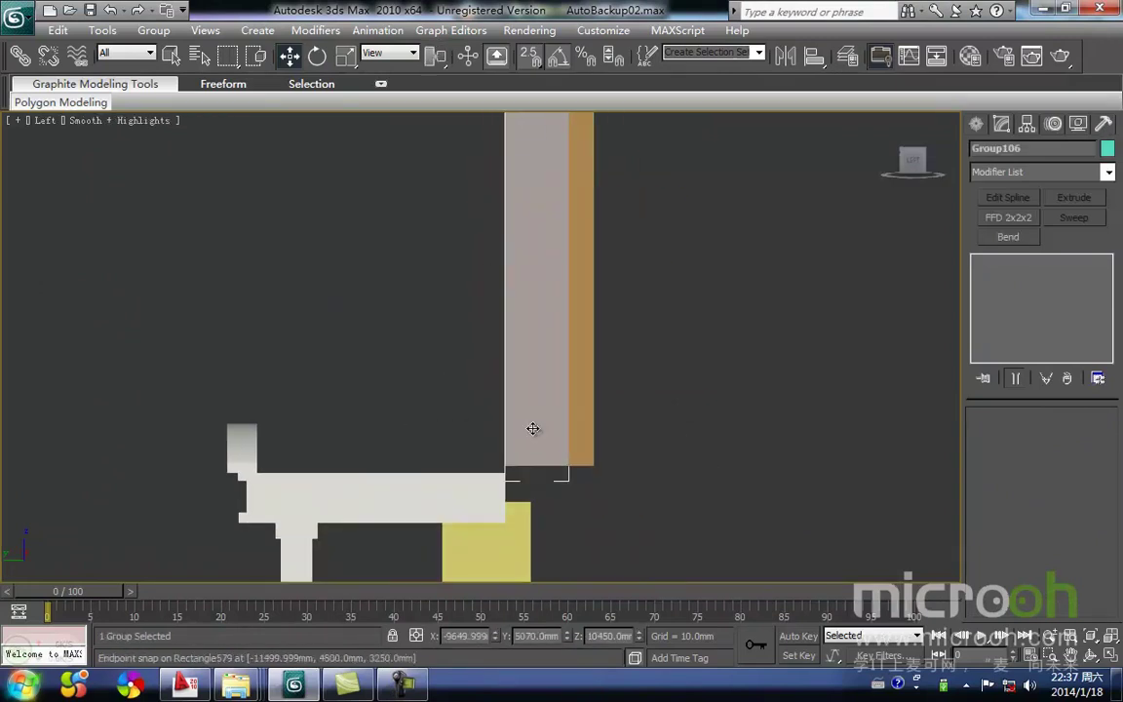
key(F3)
middle_drag(544, 321, 529, 472)
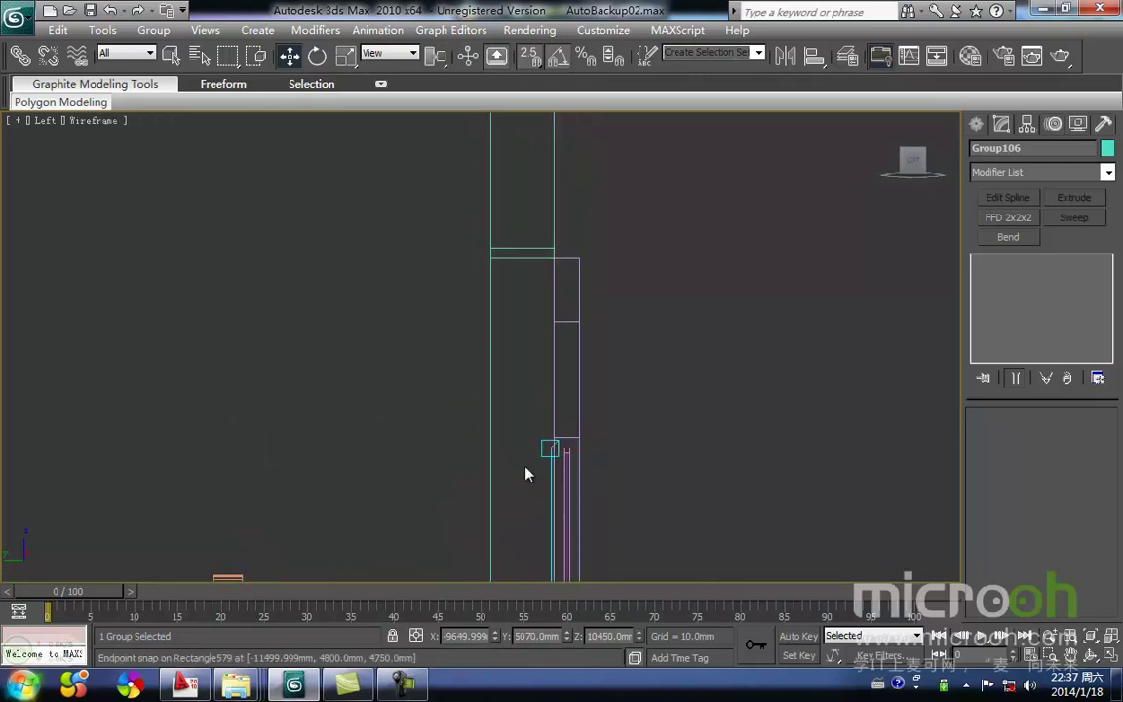
click(492, 471)
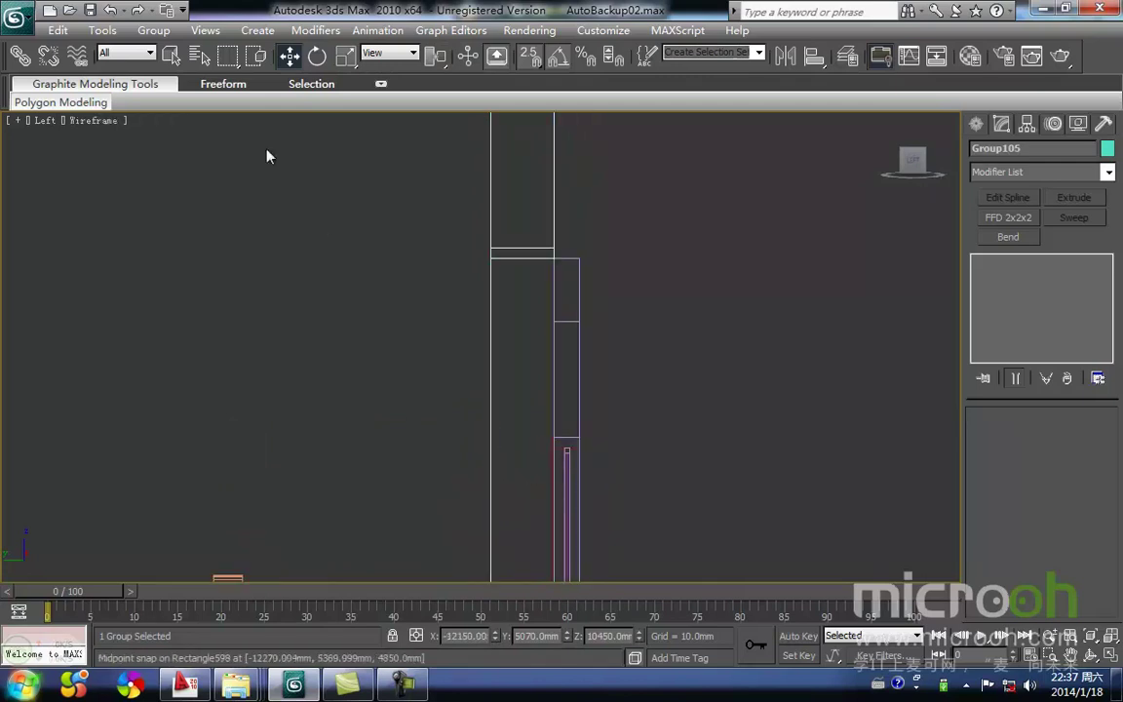
click(155, 30)
click(198, 101)
Select the lowest wall piece (Rectangle598) inside the opened group and show it in the Left view.
middle_drag(673, 490, 637, 355)
scroll(636, 389, down, 2)
mouse_move(621, 494)
alt+middle_down()
mouse_move(652, 521)
mouse_move(626, 446)
mouse_move(637, 476)
alt+middle_up()
click(515, 449)
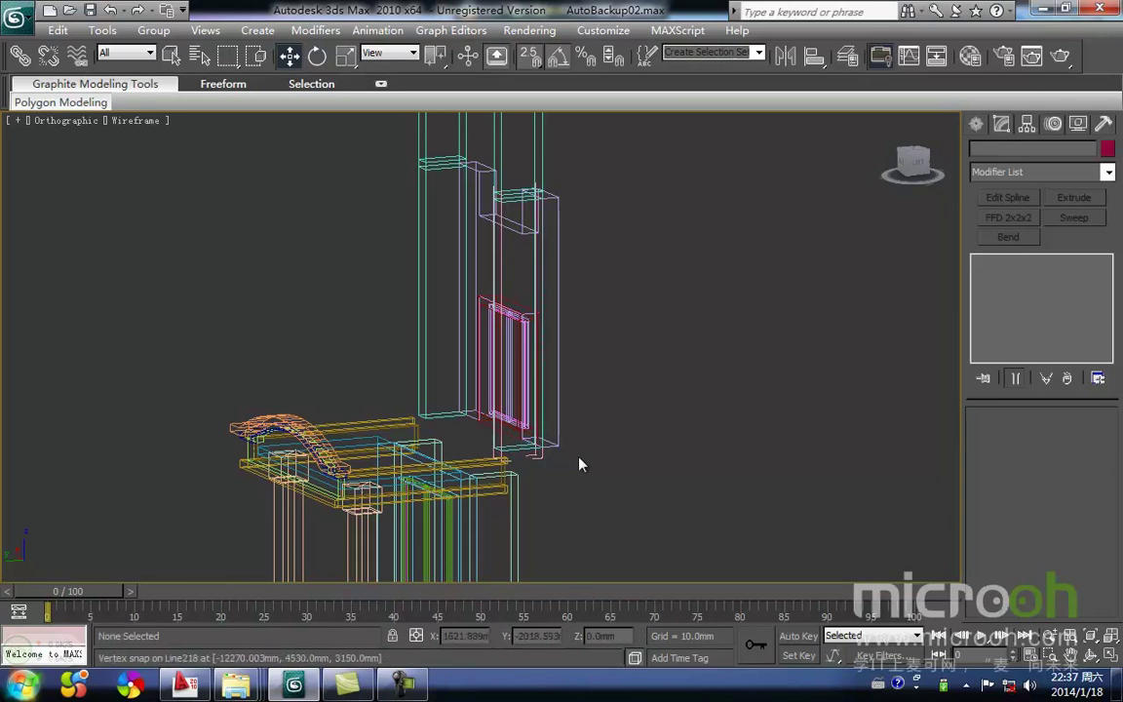
click(518, 449)
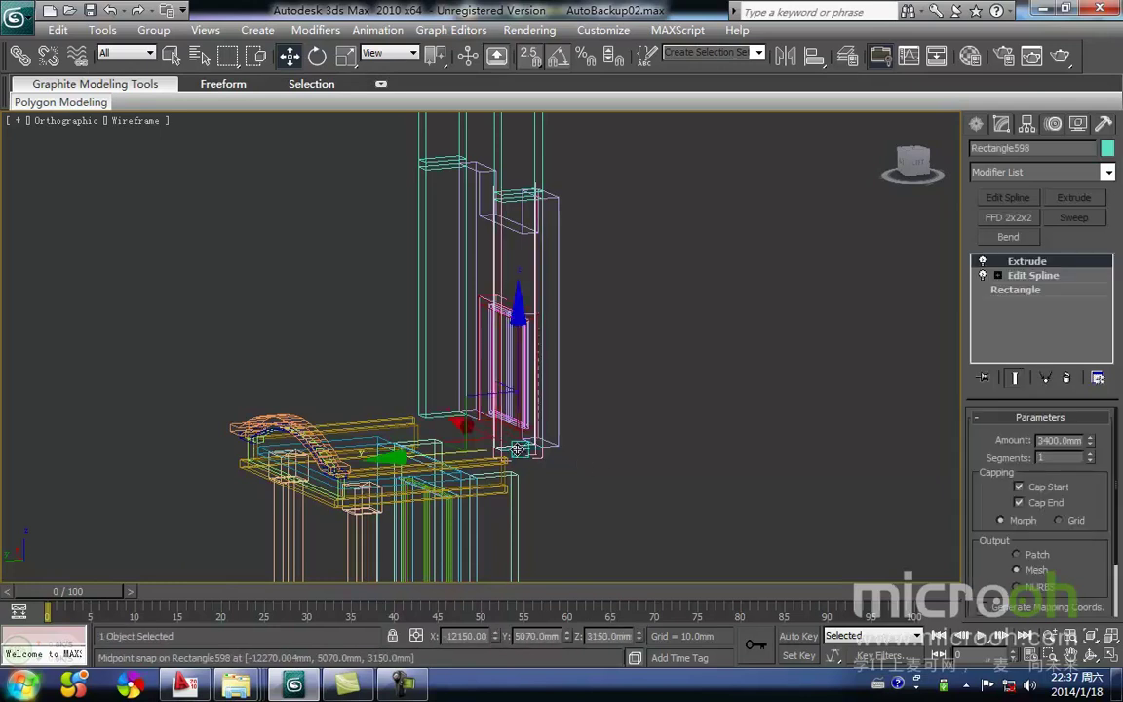
scroll(517, 448, up, 5)
key(l)
scroll(517, 375, down, 5)
scroll(516, 419, up, 3)
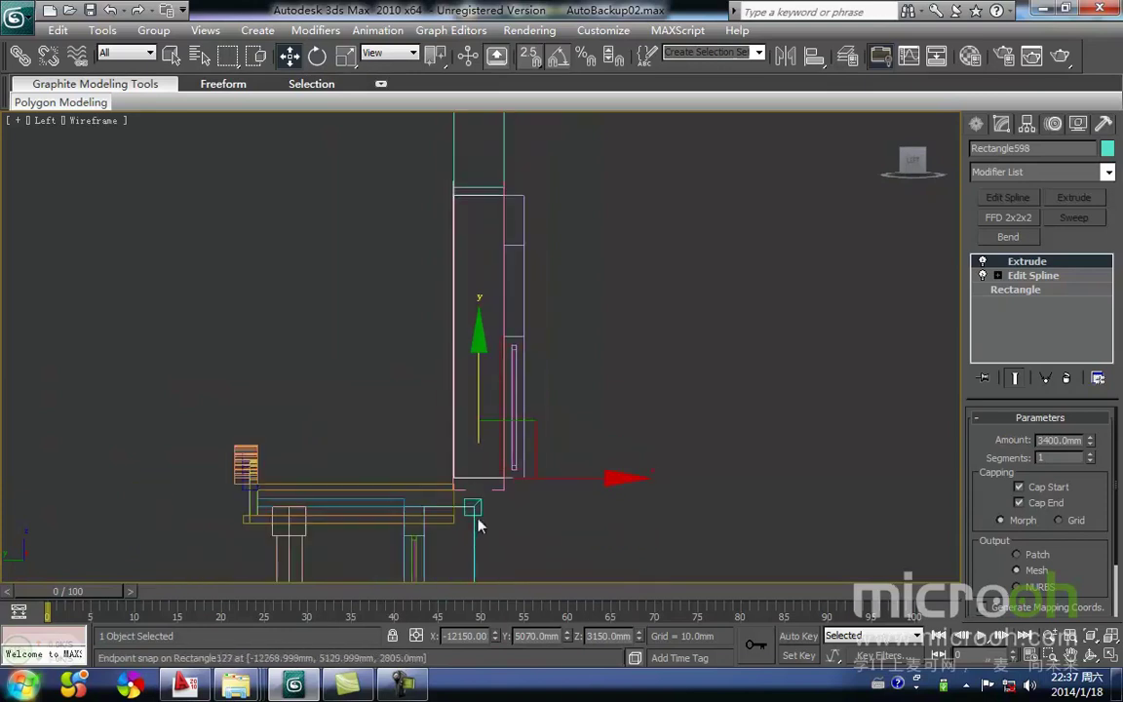
middle_drag(476, 509, 590, 501)
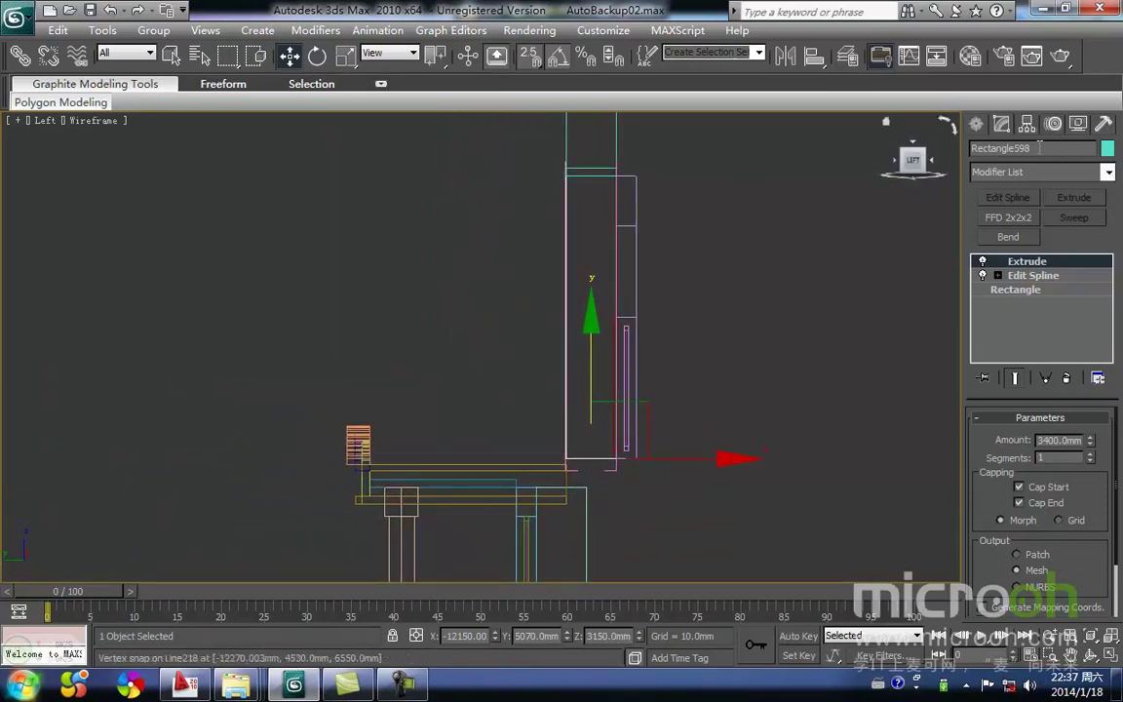
Measure the height from the lower wall's top edge to the upper wall piece's top with a temporary circle, and undo the circle.
click(979, 124)
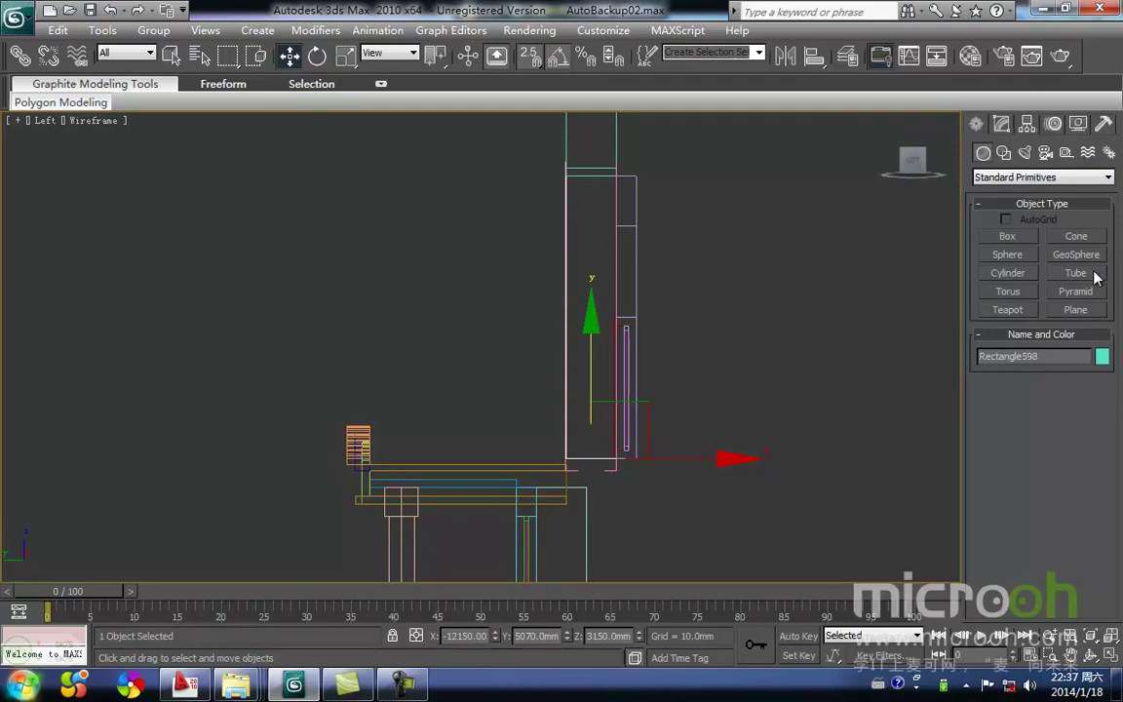
click(1003, 152)
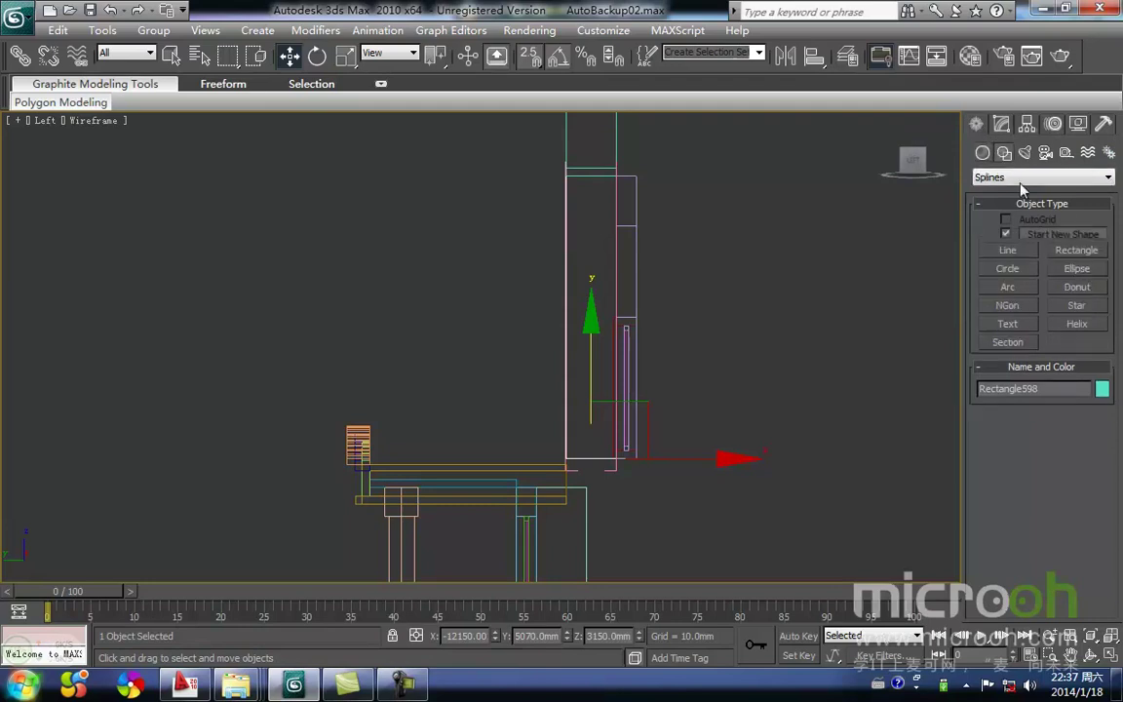
click(1008, 269)
drag(585, 488, 589, 175)
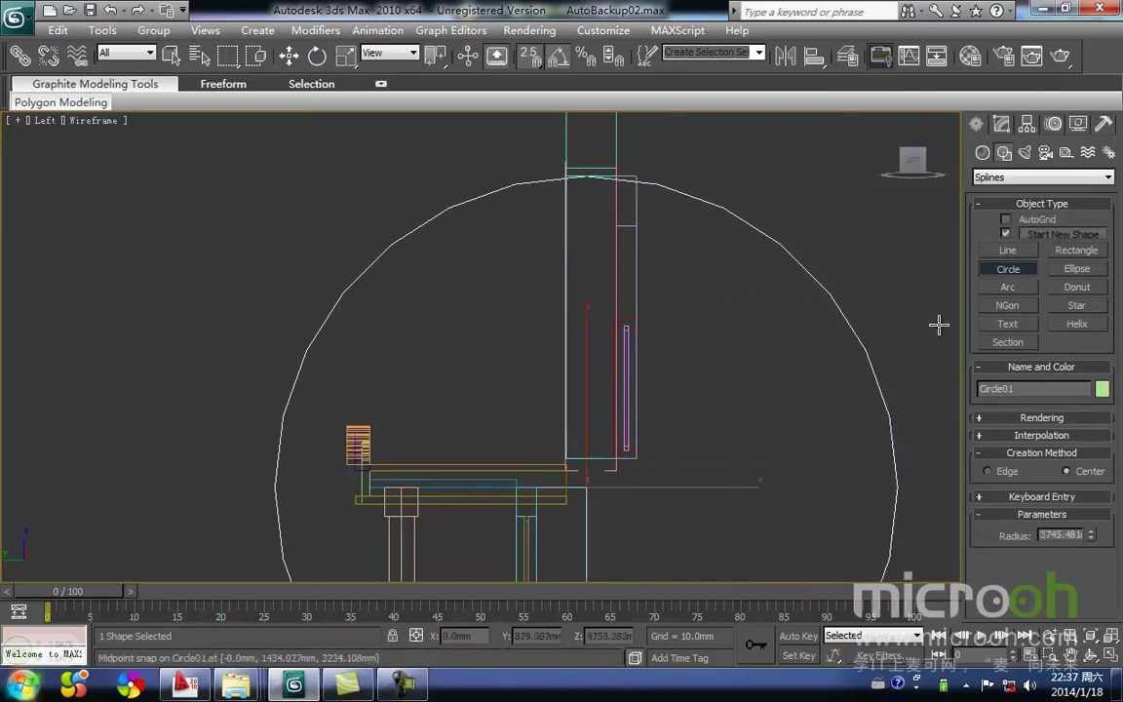
key(w)
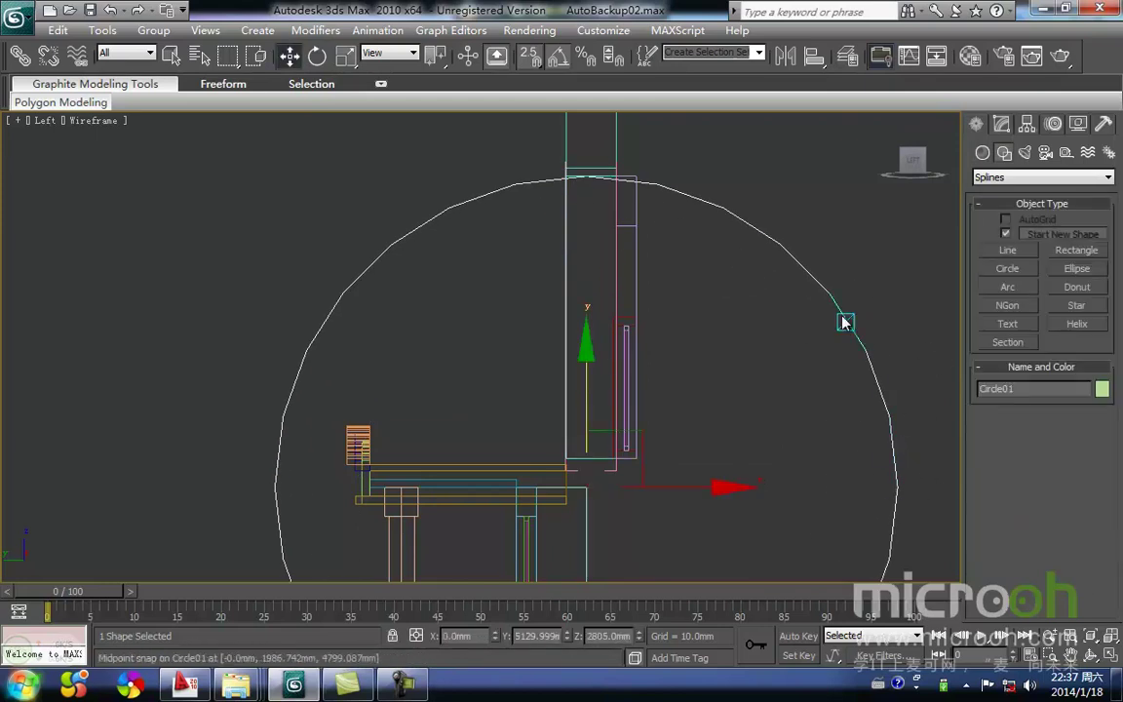
key(ctrl+z)
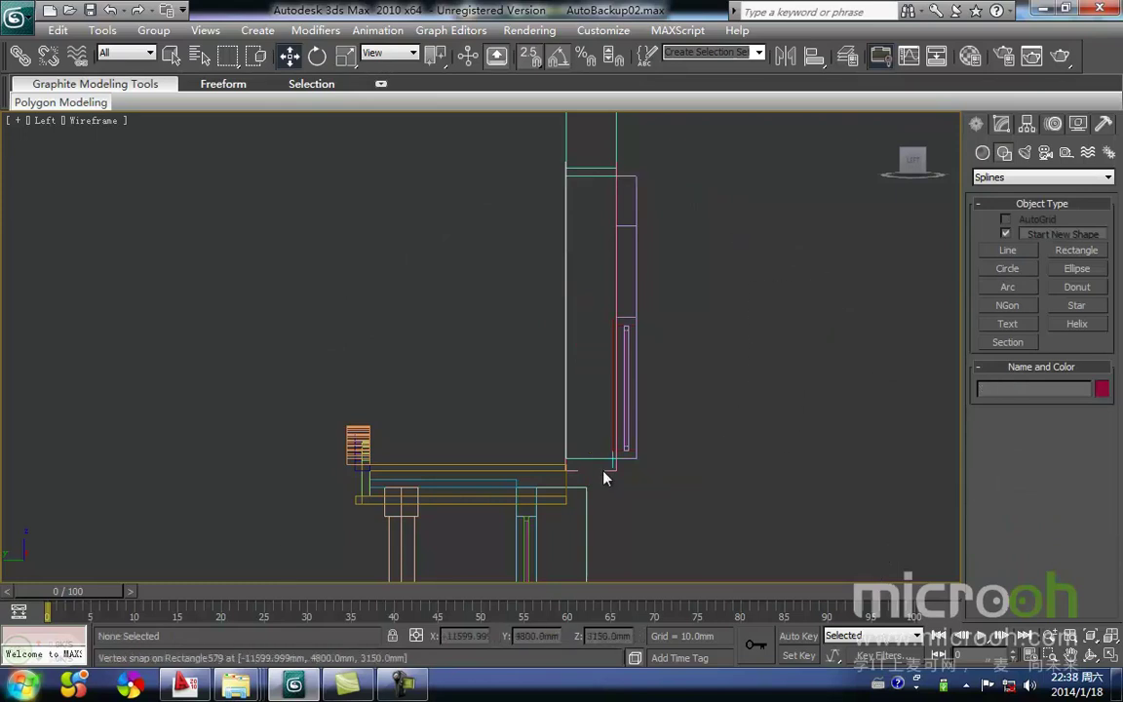
Set the Extrude amount of the upper column's lowest wall piece to 3745 mm.
click(1004, 125)
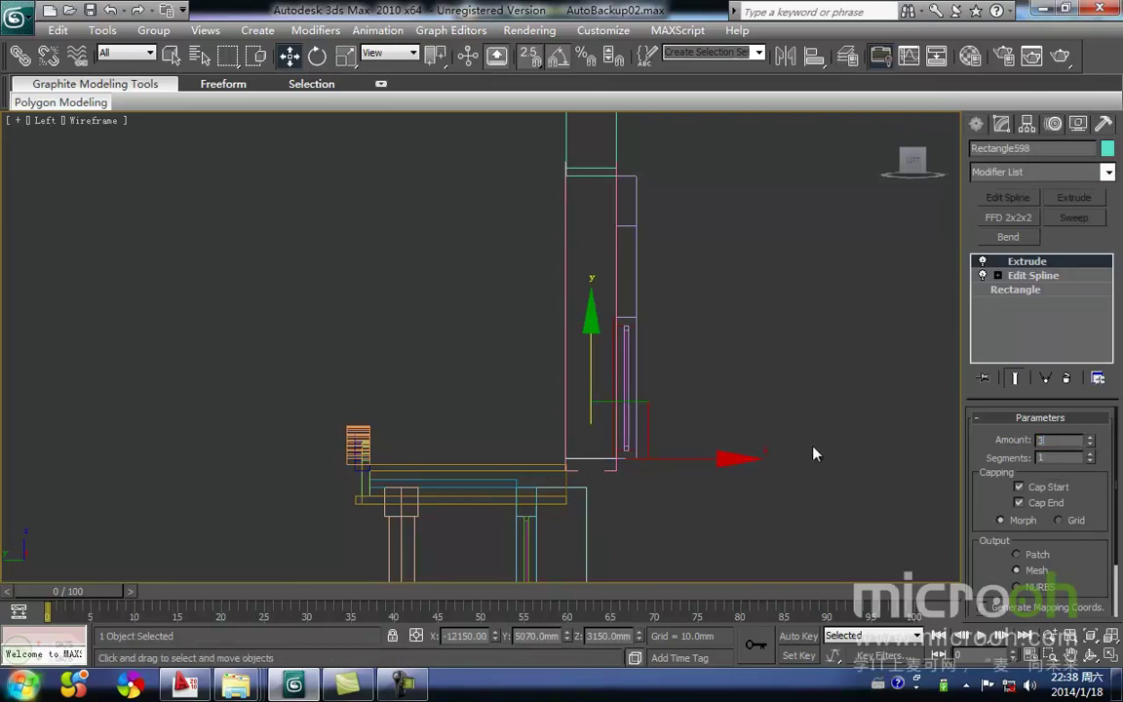
text(3745)
key(Return)
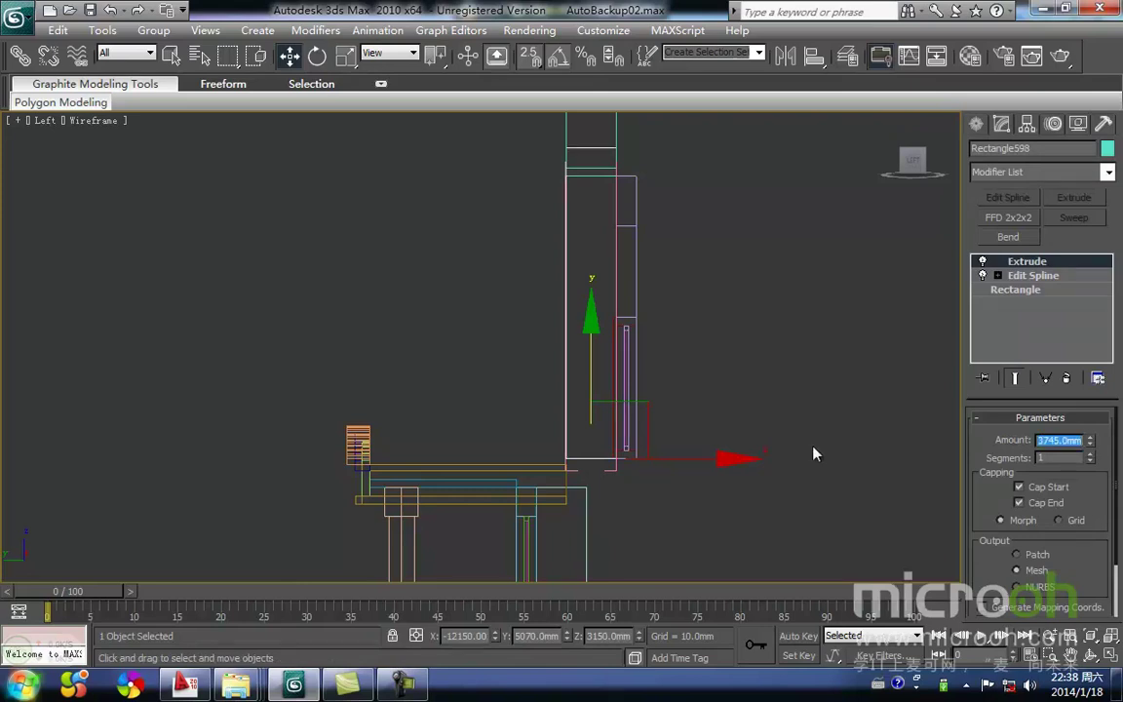
Move the extended wall piece down so its base snaps to the lower wall's top edge at Z 2805 mm.
middle_drag(724, 336, 758, 258)
scroll(704, 370, up, 2)
mouse_move(702, 371)
middle_down()
mouse_move(615, 277)
mouse_move(589, 338)
middle_up()
key(space)
scroll(601, 406, down, 4)
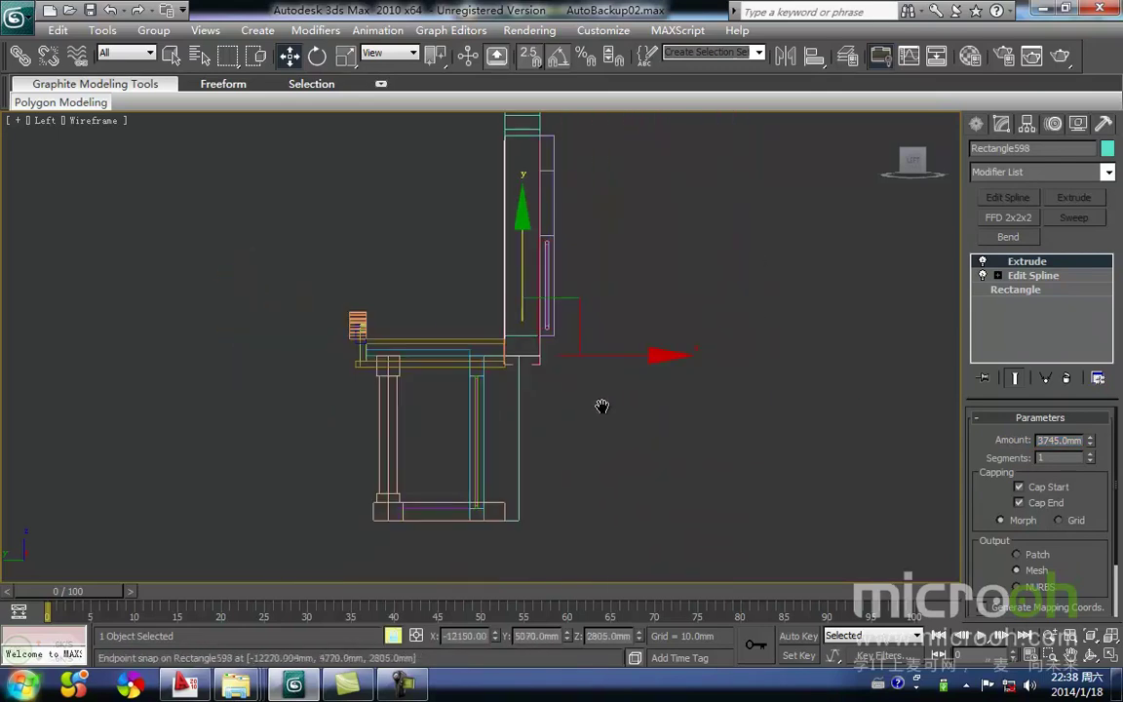
Check the moved wall piece in a shaded 3D view and open the neighbouring wall column, Group106, for editing.
mouse_move(624, 416)
alt+middle_down()
mouse_move(668, 448)
mouse_move(502, 445)
alt+middle_up()
key(F3)
mouse_move(719, 338)
middle_down()
mouse_move(652, 303)
mouse_move(610, 347)
middle_up()
scroll(652, 303, up, 4)
scroll(592, 290, up, 4)
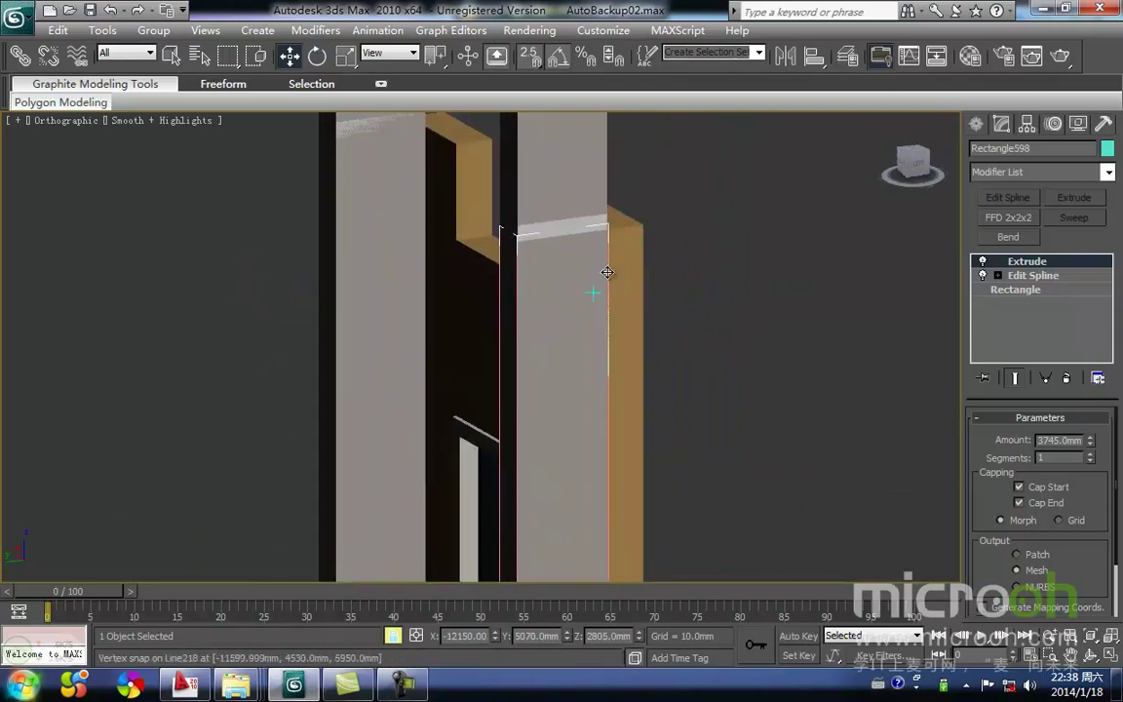
scroll(731, 295, down, 3)
click(593, 356)
click(364, 283)
middle_drag(363, 283, 508, 366)
click(153, 30)
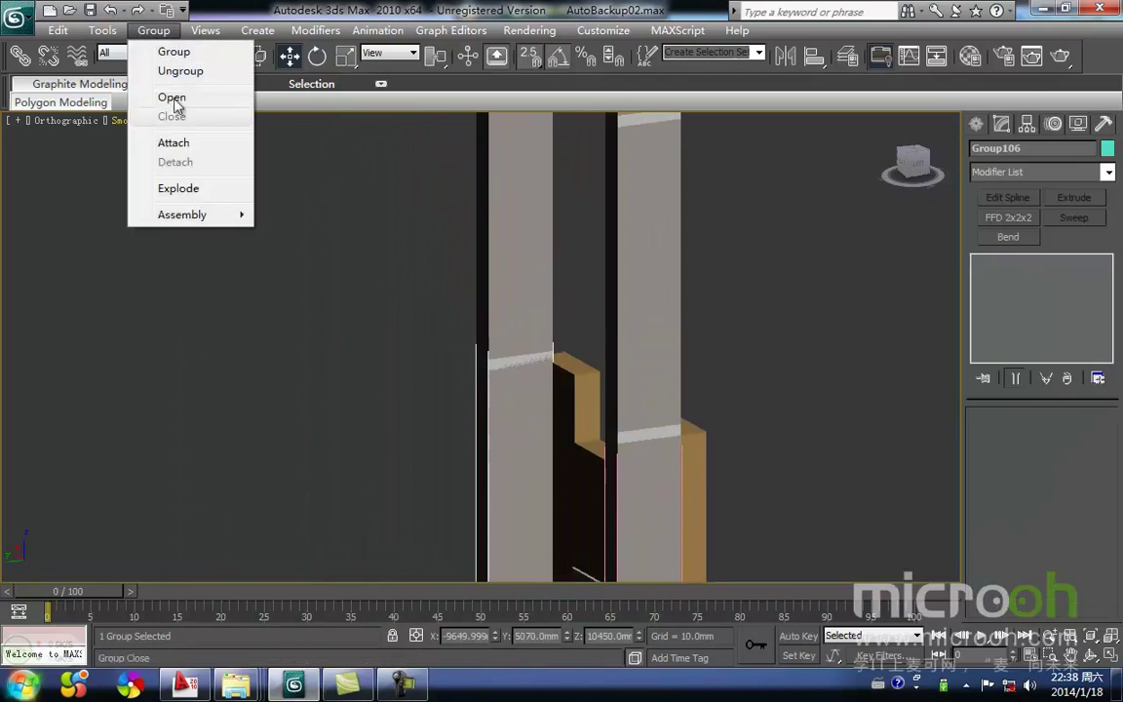
click(172, 97)
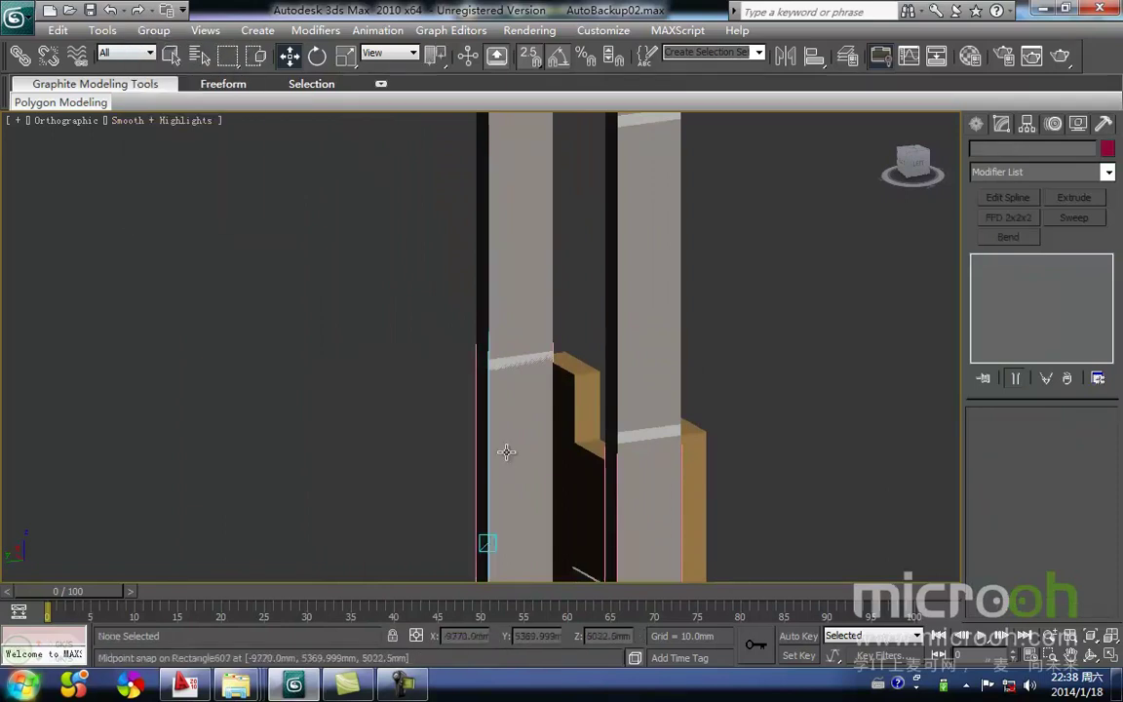
Move the neighbouring column's lowest wall piece, extruded 3745 mm, down so its base snaps to the lower wall's top edge.
middle_drag(513, 451, 513, 321)
click(517, 509)
key(F3)
middle_drag(519, 504, 482, 550)
key(F3)
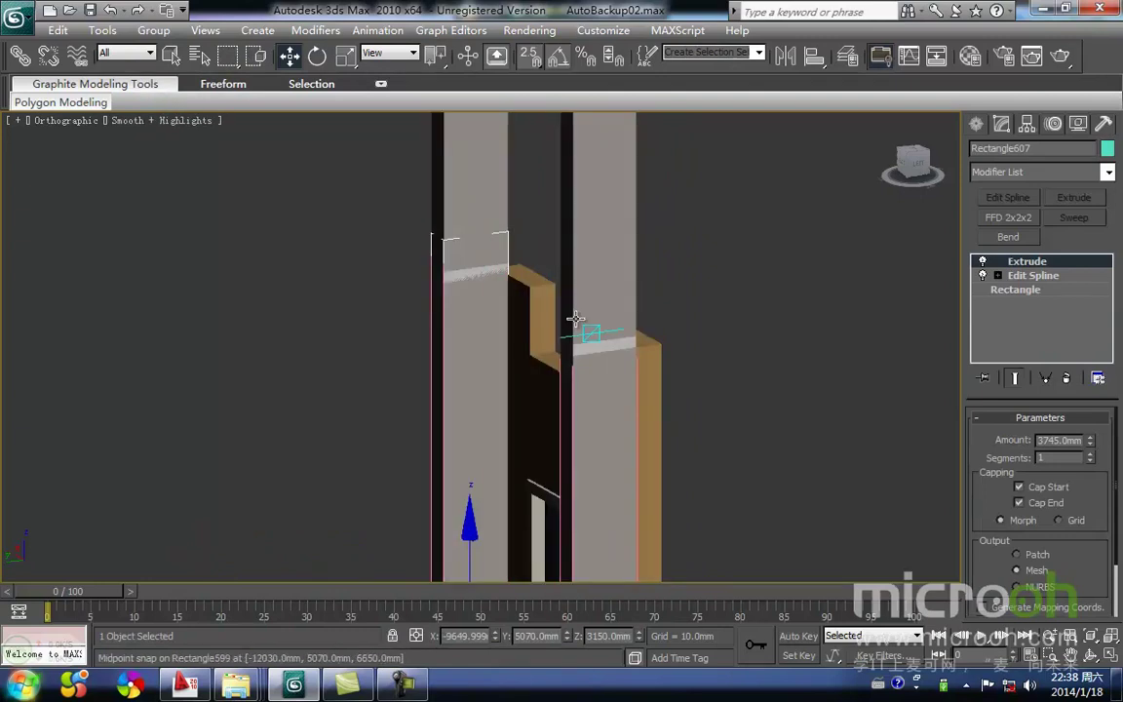
middle_drag(574, 311, 591, 260)
key(F3)
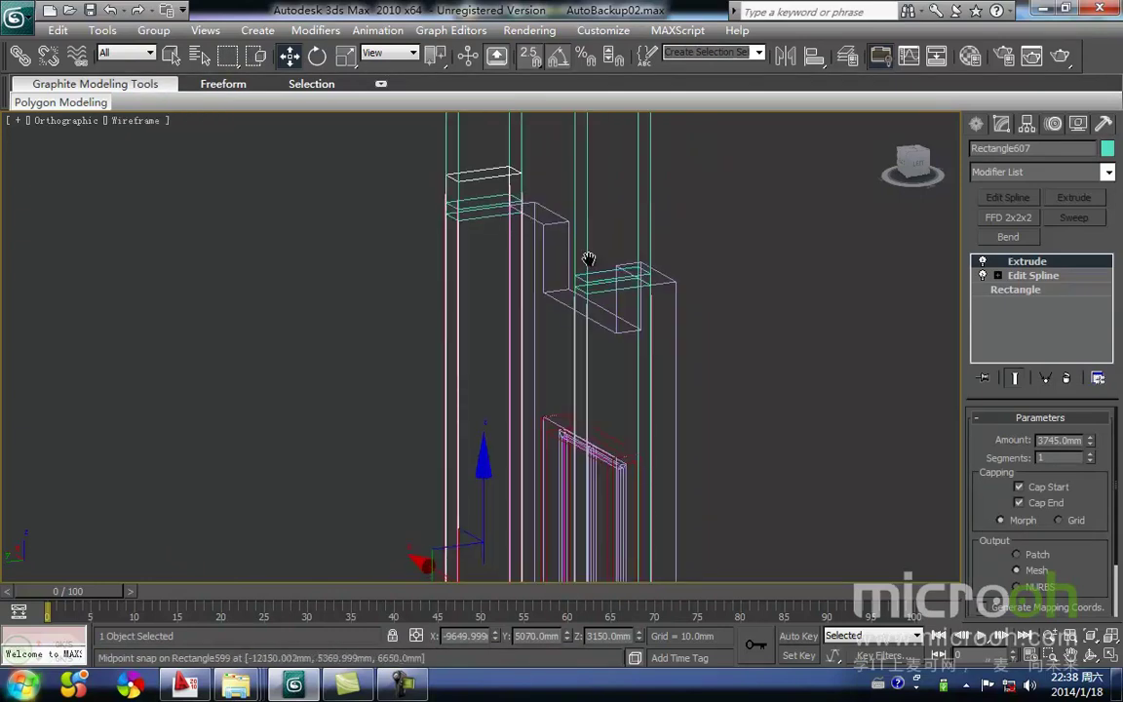
key(l)
key(space)
middle_drag(589, 260, 589, 225)
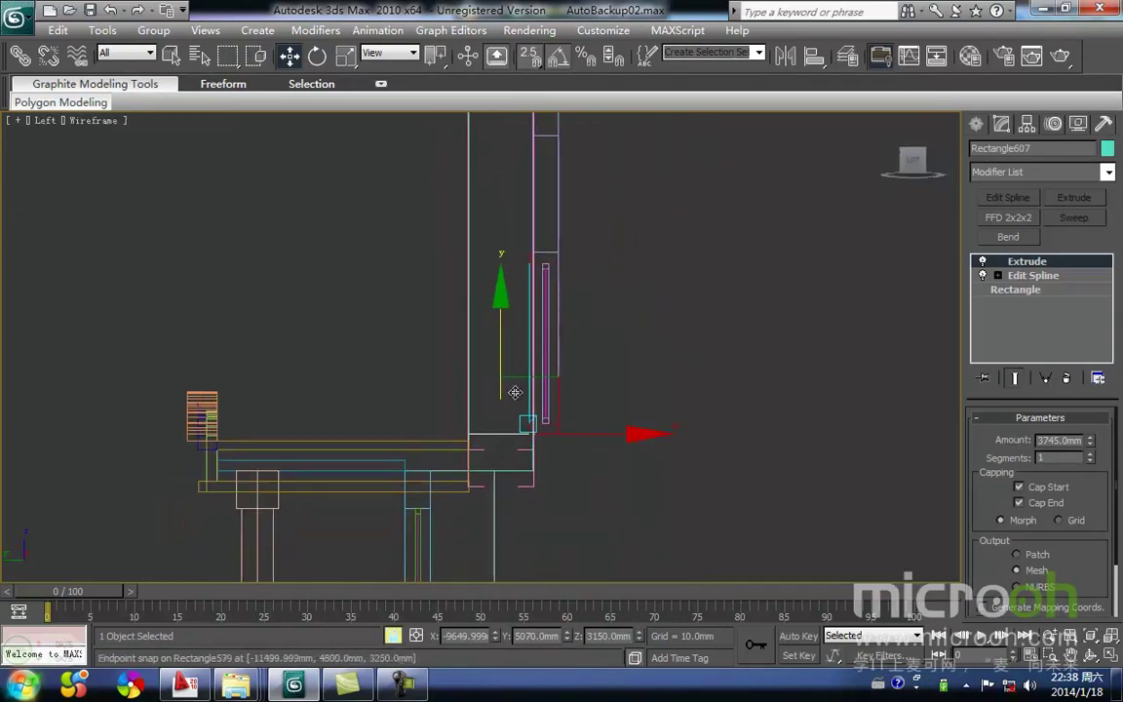
drag(494, 444, 495, 471)
middle_drag(538, 503, 404, 365)
scroll(522, 489, down, 4)
scroll(634, 466, up, 2)
Examine the junction between the lowered wall pieces, the window wall and the porch roof in a shaded 3D view.
key(F3)
middle_drag(599, 378, 372, 369)
click(392, 384)
scroll(292, 341, up, 4)
middle_drag(78, 312, 411, 413)
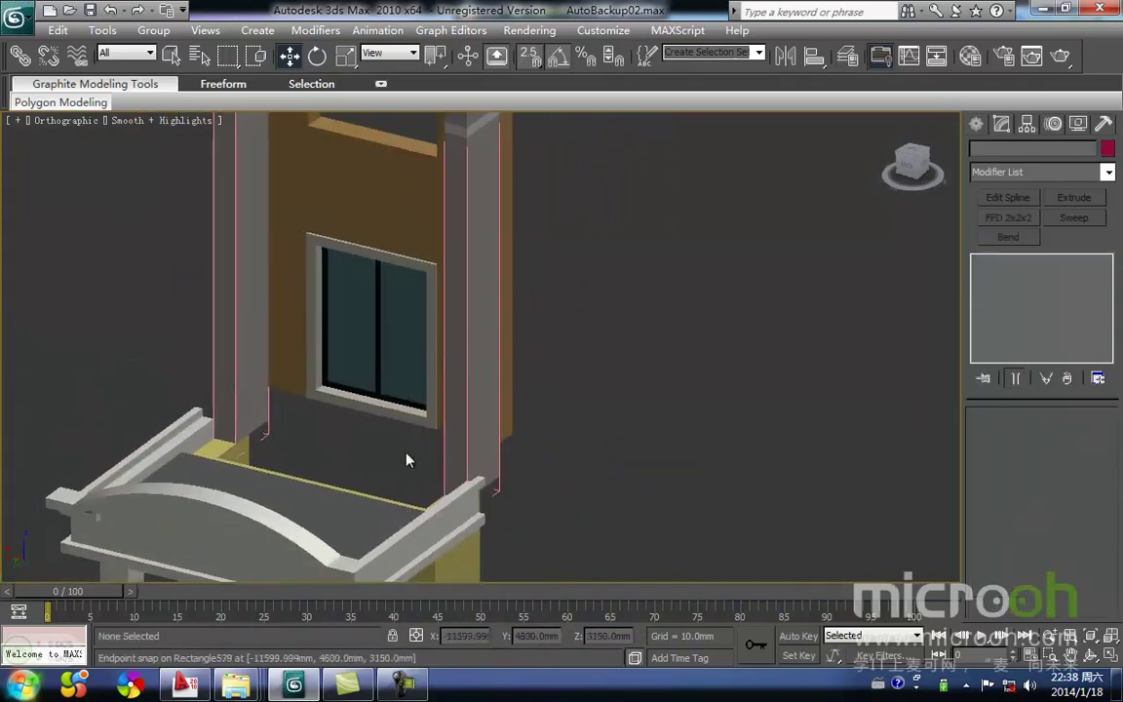
middle_drag(476, 430, 485, 410)
middle_drag(424, 439, 443, 394)
middle_drag(592, 396, 527, 416)
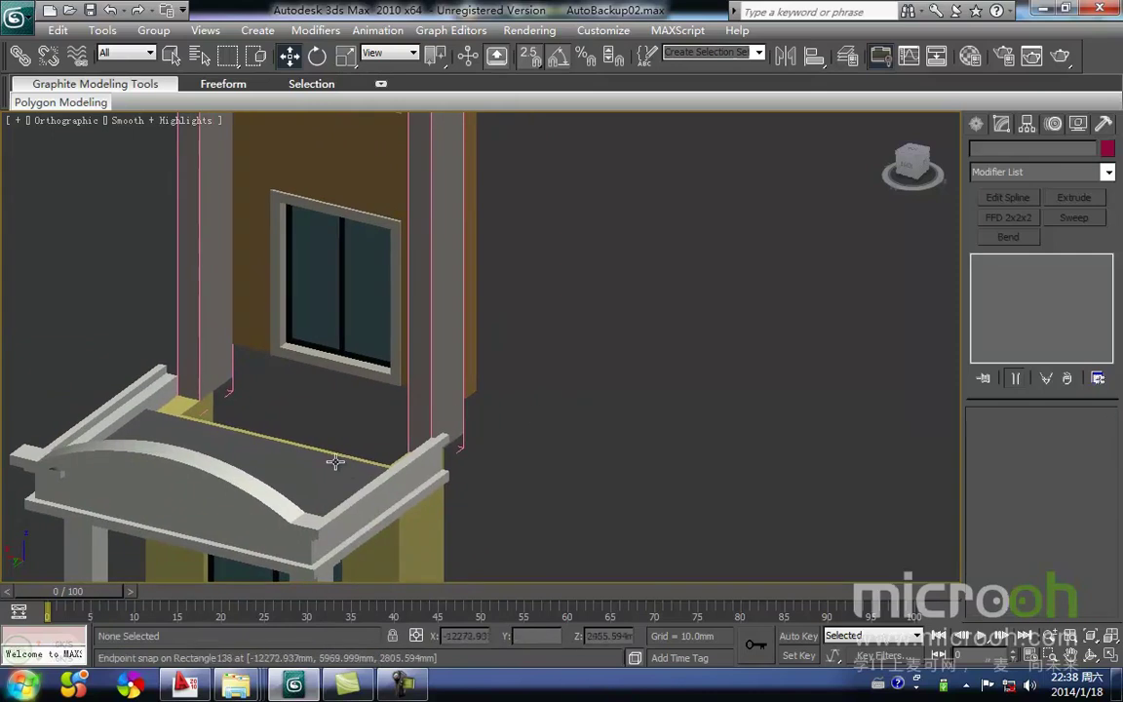
middle_drag(284, 490, 328, 402)
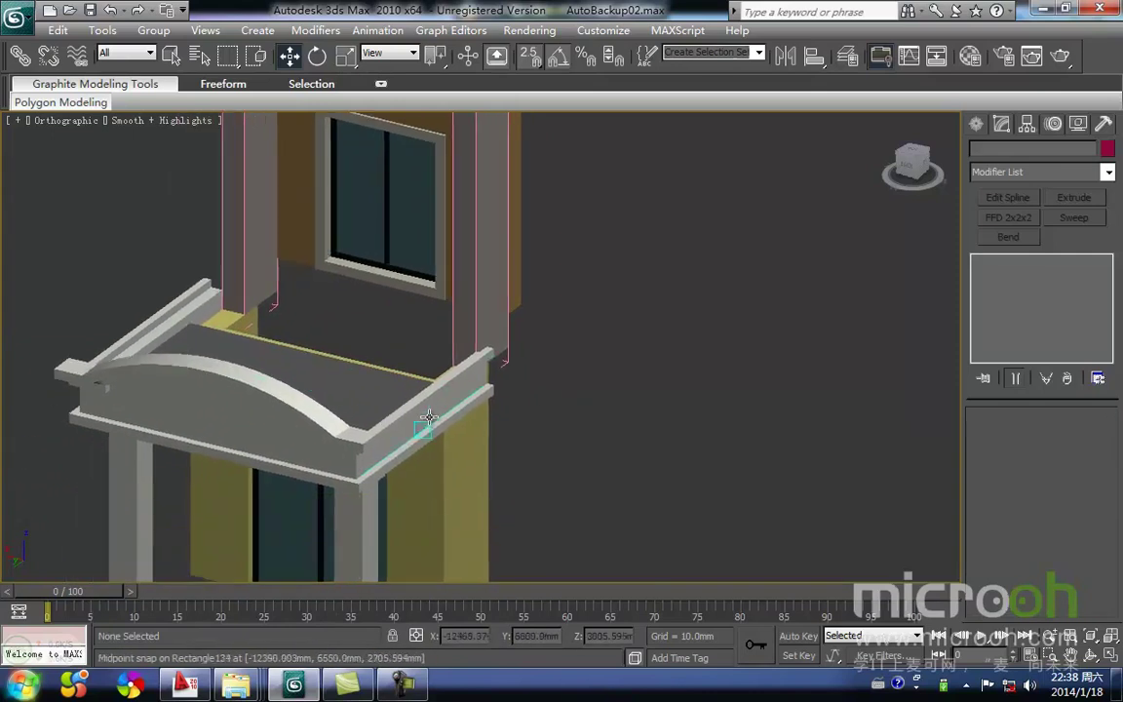
Add an Edit Spline modifier beneath the porch roof slab's Extrude and switch to vertex editing in the top view.
click(384, 399)
scroll(438, 403, down, 3)
alt+middle_drag(475, 421, 401, 441)
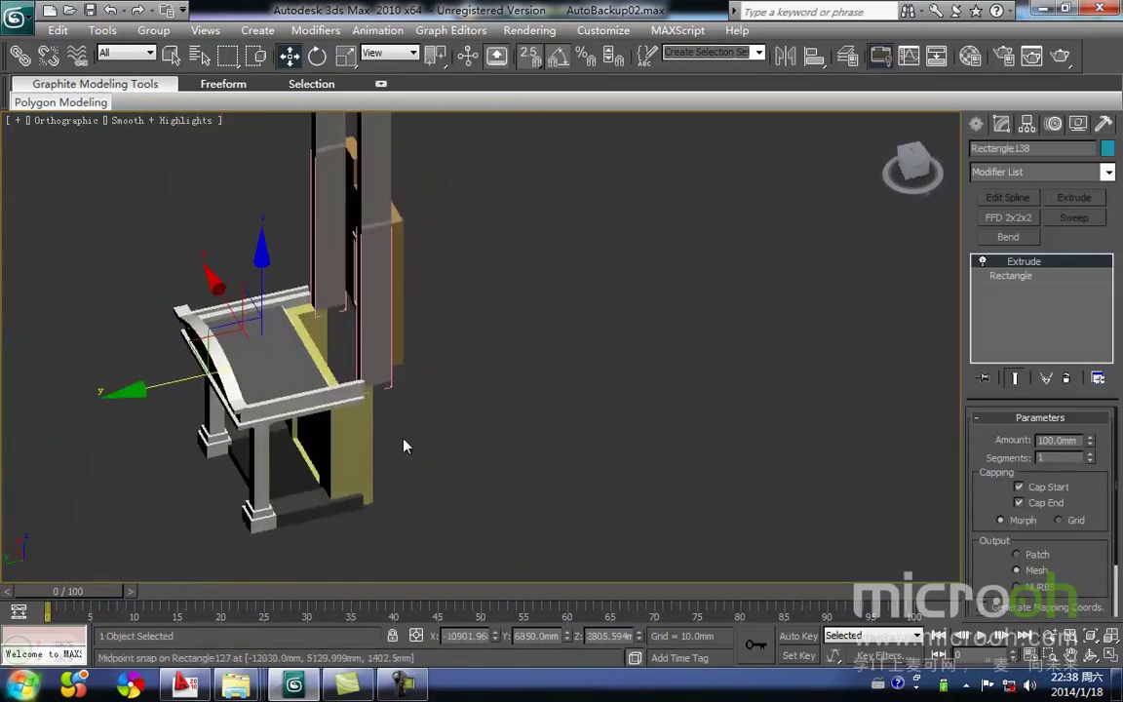
key(F3)
middle_drag(273, 280, 341, 283)
key(F3)
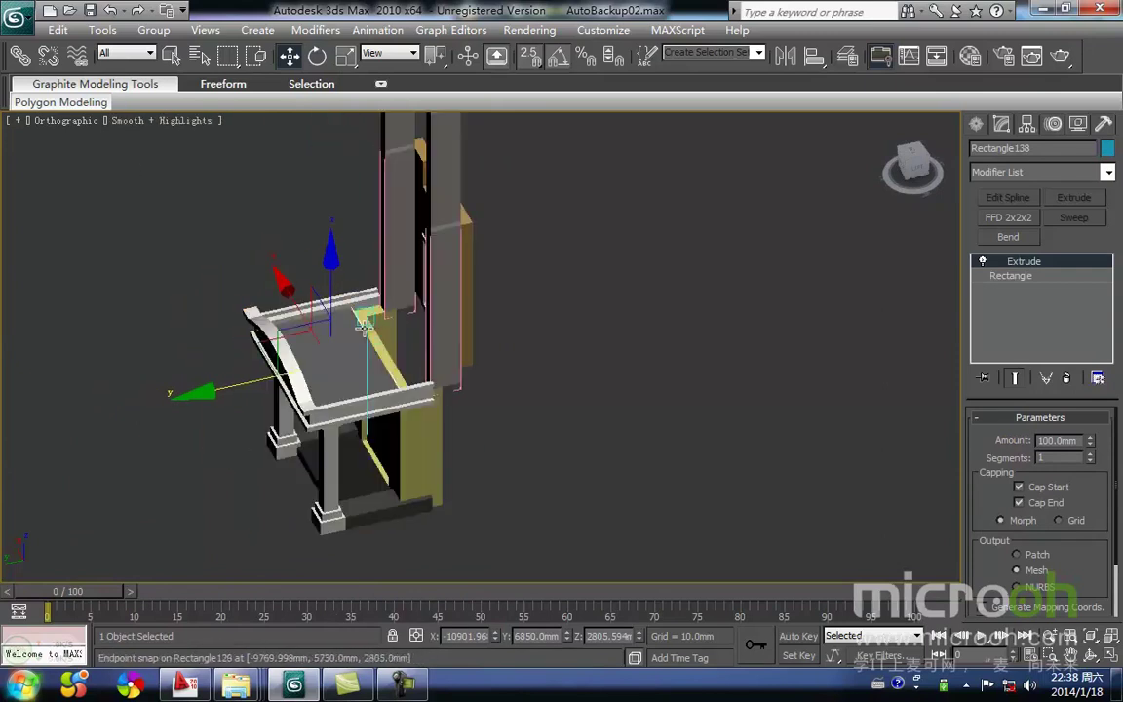
scroll(362, 322, up, 4)
middle_drag(241, 299, 404, 381)
key(F3)
key(F3)
key(F3)
middle_drag(489, 410, 503, 368)
key(t)
scroll(492, 361, down, 3)
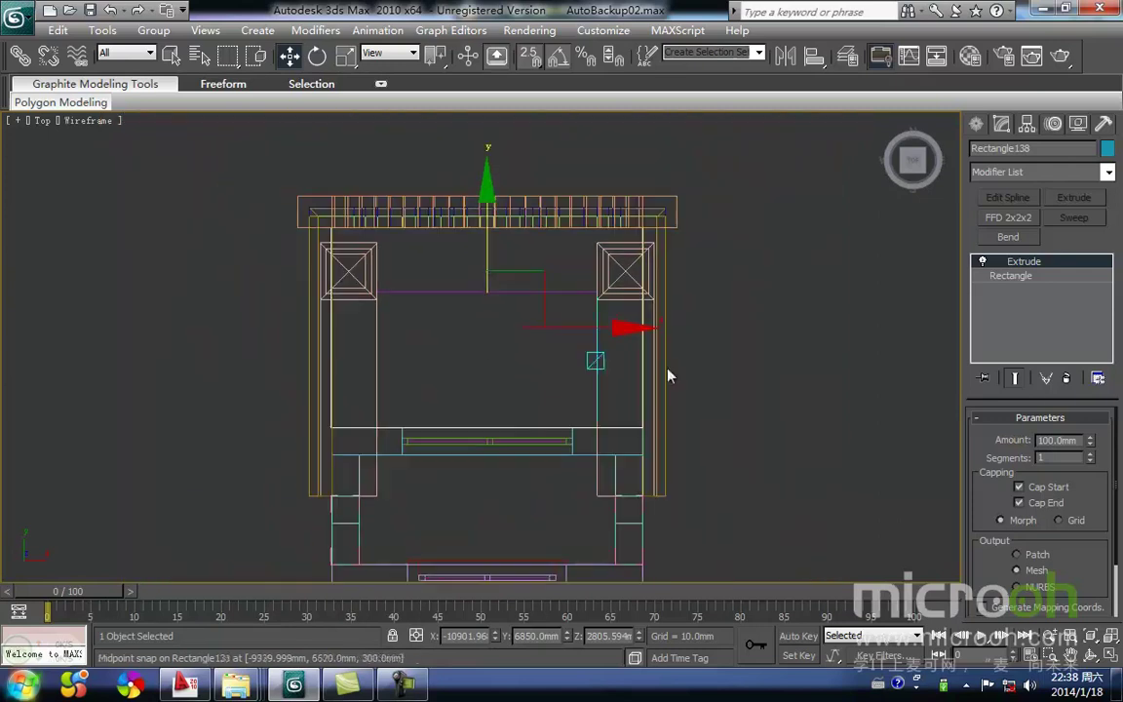
click(1011, 277)
click(1009, 197)
click(1019, 444)
Move the slab outline's rear vertices back to the window wall's outer face at Y 4530 mm and finish vertex editing.
scroll(343, 389, down, 2)
drag(306, 328, 890, 477)
drag(386, 350, 383, 471)
mouse_move(456, 495)
middle_down()
mouse_move(438, 501)
mouse_move(795, 417)
middle_up()
key(F3)
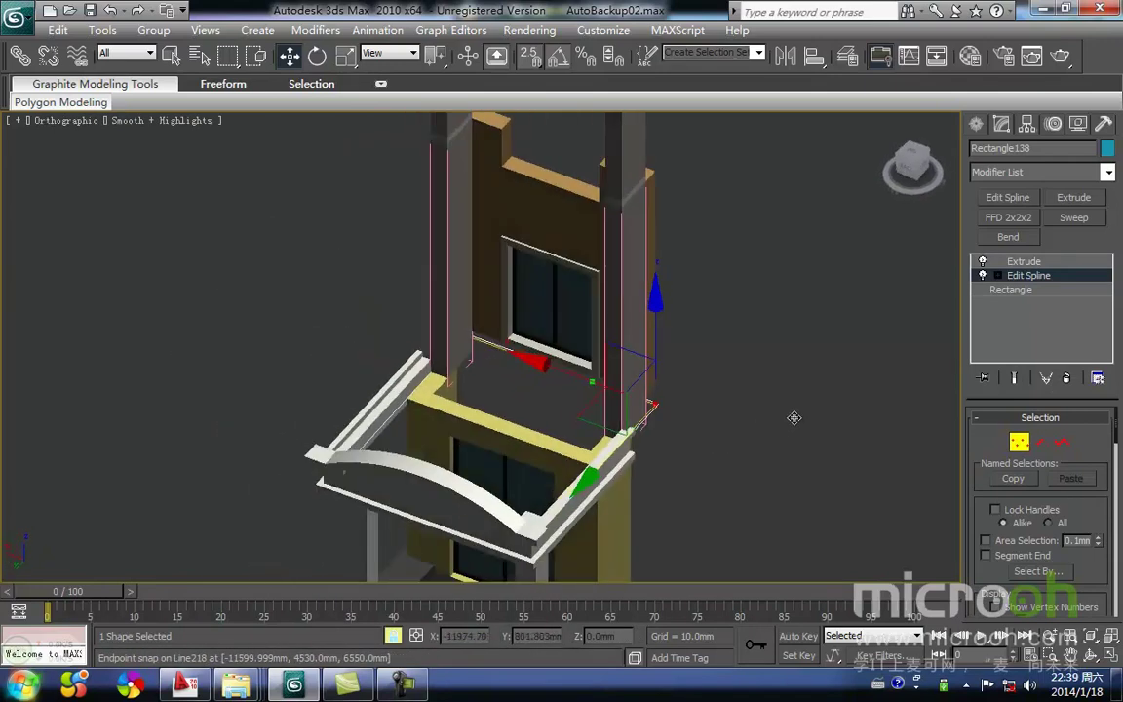
click(1023, 263)
alt+middle_drag(657, 438, 616, 444)
click(626, 433)
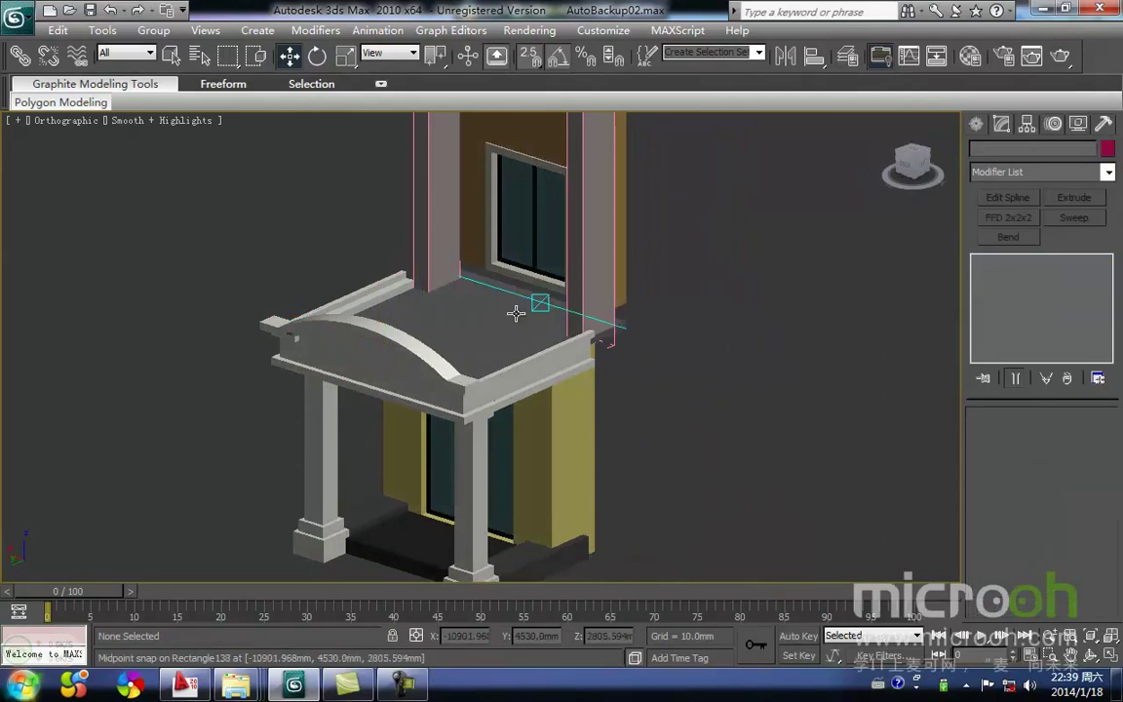
Draw a rectangle 240 mm wide and about 244 mm high in the left view, filling the gap between the window wall and the slab.
scroll(605, 321, up, 5)
middle_drag(591, 387, 567, 406)
key(l)
key(z)
mouse_move(576, 449)
middle_down()
mouse_move(619, 324)
mouse_move(554, 365)
mouse_move(510, 366)
middle_up()
scroll(609, 331, up, 5)
scroll(510, 366, up, 2)
middle_drag(696, 381, 623, 402)
scroll(624, 403, up, 2)
key(F3)
scroll(624, 403, up, 2)
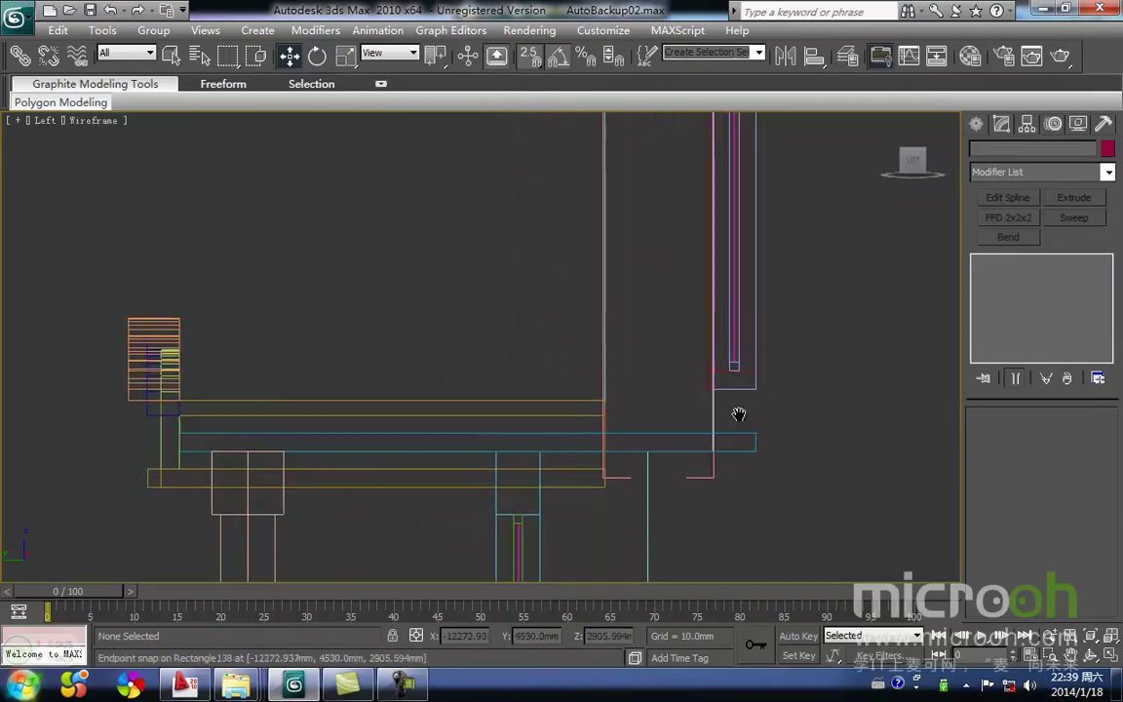
middle_drag(751, 408, 558, 403)
ctrl+right_click(622, 395)
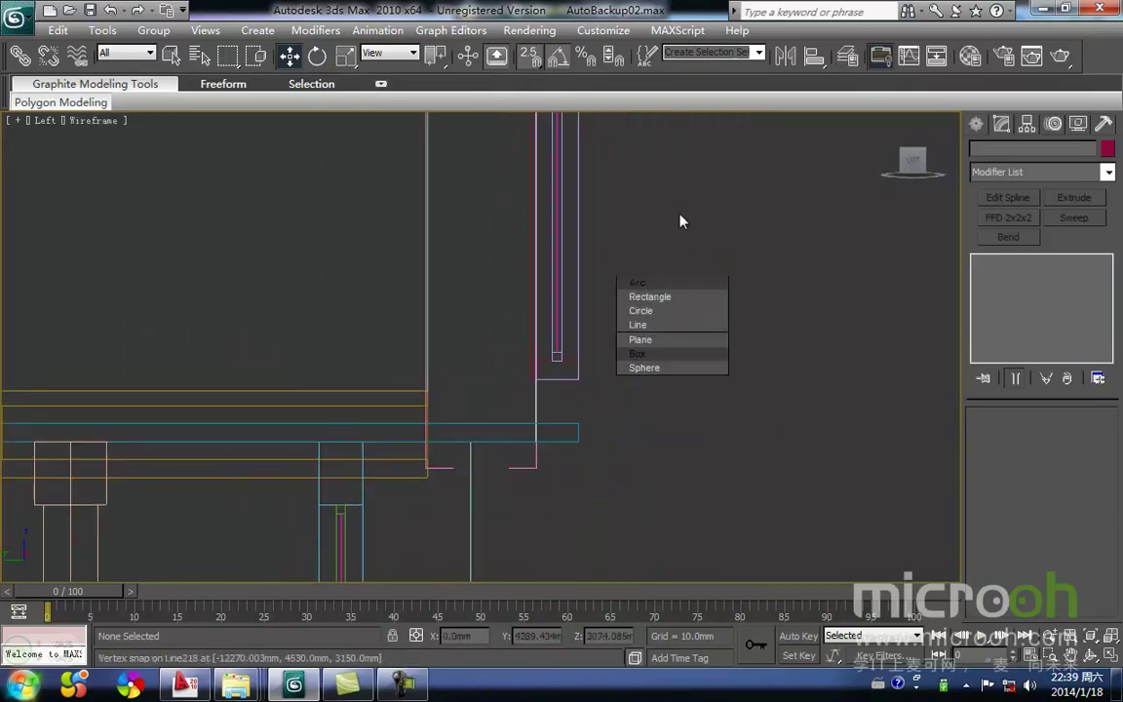
click(676, 297)
scroll(565, 346, up, 3)
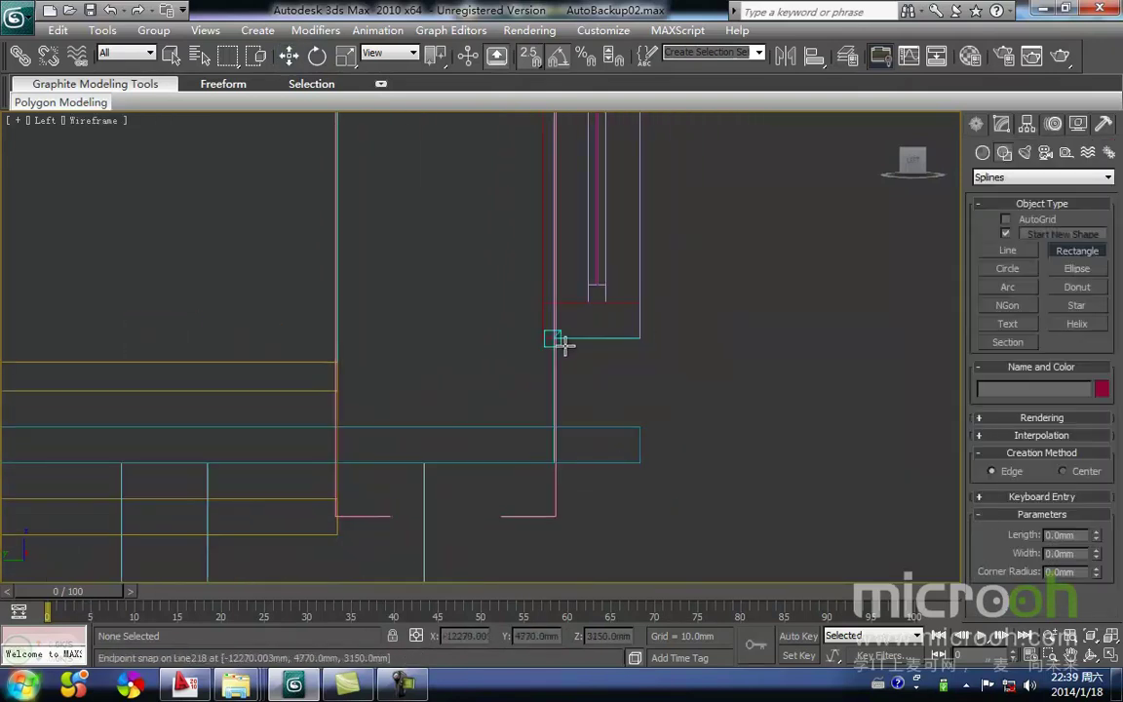
drag(561, 342, 640, 418)
key(w)
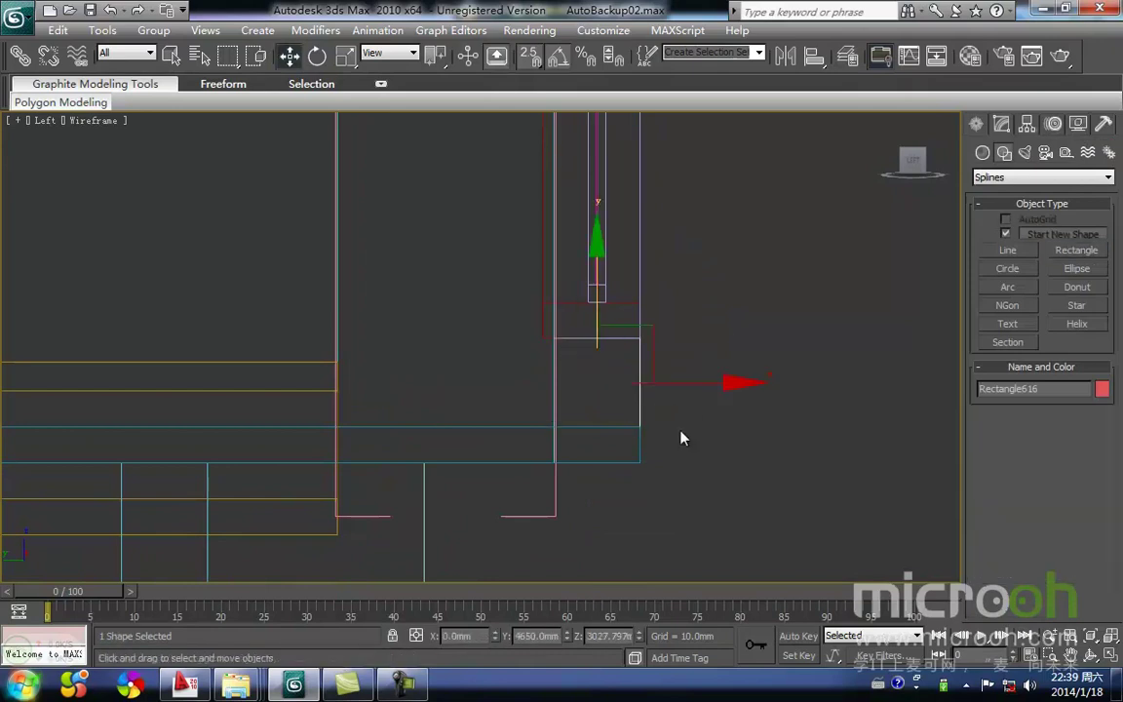
Extrude the gap-filling rectangle and move it in the top view to the window wall's end at X -9530.998 mm.
key(t)
key(z)
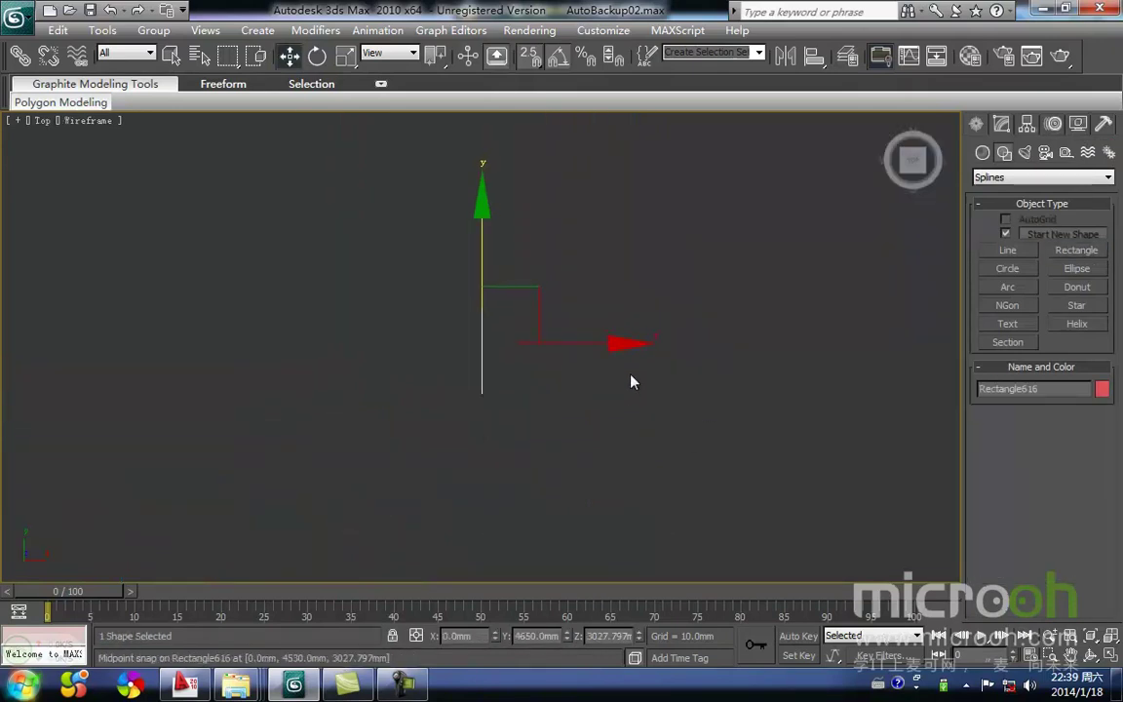
click(1001, 125)
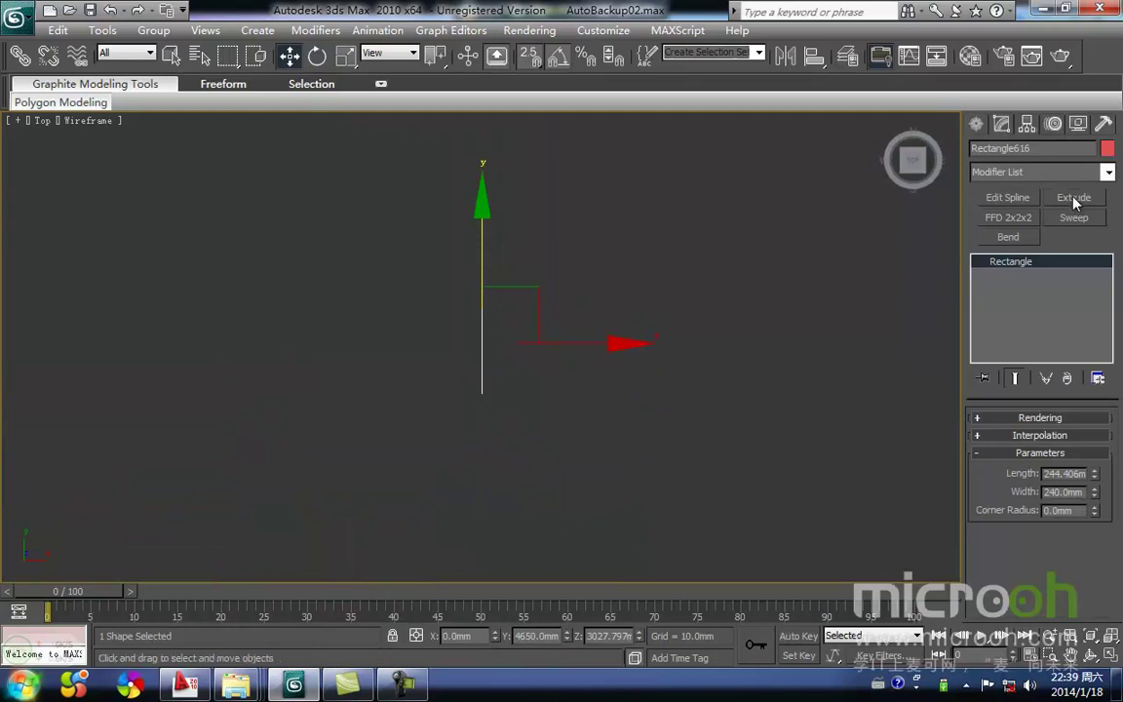
click(1073, 196)
scroll(580, 416, down, 4)
middle_drag(566, 418, 699, 418)
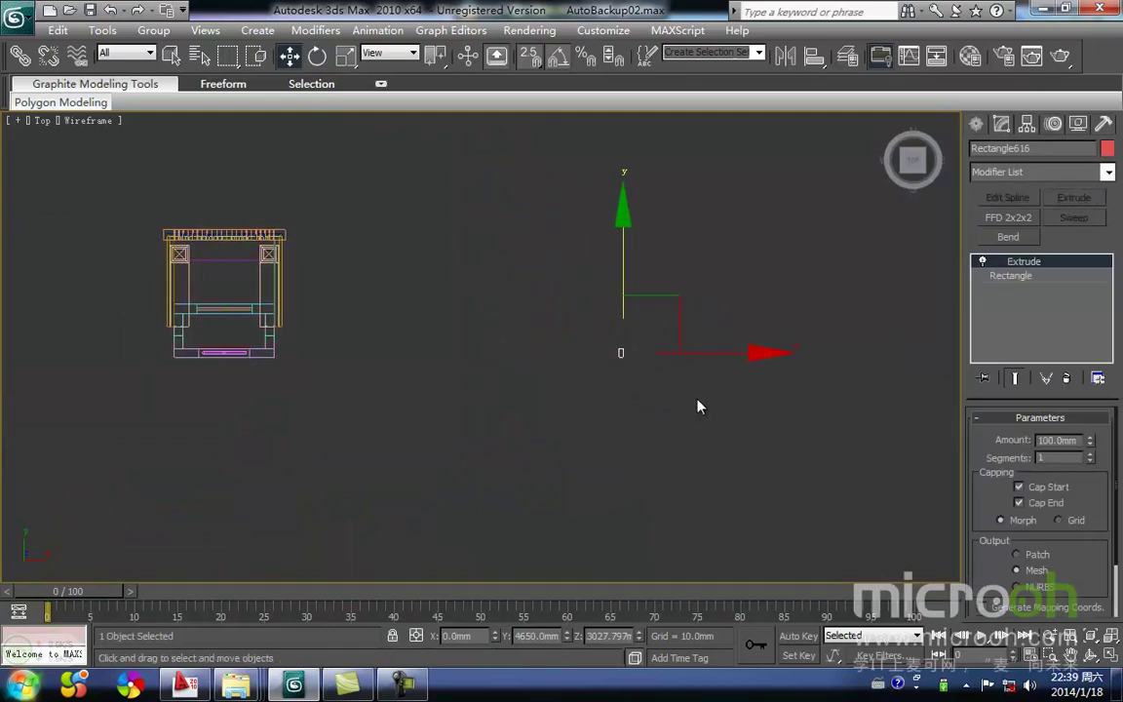
drag(623, 352, 308, 378)
scroll(300, 375, up, 2)
scroll(559, 378, up, 4)
middle_drag(293, 373, 664, 401)
drag(652, 387, 558, 389)
middle_drag(558, 401, 649, 372)
scroll(651, 369, up, 3)
middle_drag(715, 379, 517, 380)
middle_drag(599, 385, 728, 383)
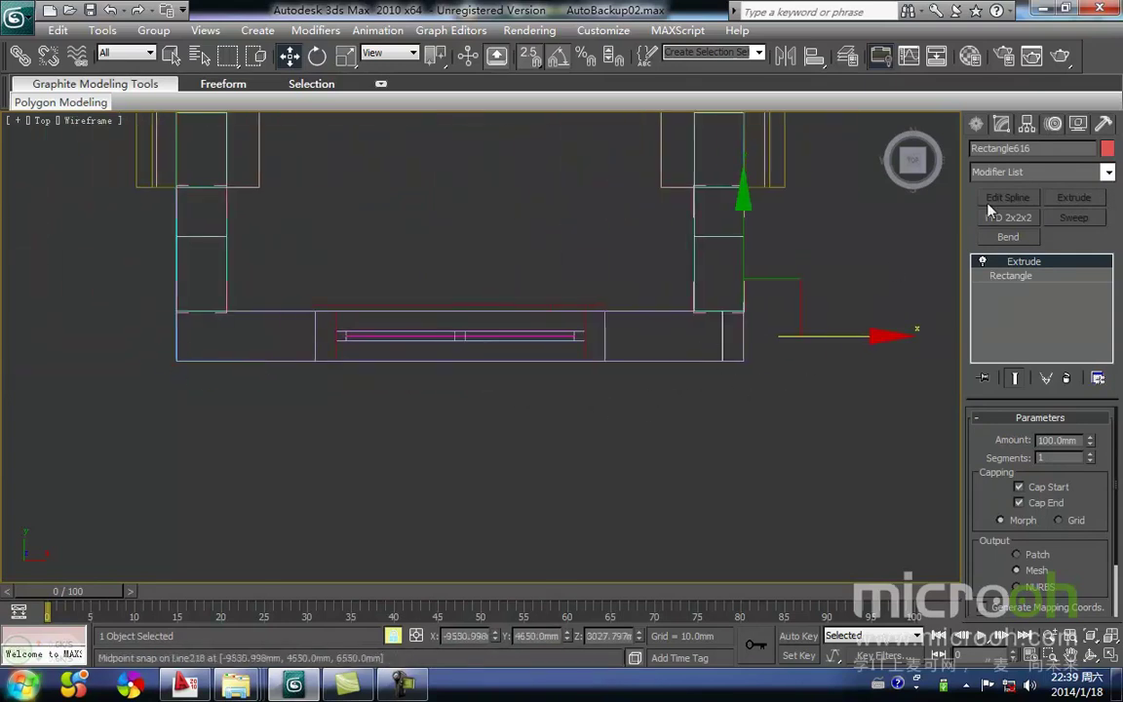
Measure the window wall's full length in the top view with a Tape helper.
click(976, 125)
click(1067, 156)
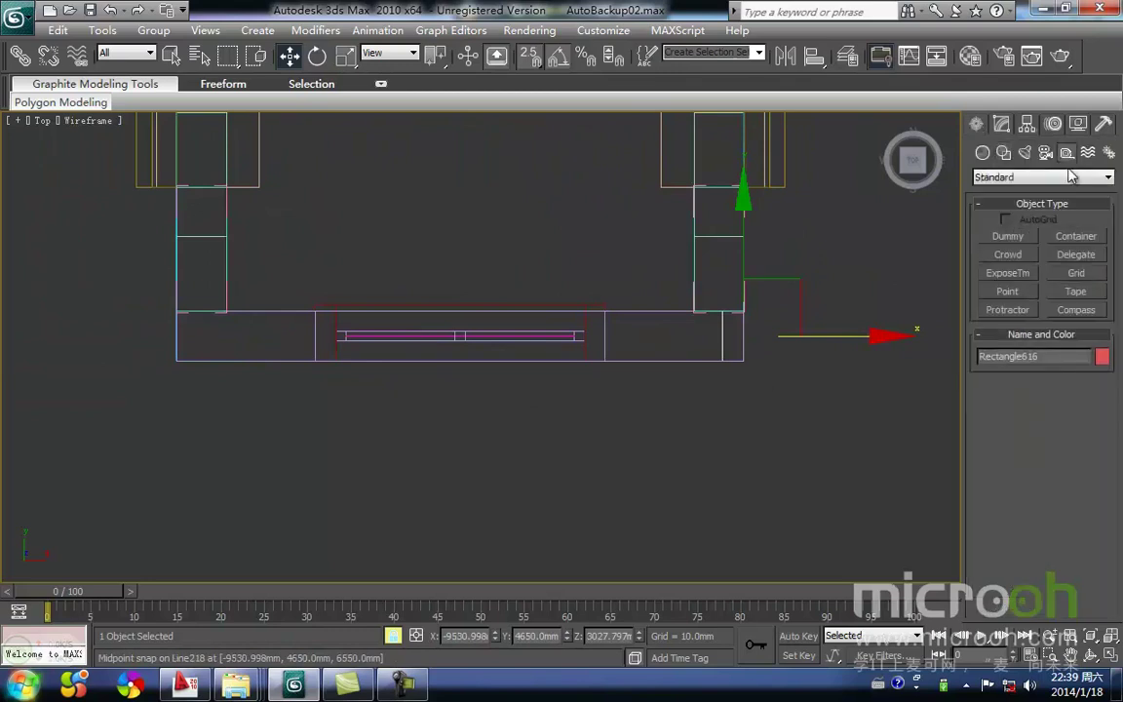
click(1078, 274)
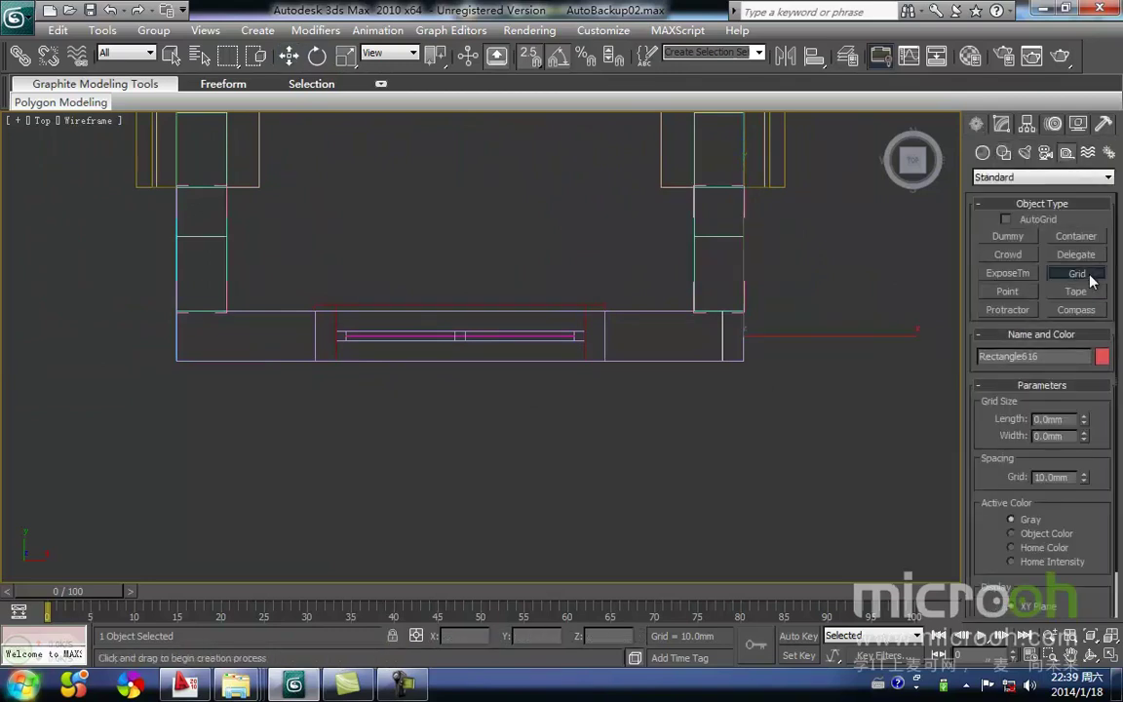
click(1085, 294)
drag(741, 365, 176, 362)
key(w)
Set the gap-filling block's Extrude amount to 2740 mm and return to a shaded 3D view.
click(716, 362)
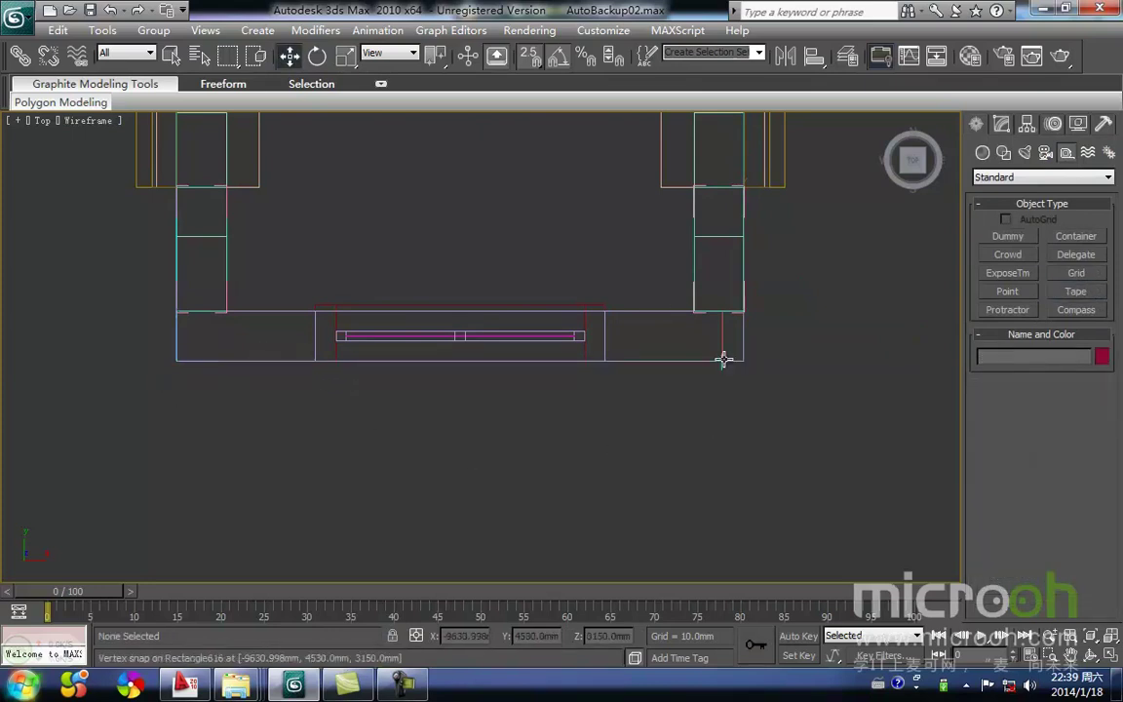
click(1004, 127)
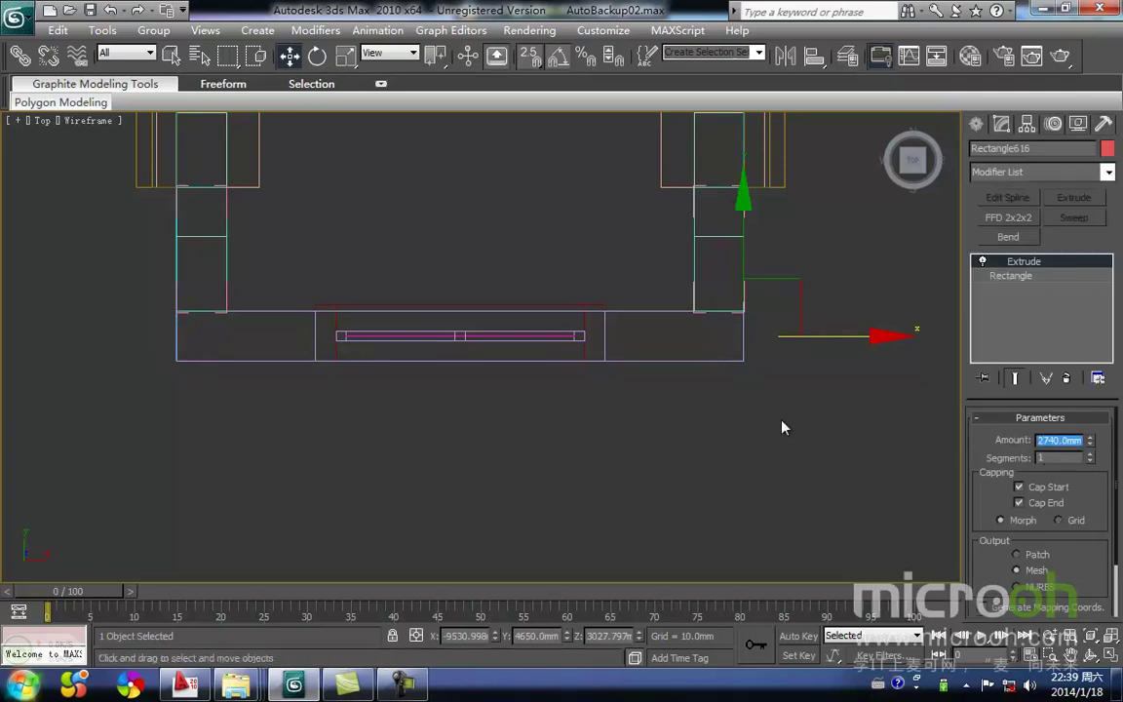
click(704, 403)
mouse_move(704, 403)
middle_down()
mouse_move(612, 441)
mouse_move(724, 336)
mouse_move(571, 434)
mouse_move(769, 434)
mouse_move(779, 393)
mouse_move(689, 363)
middle_up()
scroll(689, 363, up, 8)
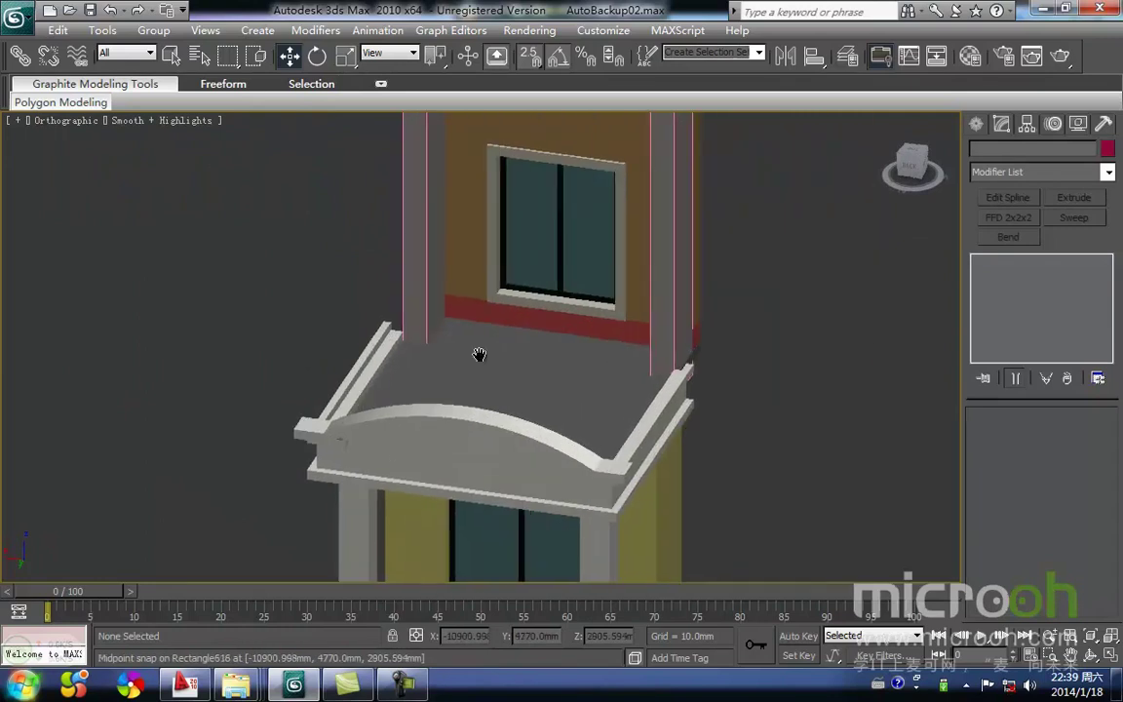
Assign the light brown-yellow exterior paint material 浅棕黄色外墙涂料 to the red filler strip below the window wall.
key(m)
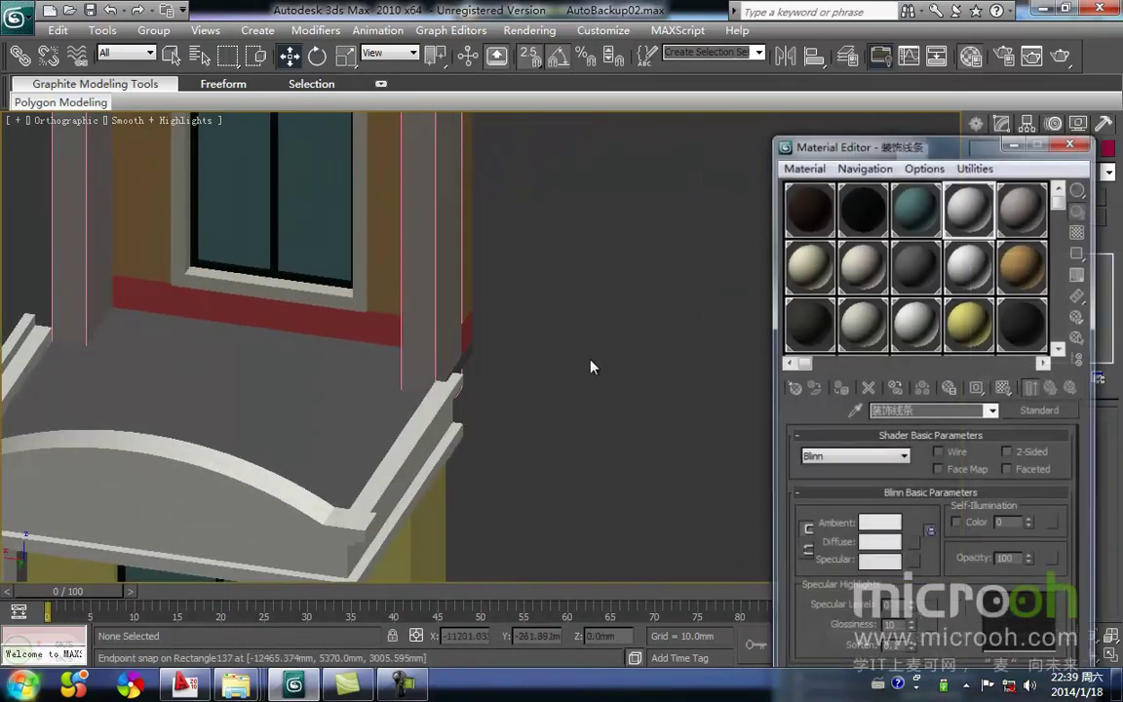
click(1020, 265)
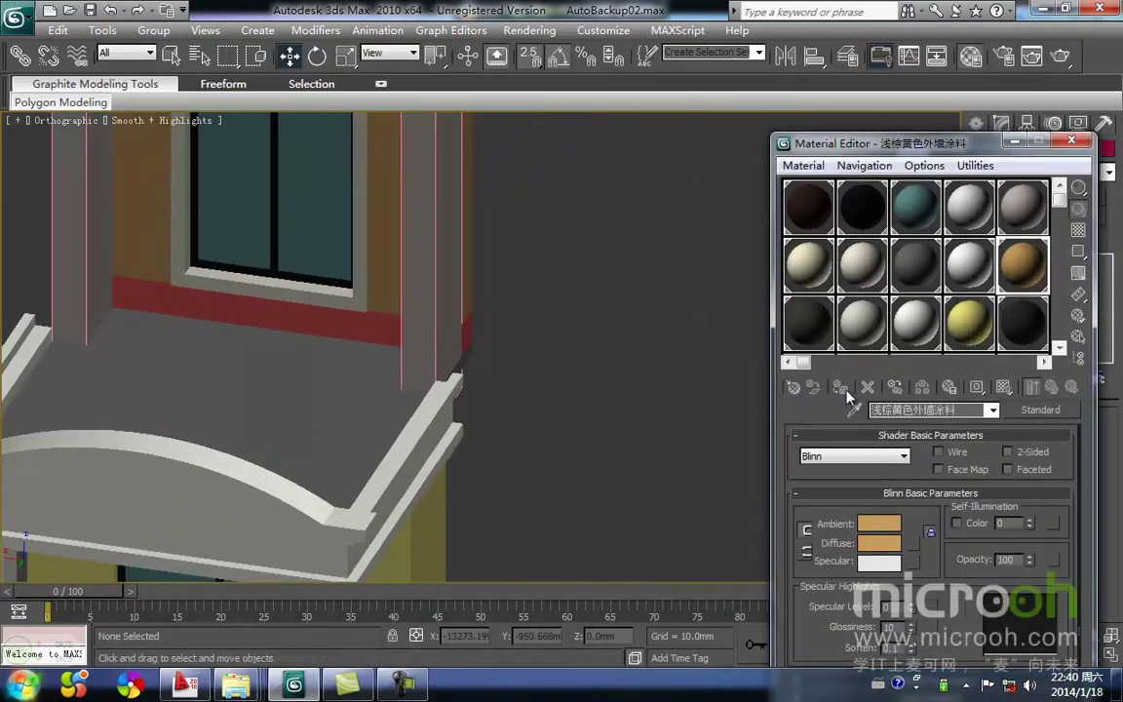
click(383, 328)
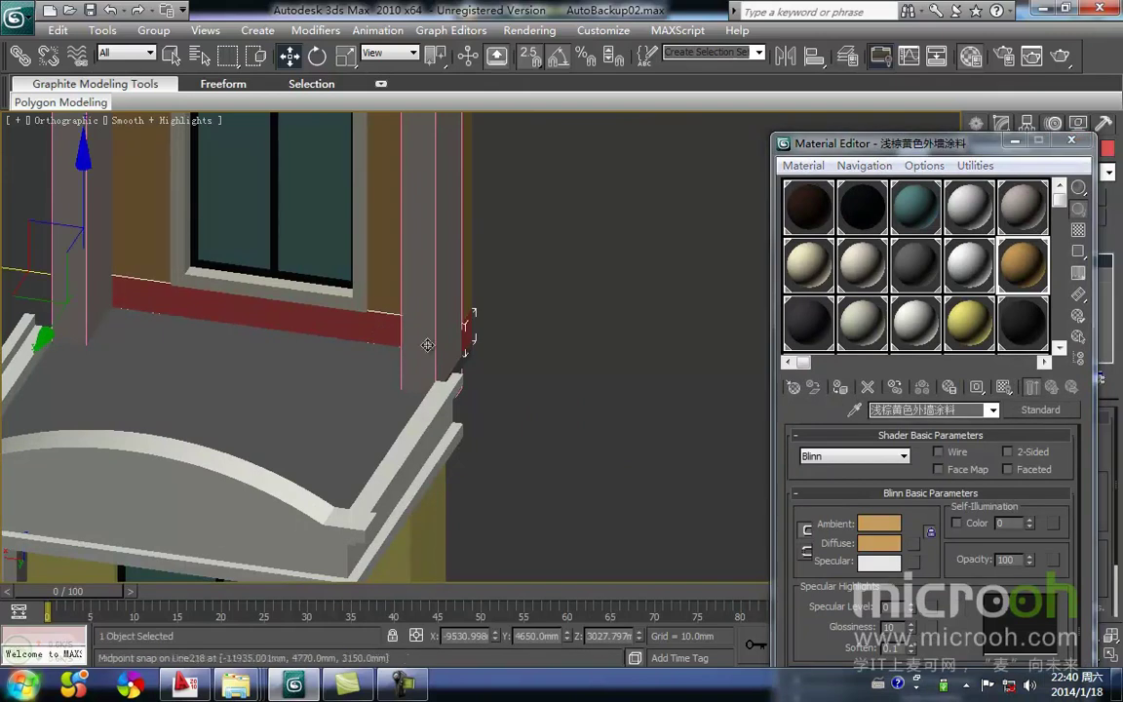
click(841, 388)
Select the parts of the building segment and close the open groups.
scroll(561, 471, down, 5)
drag(594, 492, 213, 306)
click(153, 30)
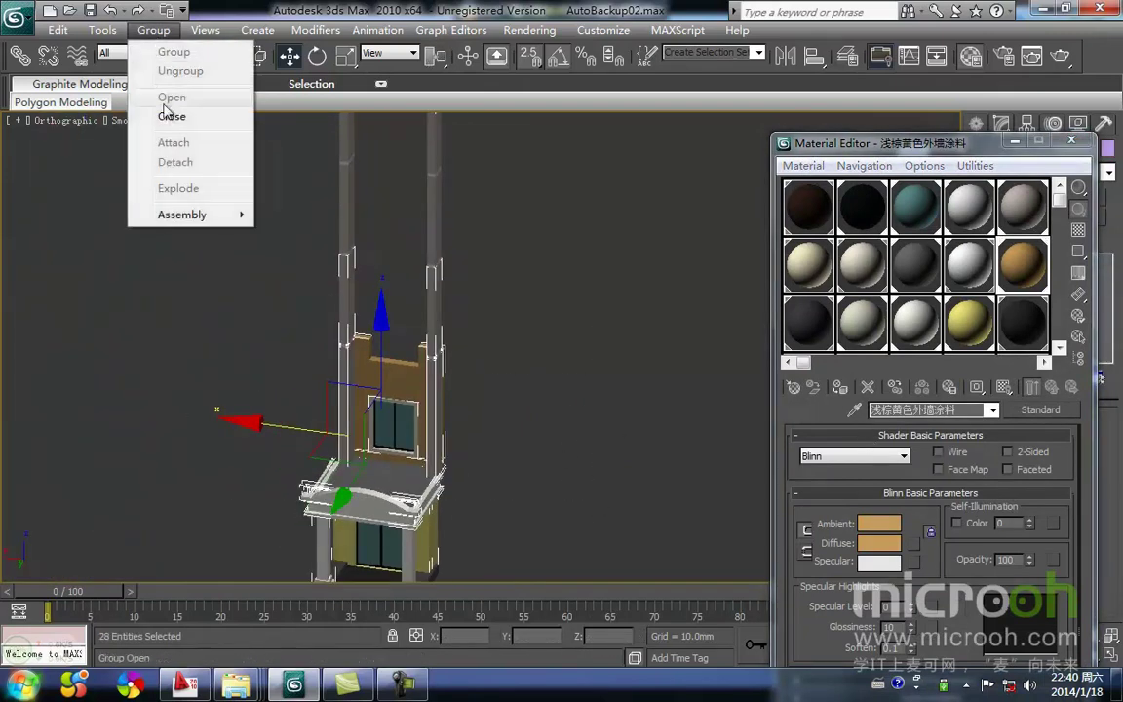
click(171, 113)
click(548, 336)
middle_drag(522, 378, 511, 308)
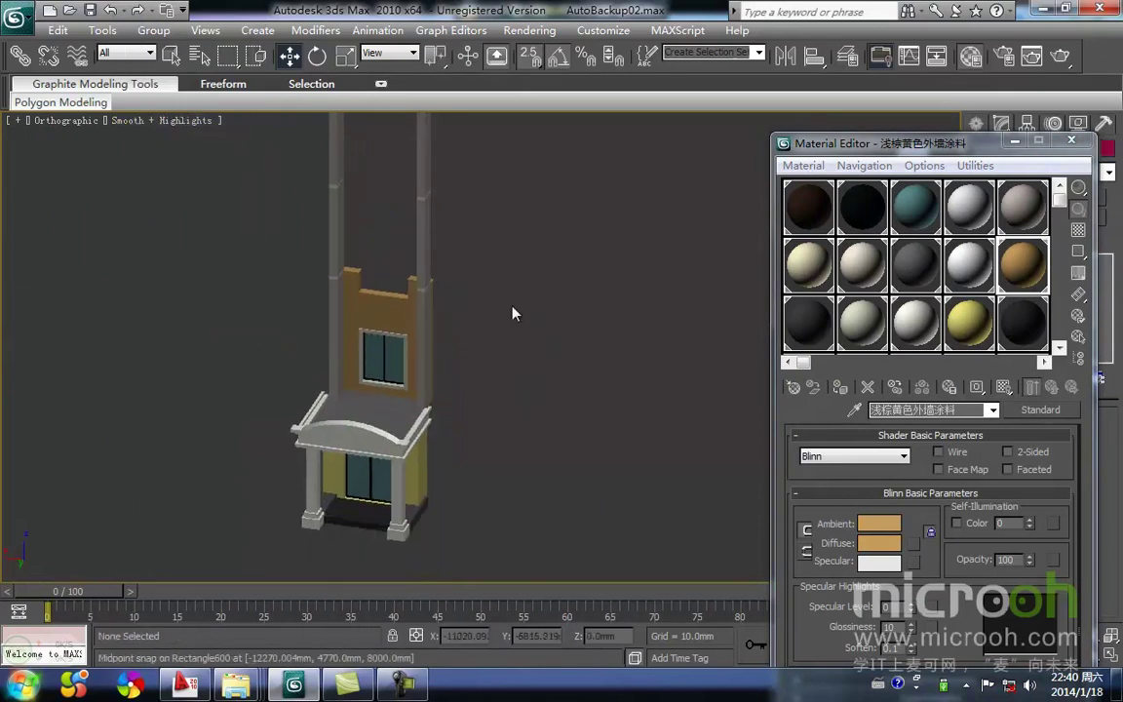
Select the ground-floor wall, window, columns, base and porch roof parts in the left view and combine them into a group.
click(387, 444)
middle_drag(387, 432, 458, 325)
key(l)
key(z)
scroll(458, 325, down, 4)
middle_drag(524, 364, 399, 283)
scroll(399, 282, down, 1)
key(F3)
scroll(441, 418, down, 3)
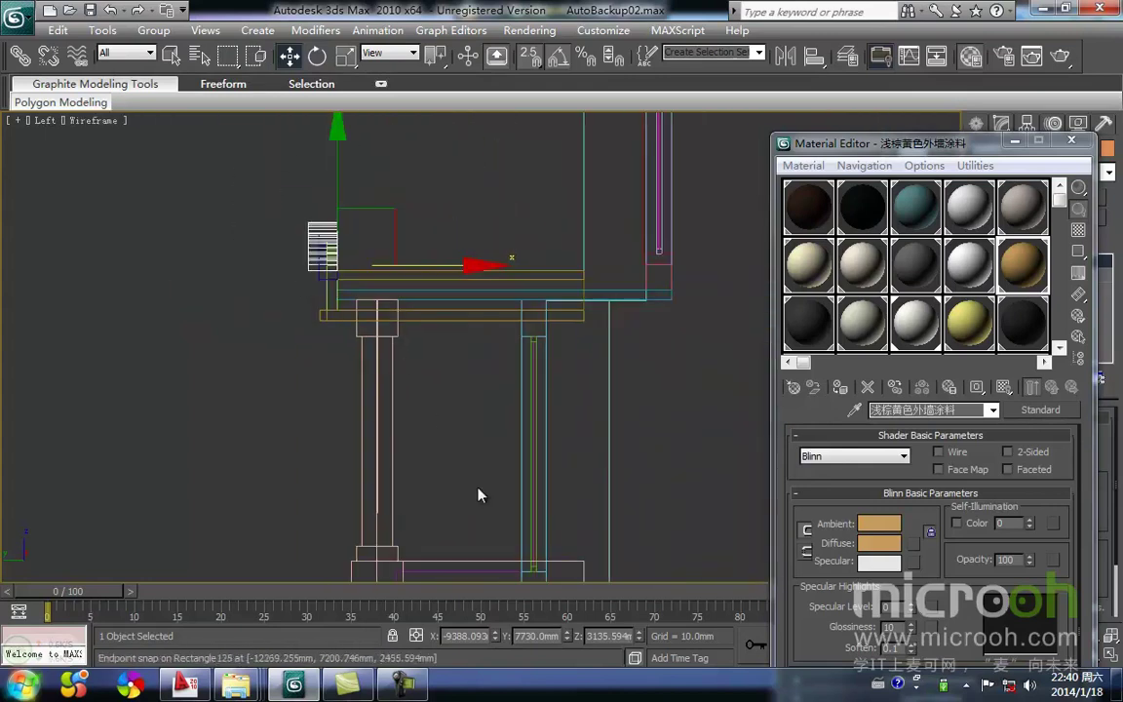
drag(620, 542, 222, 342)
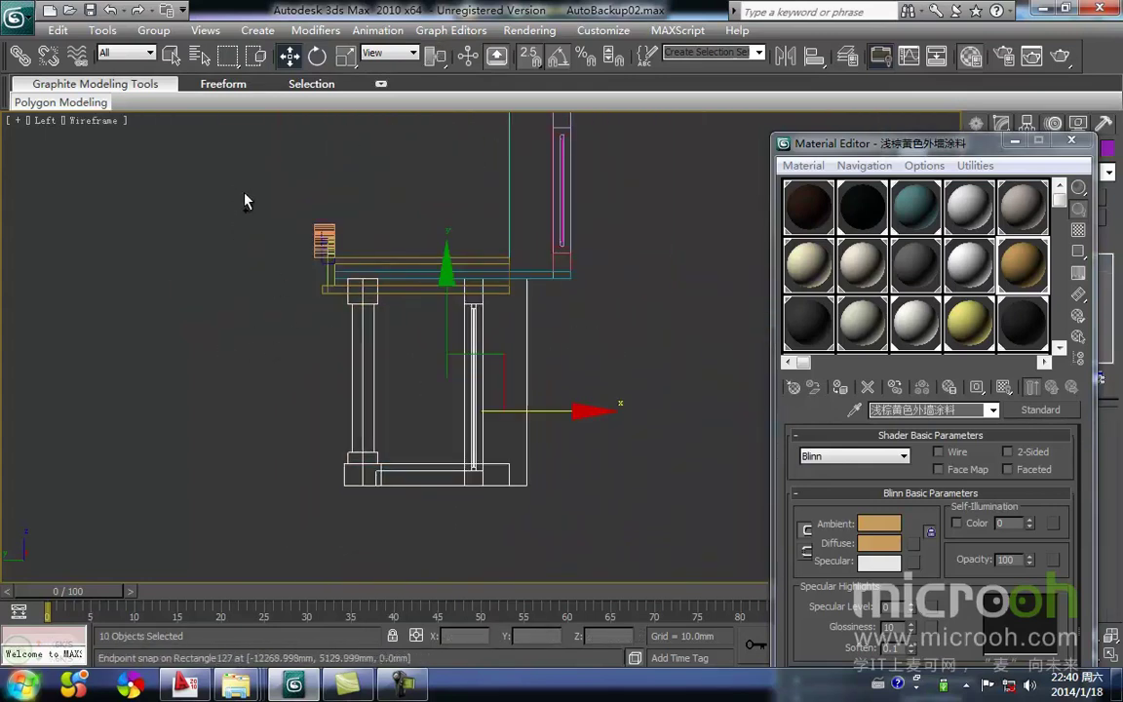
ctrl+drag(242, 213, 431, 409)
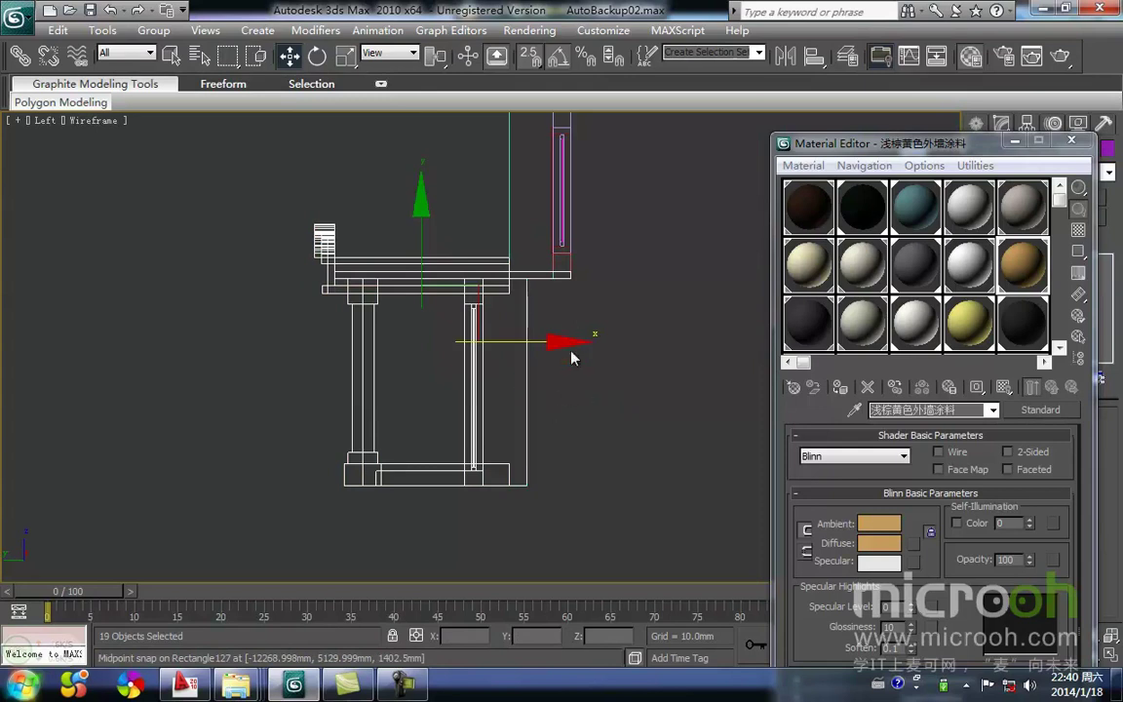
alt+middle_drag(579, 338, 561, 500)
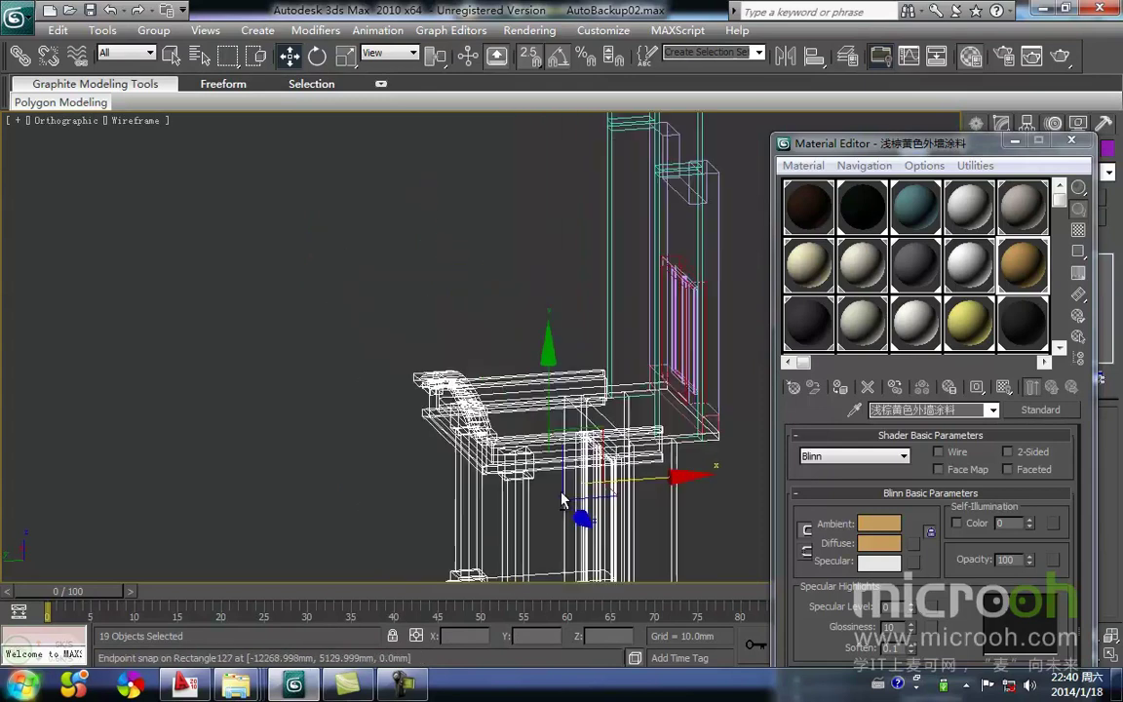
click(154, 30)
click(176, 49)
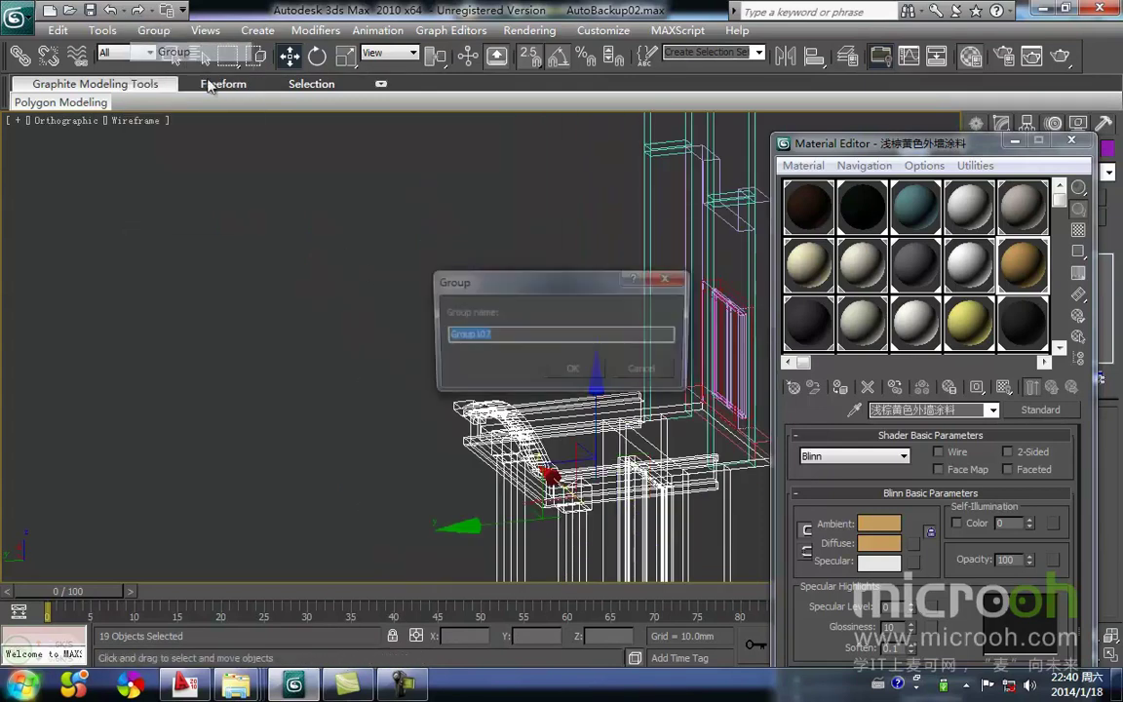
click(561, 372)
Close the Material Editor and examine the whole building segment in a shaded 3D view.
click(381, 291)
key(m)
middle_drag(582, 290, 386, 279)
key(F3)
scroll(414, 348, down, 3)
mouse_move(414, 348)
alt+middle_down()
mouse_move(553, 460)
mouse_move(655, 430)
mouse_move(500, 502)
alt+middle_up()
scroll(467, 434, down, 4)
scroll(462, 350, up, 2)
middle_drag(462, 350, 424, 386)
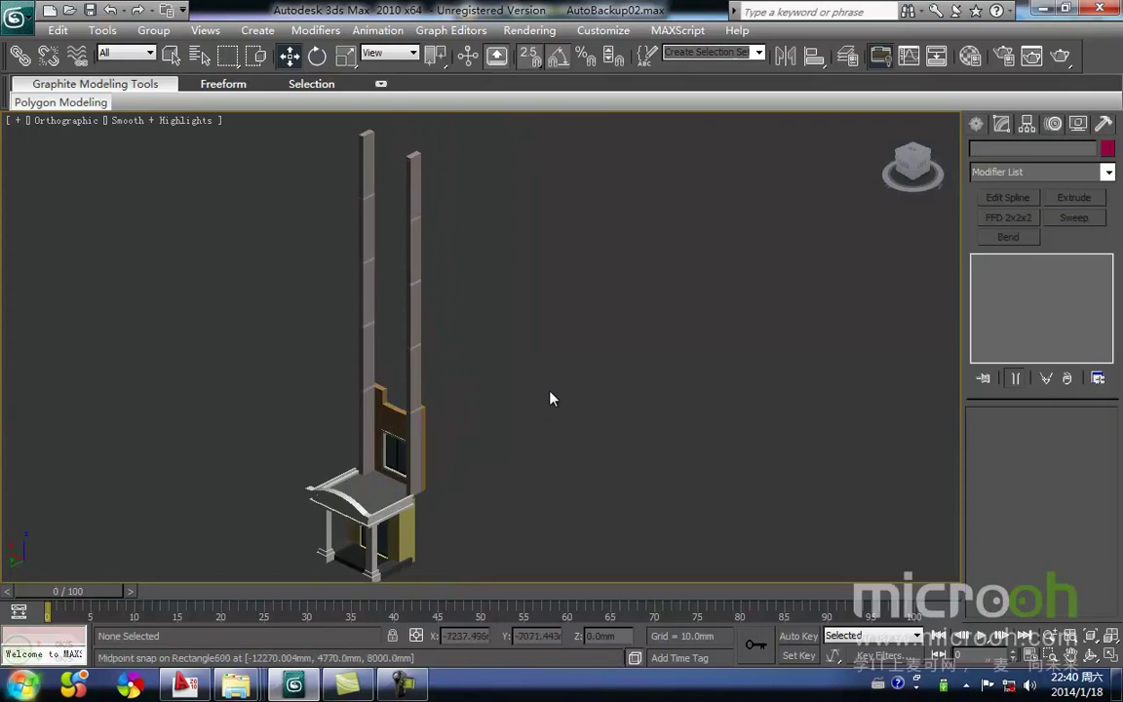
Unhide all objects of the scene but leave the hidden layers hidden.
scroll(458, 372, up, 2)
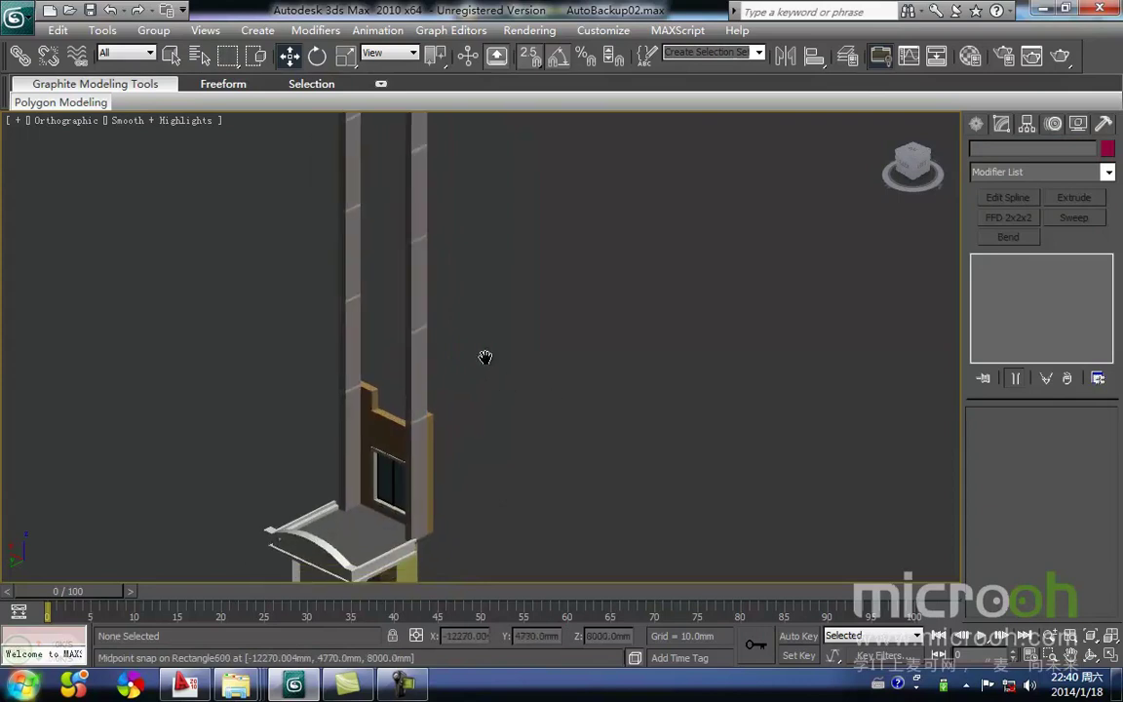
scroll(541, 369, down, 4)
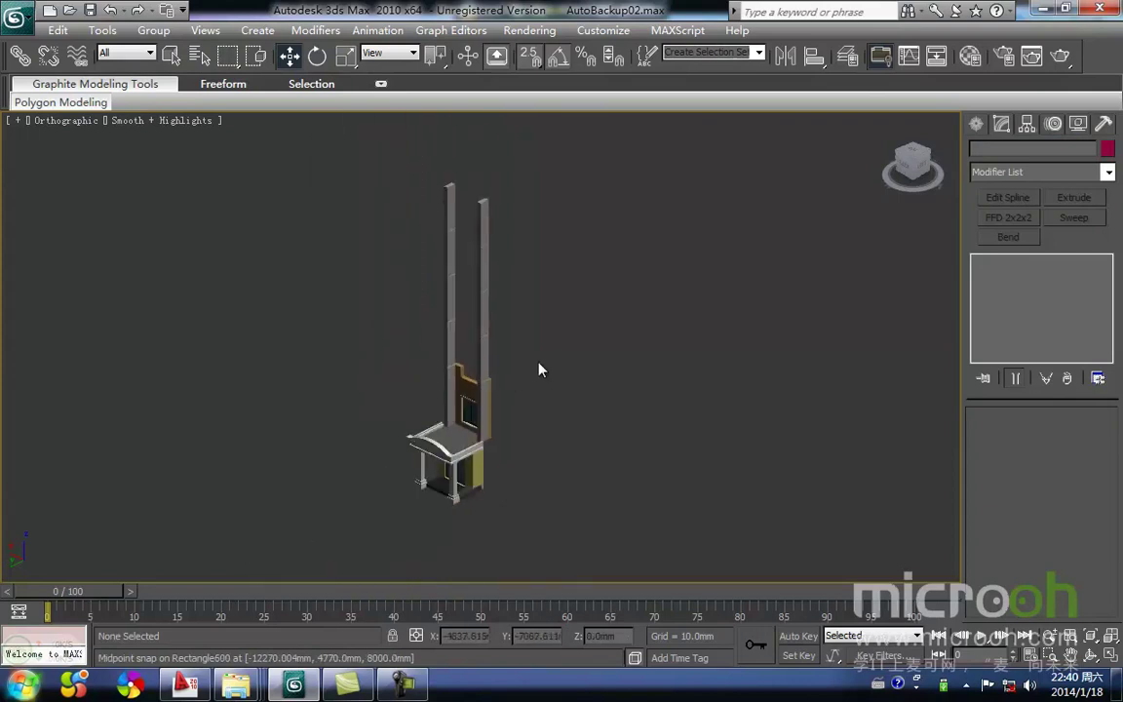
right_click(493, 404)
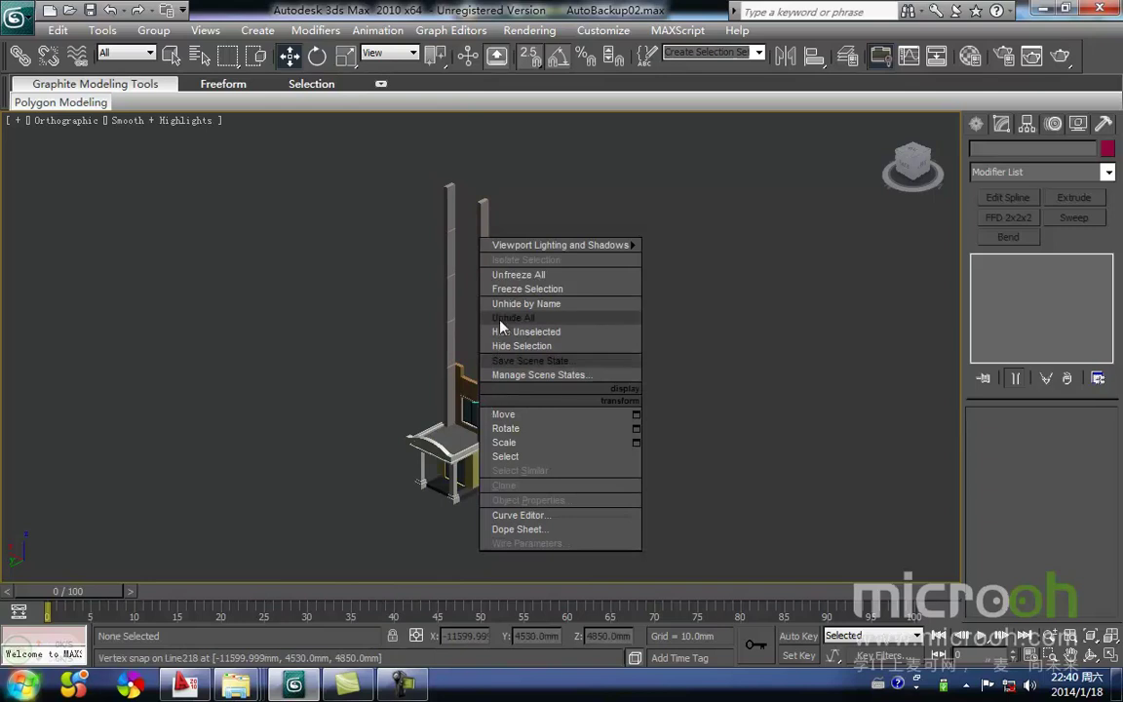
click(523, 320)
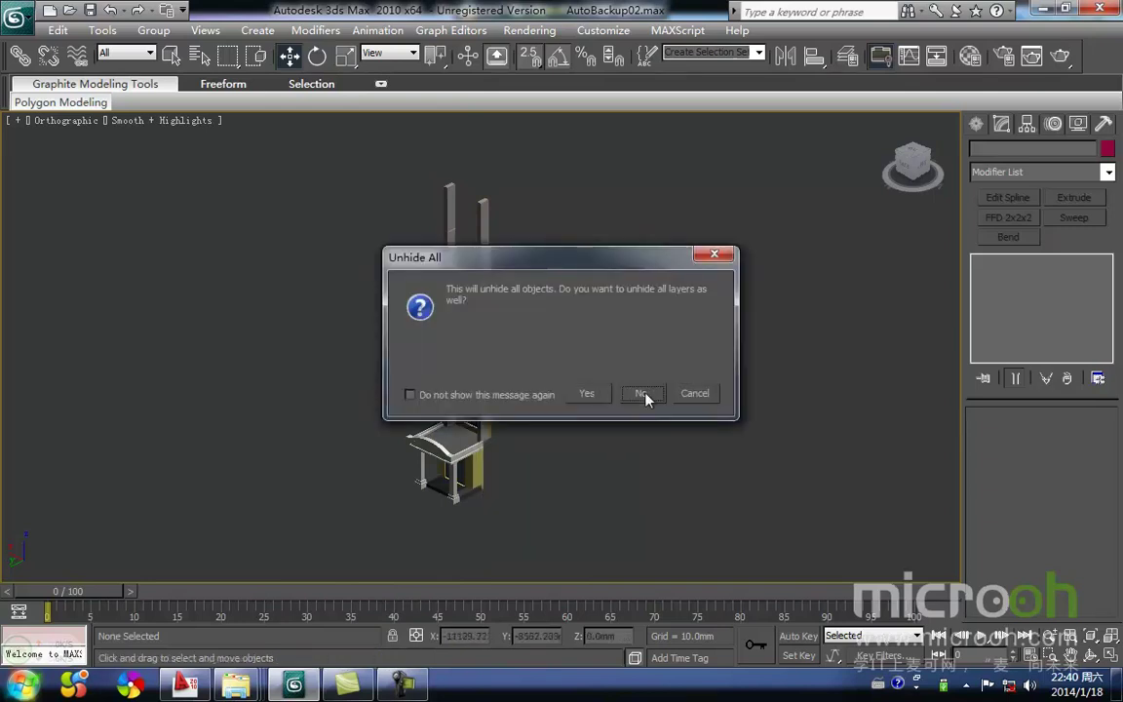
click(643, 397)
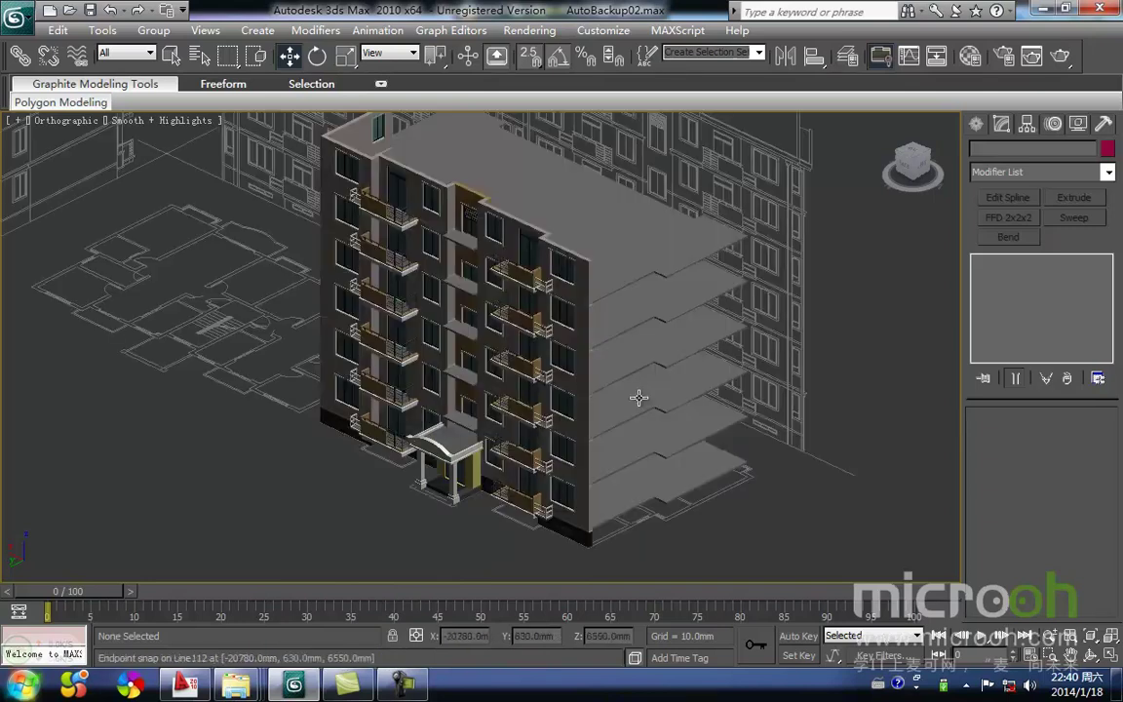
Examine the whole building from several angles, checking the porch, the central window bay and the floor slabs.
scroll(422, 482, up, 2)
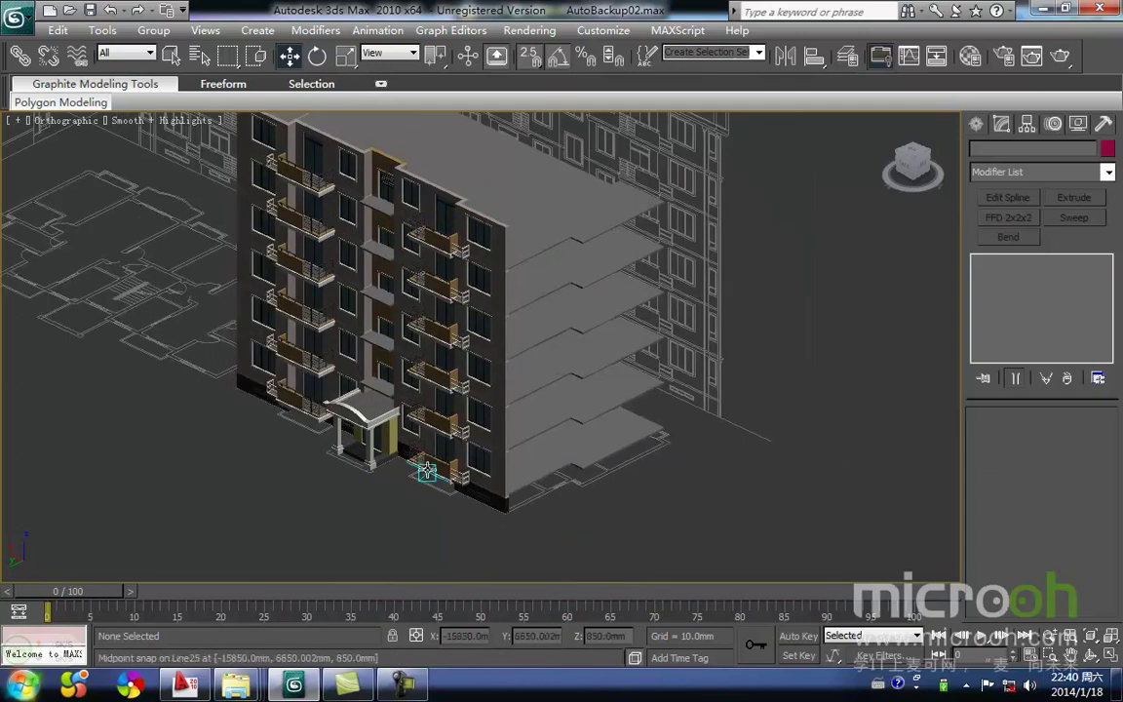
alt+middle_drag(428, 478, 463, 453)
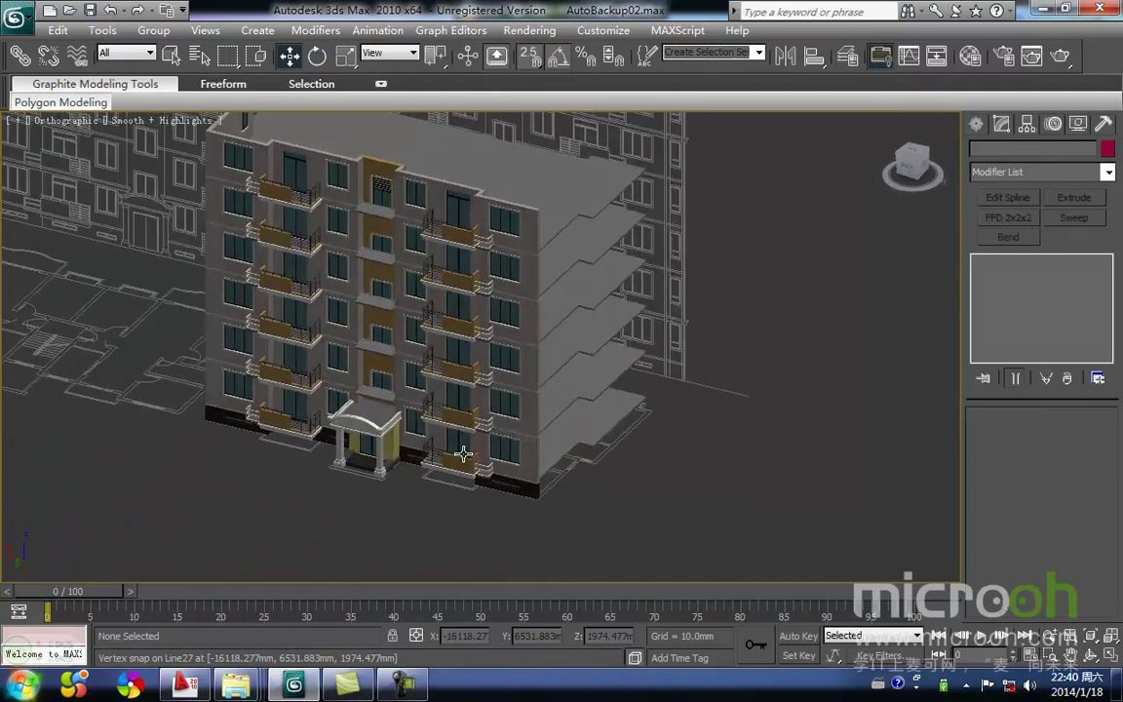
scroll(412, 416, up, 8)
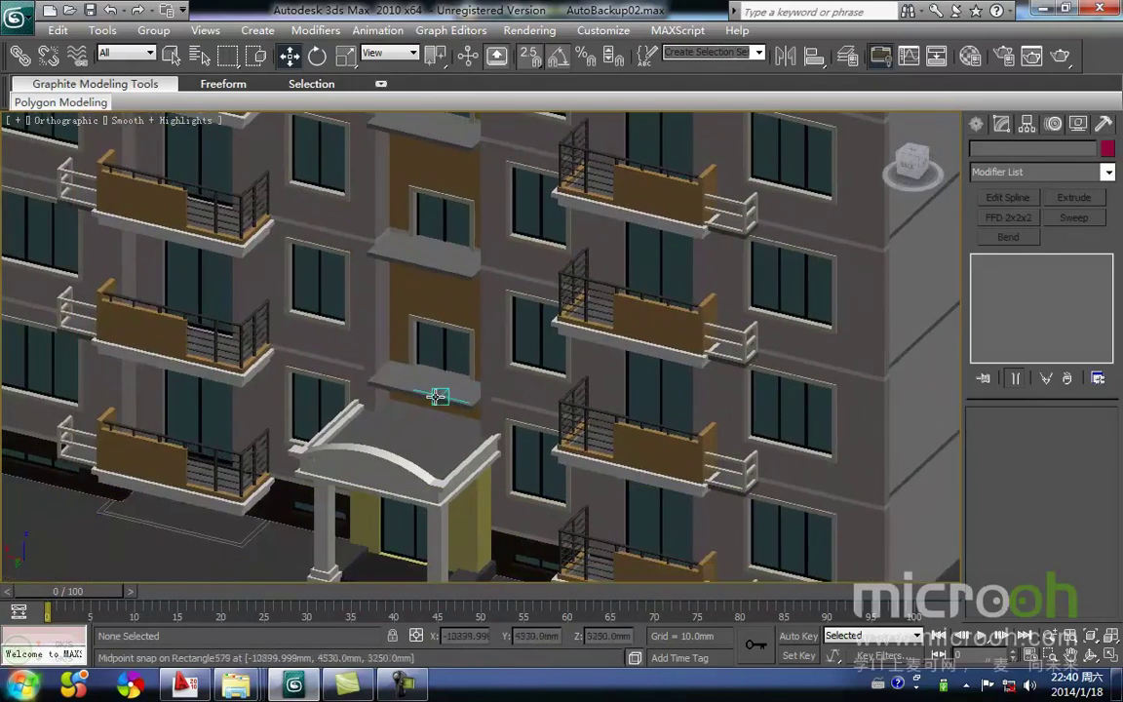
scroll(421, 402, down, 5)
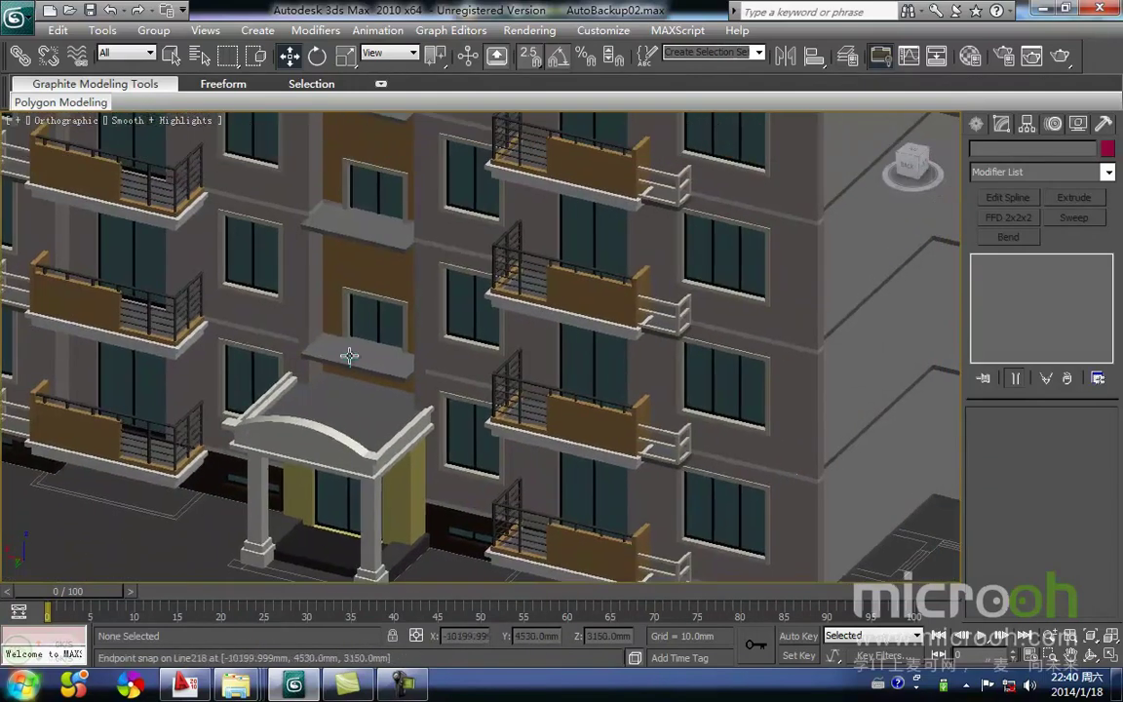
scroll(351, 357, down, 2)
middle_drag(659, 464, 713, 472)
scroll(446, 431, up, 5)
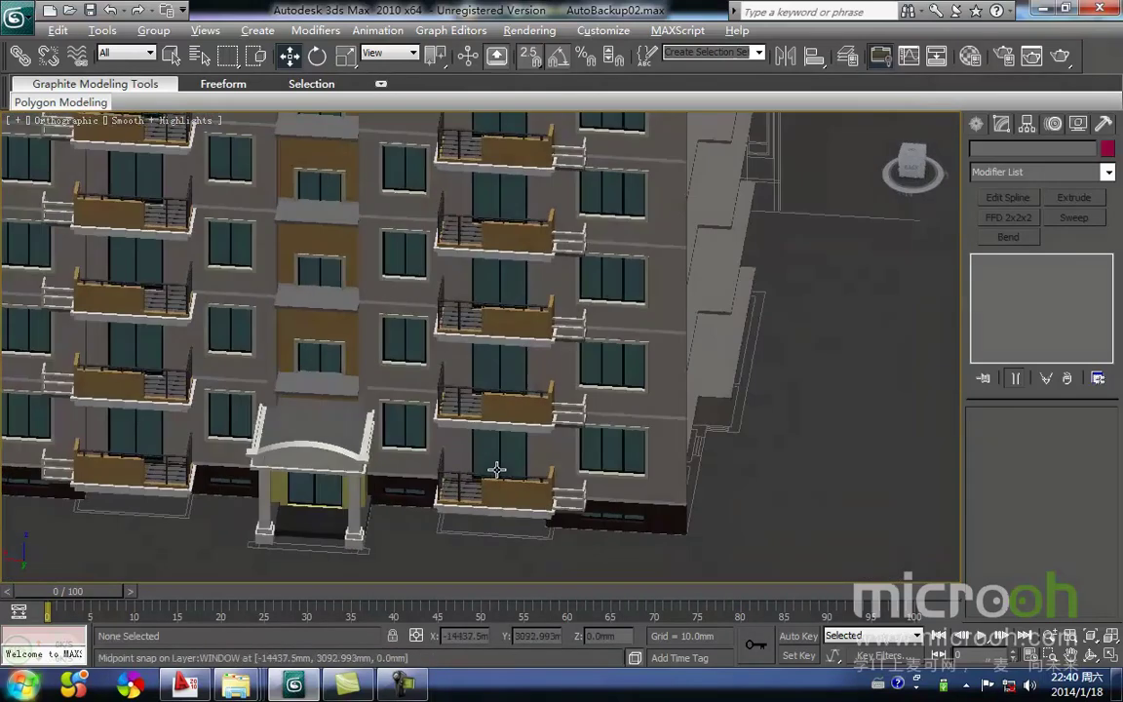
scroll(555, 458, down, 3)
scroll(527, 458, up, 4)
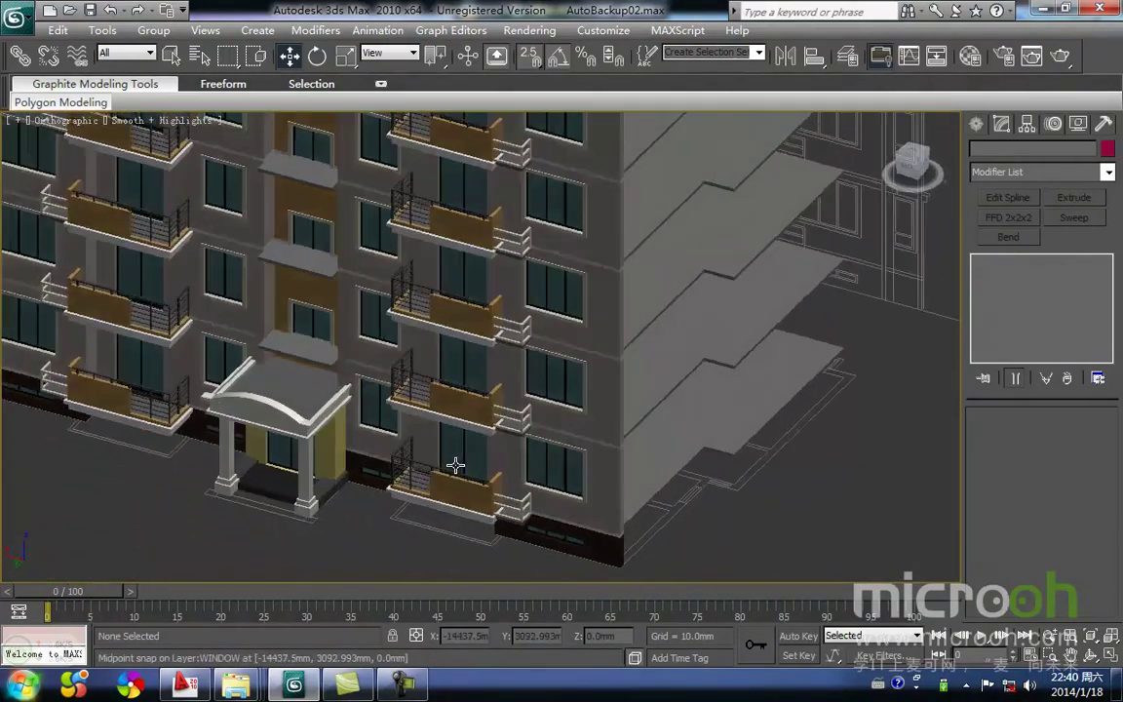
middle_drag(745, 503, 567, 510)
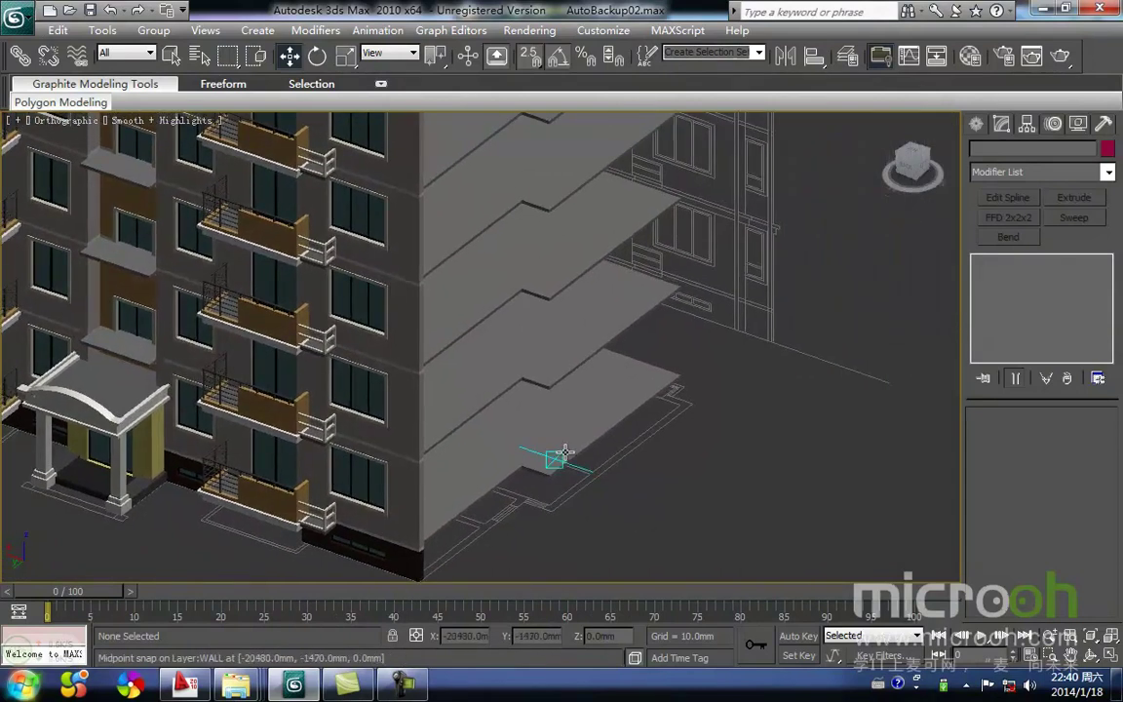
Make the lowest floor slab unique, separate from the instanced slabs, and check the slabs above it.
click(562, 454)
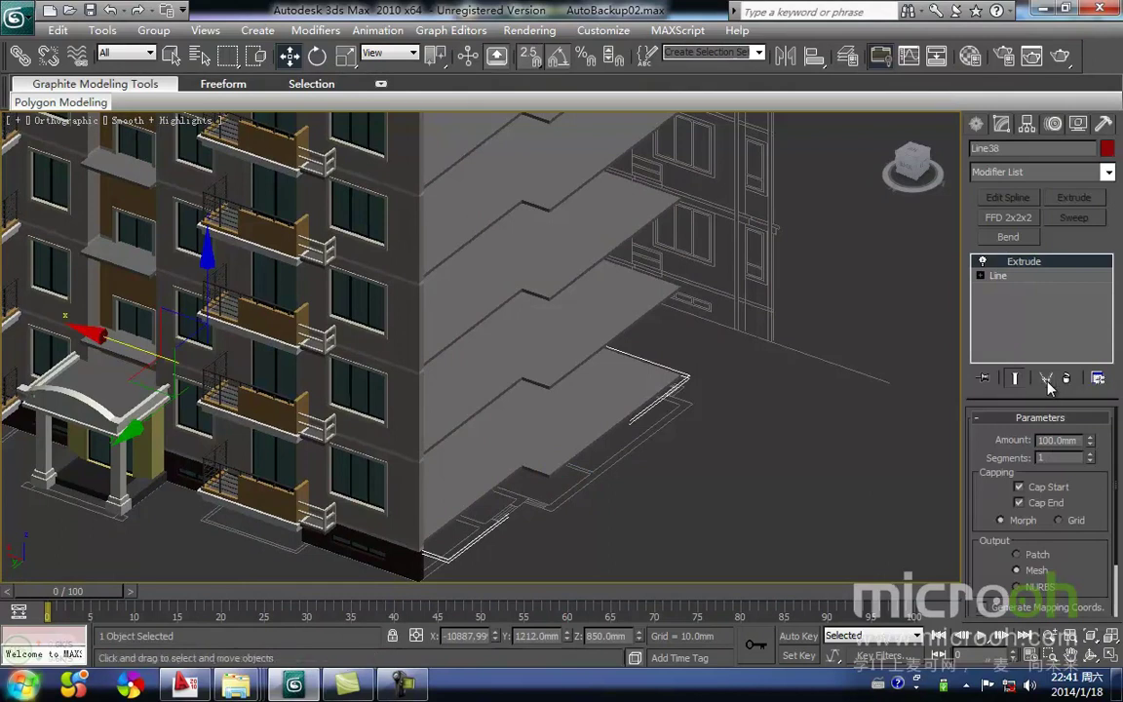
click(683, 476)
click(564, 378)
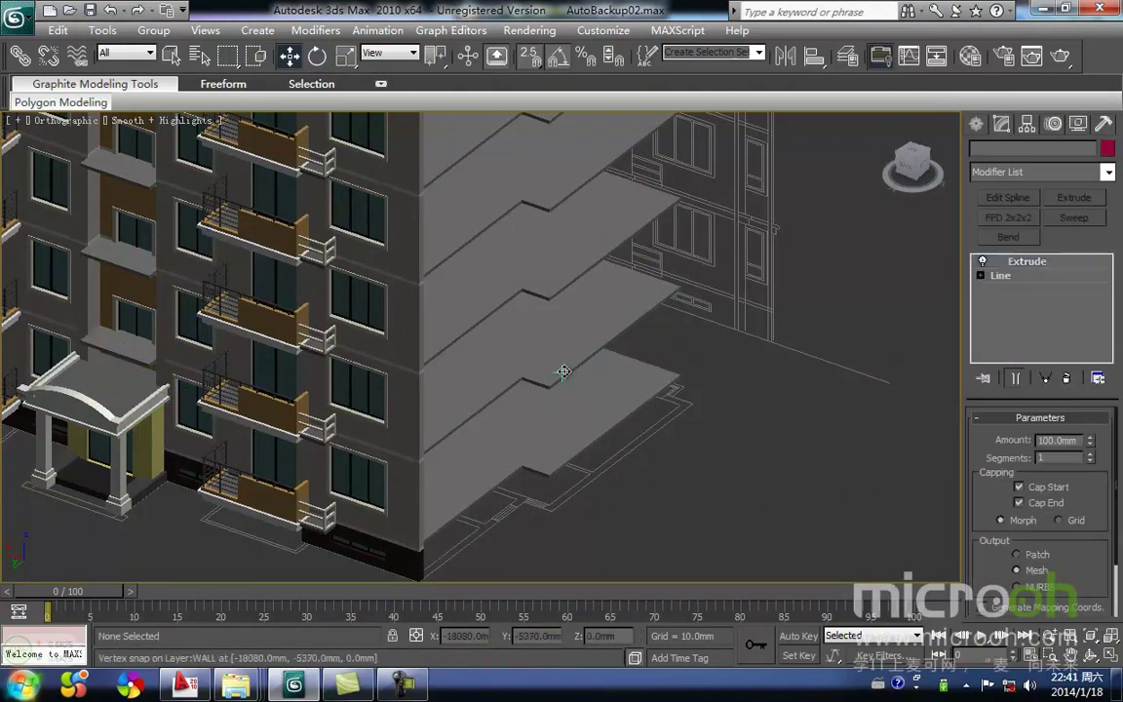
middle_drag(556, 370, 553, 557)
click(741, 341)
click(531, 212)
middle_drag(470, 206, 489, 357)
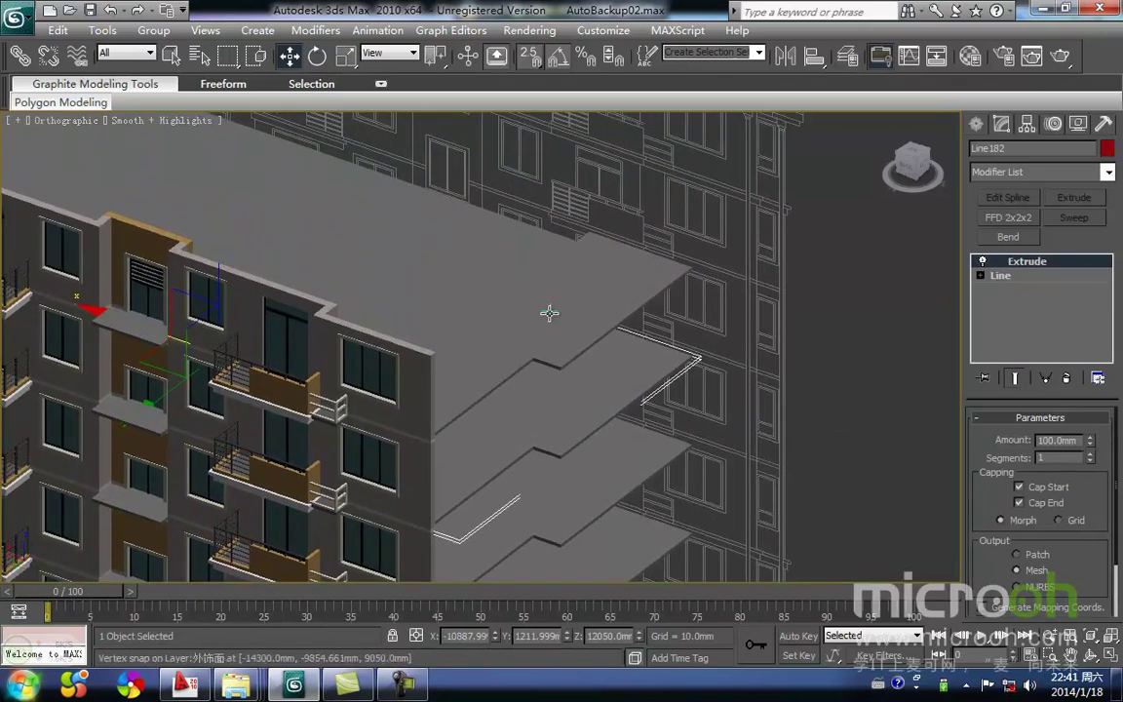
click(779, 300)
In the top view, move the two inner vertices of the top slab's central recess outward to the outer face of the central bay wall.
click(629, 253)
middle_drag(564, 289, 740, 294)
middle_drag(345, 332, 344, 311)
scroll(343, 310, down, 2)
middle_drag(369, 557, 359, 493)
middle_drag(348, 536, 332, 583)
click(980, 276)
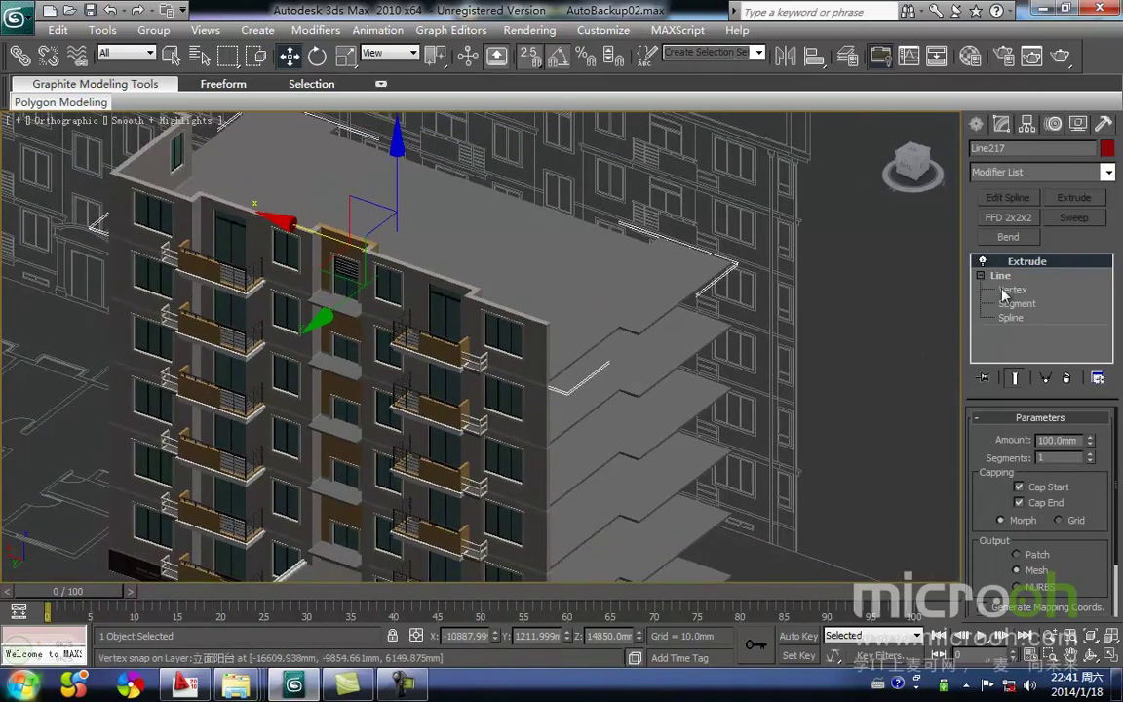
click(1012, 290)
key(t)
key(z)
middle_drag(501, 352, 453, 504)
scroll(426, 332, up, 6)
middle_drag(382, 304, 487, 337)
key(F3)
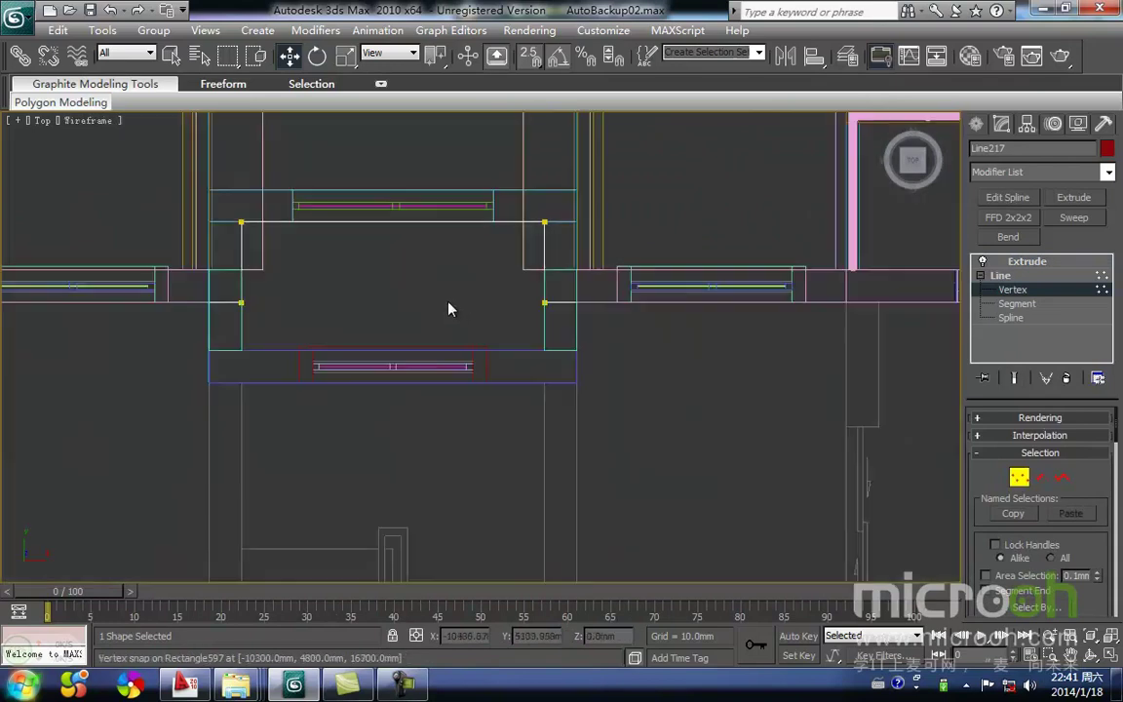
drag(372, 247, 561, 232)
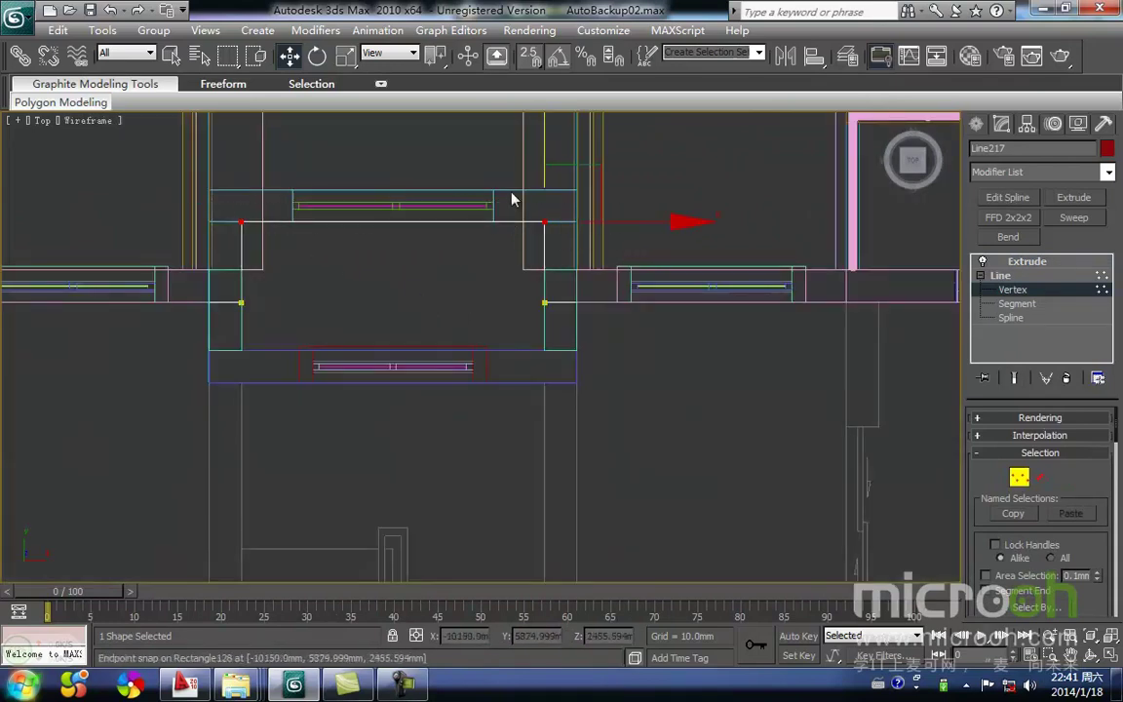
drag(541, 146, 354, 421)
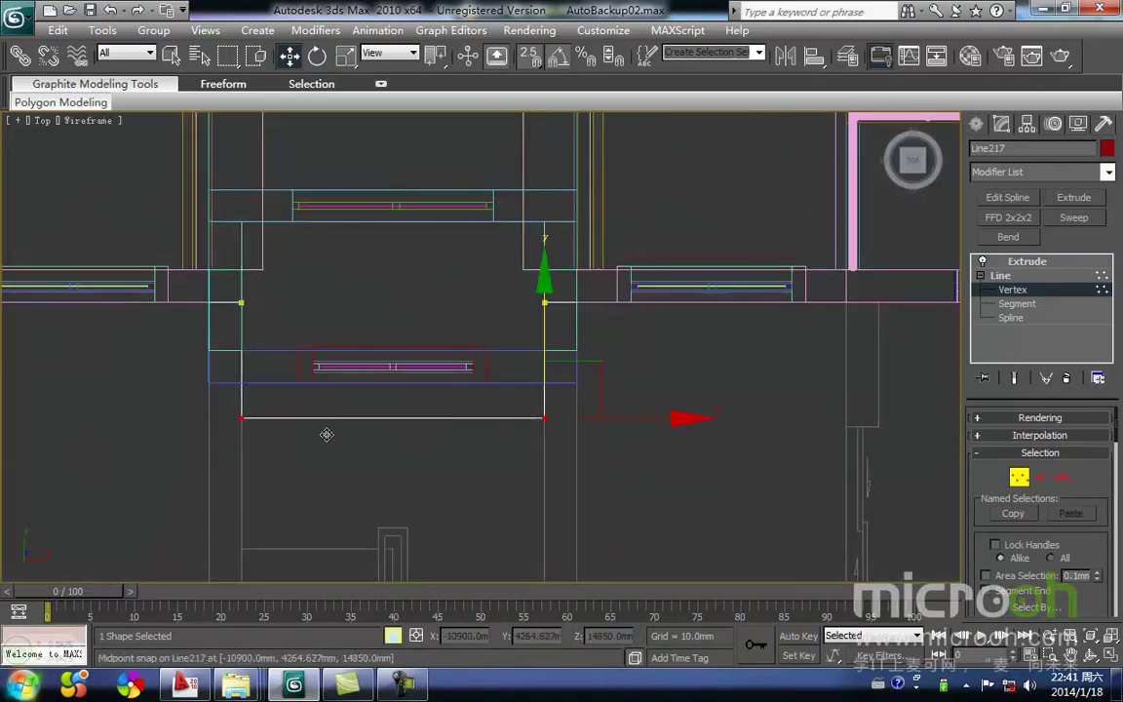
drag(245, 435, 241, 381)
Move the slab's side vertices at the central bay to the bay's outer corners, and return to the extruded slab.
drag(215, 280, 217, 281)
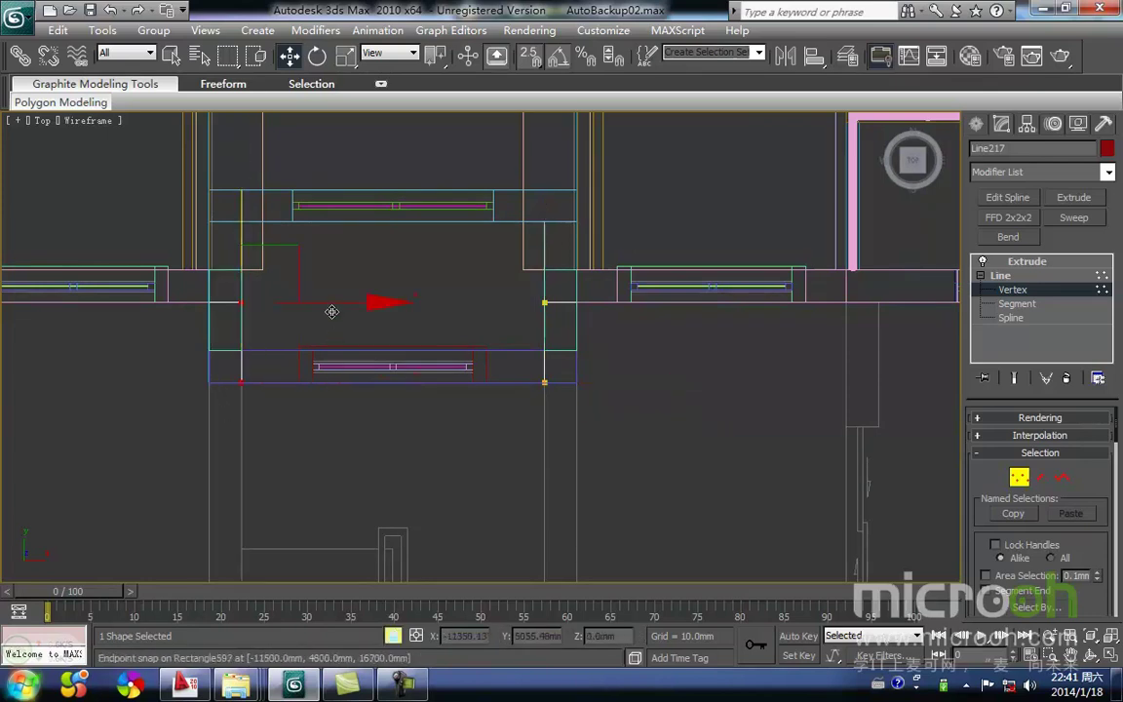
drag(224, 398, 209, 381)
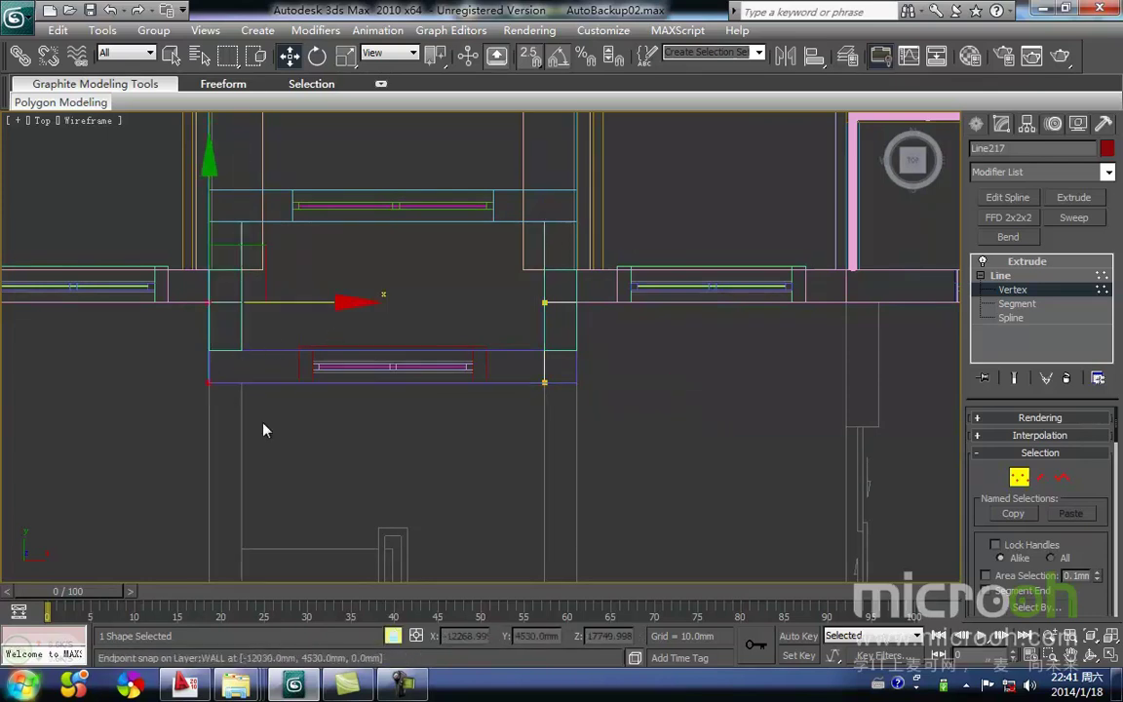
drag(497, 280, 498, 281)
drag(544, 381, 576, 381)
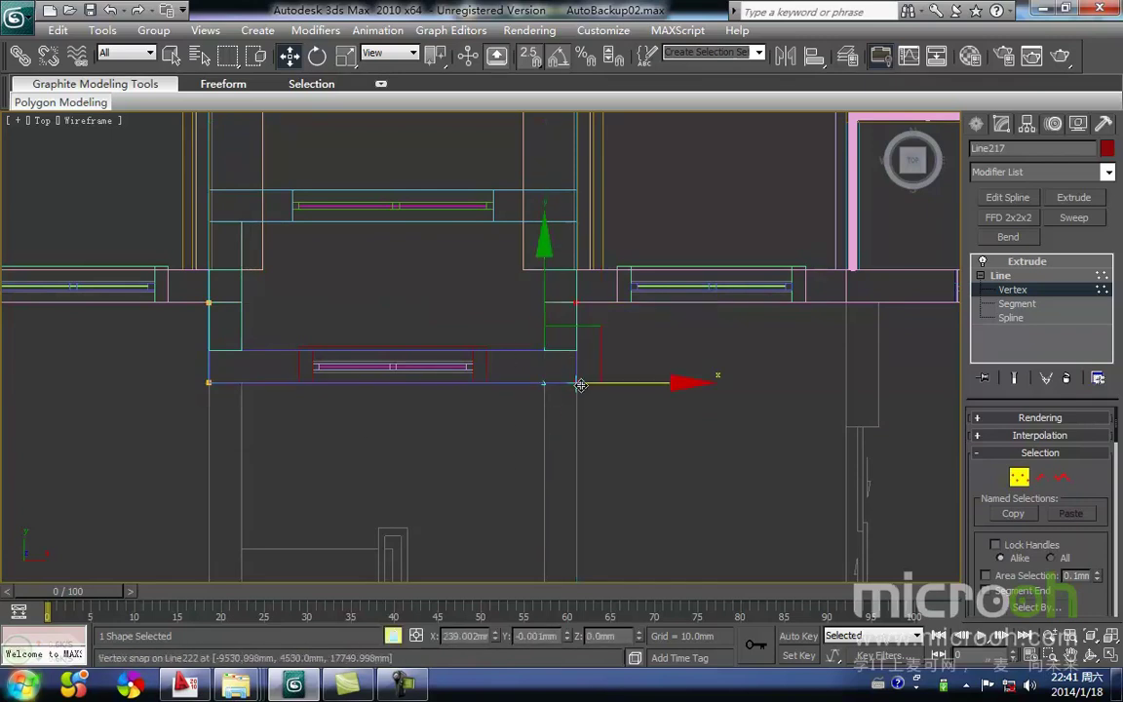
click(1019, 478)
scroll(624, 446, down, 3)
key(F3)
scroll(580, 456, down, 5)
alt+middle_drag(623, 447, 824, 358)
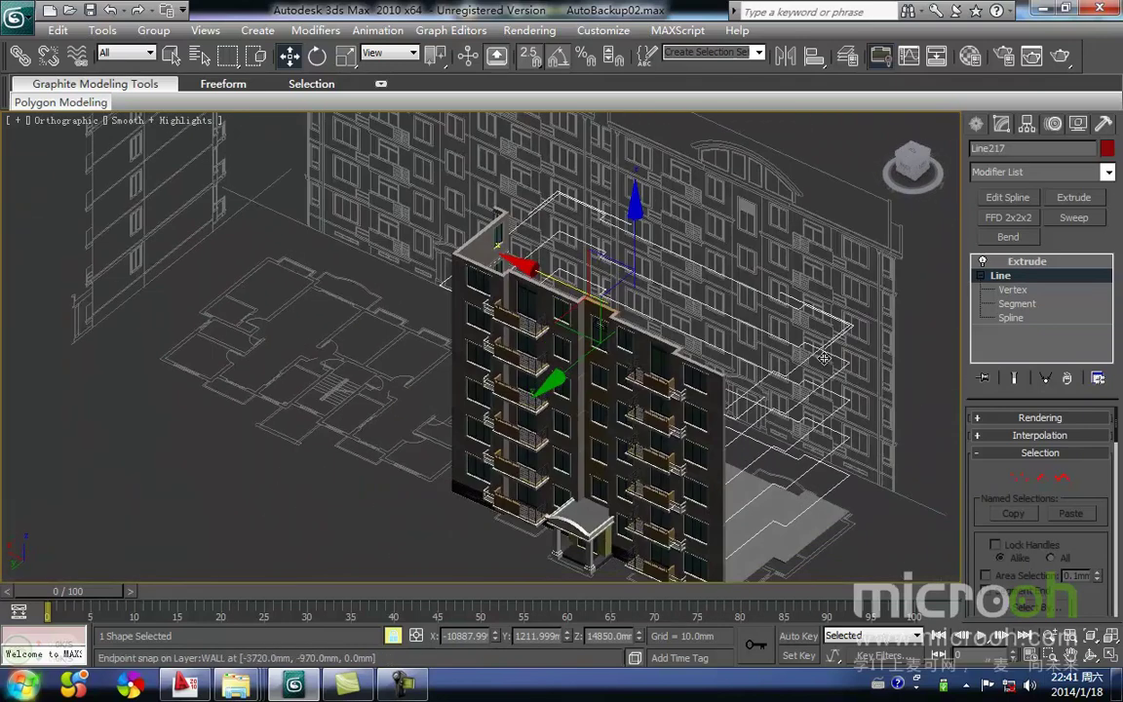
click(1039, 263)
middle_drag(852, 333, 654, 290)
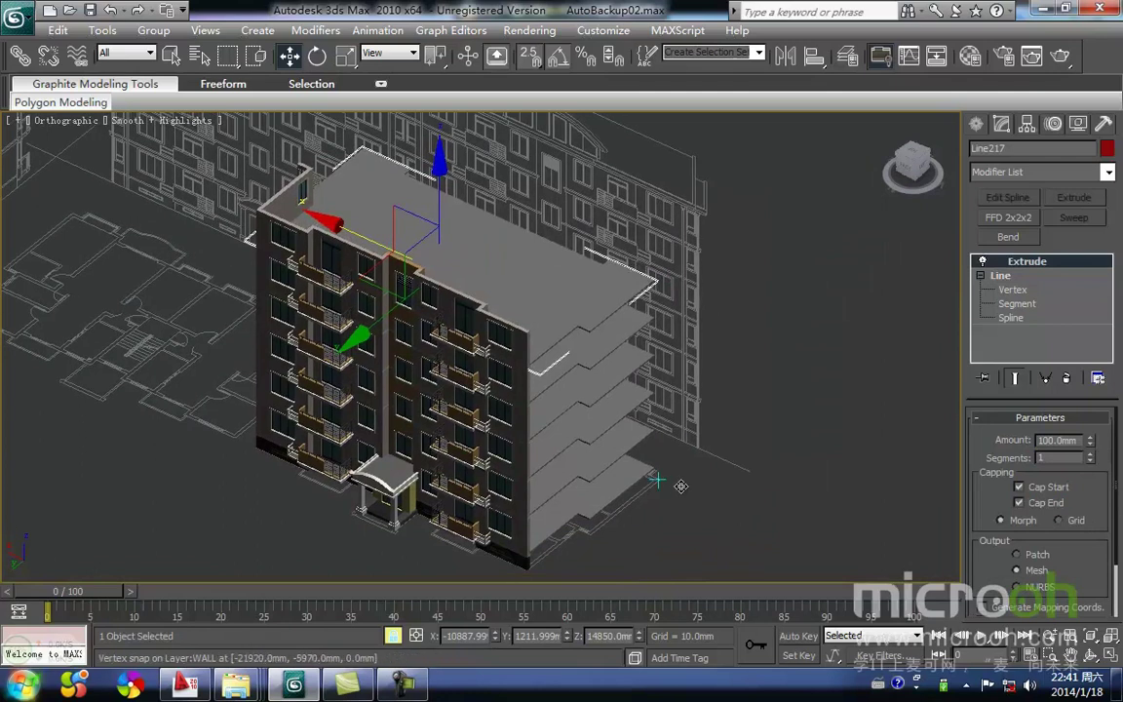
scroll(678, 487, up, 6)
scroll(631, 381, down, 4)
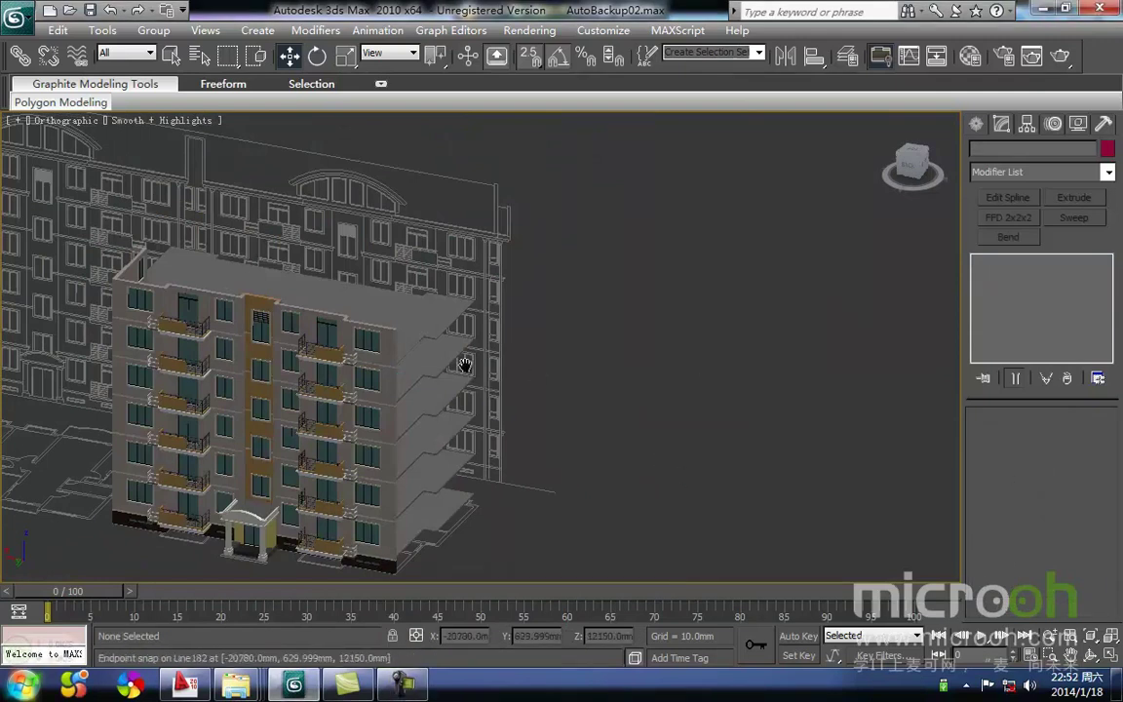
Select the whole building model and add it to the layer 北立面模型.
middle_drag(427, 374, 584, 351)
alt+middle_drag(561, 436, 553, 443)
scroll(556, 446, down, 3)
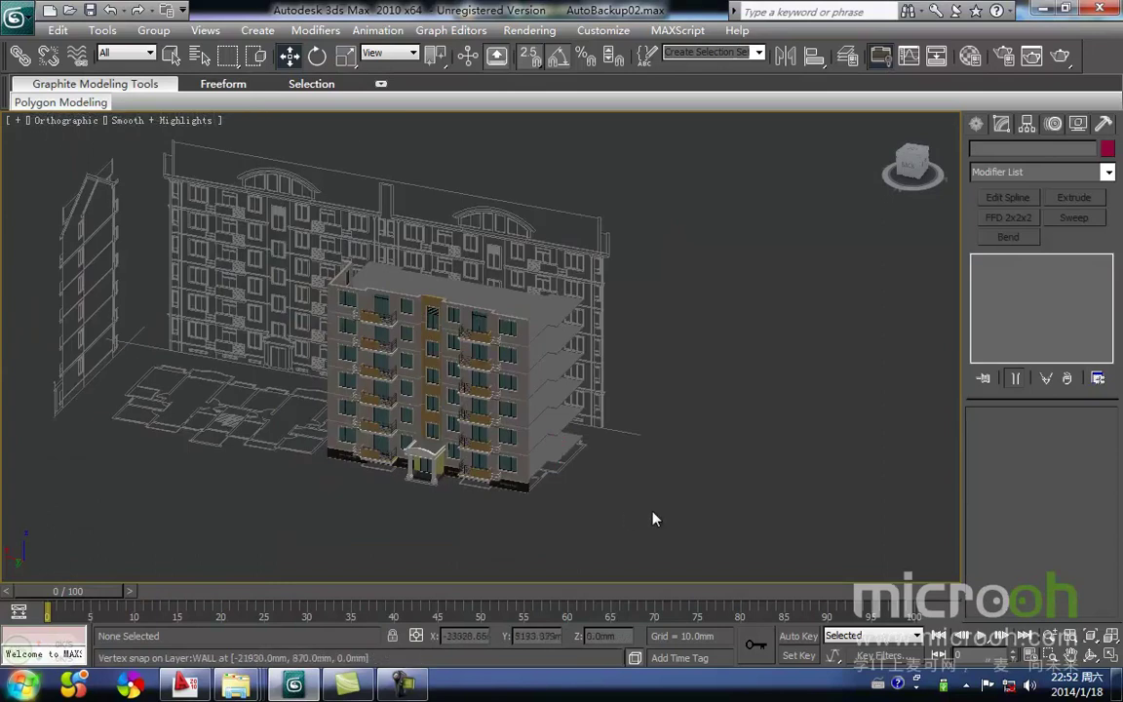
drag(677, 473, 148, 158)
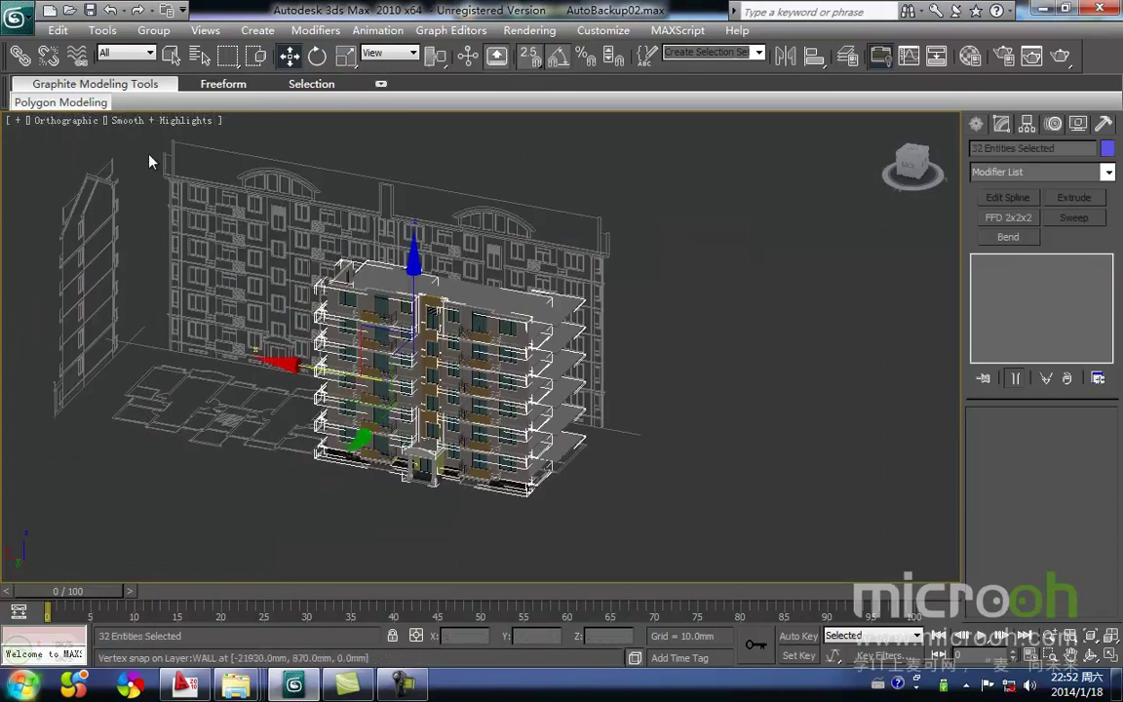
scroll(603, 360, up, 5)
middle_drag(624, 322, 554, 298)
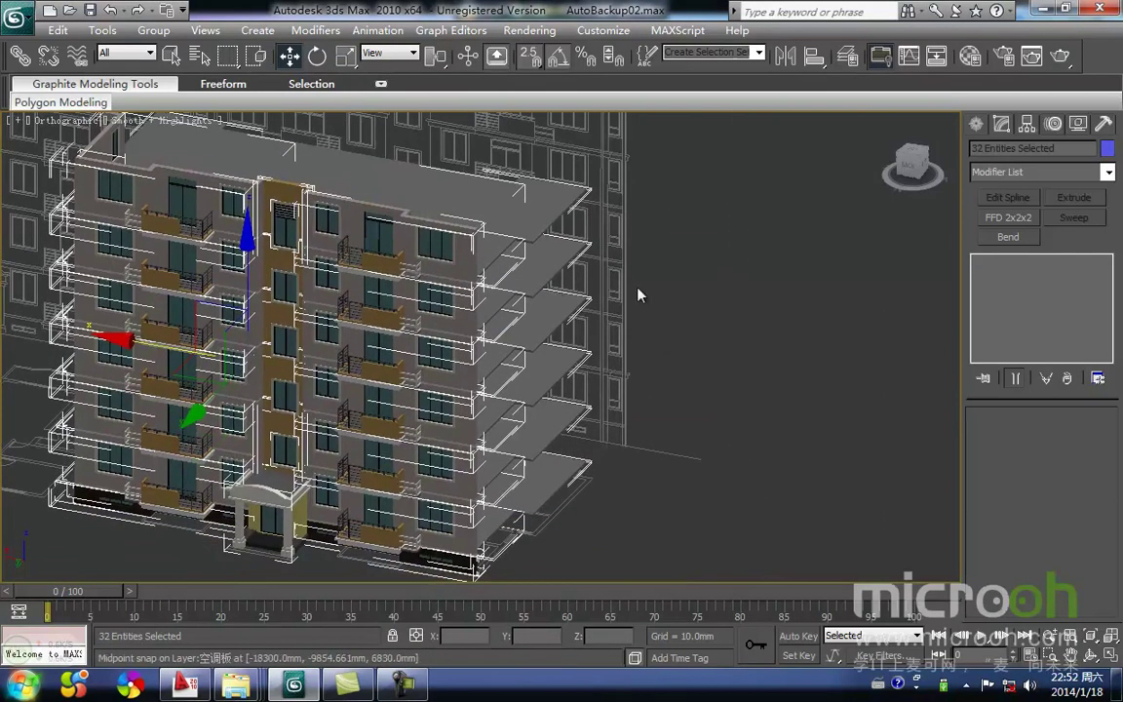
click(846, 55)
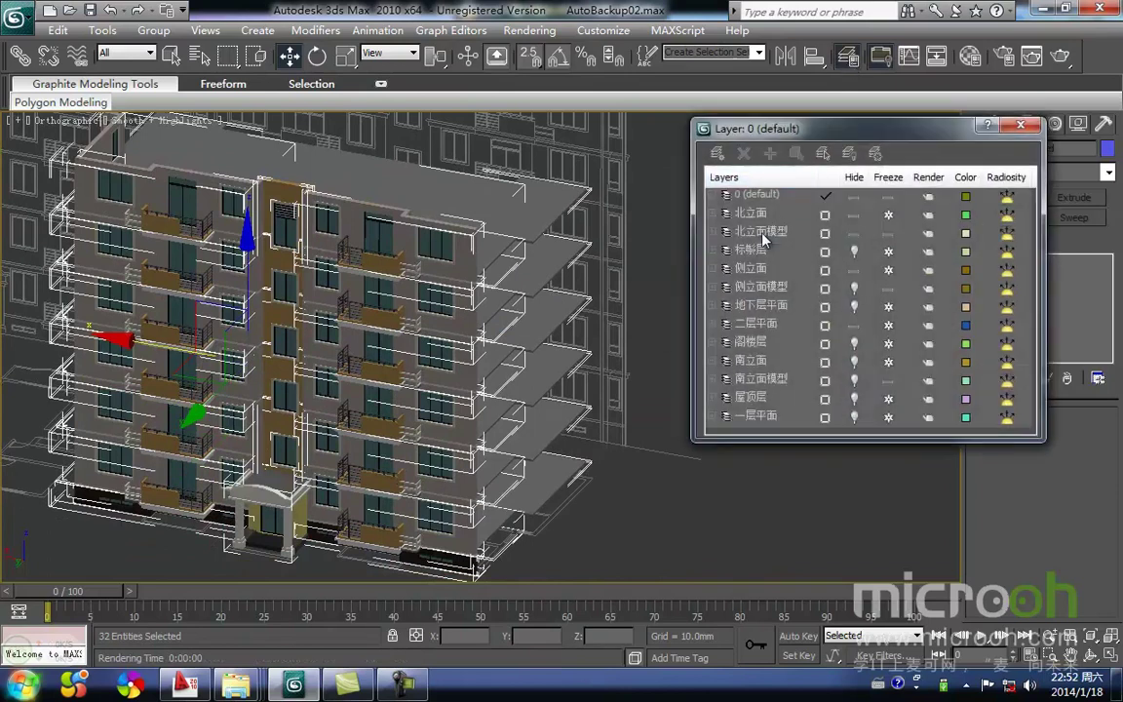
click(763, 232)
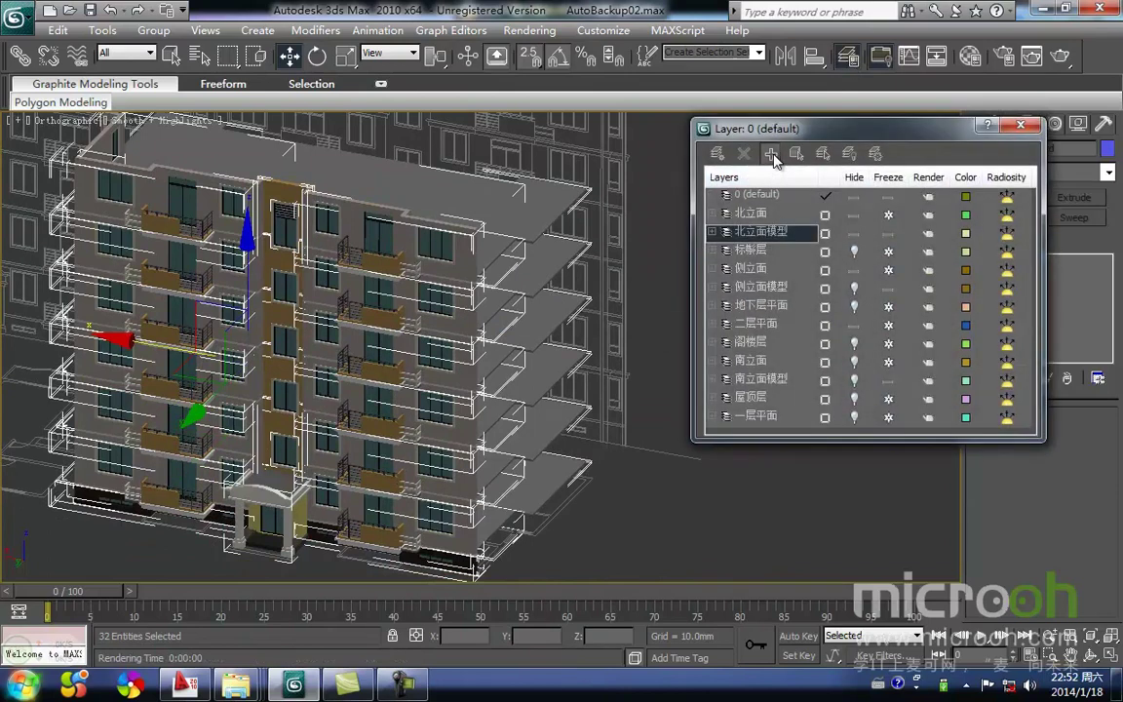
Hide and show the layer 北立面模型 to check its contents, keeping the layer list open beside the building.
click(855, 234)
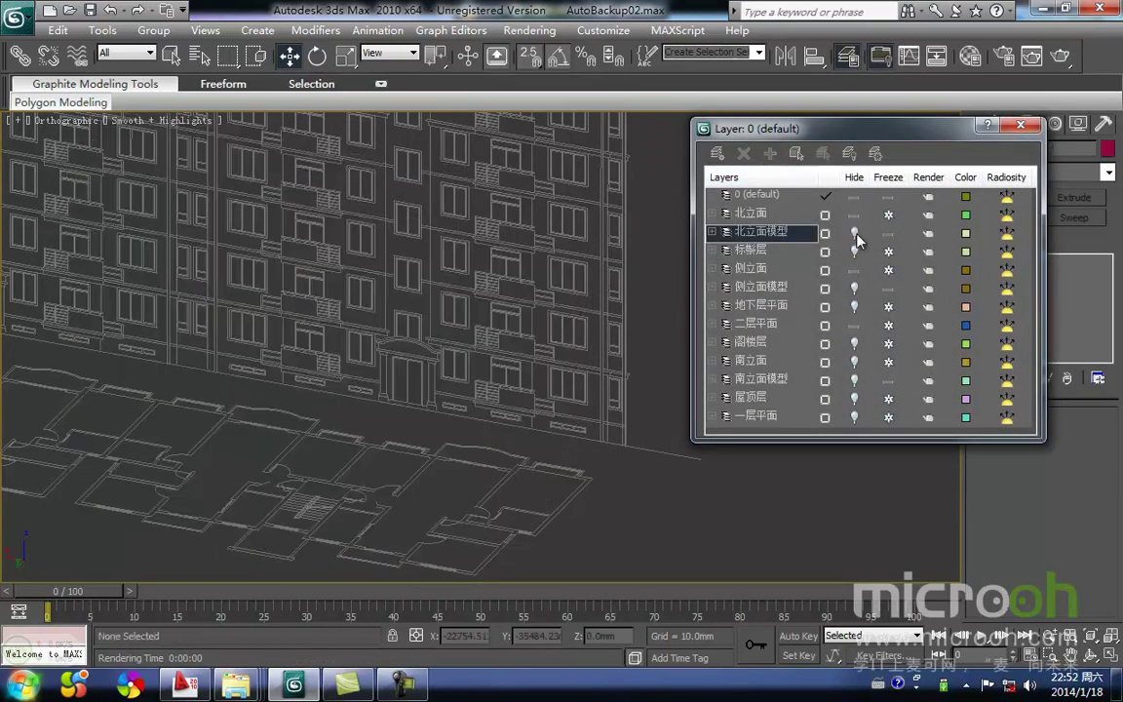
click(855, 234)
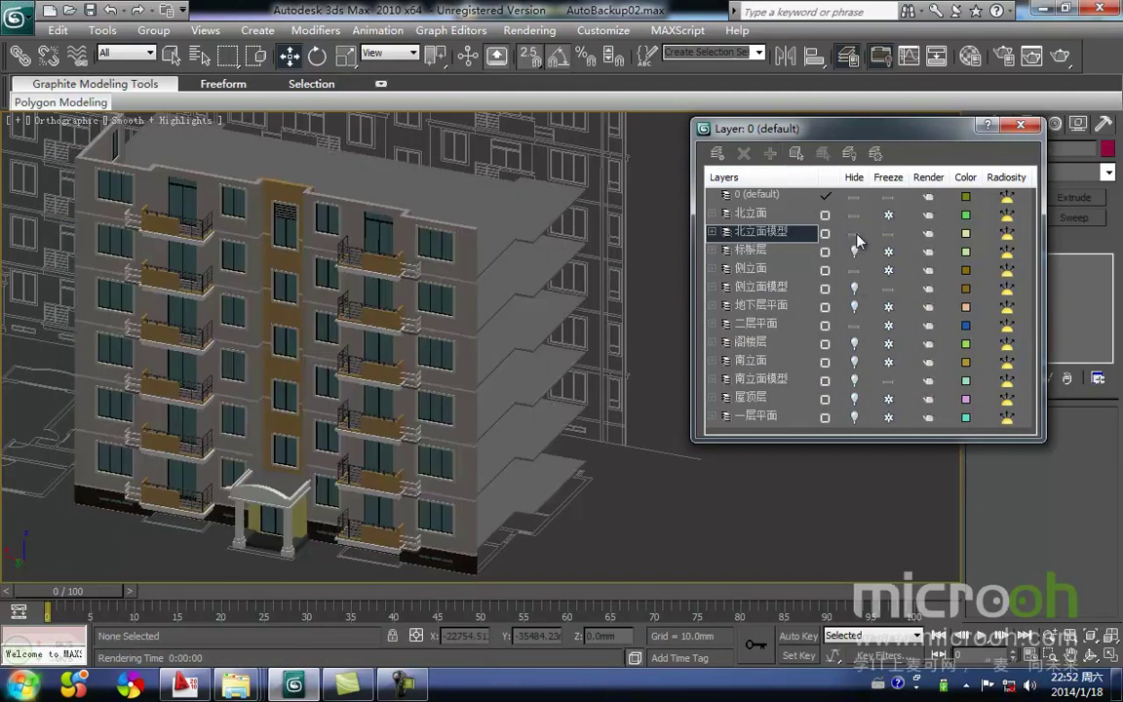
middle_drag(538, 416, 465, 424)
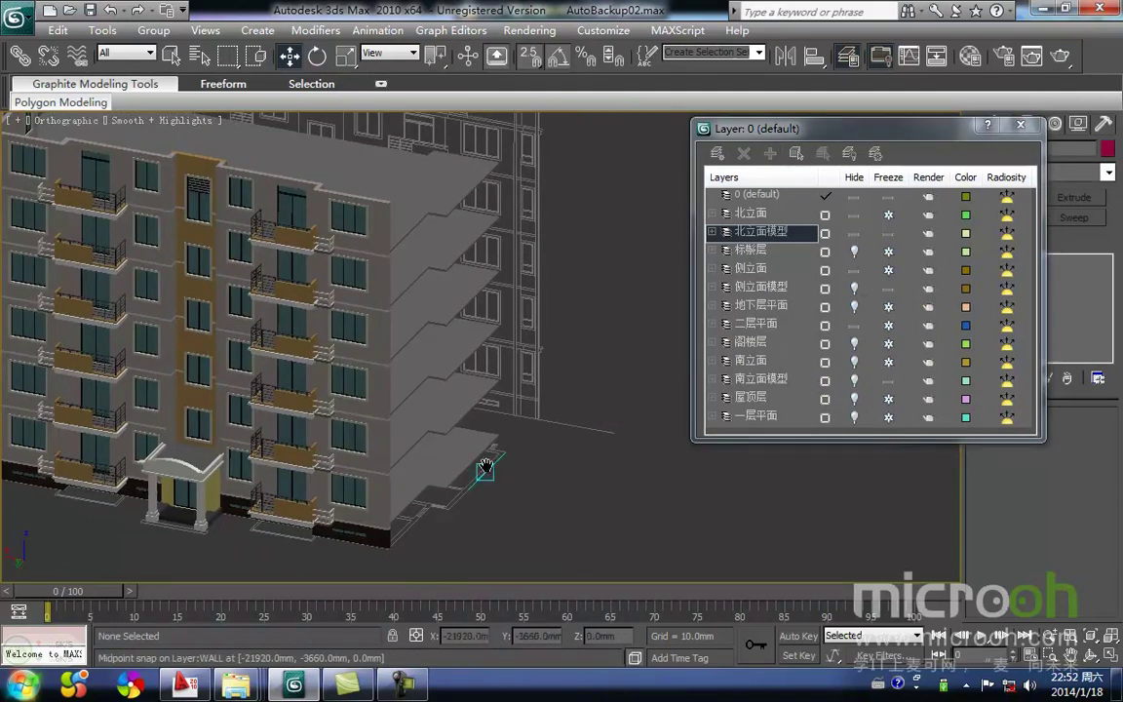
middle_drag(489, 480, 475, 447)
scroll(475, 452, down, 2)
scroll(468, 456, up, 2)
middle_drag(420, 396, 419, 445)
scroll(419, 446, down, 2)
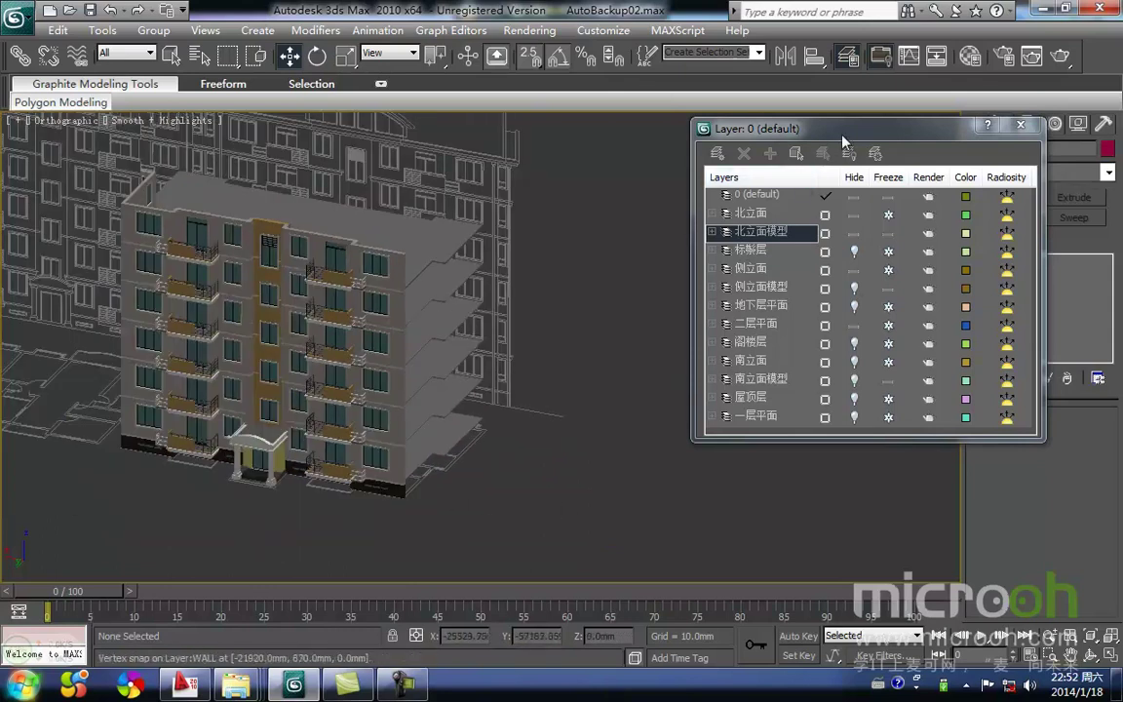
drag(841, 140, 761, 123)
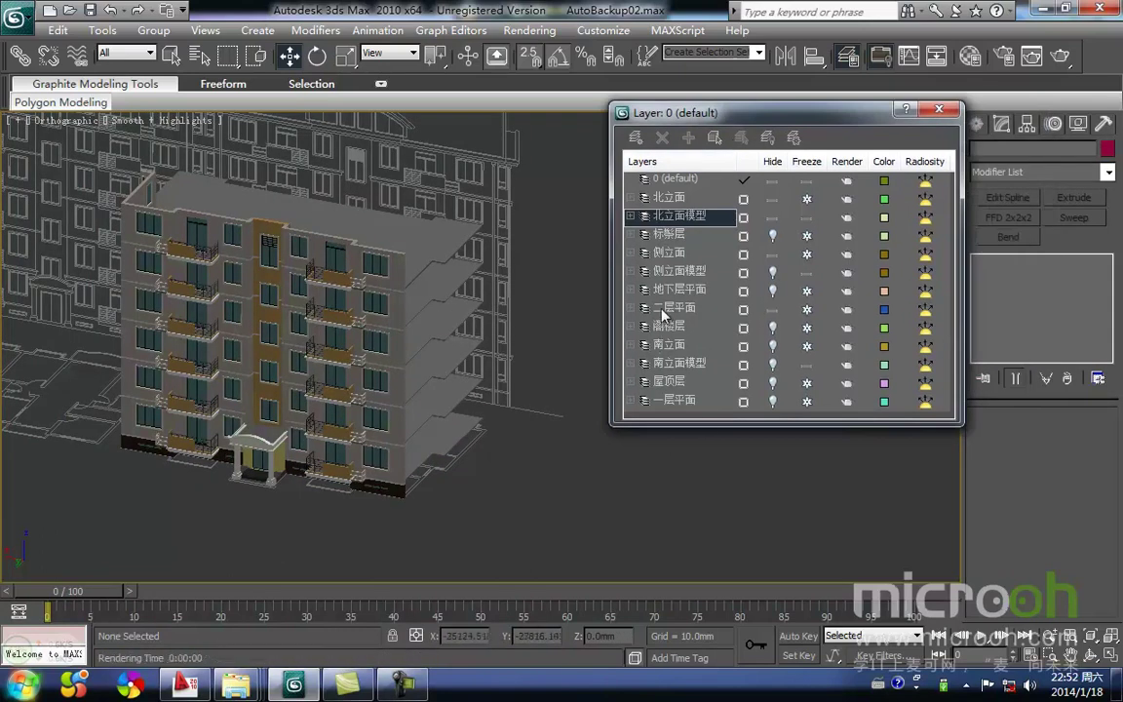
Unhide the layers 南立面模型 and 侧立面模型 and close the layer list.
click(773, 363)
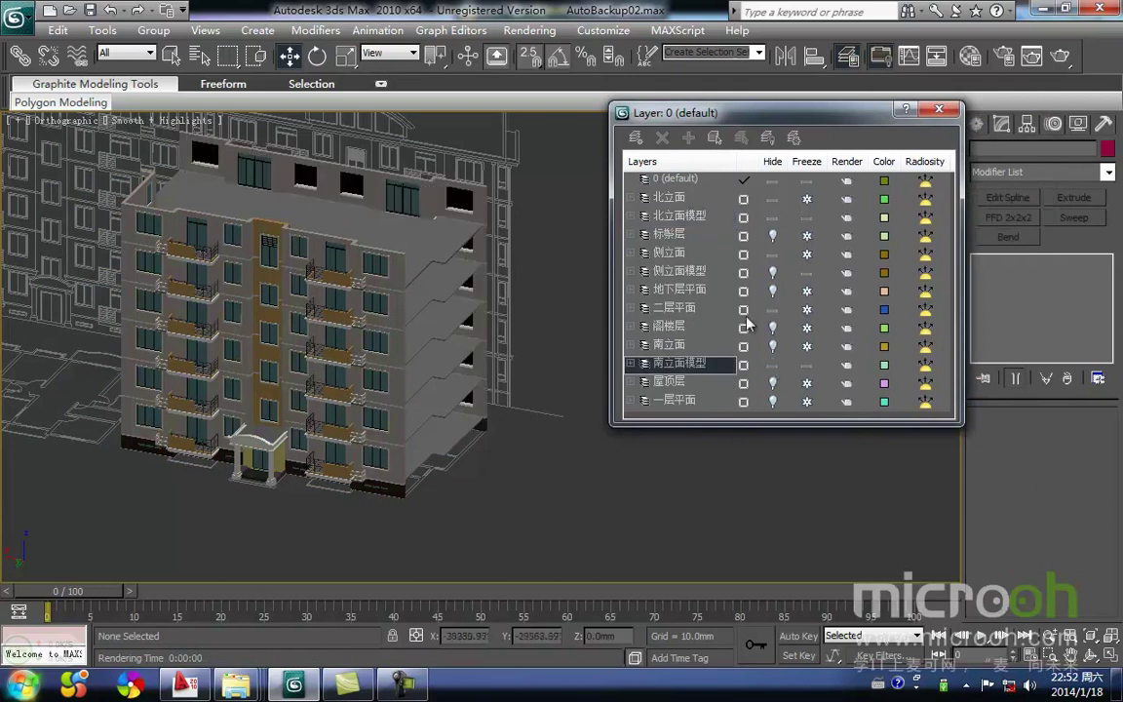
click(774, 271)
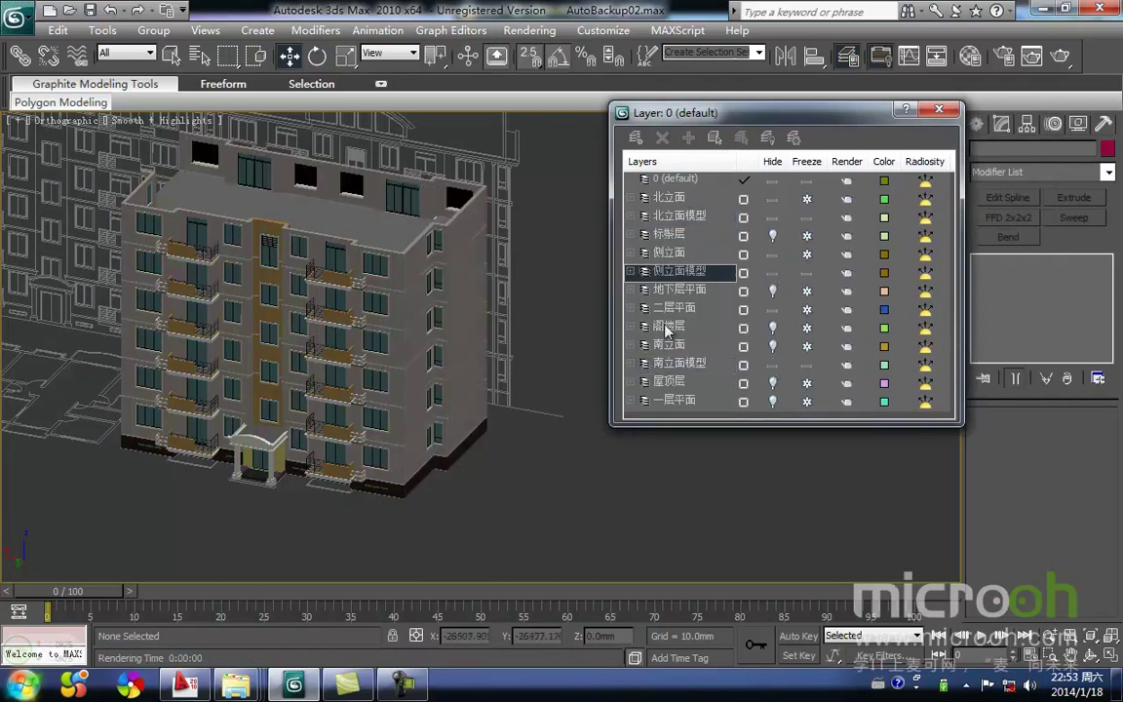
middle_drag(522, 469, 441, 497)
click(938, 108)
Examine the assembled building from several angles and the moulding and roof edges of the elevation drawing behind it.
alt+middle_drag(451, 393, 729, 417)
middle_drag(650, 394, 427, 484)
middle_drag(529, 296, 458, 354)
scroll(456, 356, up, 2)
middle_drag(529, 372, 503, 328)
scroll(514, 356, down, 2)
scroll(503, 329, down, 2)
scroll(492, 361, up, 2)
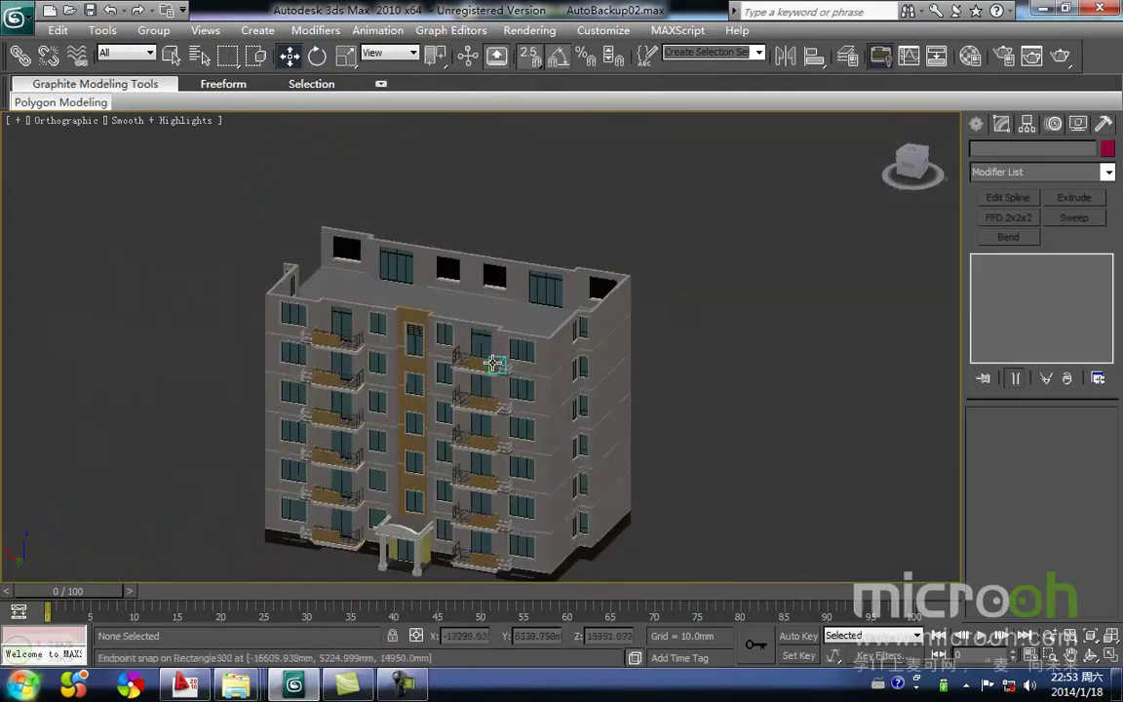
scroll(711, 371, up, 1)
scroll(776, 368, up, 5)
middle_drag(777, 368, 451, 360)
scroll(448, 360, up, 5)
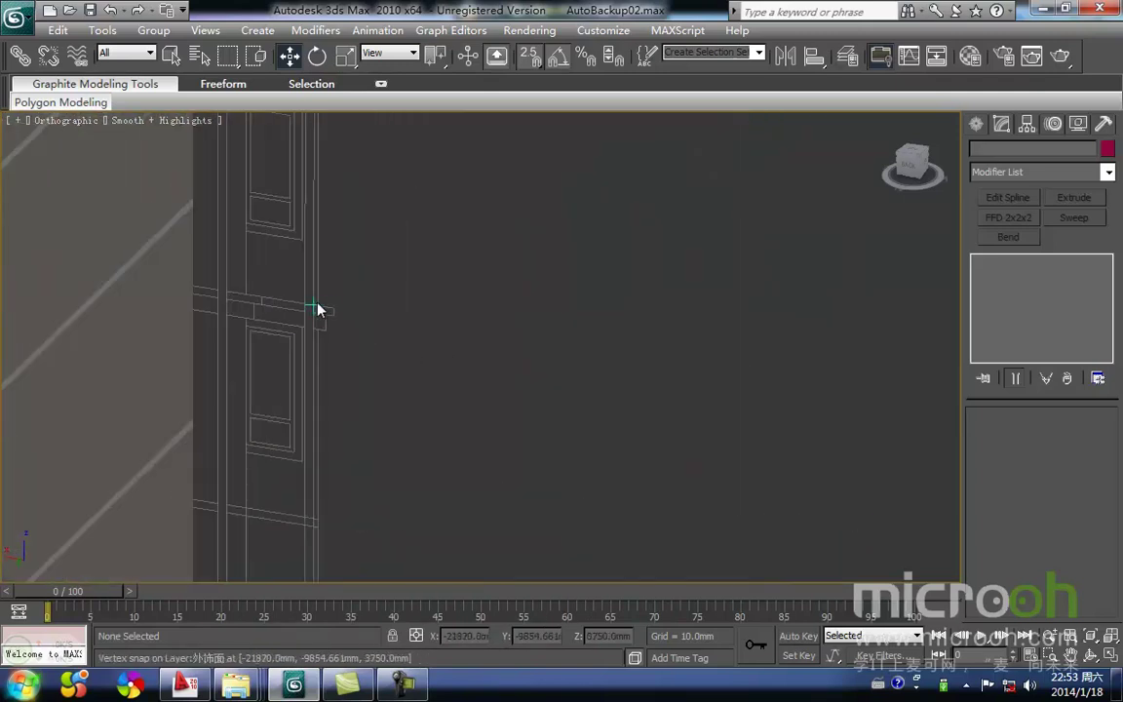
middle_drag(333, 341, 392, 459)
scroll(394, 429, down, 10)
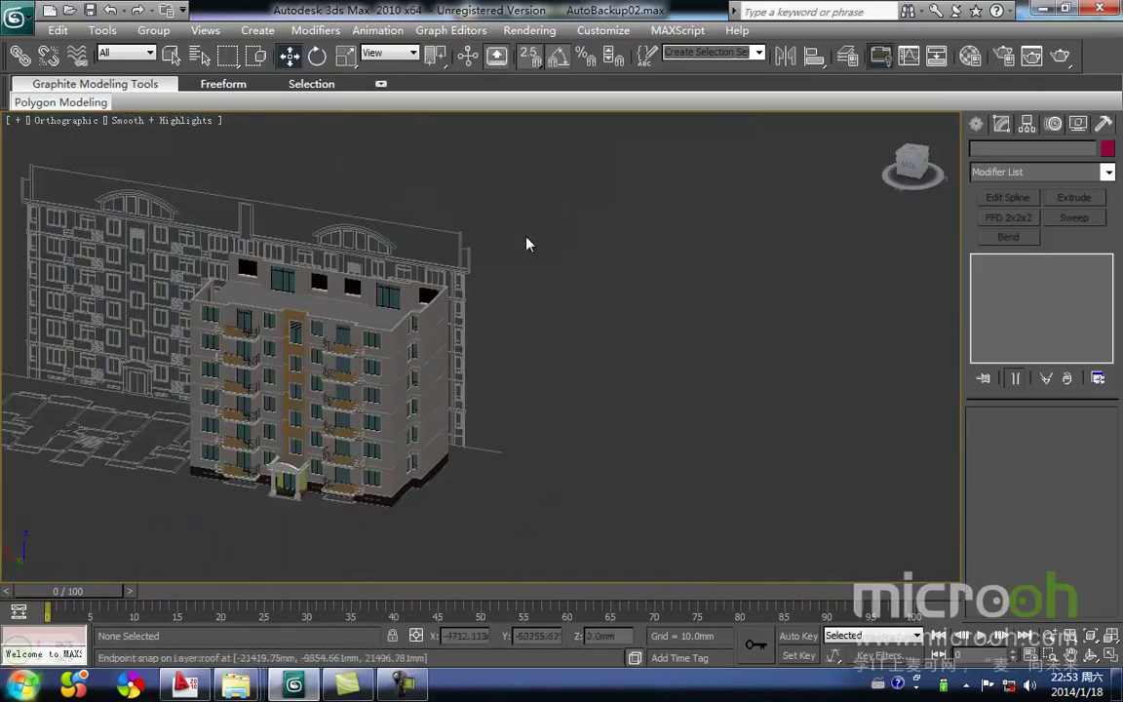
scroll(483, 329, up, 5)
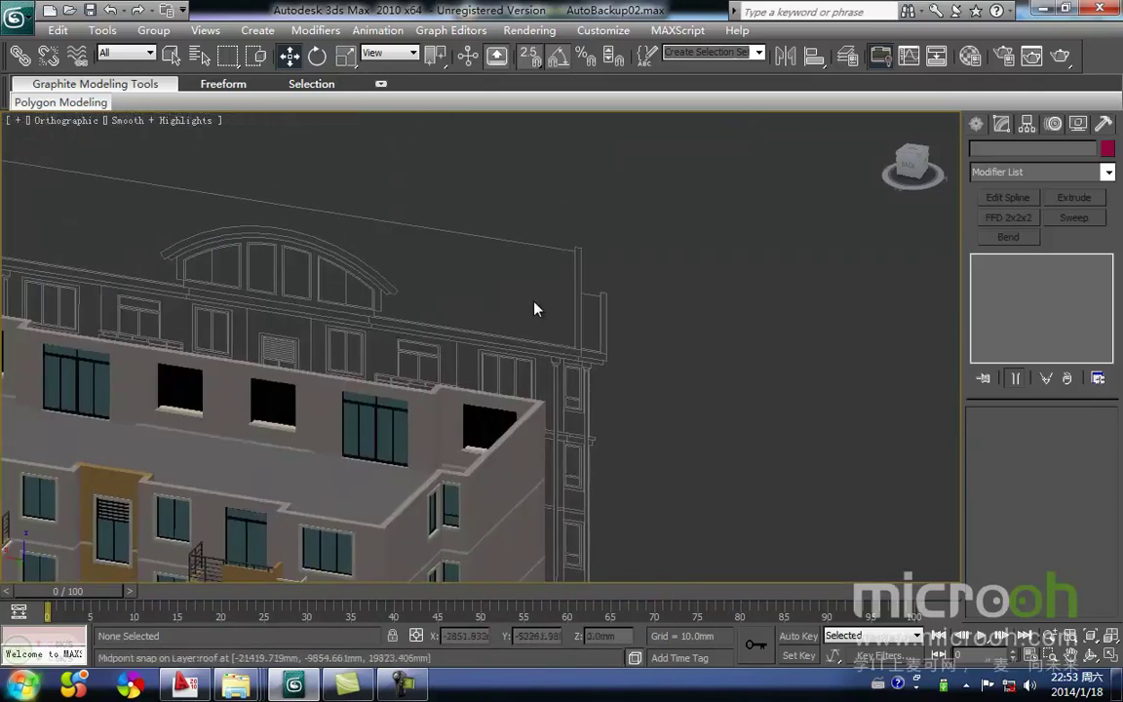
middle_drag(501, 301, 509, 300)
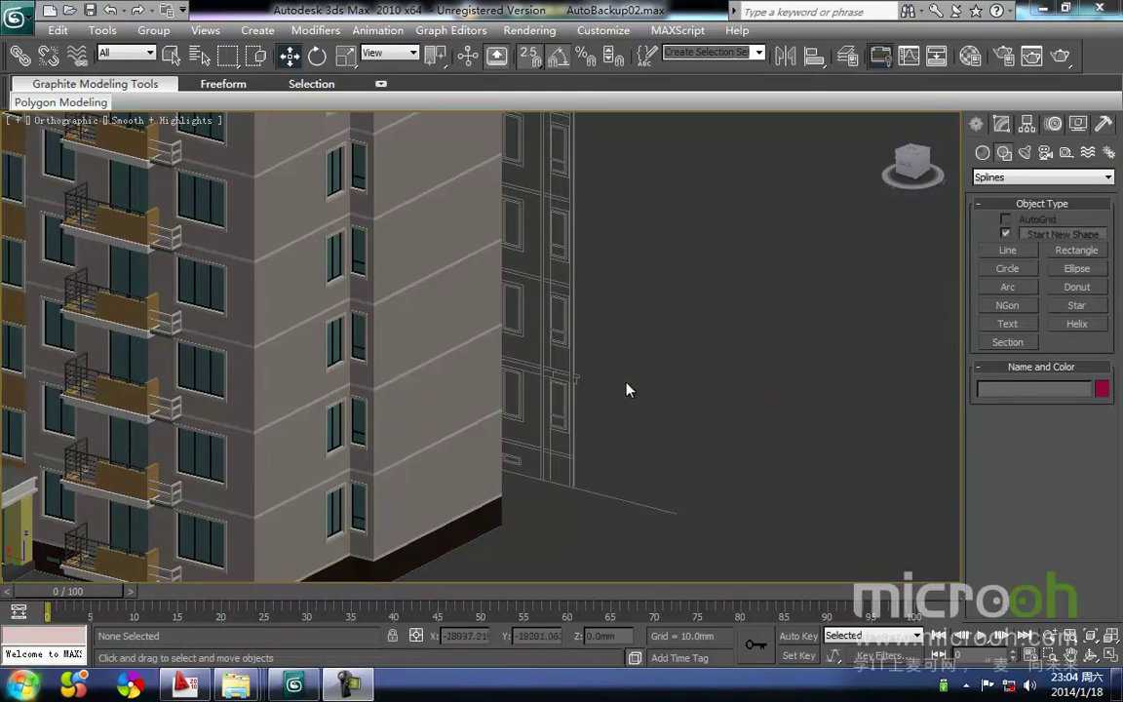
In the back view in wireframe, trace the stepped moulding profile at the elevation's outer edge as a closed line against the wall face.
scroll(623, 381, up, 6)
middle_drag(681, 367, 384, 354)
scroll(384, 353, down, 2)
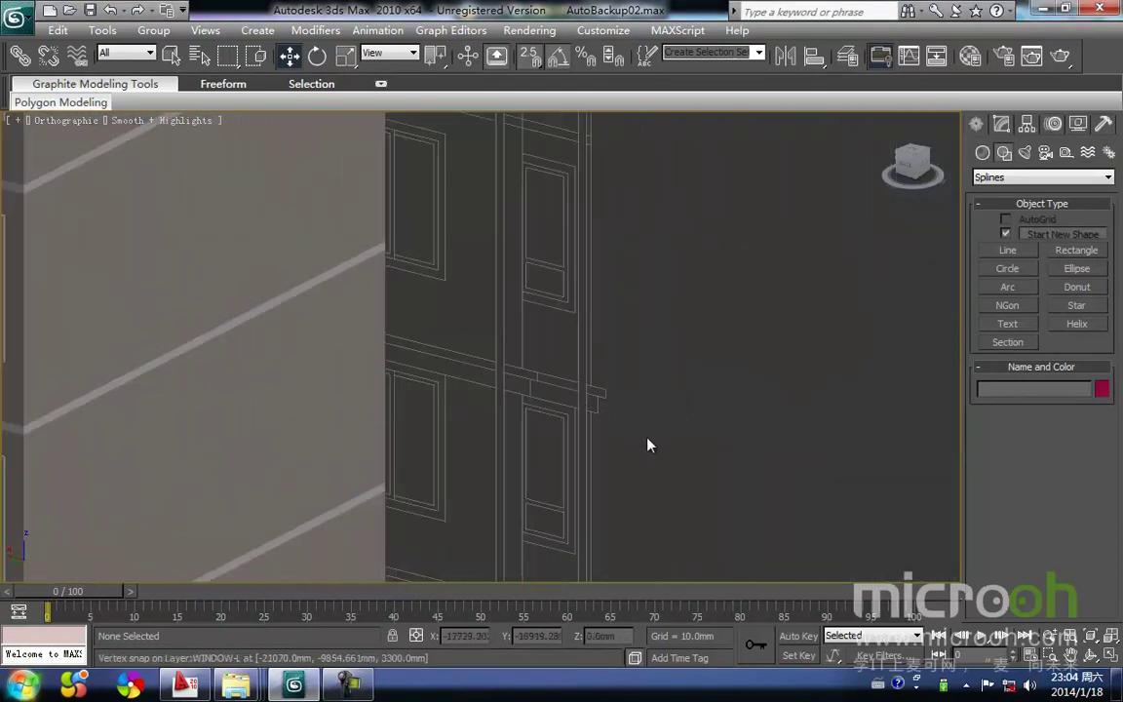
middle_drag(638, 405, 531, 389)
key(k)
key(z)
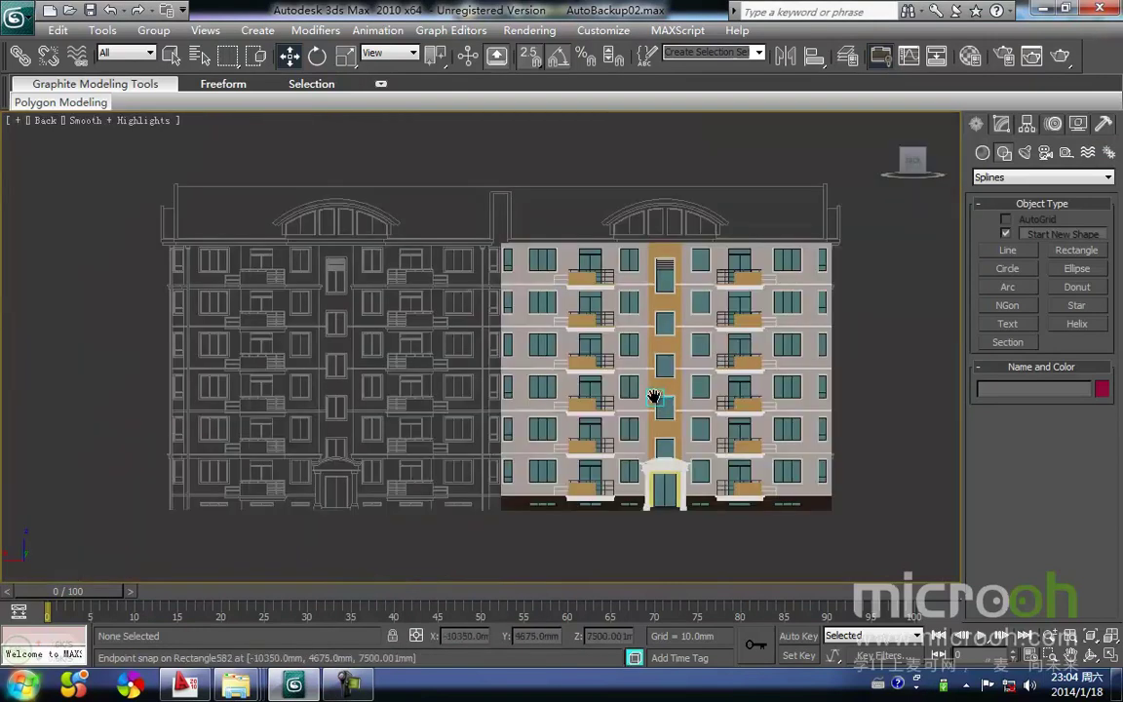
scroll(655, 394, up, 10)
middle_drag(471, 391, 596, 329)
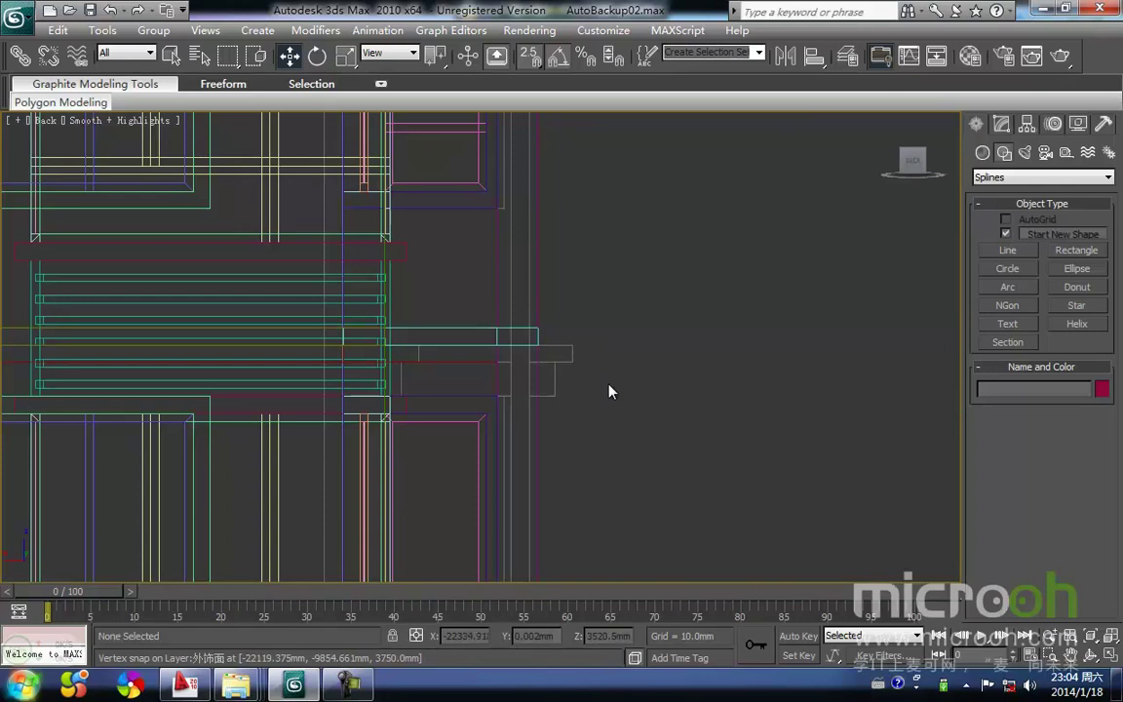
click(1007, 251)
key(F3)
click(537, 345)
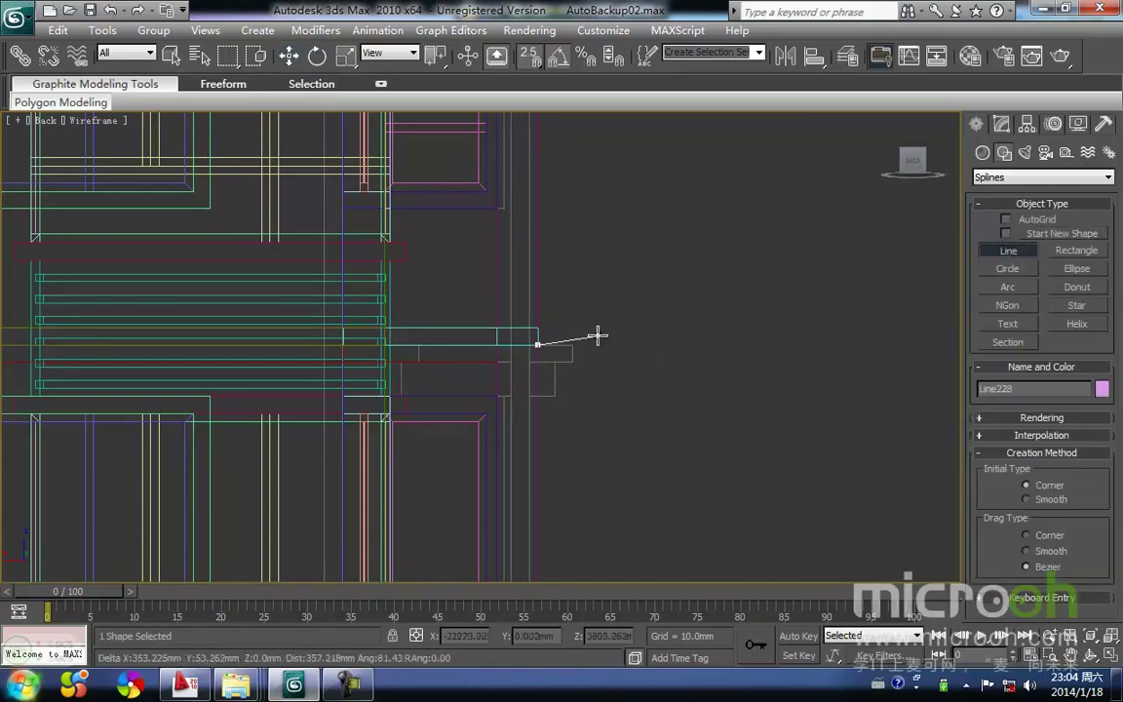
click(563, 350)
click(554, 407)
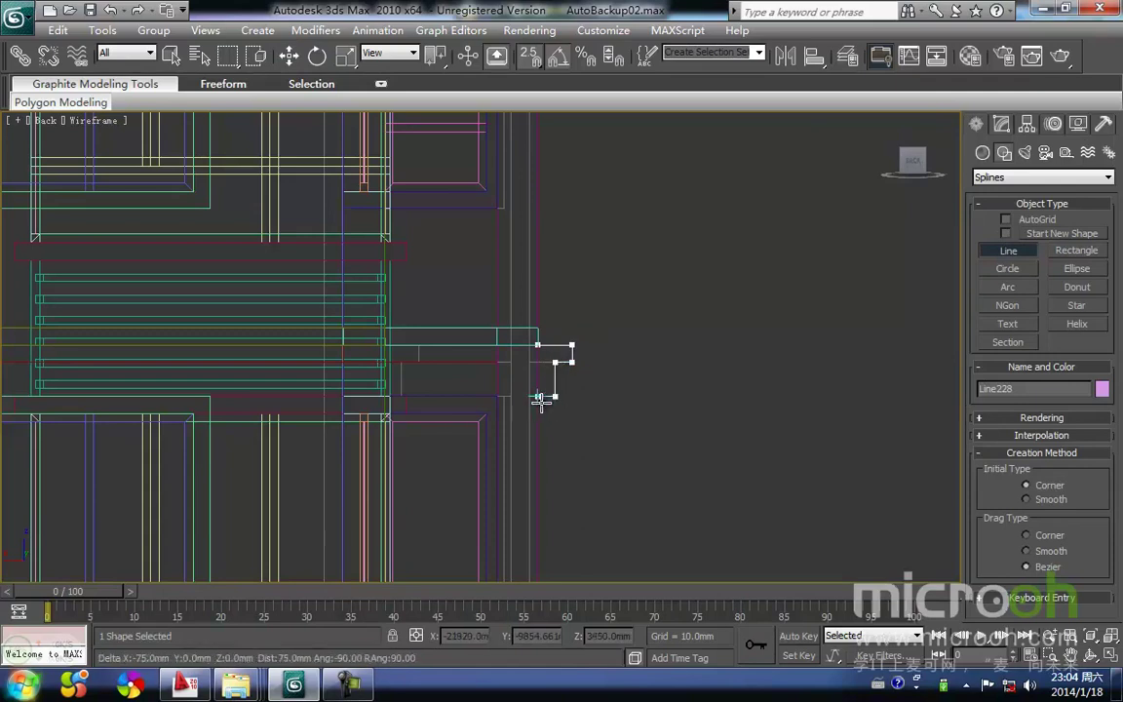
click(537, 397)
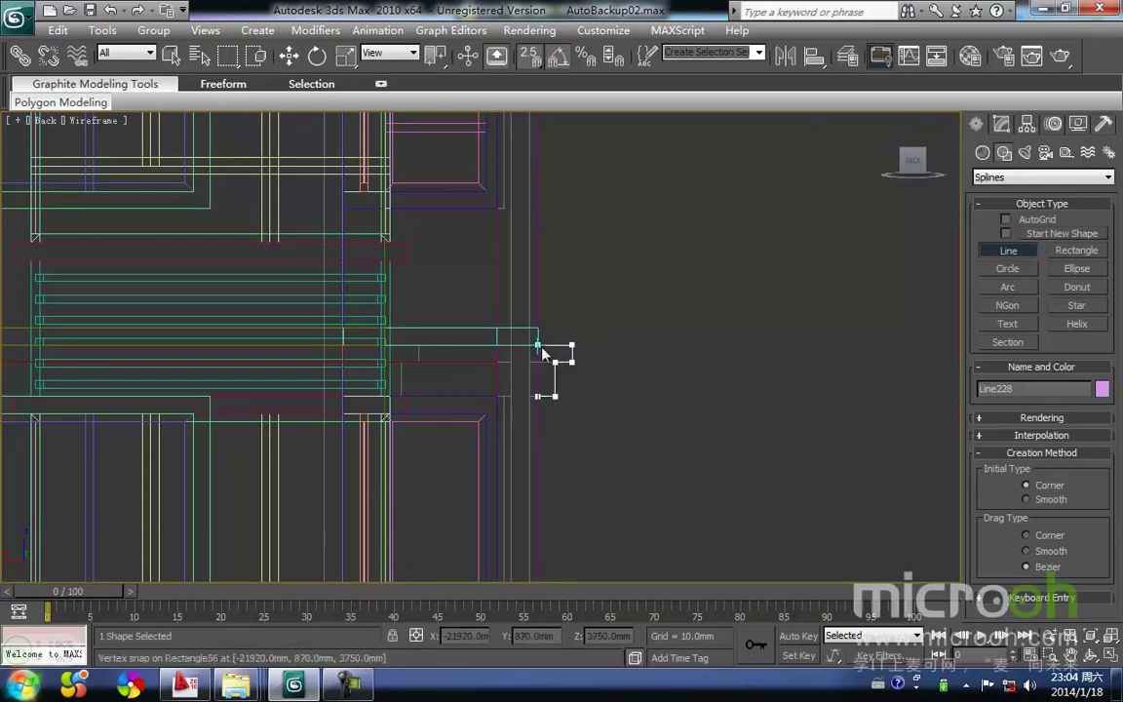
click(537, 346)
click(568, 400)
right_click(593, 439)
click(590, 440)
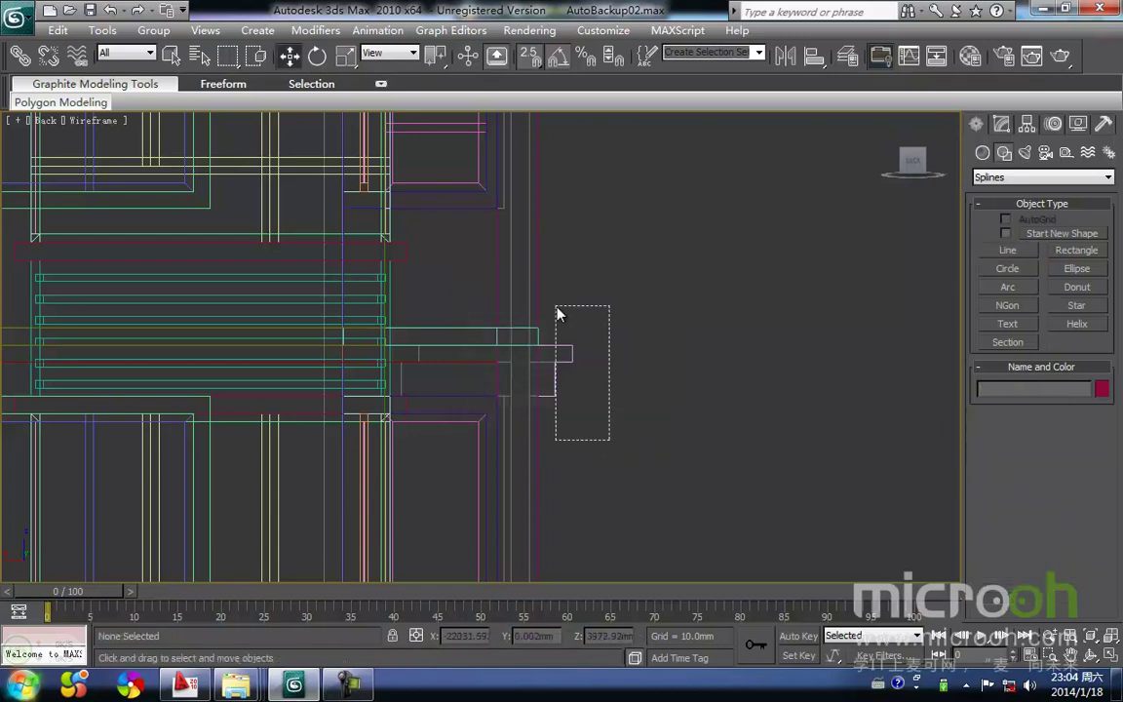
drag(557, 308, 555, 306)
middle_drag(615, 399, 517, 373)
drag(541, 342, 515, 391)
click(541, 418)
In the top view, examine the outer wall outline from the party wall recess past the balcony to the entrance porch.
middle_drag(311, 373, 465, 359)
key(t)
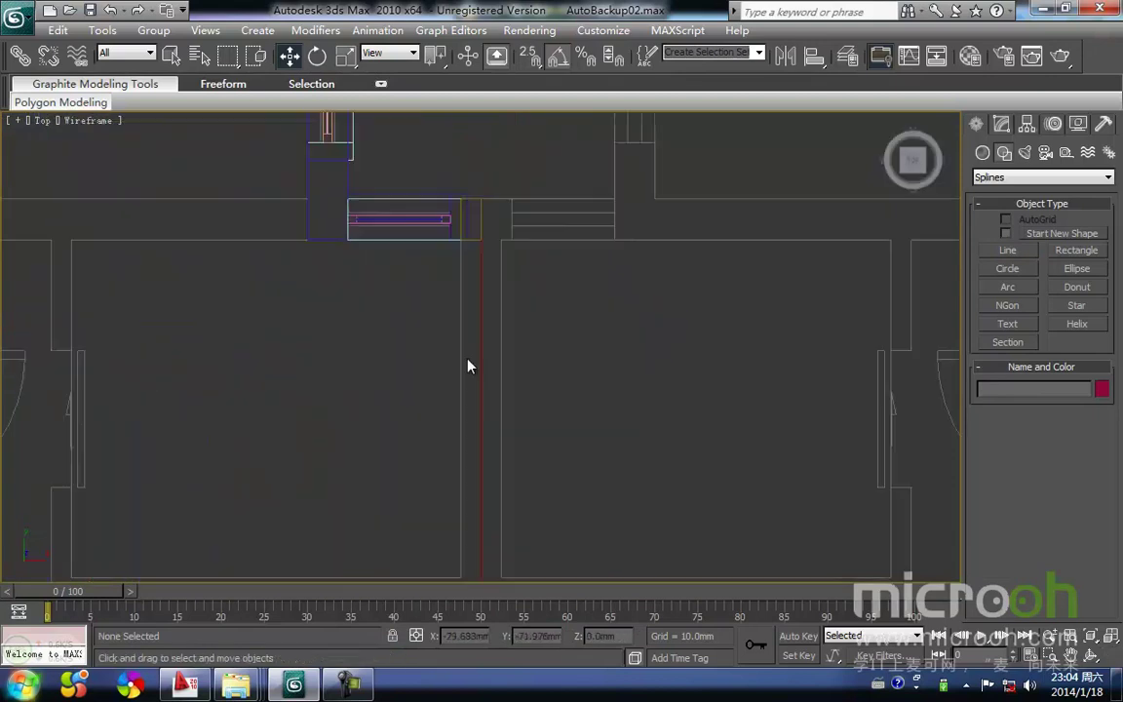
scroll(436, 332, down, 3)
scroll(434, 328, up, 4)
middle_drag(394, 303, 593, 364)
scroll(409, 296, up, 2)
middle_drag(352, 248, 446, 359)
scroll(407, 298, up, 3)
scroll(446, 325, up, 3)
scroll(479, 364, down, 3)
middle_drag(507, 387, 416, 298)
middle_drag(572, 333, 489, 343)
mouse_move(666, 278)
middle_down()
mouse_move(571, 371)
mouse_move(336, 352)
middle_up()
scroll(538, 395, down, 2)
mouse_move(642, 387)
middle_down()
mouse_move(499, 320)
mouse_move(476, 334)
mouse_move(646, 373)
mouse_move(632, 319)
middle_up()
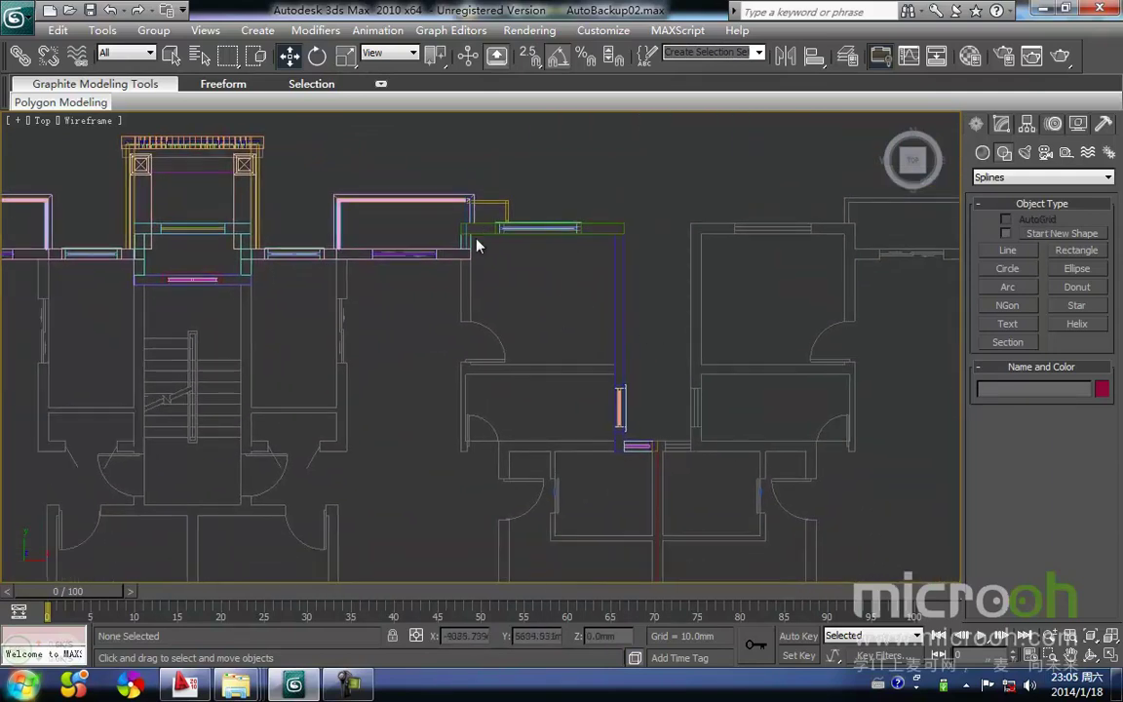
scroll(483, 237, up, 2)
middle_drag(482, 237, 693, 350)
scroll(454, 315, up, 2)
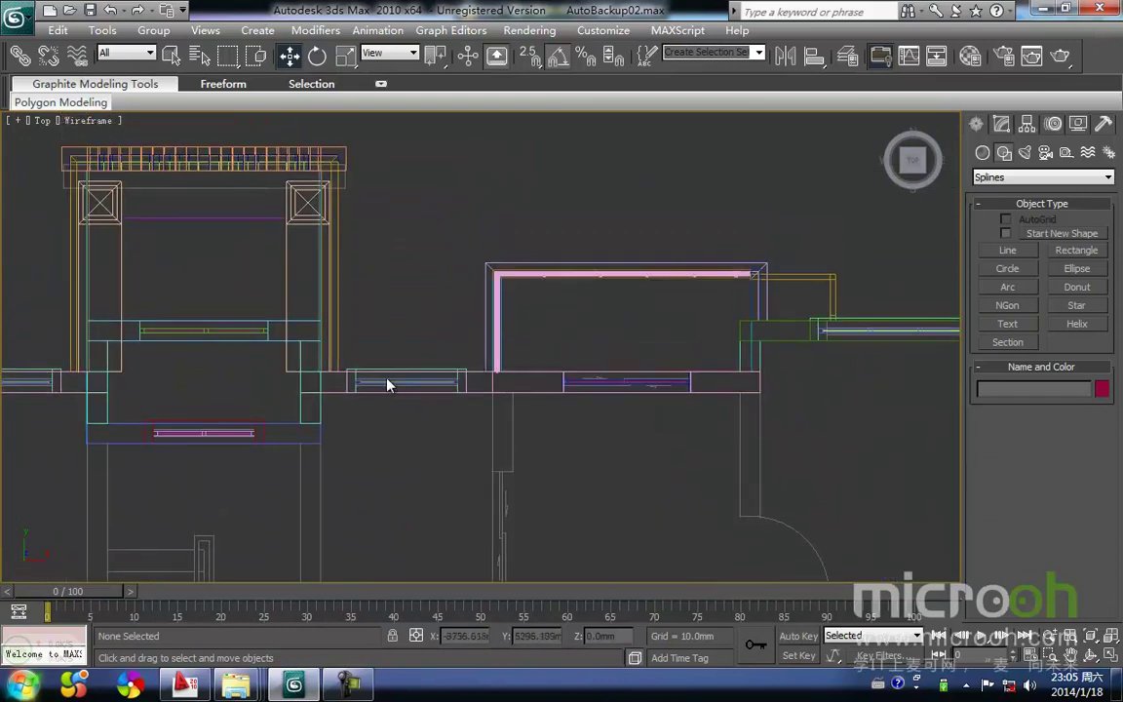
middle_drag(436, 314, 307, 329)
middle_drag(602, 293, 433, 312)
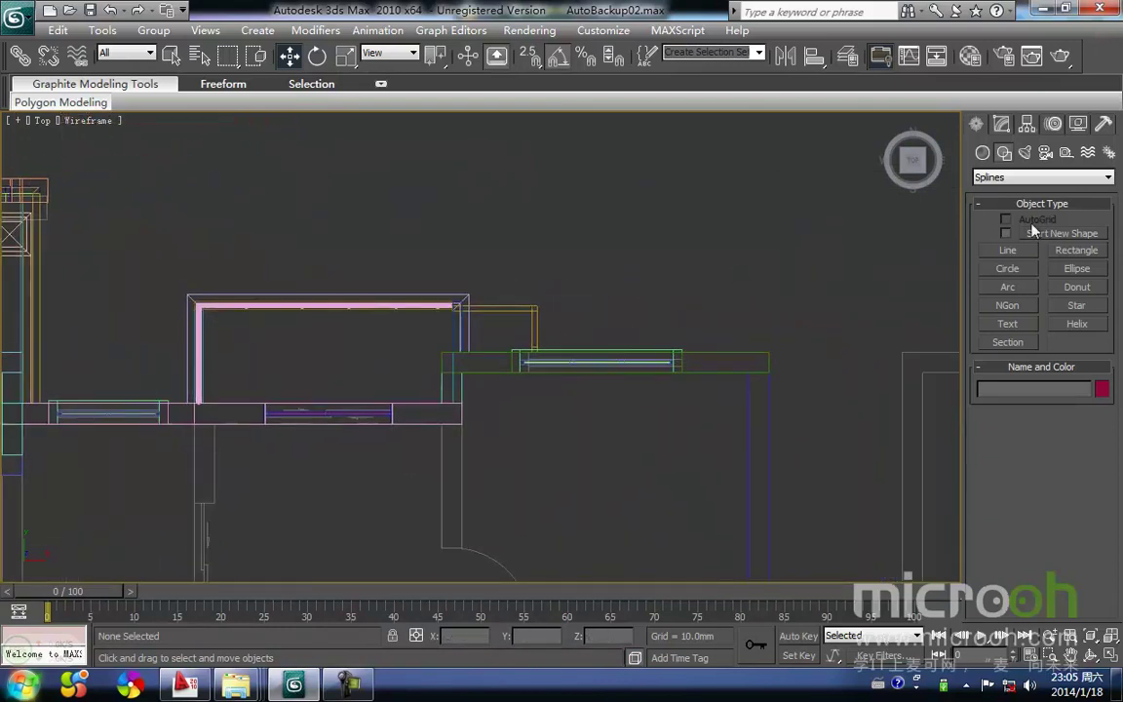
Start a line at the party wall end, trace the recess wall to its inner corner and on to the north wall's outer corner.
click(1013, 253)
middle_drag(772, 364, 556, 191)
middle_drag(664, 447, 589, 93)
scroll(546, 281, up, 3)
scroll(567, 230, up, 2)
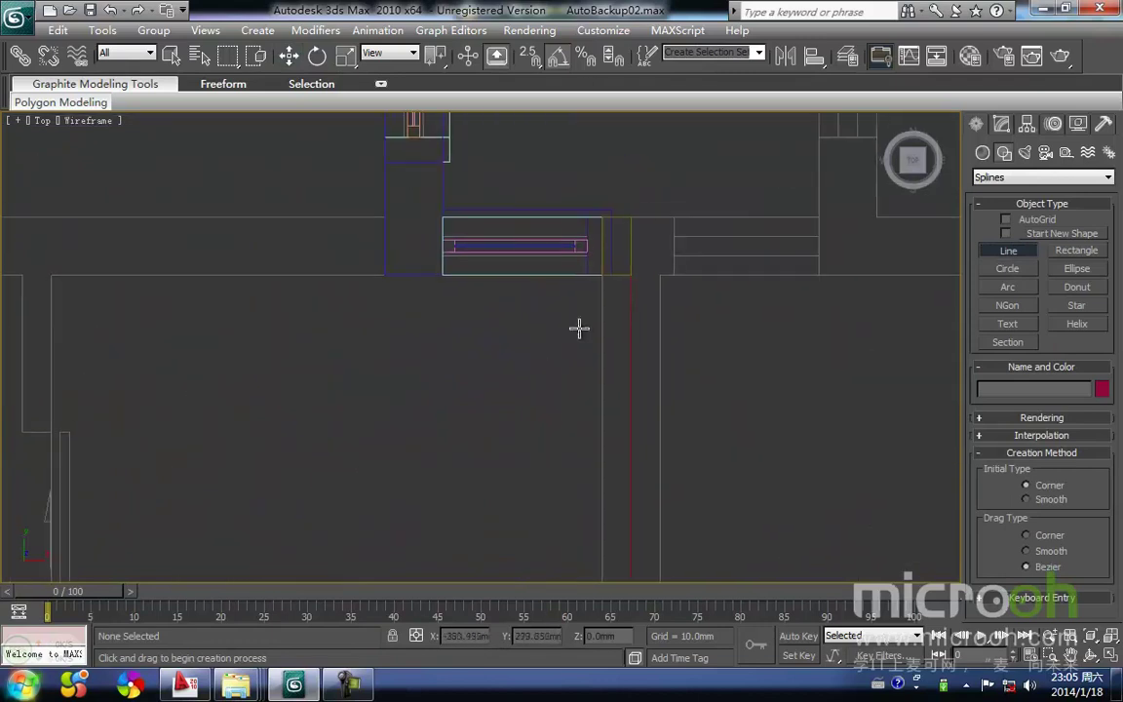
click(631, 215)
click(442, 214)
scroll(409, 132, down, 2)
middle_drag(411, 134, 493, 348)
scroll(494, 348, down, 2)
middle_drag(586, 192, 482, 349)
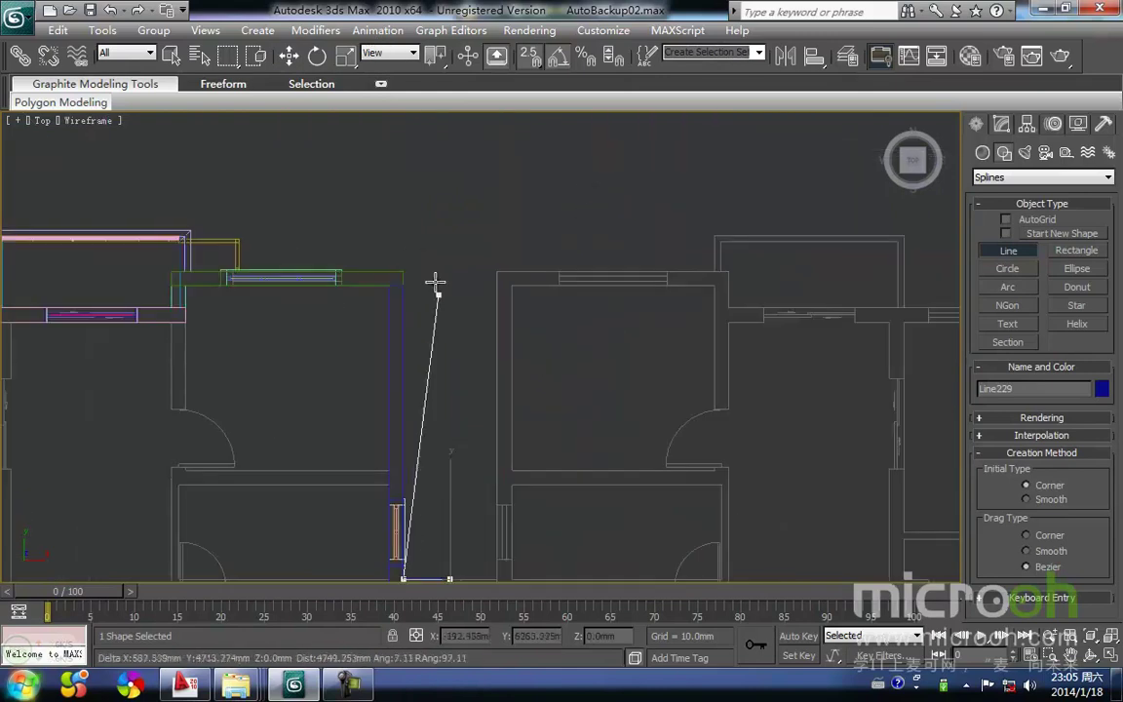
click(405, 260)
Continue the line along the north wall and around the small ledge, ending at the balcony's side.
middle_drag(270, 230, 471, 352)
scroll(456, 362, up, 4)
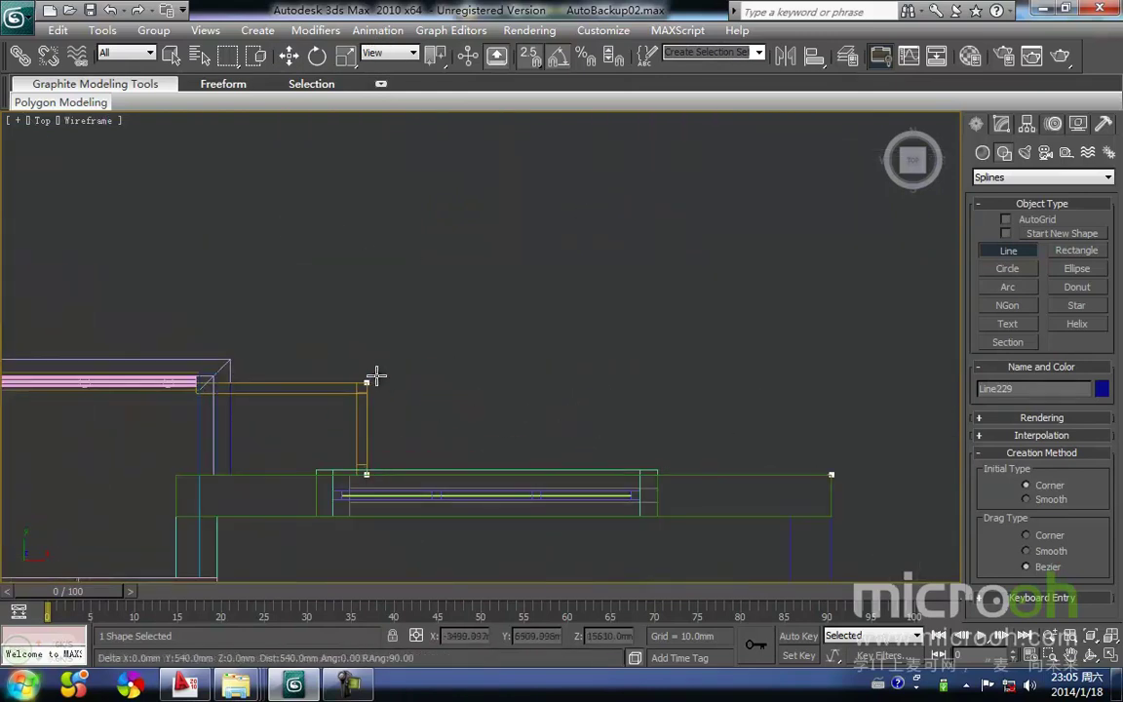
click(375, 375)
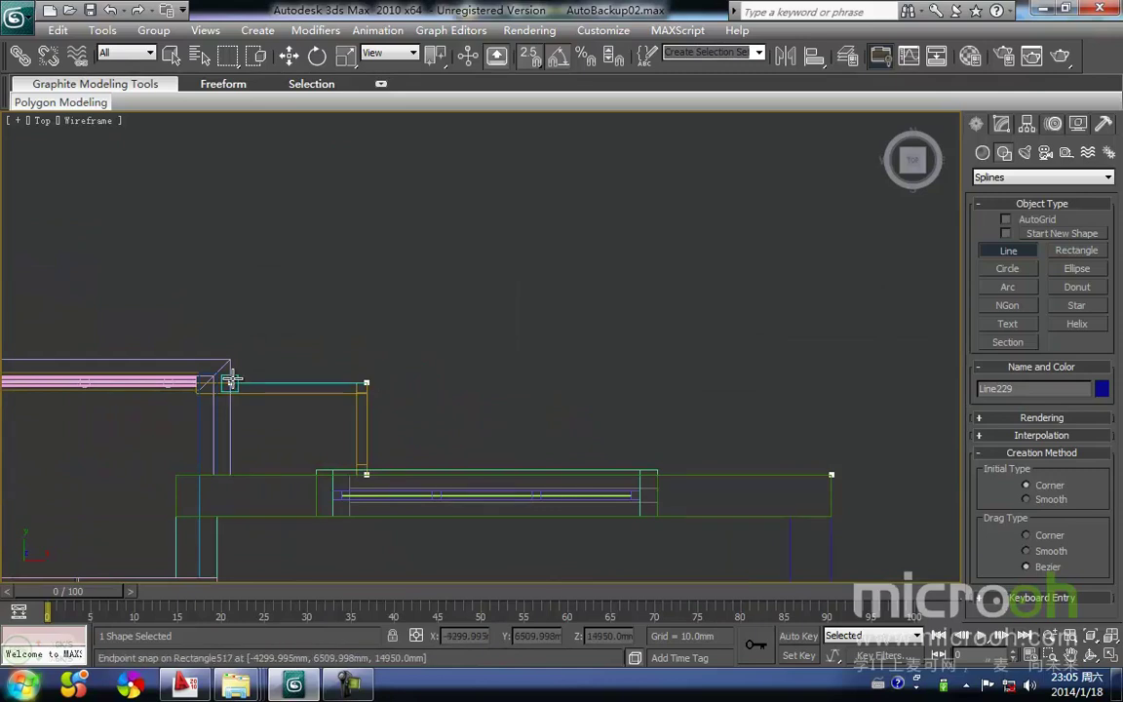
middle_drag(402, 347, 716, 317)
scroll(505, 339, down, 3)
middle_drag(363, 371, 370, 368)
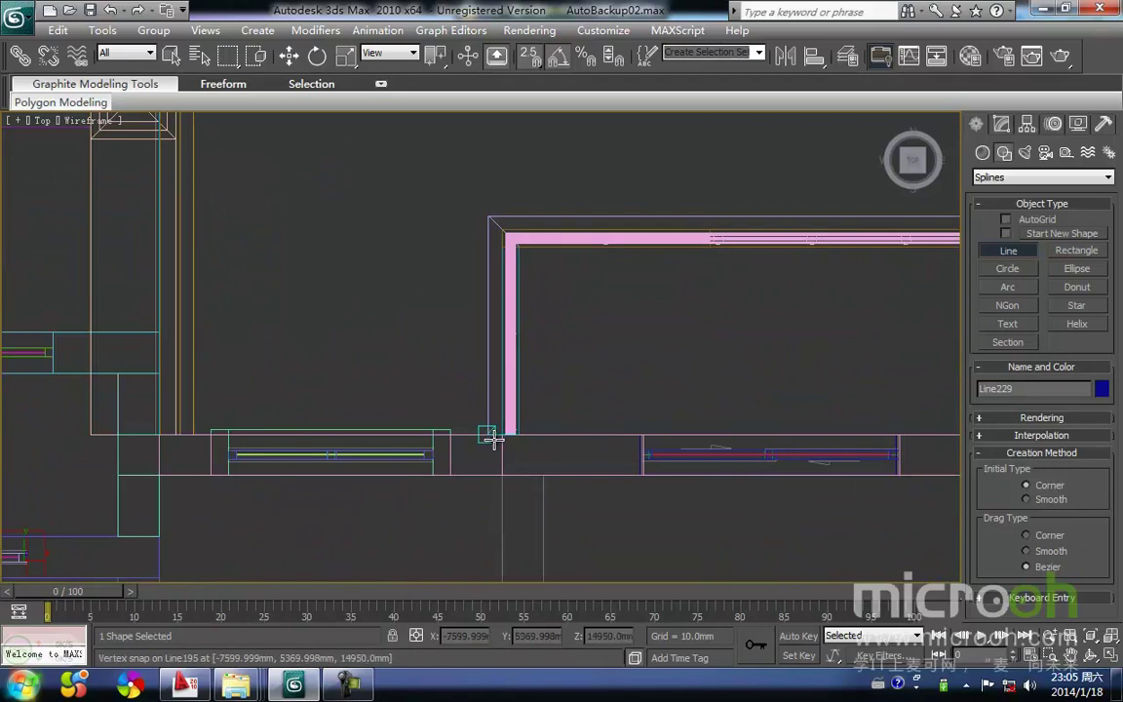
Draw a separate line along the outer wall face from the balcony's inner side to the central bay.
click(499, 436)
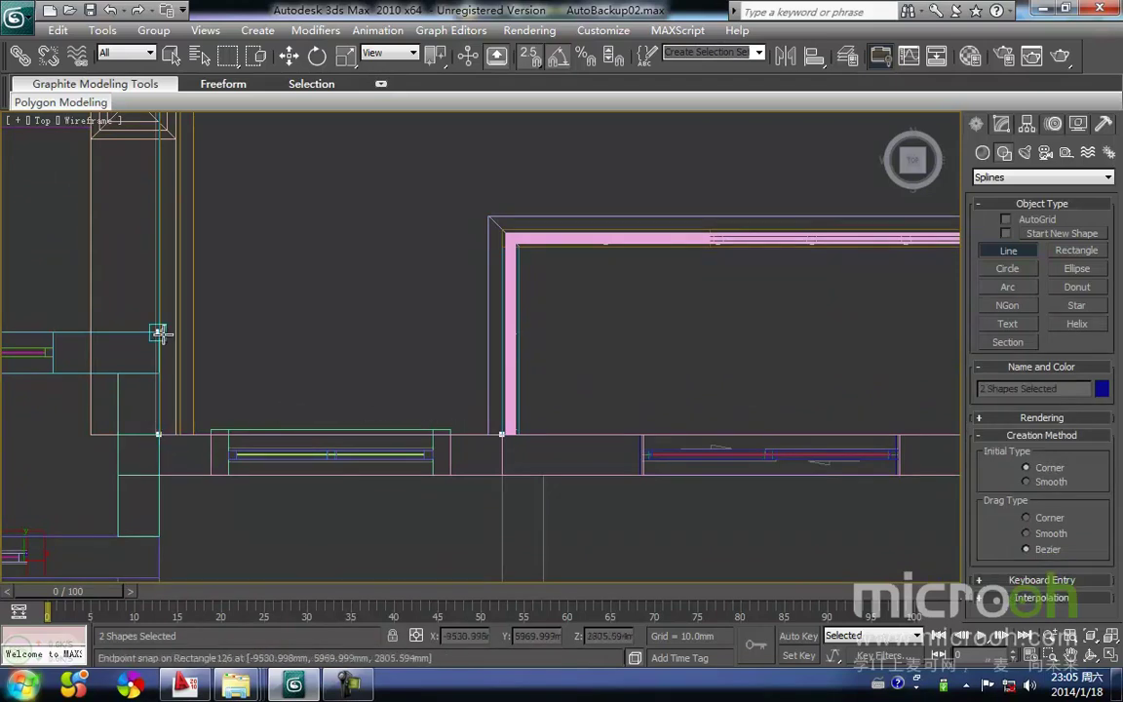
click(158, 433)
scroll(184, 365, down, 2)
scroll(277, 387, up, 2)
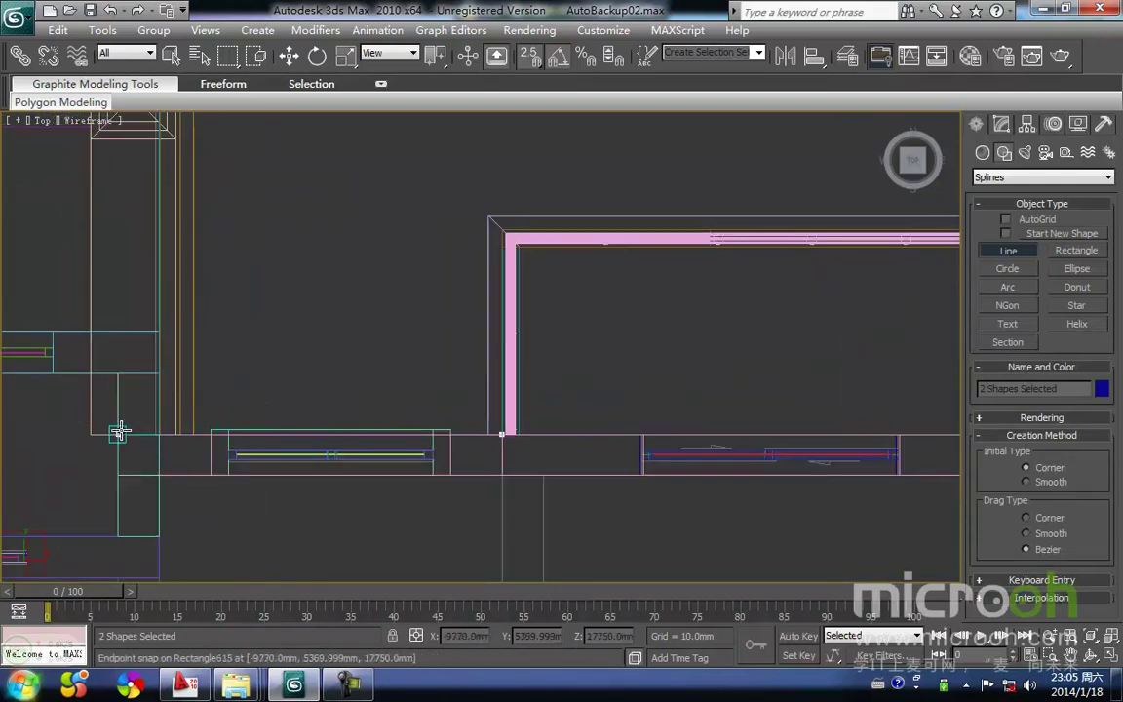
right_click(312, 374)
Draw the matching line on the other side of the central bay, along the outer wall face to the opposite balcony.
middle_drag(344, 382, 844, 397)
middle_drag(374, 444, 532, 414)
click(399, 414)
middle_drag(27, 403, 491, 356)
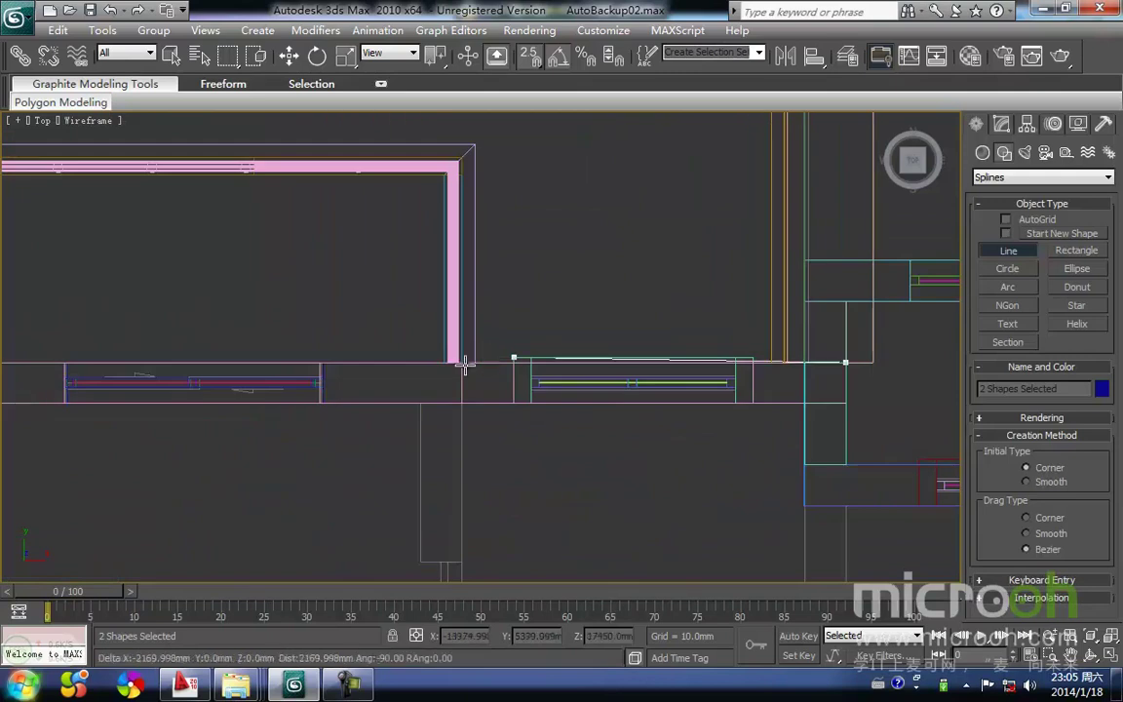
click(474, 361)
right_click(560, 282)
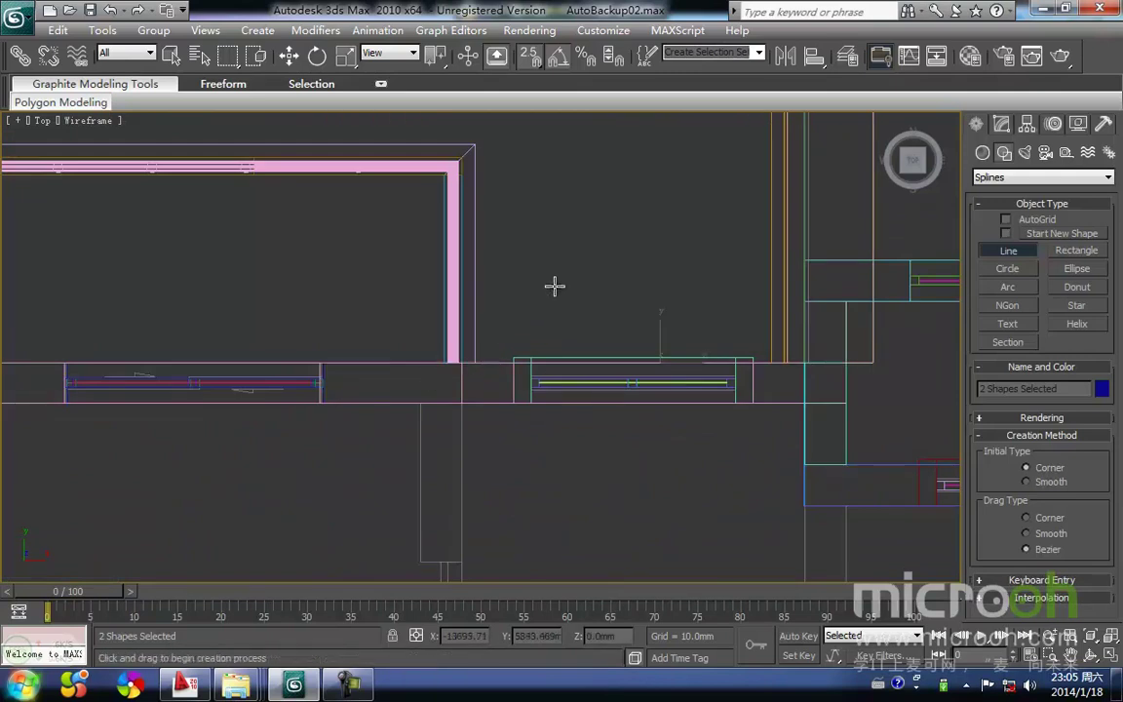
Start another line at the opposite balcony's outer side, trace around the small ledge and along the wall to the building's north corner.
middle_drag(544, 302, 704, 294)
scroll(518, 303, down, 2)
middle_drag(446, 311, 666, 353)
scroll(653, 352, up, 2)
middle_drag(500, 351, 564, 372)
click(569, 263)
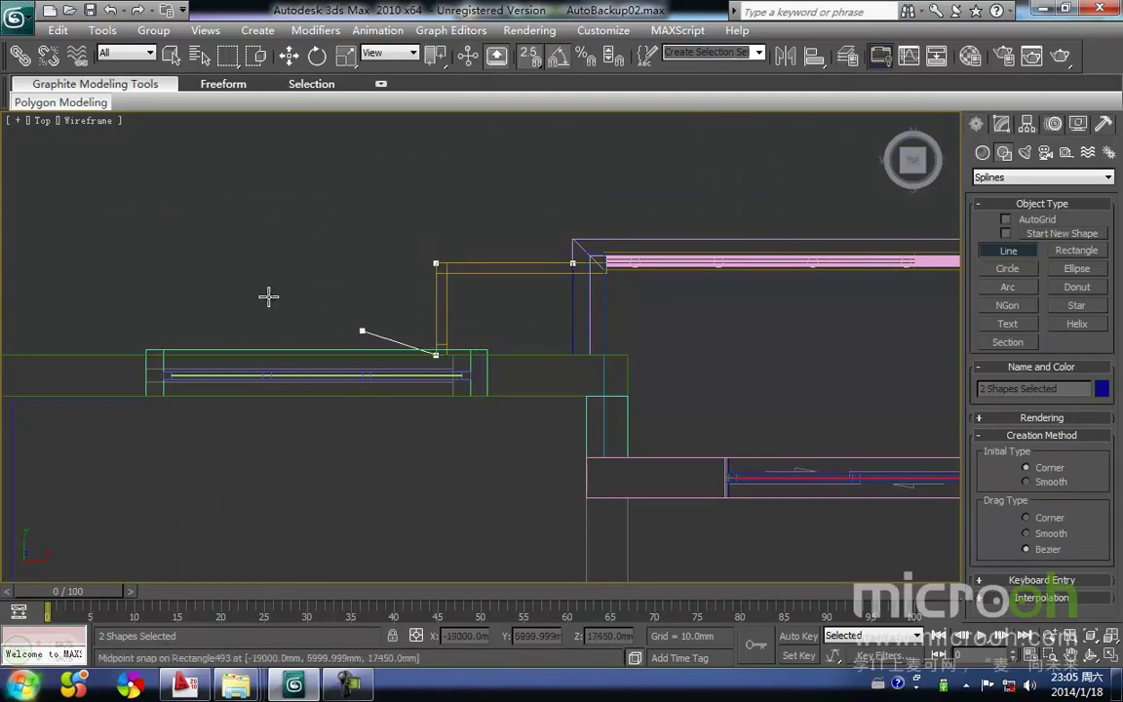
key(i)
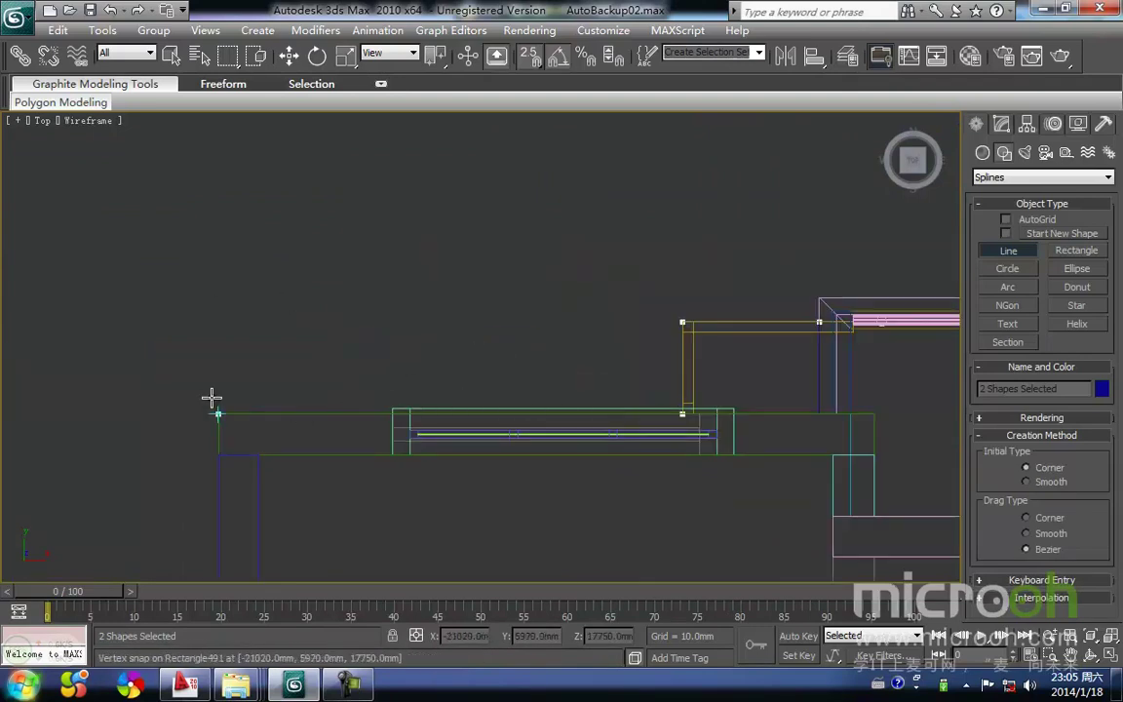
click(194, 435)
Continue the line down the side wall to the recess window's inner corner and out to the side wall's outer corner.
key(i)
scroll(499, 414, down, 5)
key(i)
scroll(477, 356, up, 3)
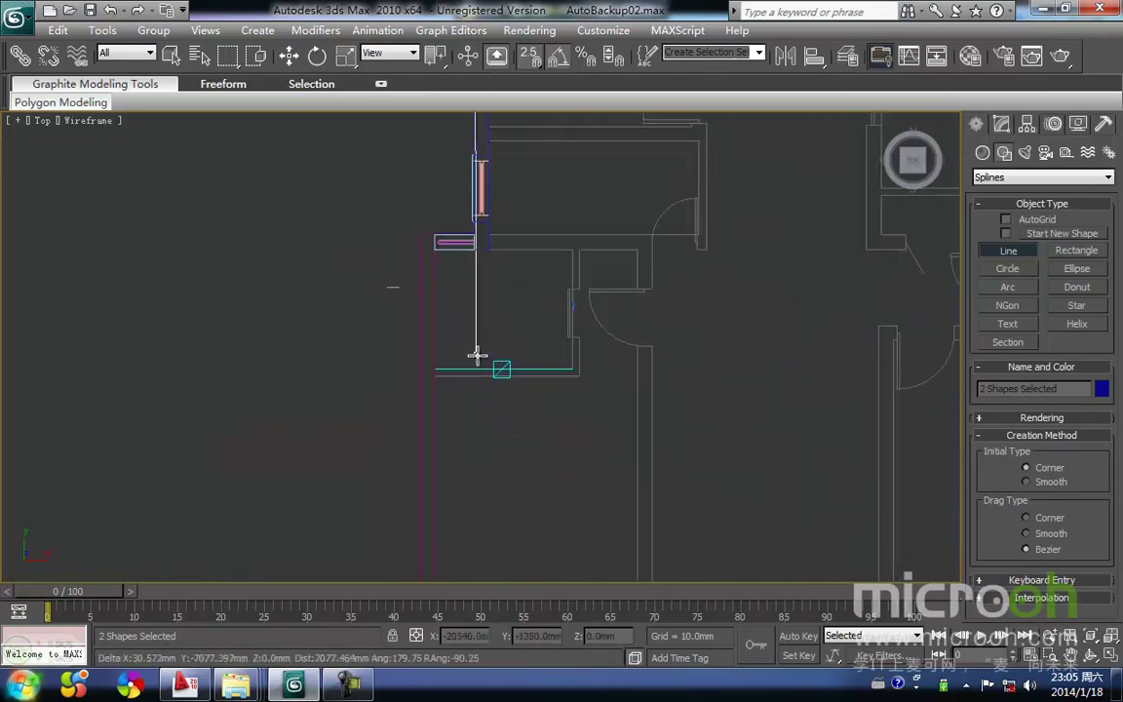
key(i)
scroll(473, 413, up, 6)
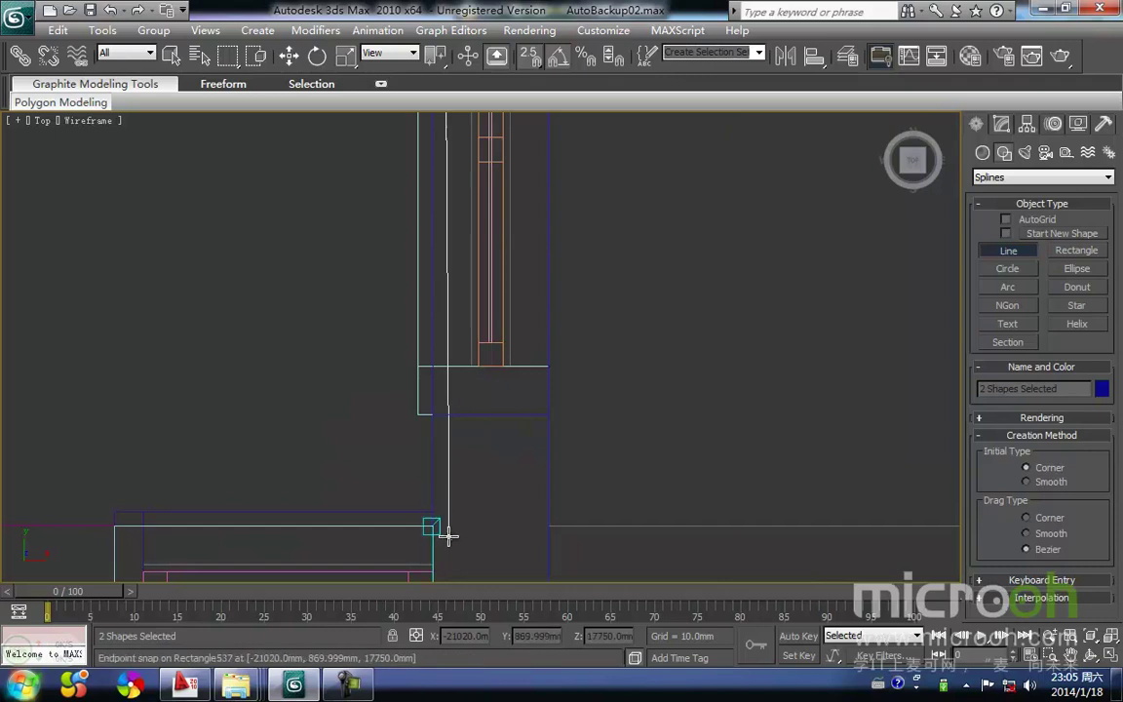
click(436, 528)
key(i)
scroll(527, 400, down, 3)
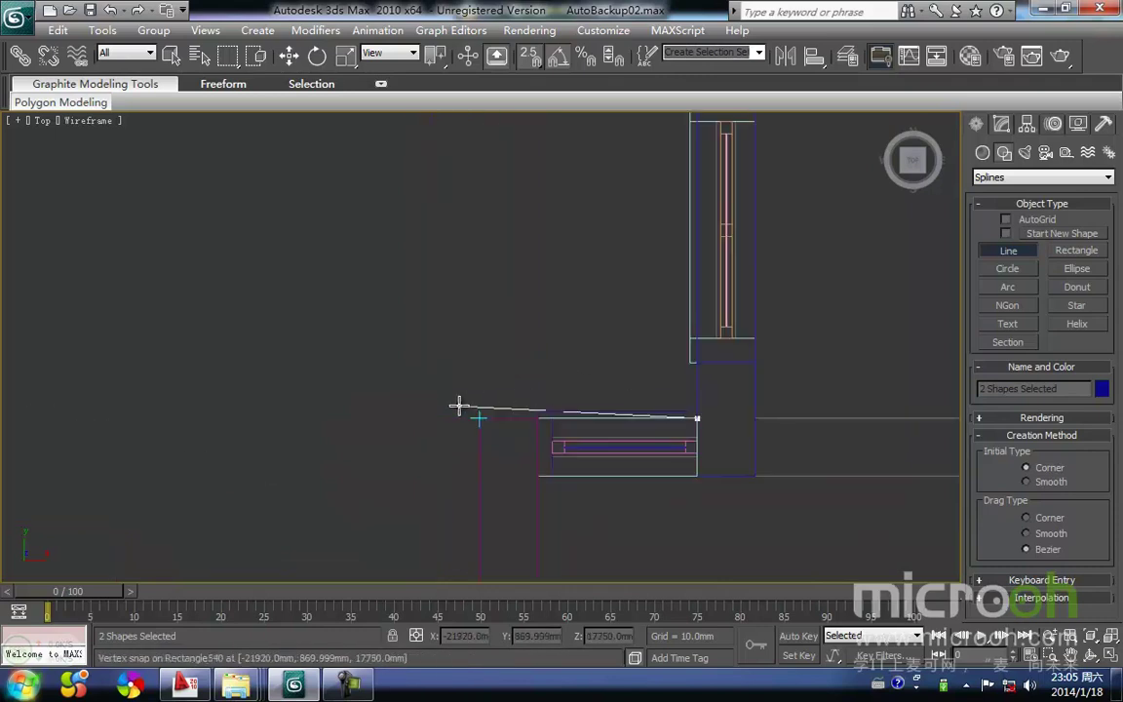
key(i)
scroll(472, 369, down, 3)
Continue the line down the side wall to the front corner and along the front wall to the first bay window.
key(i)
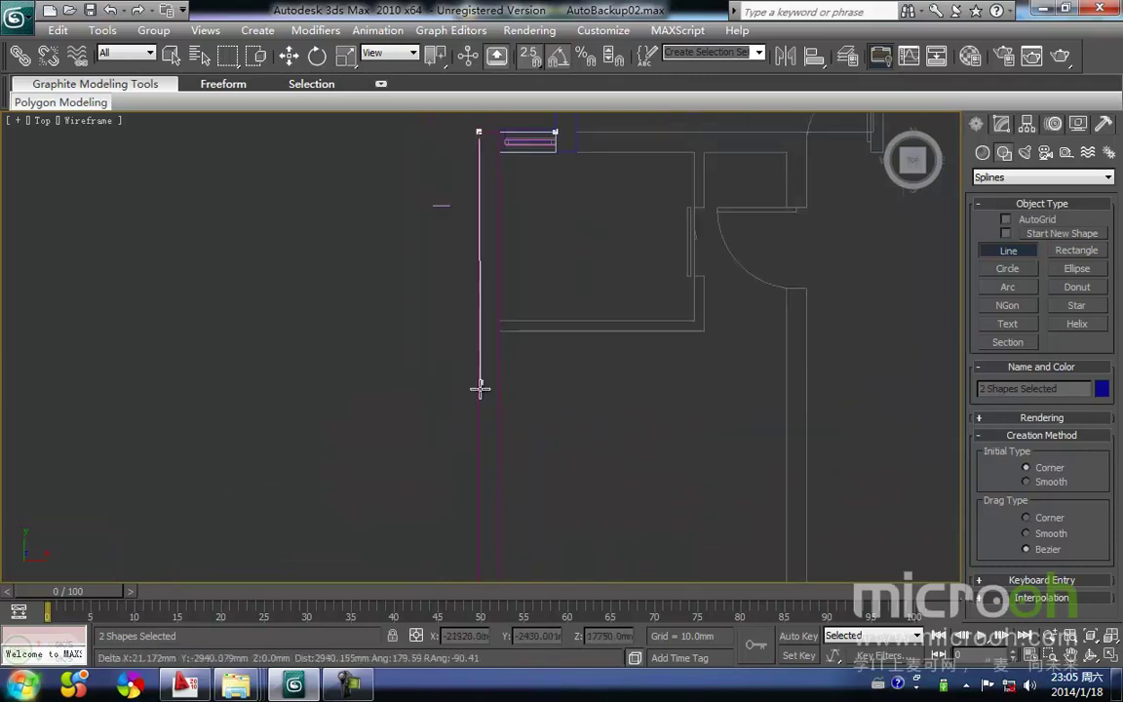
scroll(479, 366, down, 1)
key(i)
key(i)
scroll(527, 343, down, 1)
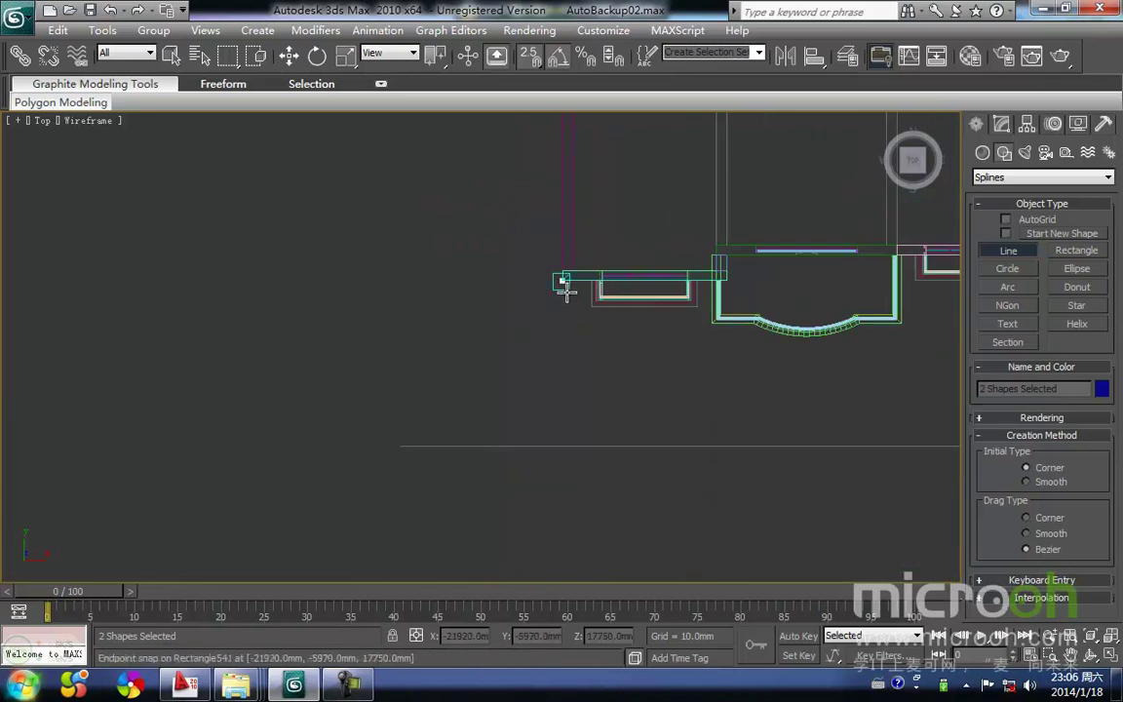
key(i)
scroll(473, 347, up, 4)
key(i)
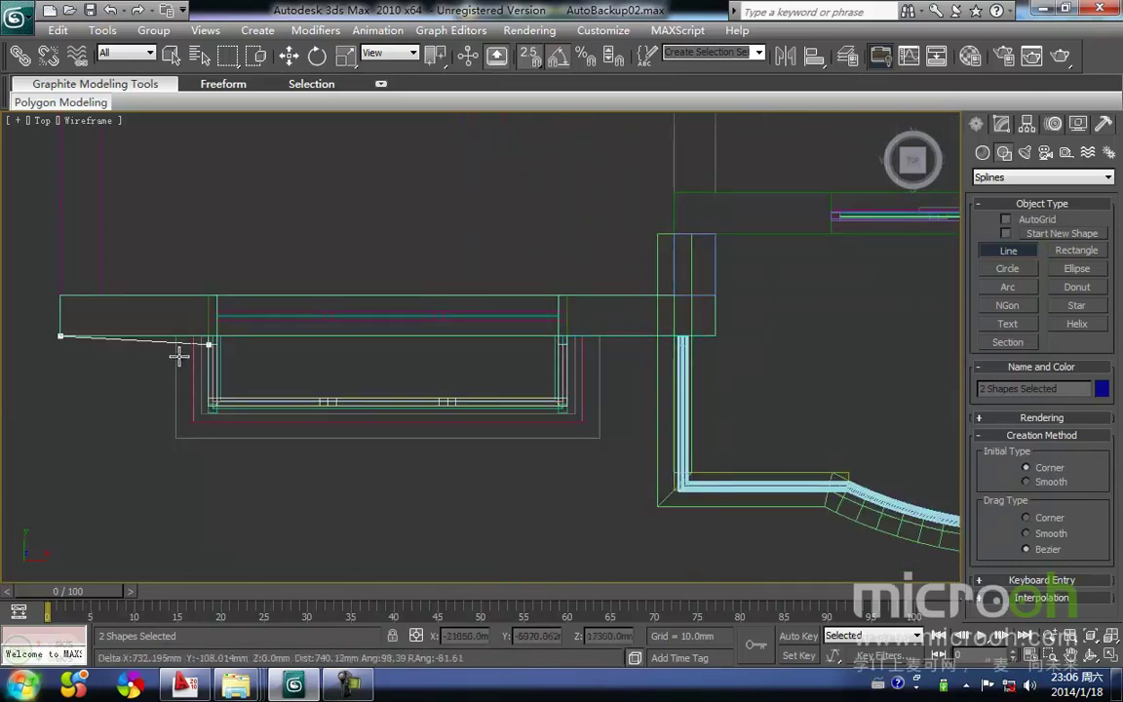
scroll(197, 333, up, 2)
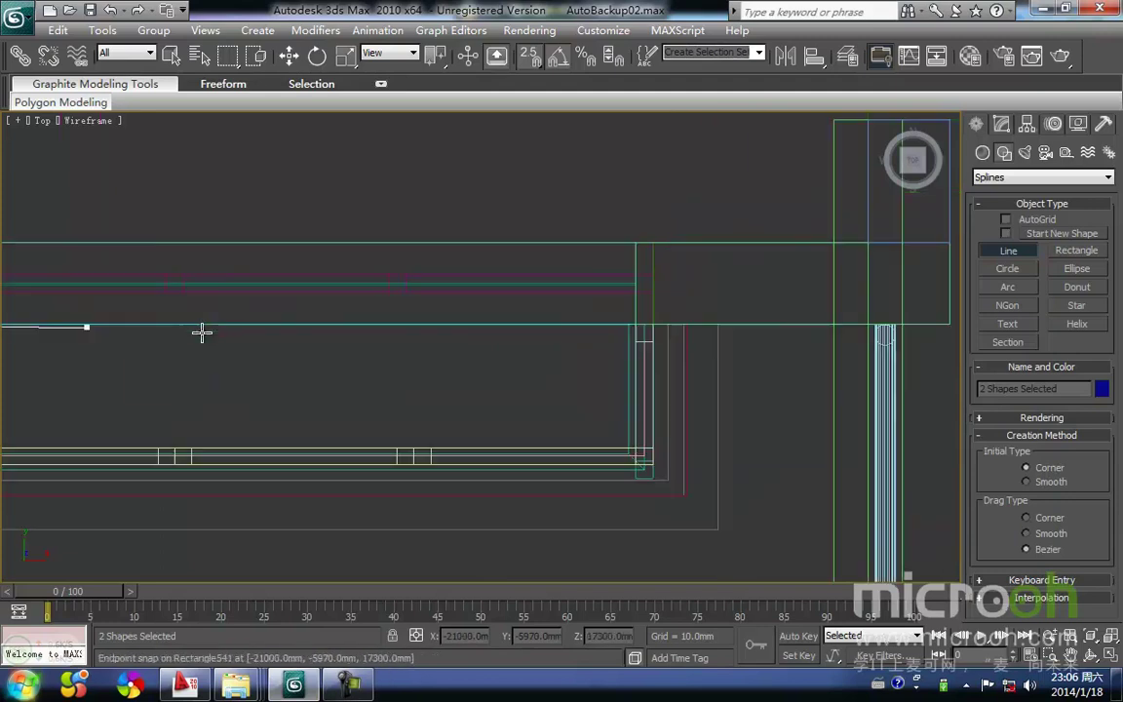
key(i)
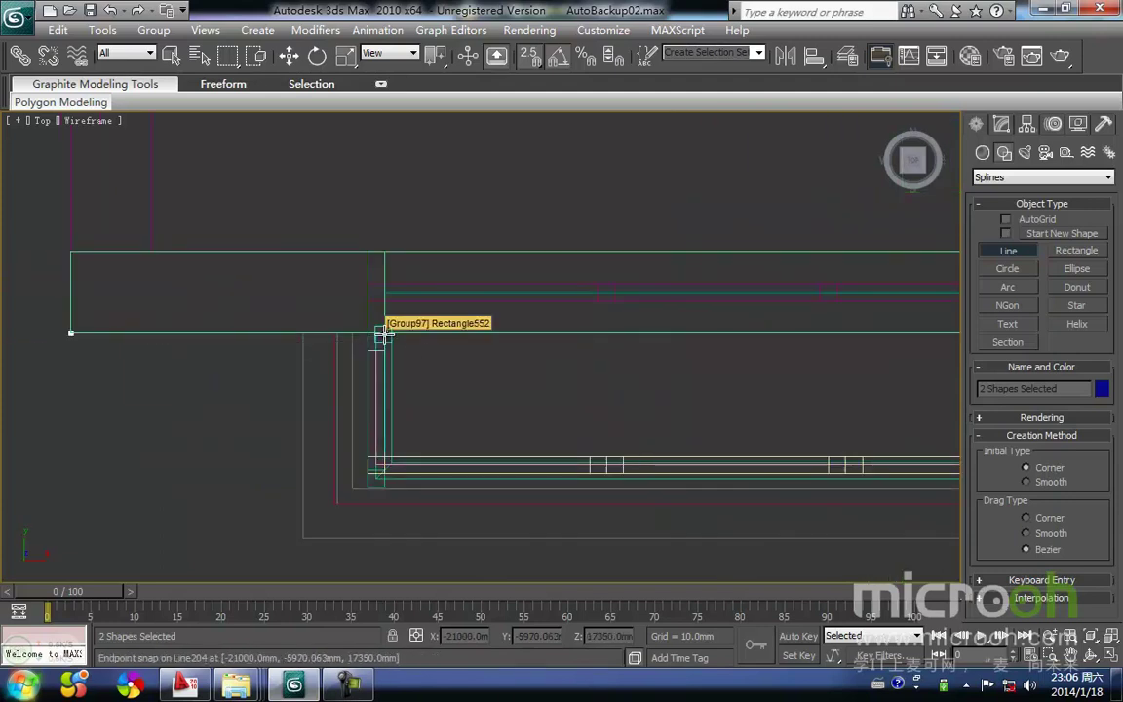
click(383, 334)
Draw wall-face lines from the first bay window to the balcony and from the balcony's far side to the next bay window.
mouse_move(608, 371)
middle_down()
mouse_move(539, 389)
mouse_move(604, 383)
middle_up()
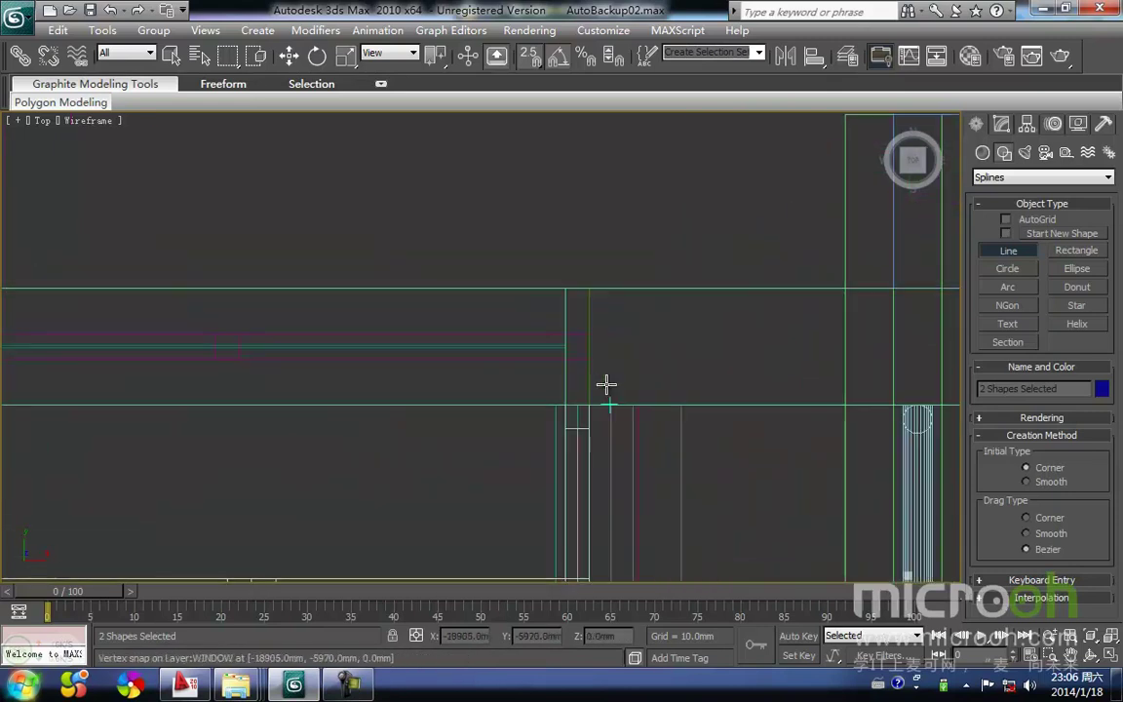
click(481, 411)
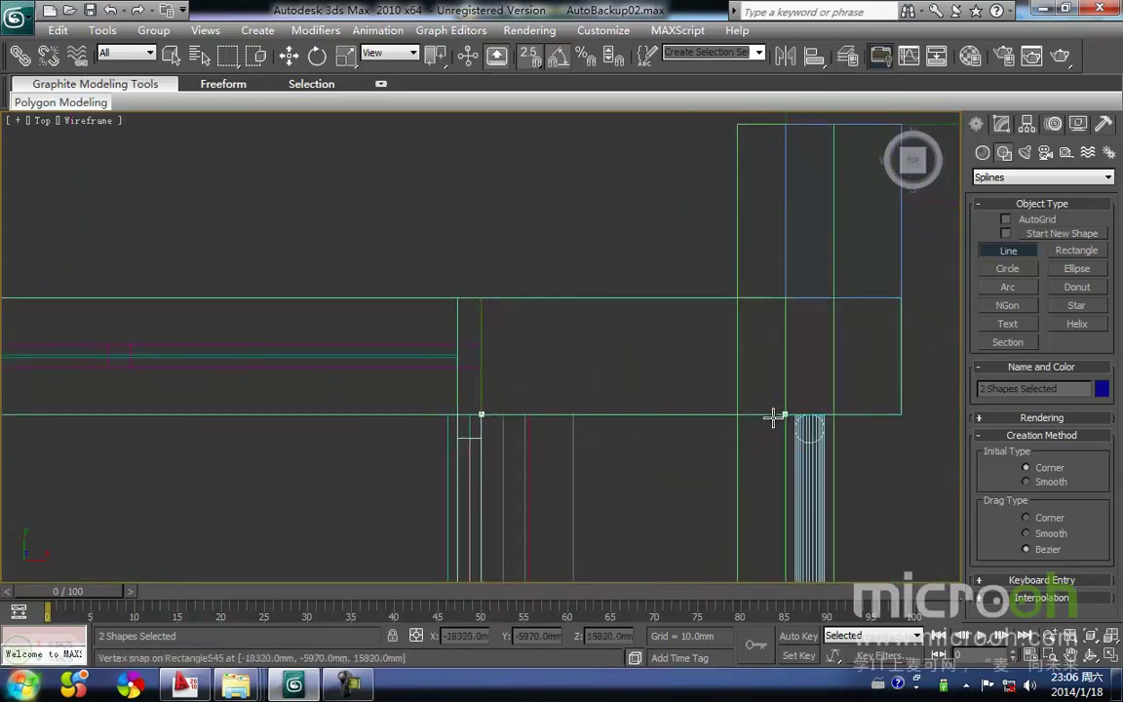
mouse_move(623, 502)
middle_down()
mouse_move(509, 446)
mouse_move(400, 436)
mouse_move(443, 429)
mouse_move(563, 368)
mouse_move(515, 458)
middle_up()
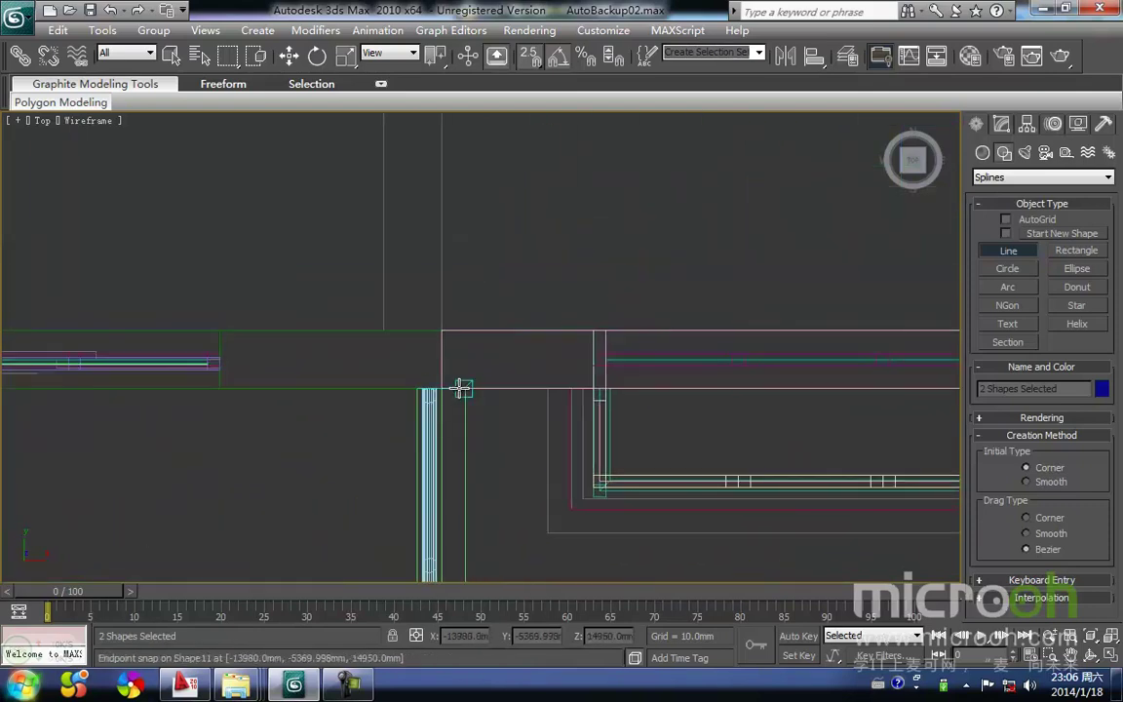
click(442, 388)
click(608, 388)
right_click(607, 388)
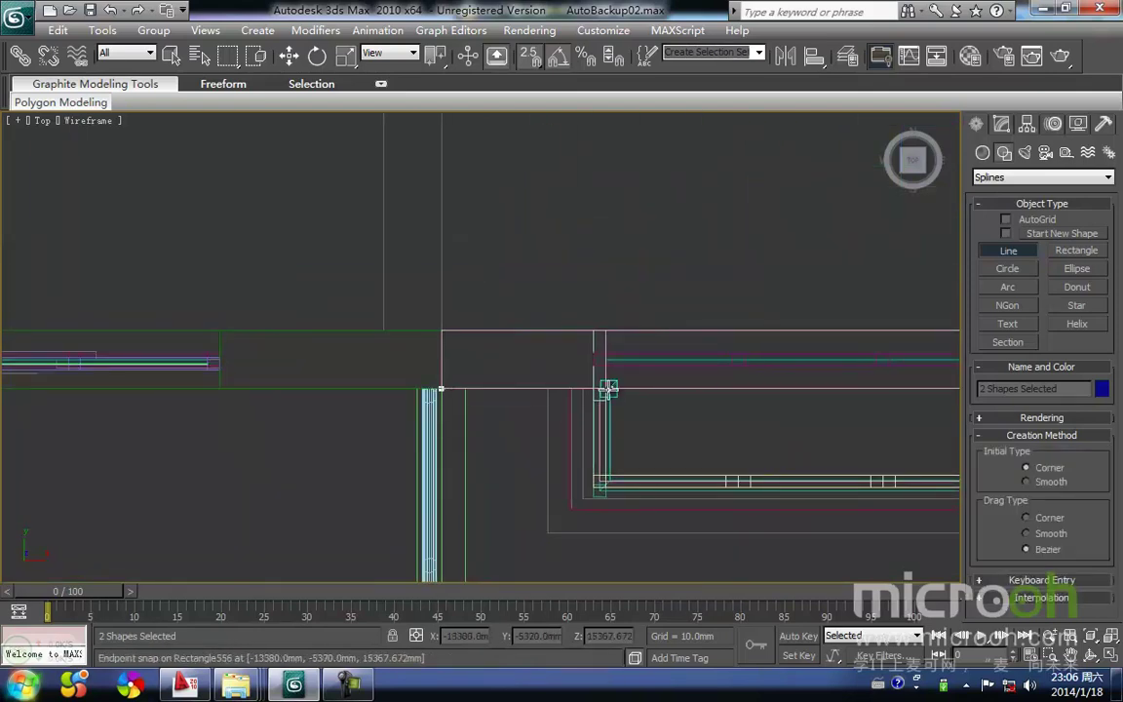
Draw the line along the wall face between the two middle bay windows.
mouse_move(658, 430)
middle_down()
mouse_move(353, 466)
mouse_move(400, 443)
middle_up()
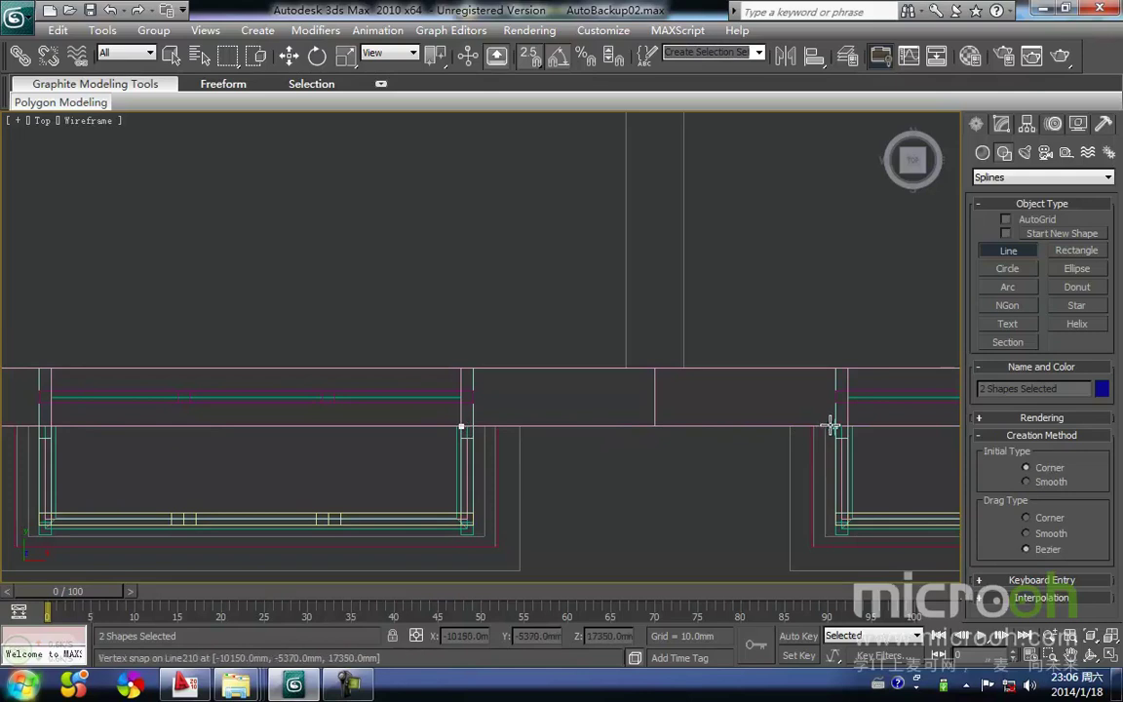
scroll(830, 424, down, 2)
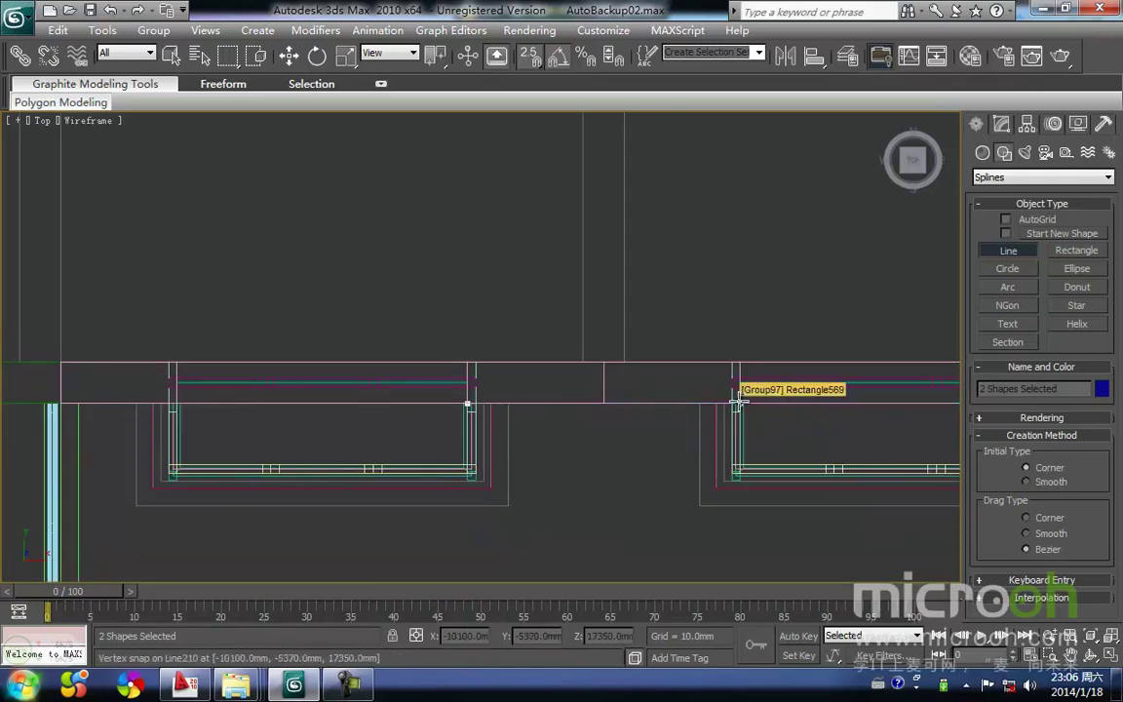
scroll(687, 490, down, 1)
middle_drag(685, 480, 164, 507)
scroll(390, 472, down, 1)
scroll(463, 451, up, 2)
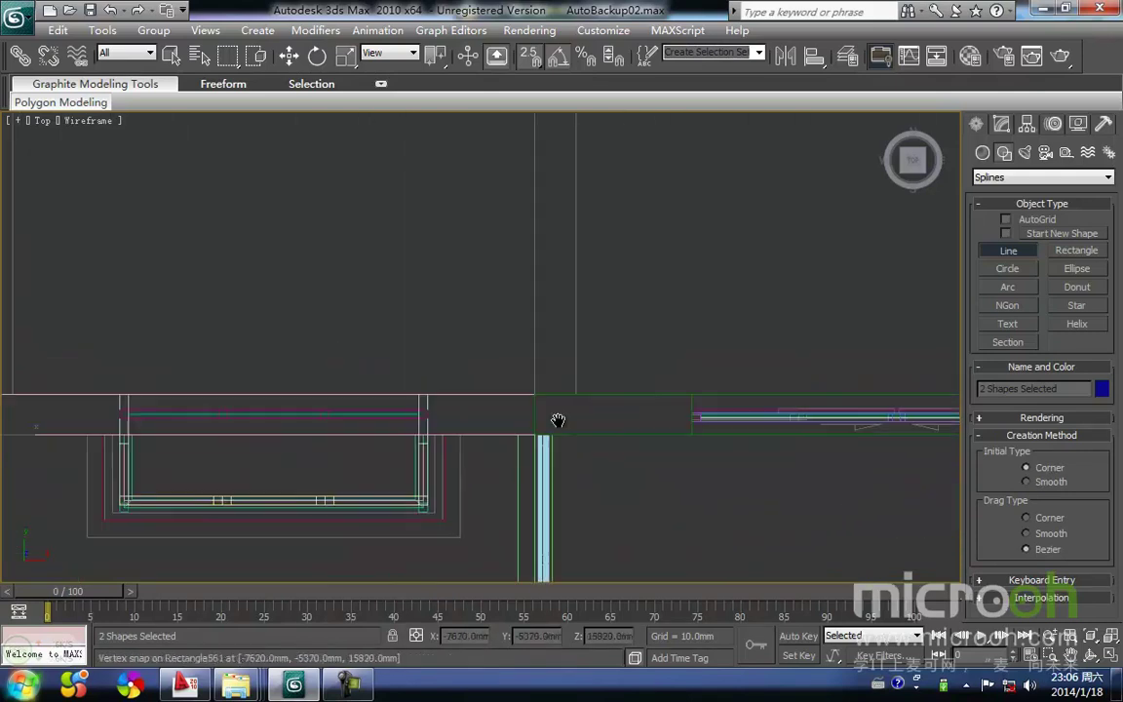
Draw the line from the second middle bay window along the wall face to the second balcony.
middle_drag(516, 429, 646, 412)
scroll(604, 424, up, 1)
click(395, 468)
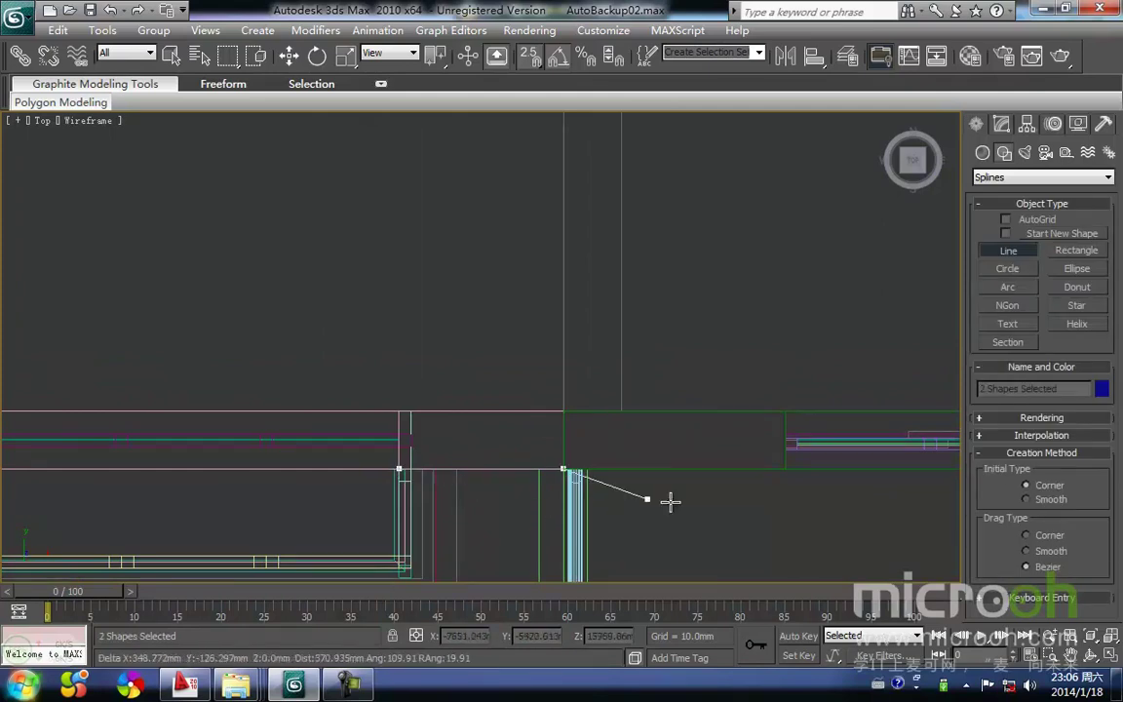
Draw the line from the second balcony's far side along the wall face to the last bay window.
middle_drag(696, 497, 337, 490)
scroll(468, 484, down, 2)
middle_drag(566, 478, 228, 523)
scroll(487, 482, down, 1)
scroll(575, 481, up, 2)
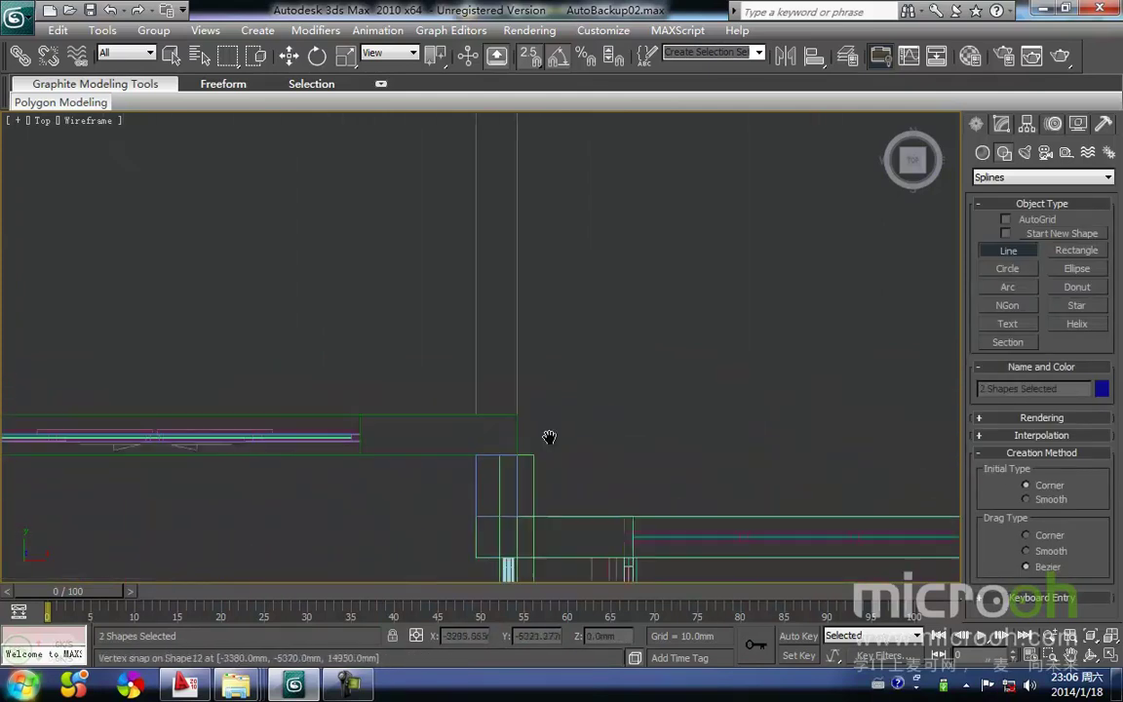
middle_drag(585, 487, 454, 323)
click(413, 427)
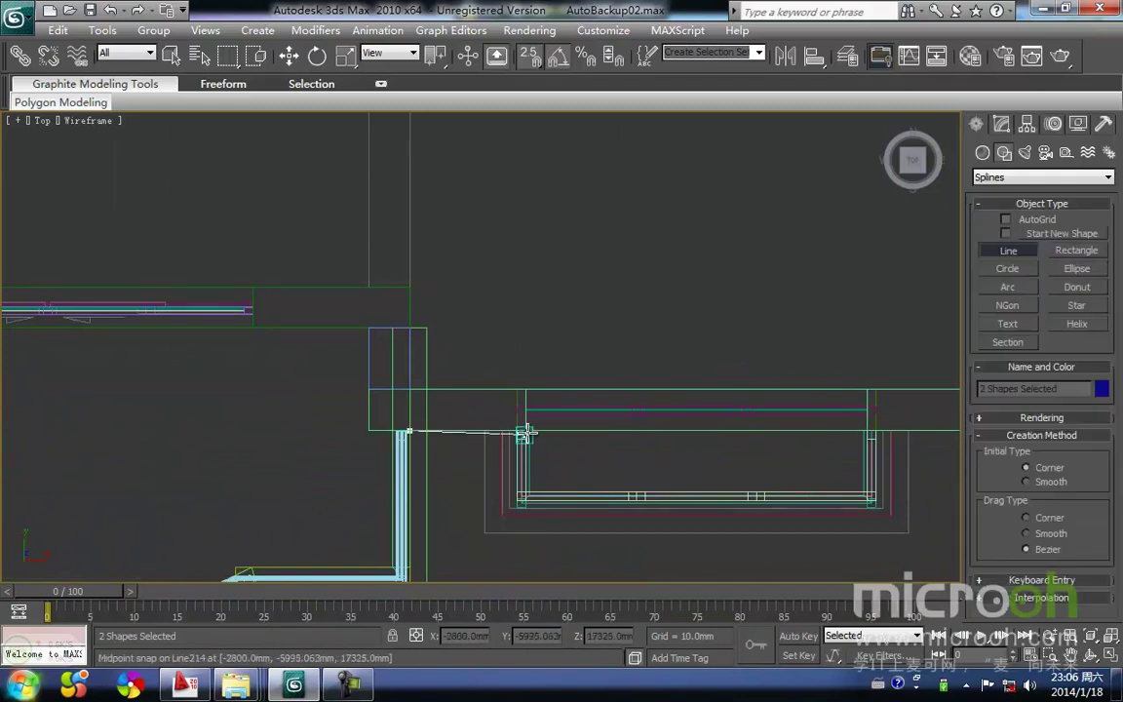
Draw the final line from the last bay window to the end corner of the front wall and finish the shape.
middle_drag(467, 473, 379, 453)
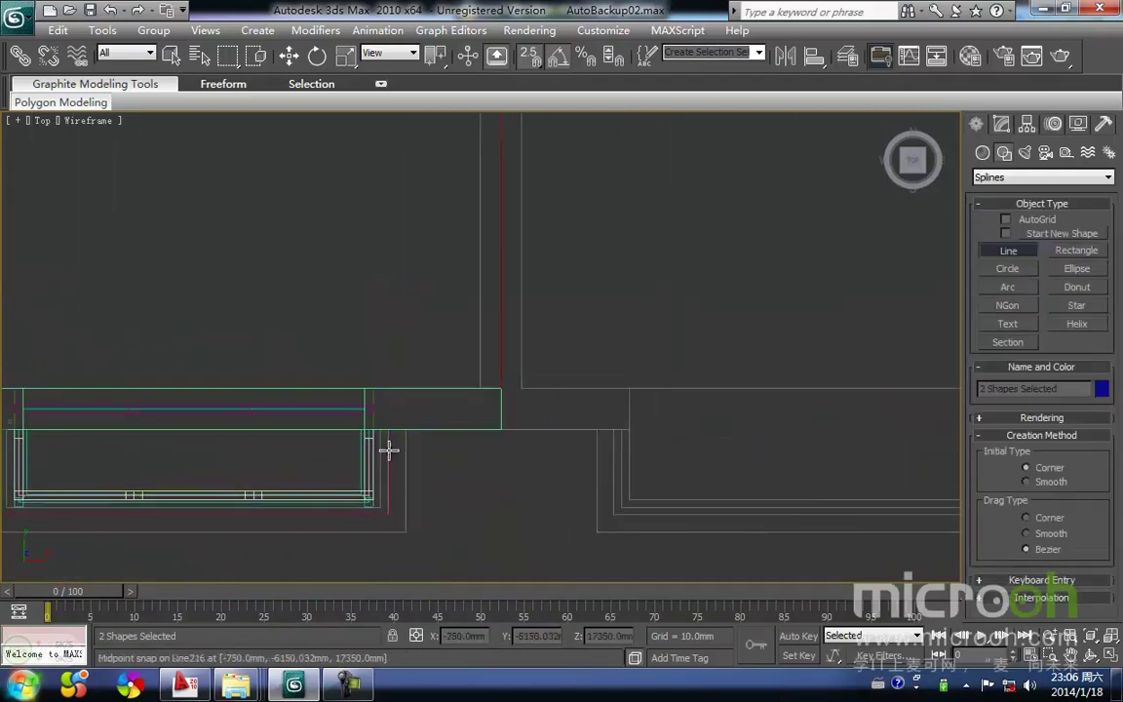
click(381, 430)
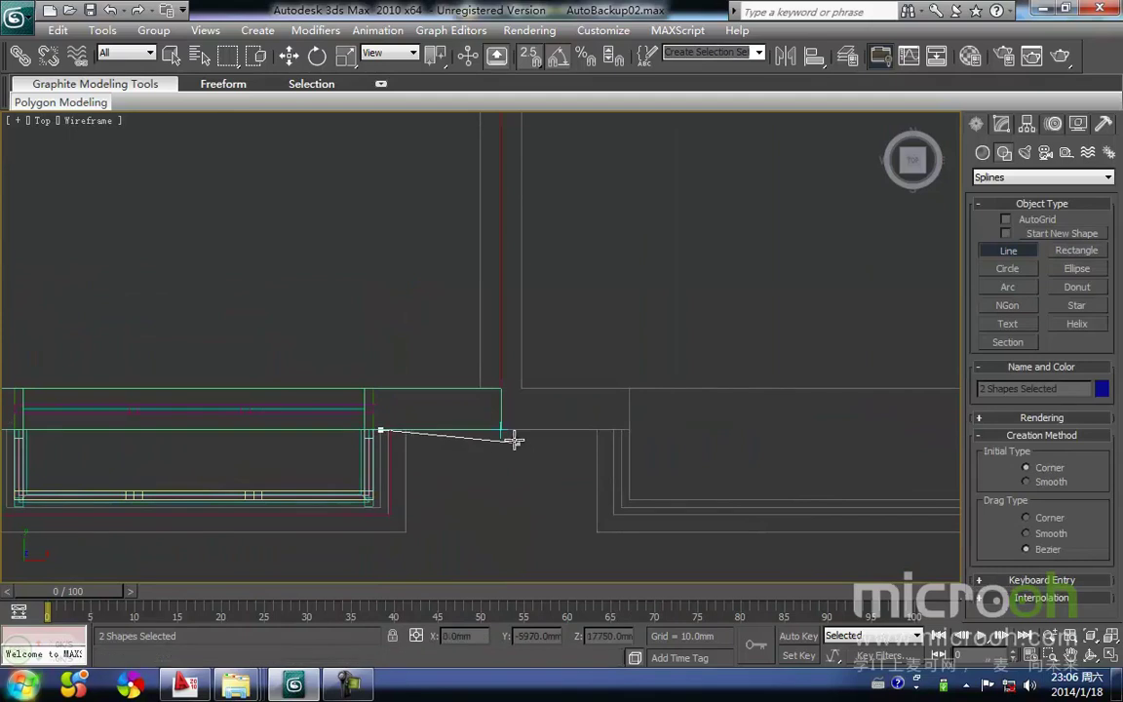
click(502, 432)
right_click(544, 490)
right_click(534, 507)
Raise the path line in the front view to the top of the ground-floor windows, at a Z of about 3315 mm.
middle_drag(534, 507, 534, 467)
scroll(534, 467, down, 6)
middle_drag(615, 478, 643, 500)
scroll(588, 477, down, 6)
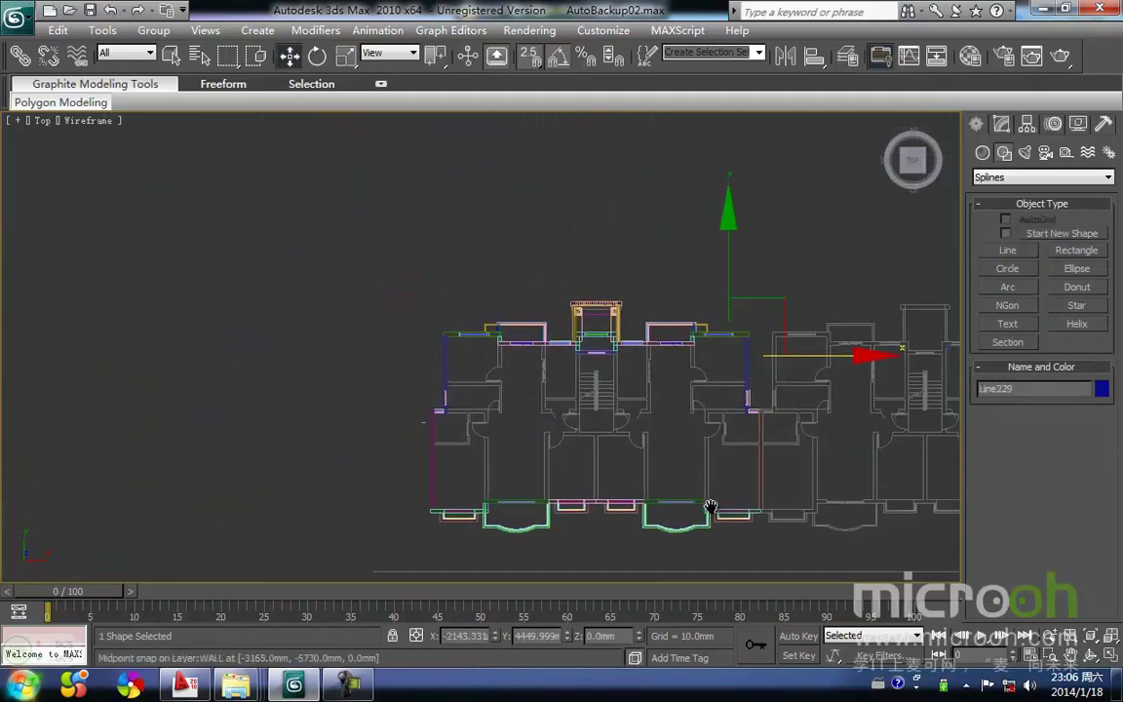
key(f)
scroll(516, 417, up, 4)
middle_drag(101, 408, 561, 521)
key(space)
key(s)
middle_drag(775, 399, 678, 427)
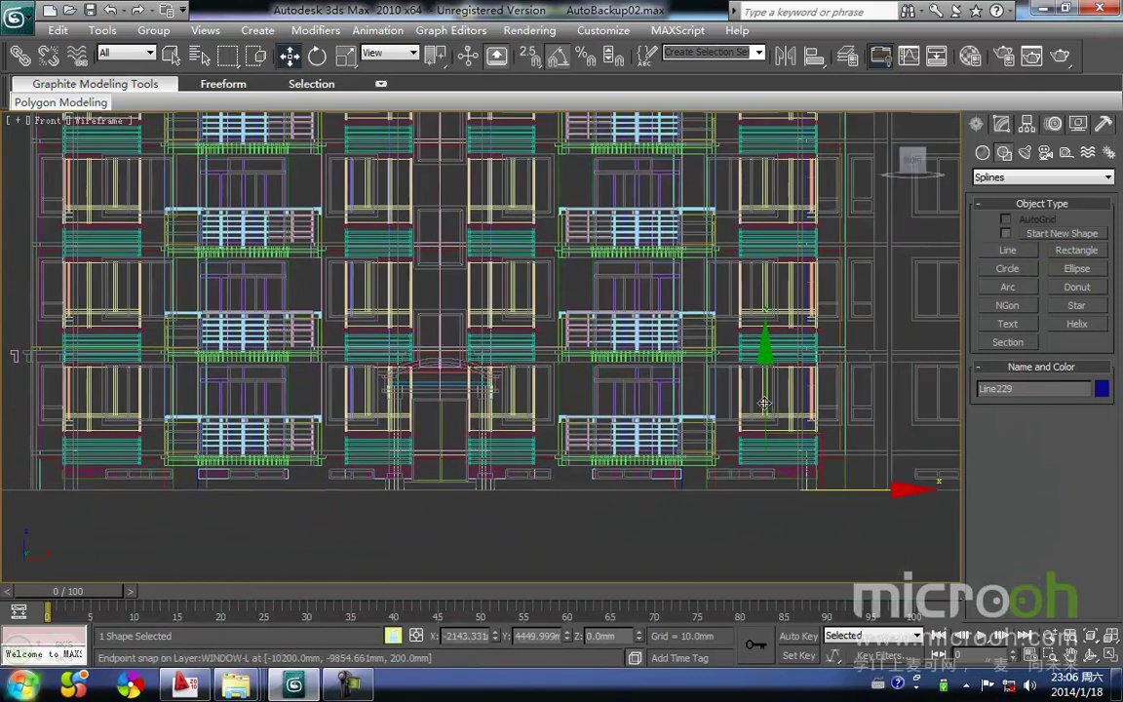
drag(767, 404, 757, 279)
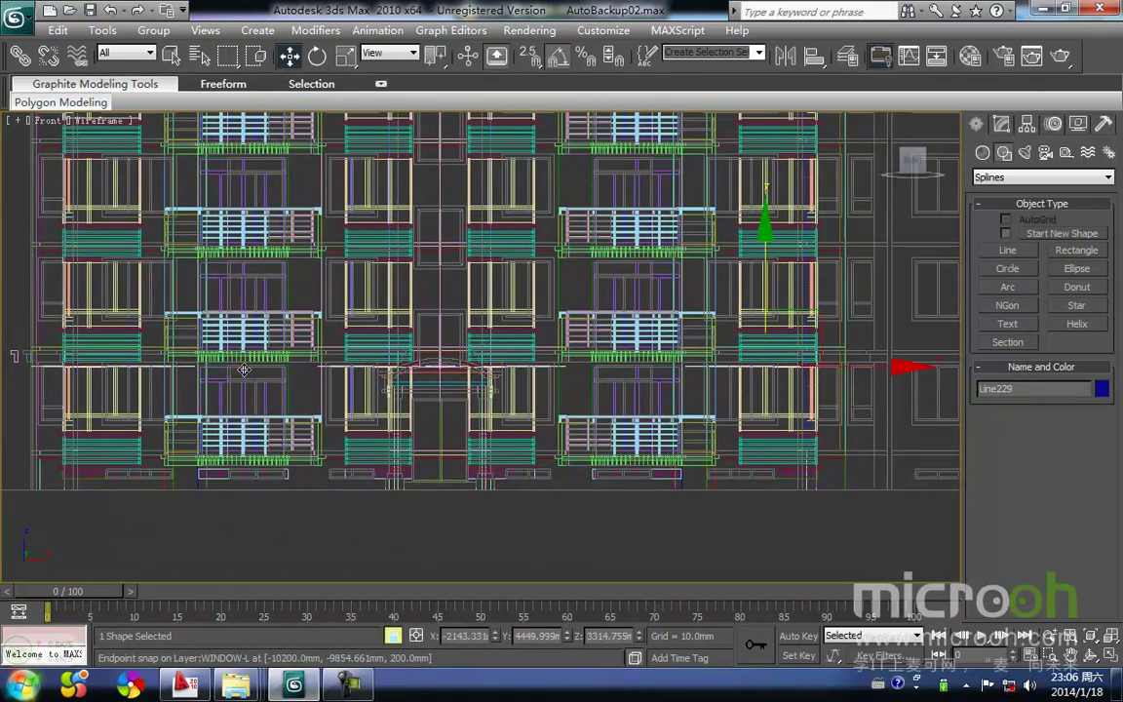
Apply a Sweep modifier to the path line, using the stepped L-shaped profile beside the facade as the custom section.
middle_drag(265, 377, 583, 396)
scroll(477, 351, up, 2)
middle_drag(290, 336, 348, 302)
scroll(341, 365, up, 3)
middle_drag(374, 361, 502, 355)
click(1001, 125)
click(1072, 217)
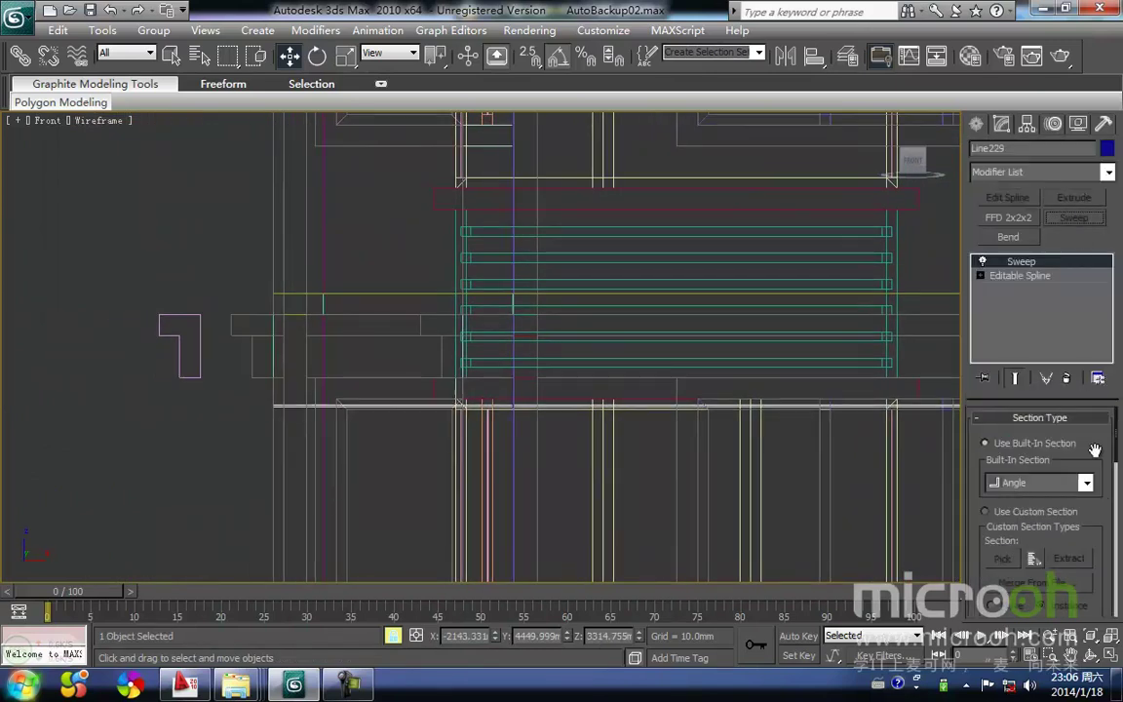
click(986, 512)
click(1001, 558)
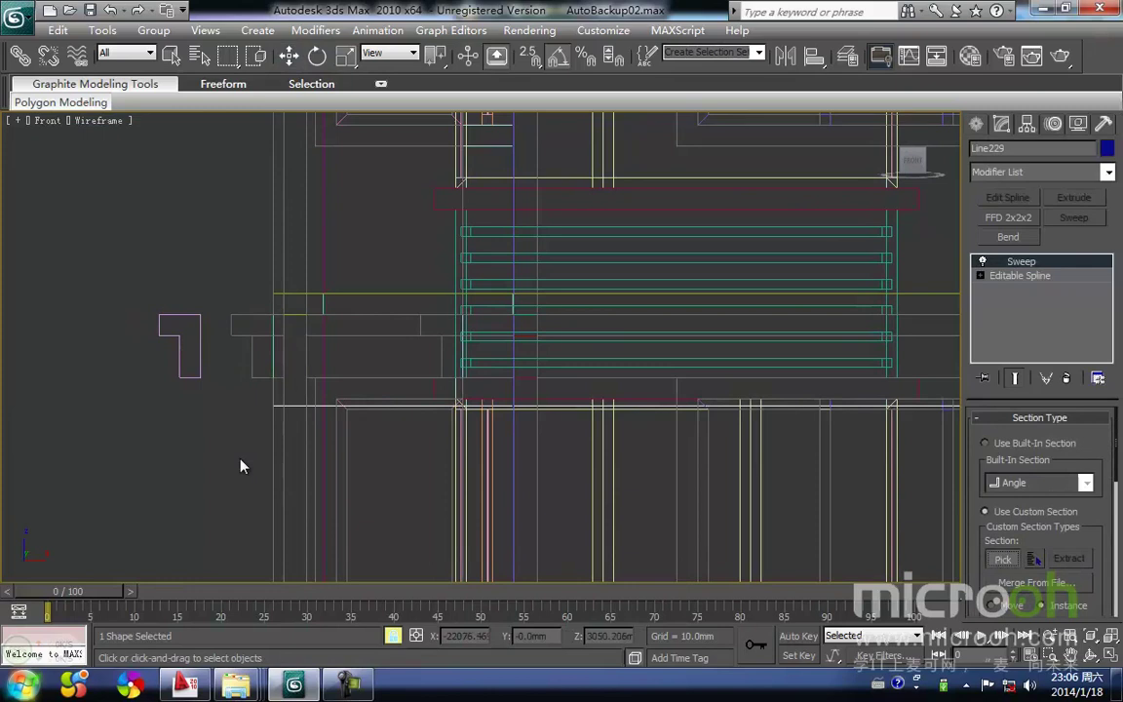
click(178, 351)
middle_drag(231, 381, 247, 360)
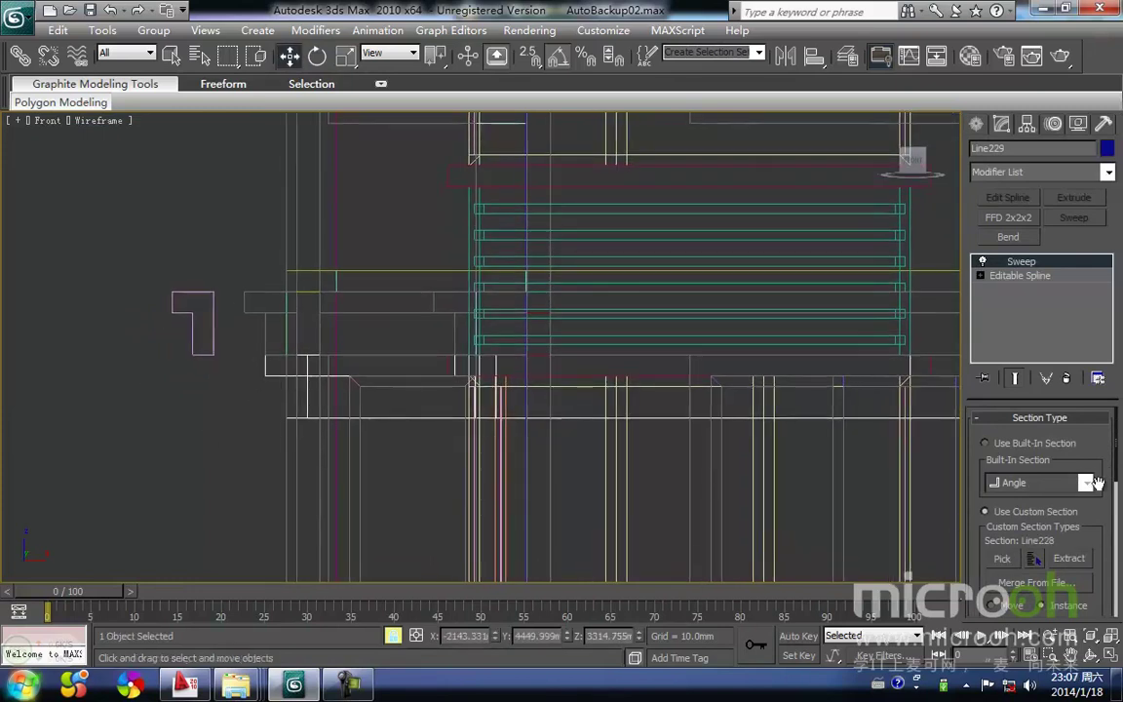
Set the sweep's pivot alignment to the upper-left corner of the section.
drag(1117, 477, 1117, 577)
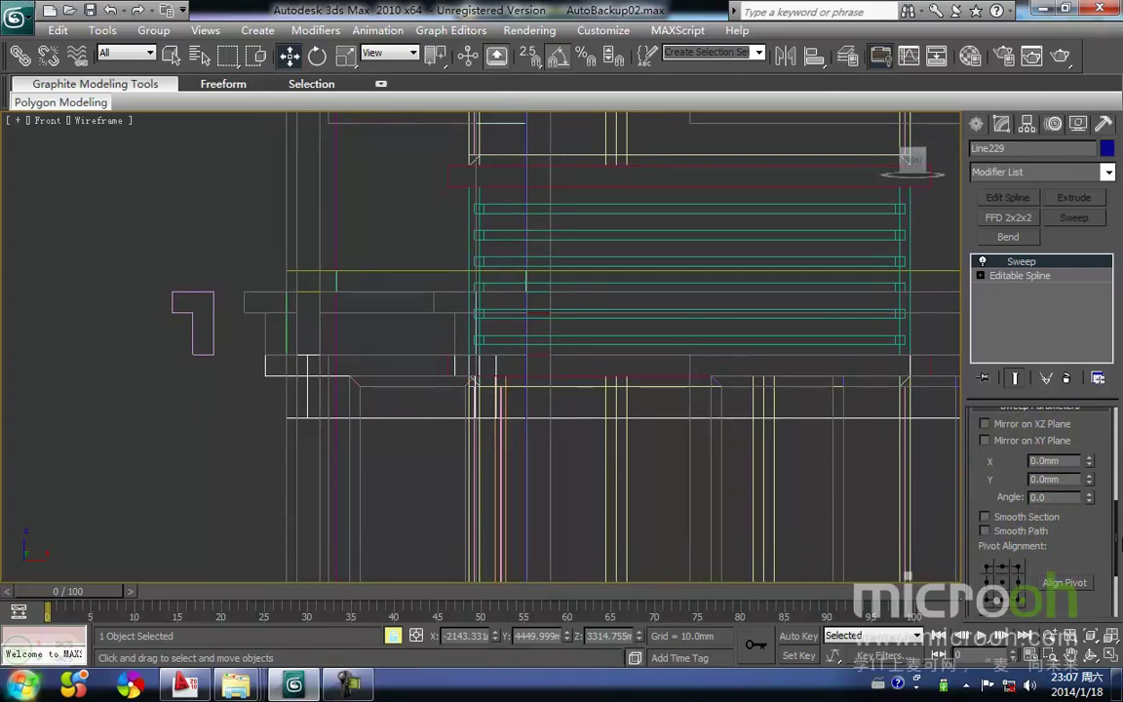
drag(1117, 535, 1117, 553)
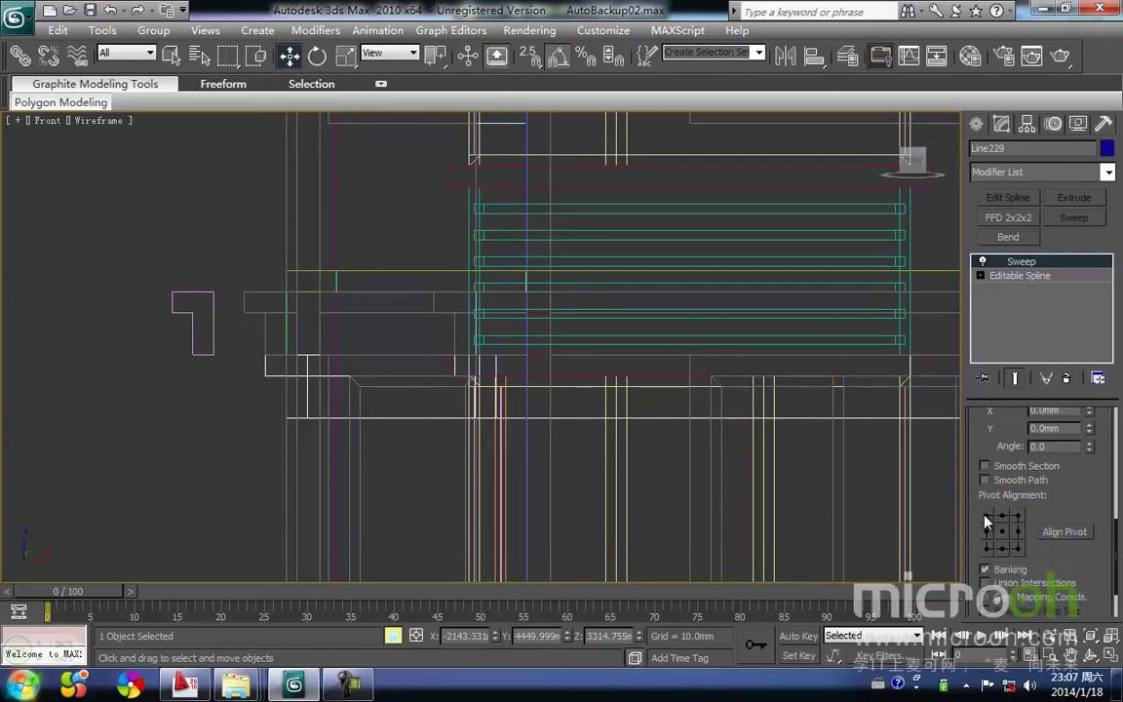
click(987, 519)
Move the swept moulding up to line up with the top of the profile, at a Z of about 3750 mm.
scroll(228, 389, down, 4)
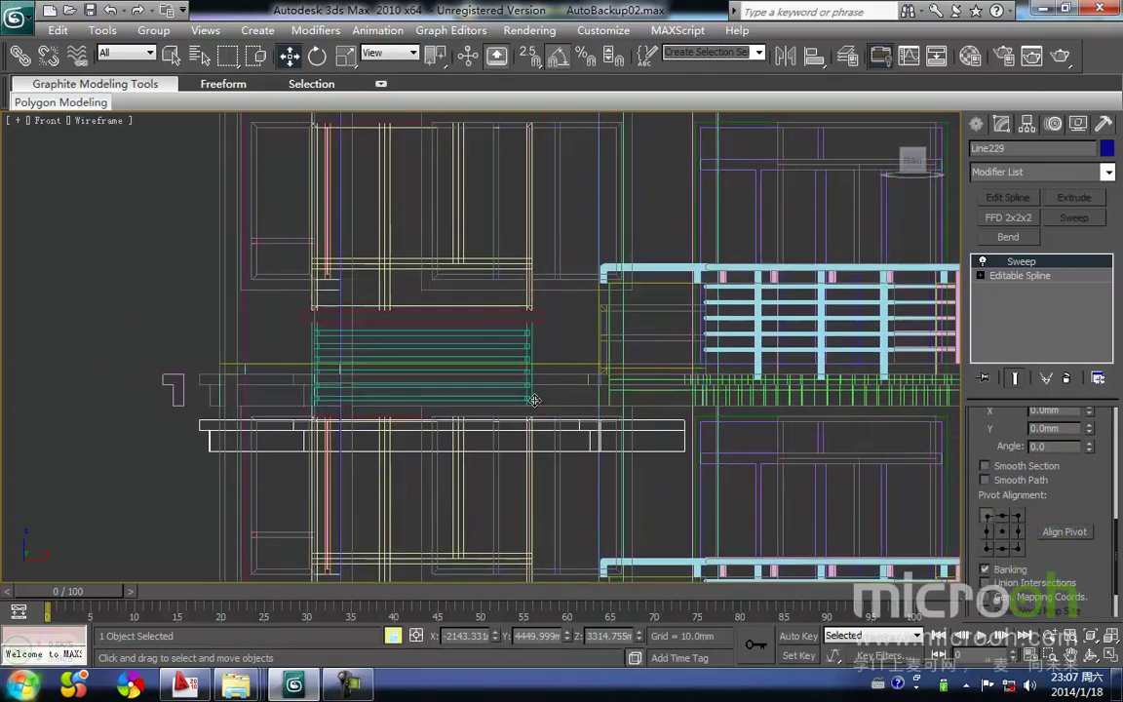
scroll(322, 397, up, 3)
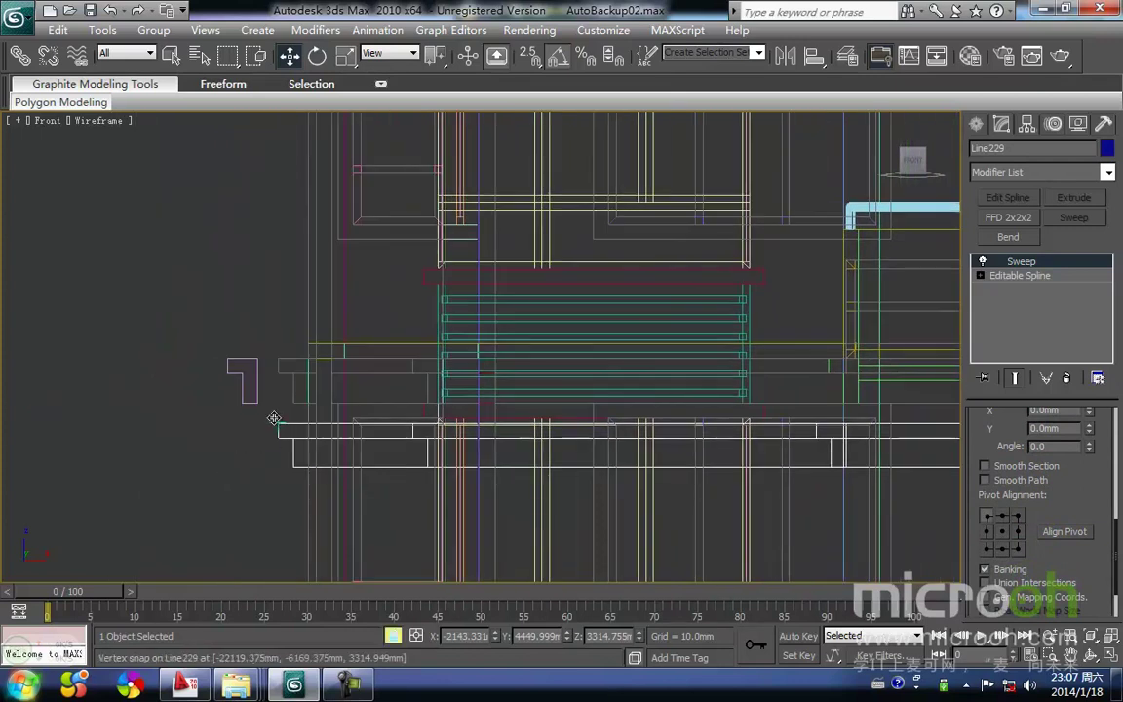
drag(276, 419, 292, 360)
Inspect the swept moulding in shaded display around the balconies, side wall and entrance.
key(F3)
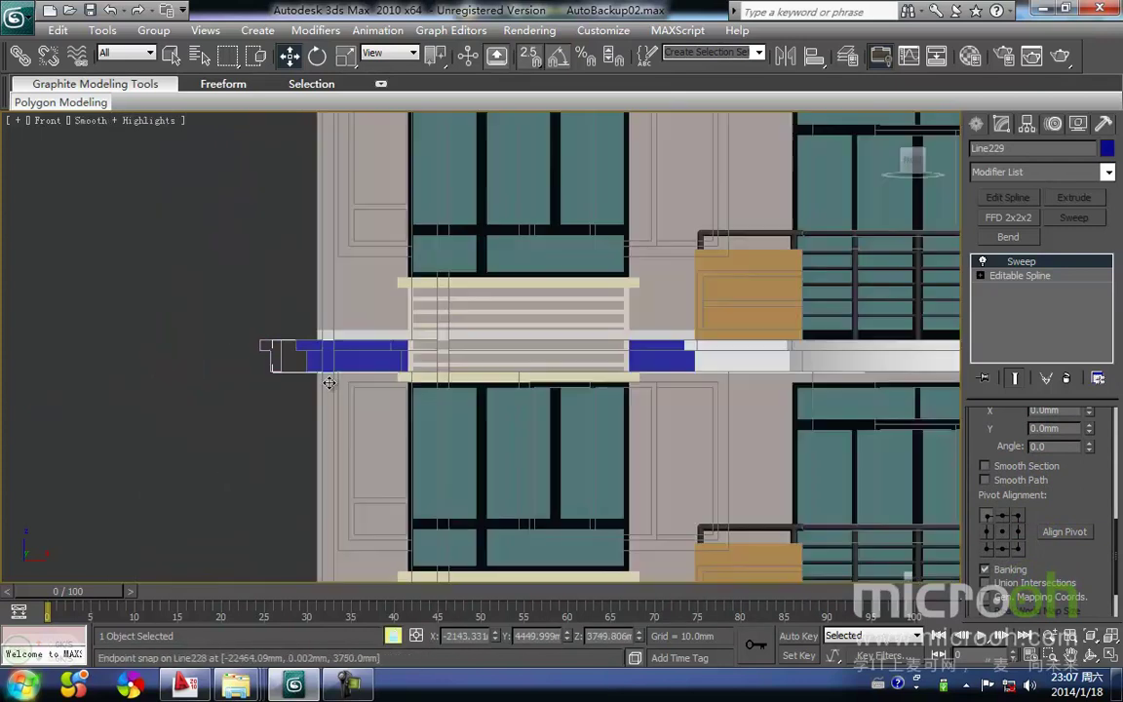
scroll(293, 360, down, 3)
alt+middle_drag(421, 466, 778, 529)
scroll(358, 408, up, 4)
middle_drag(359, 408, 571, 343)
scroll(316, 356, up, 1)
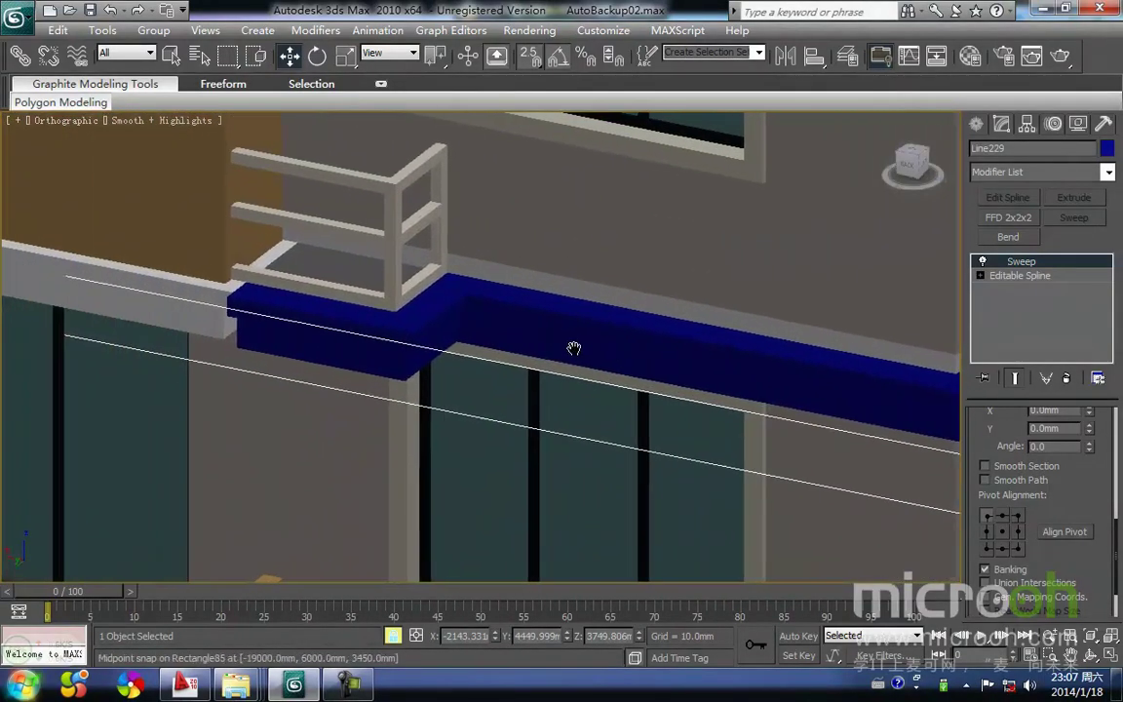
scroll(325, 381, down, 6)
alt+middle_drag(445, 408, 512, 411)
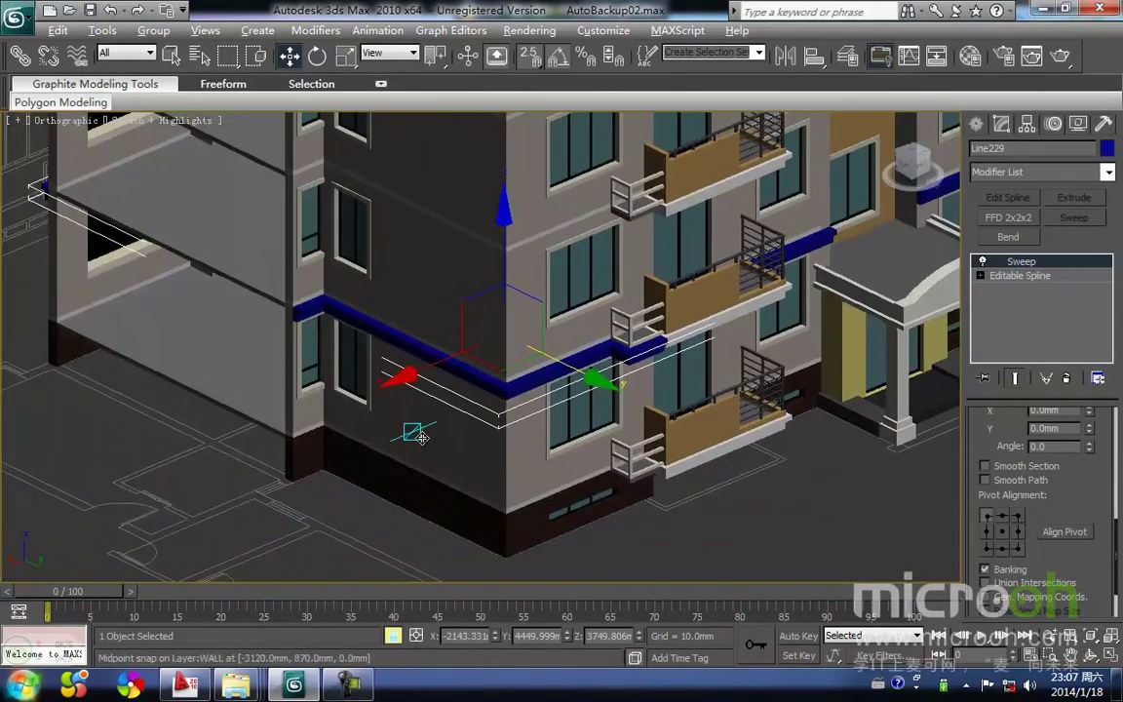
scroll(350, 412, up, 3)
scroll(423, 397, down, 2)
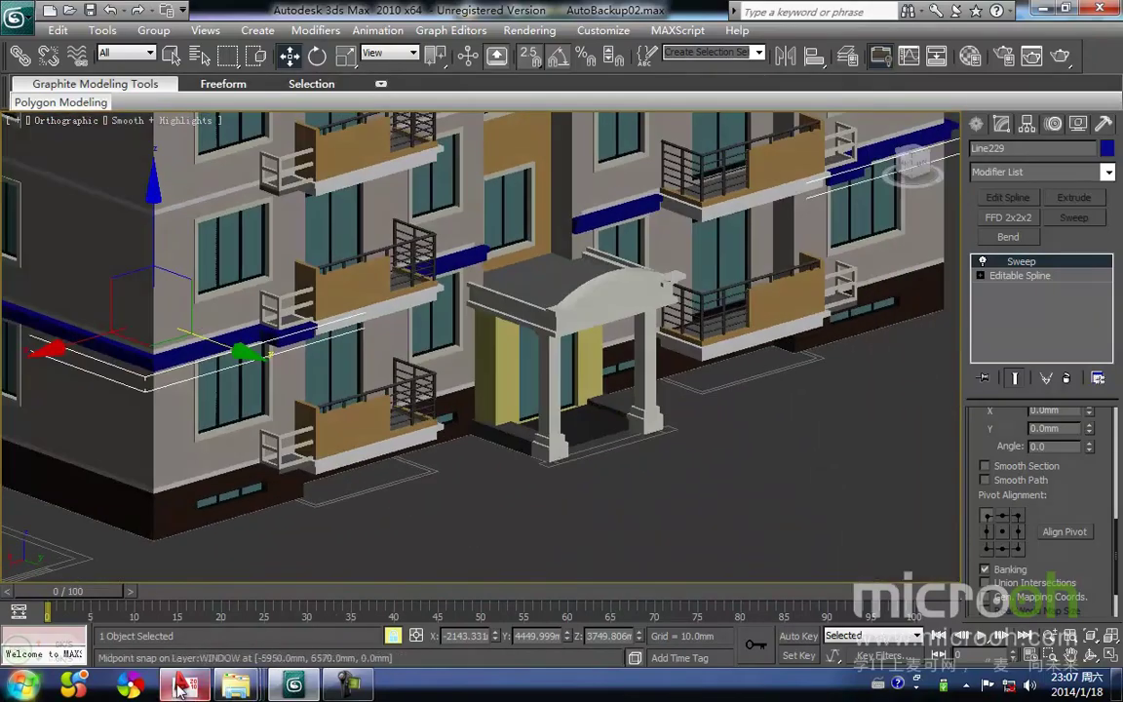
Switch to AutoCAD and examine where the moulding runs and ends around the entrance and stairwell in the elevation drawing.
click(181, 685)
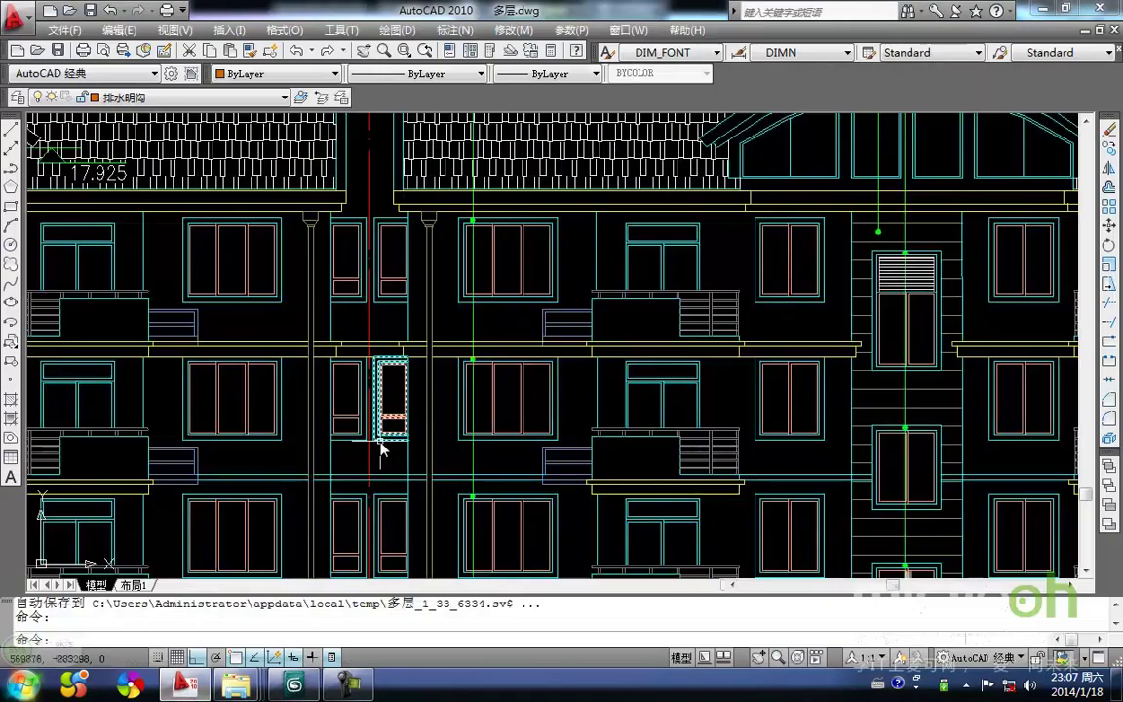
scroll(426, 359, down, 2)
scroll(560, 362, up, 6)
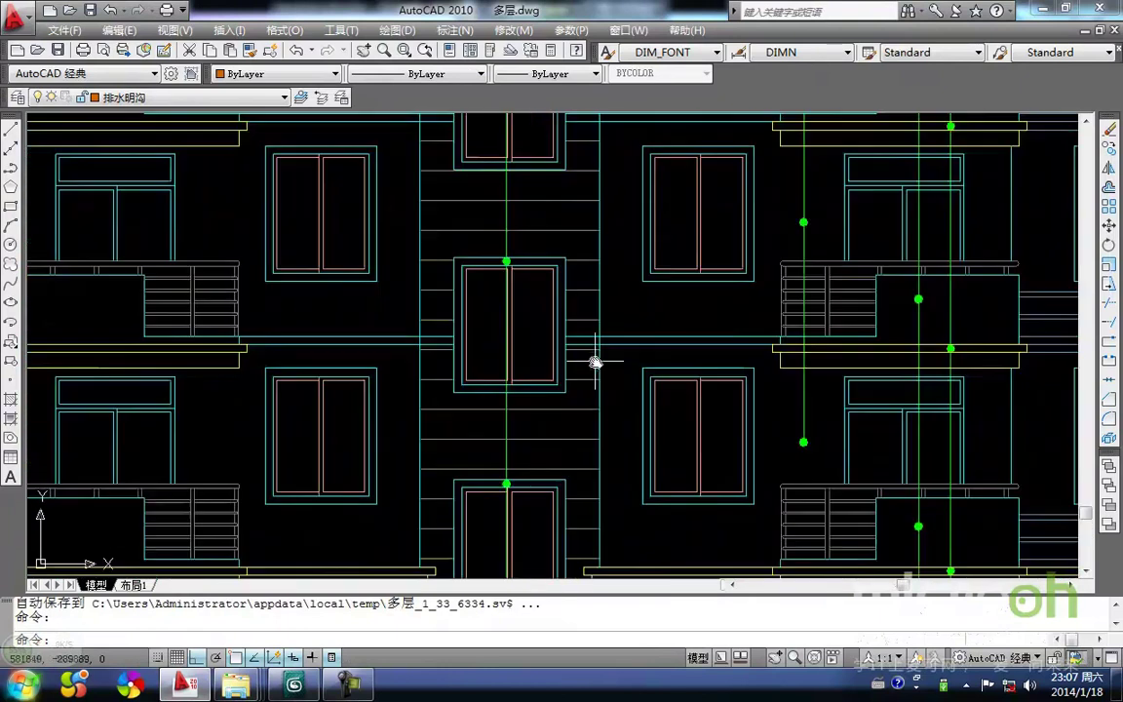
scroll(570, 380, down, 4)
scroll(567, 371, up, 4)
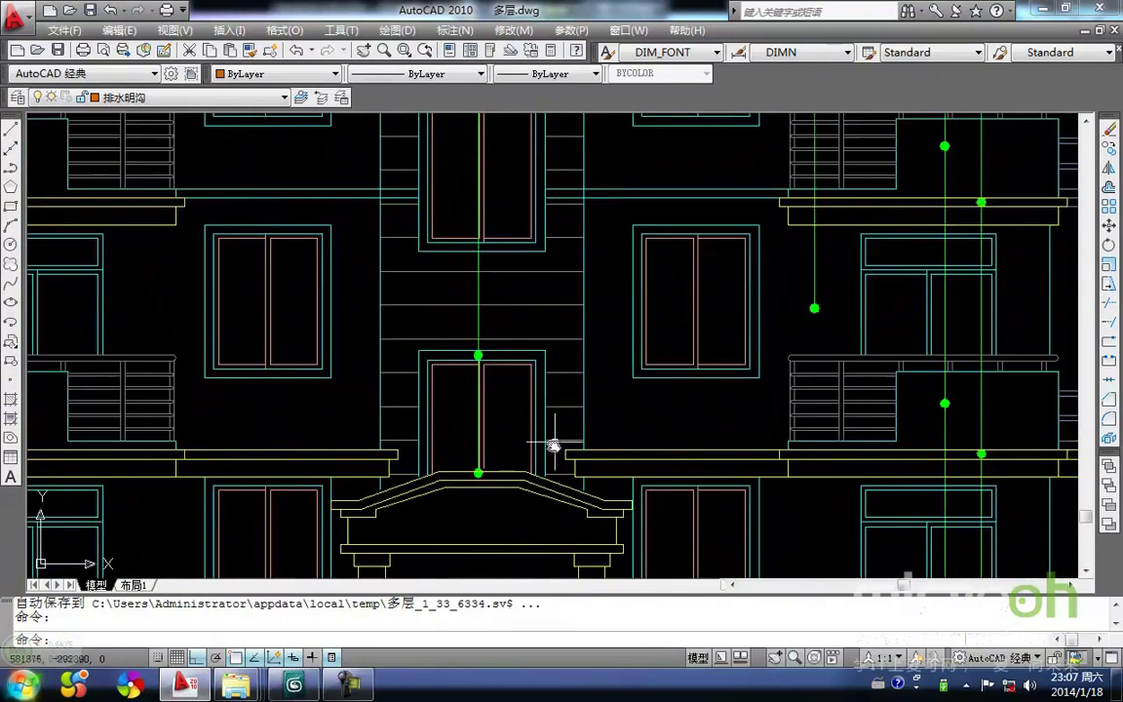
middle_drag(403, 416, 637, 386)
middle_drag(473, 387, 421, 479)
scroll(551, 418, down, 4)
scroll(347, 382, up, 5)
scroll(347, 382, down, 6)
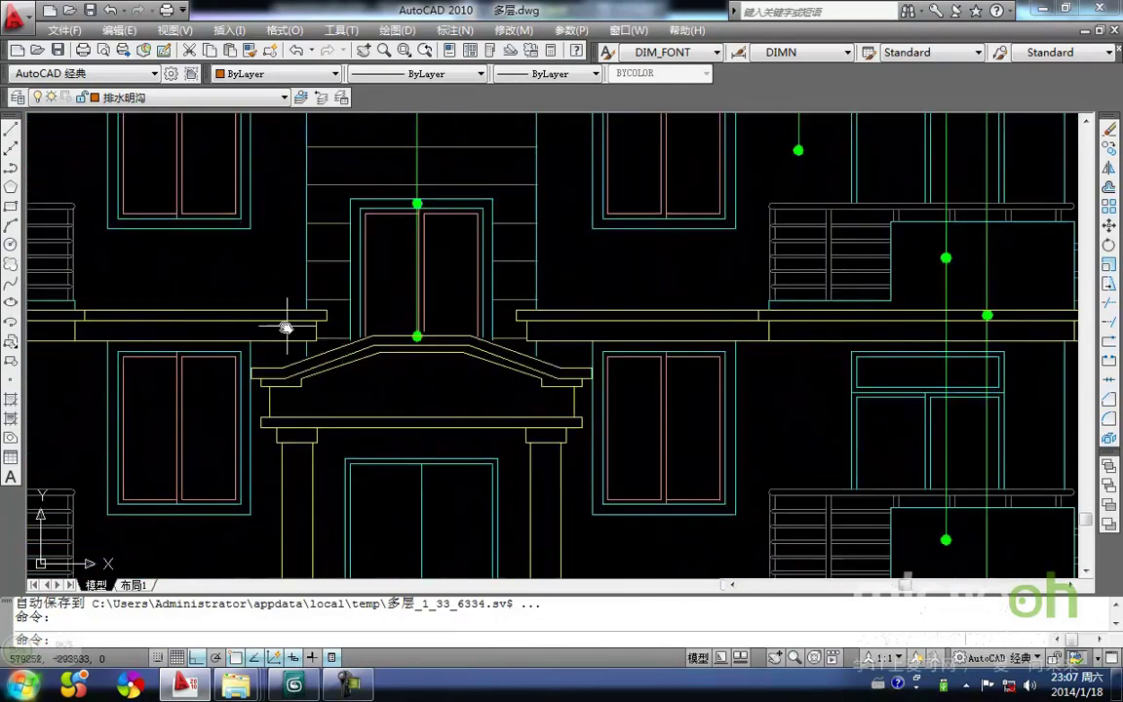
Examine the moulding profiles and level marks along the building's outer edge in the AutoCAD elevation.
scroll(376, 389, up, 3)
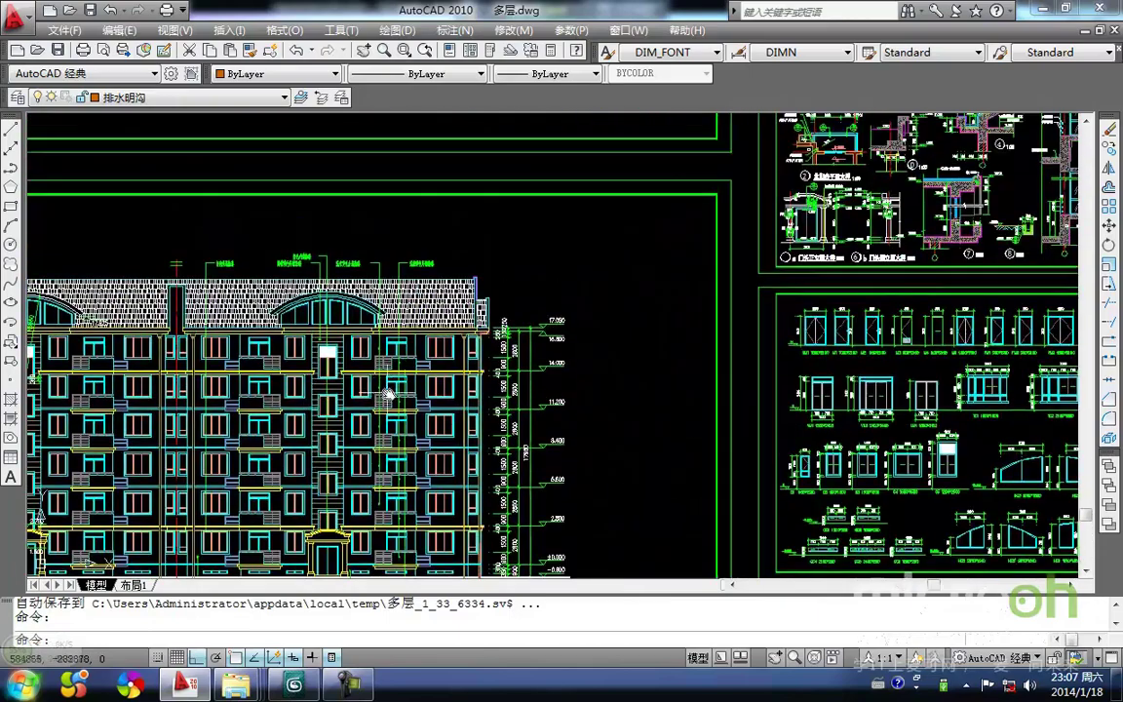
middle_drag(501, 393, 474, 237)
scroll(477, 243, down, 3)
scroll(494, 431, up, 2)
scroll(492, 390, down, 3)
mouse_move(490, 355)
middle_down()
mouse_move(489, 465)
mouse_move(493, 375)
middle_up()
scroll(498, 346, up, 3)
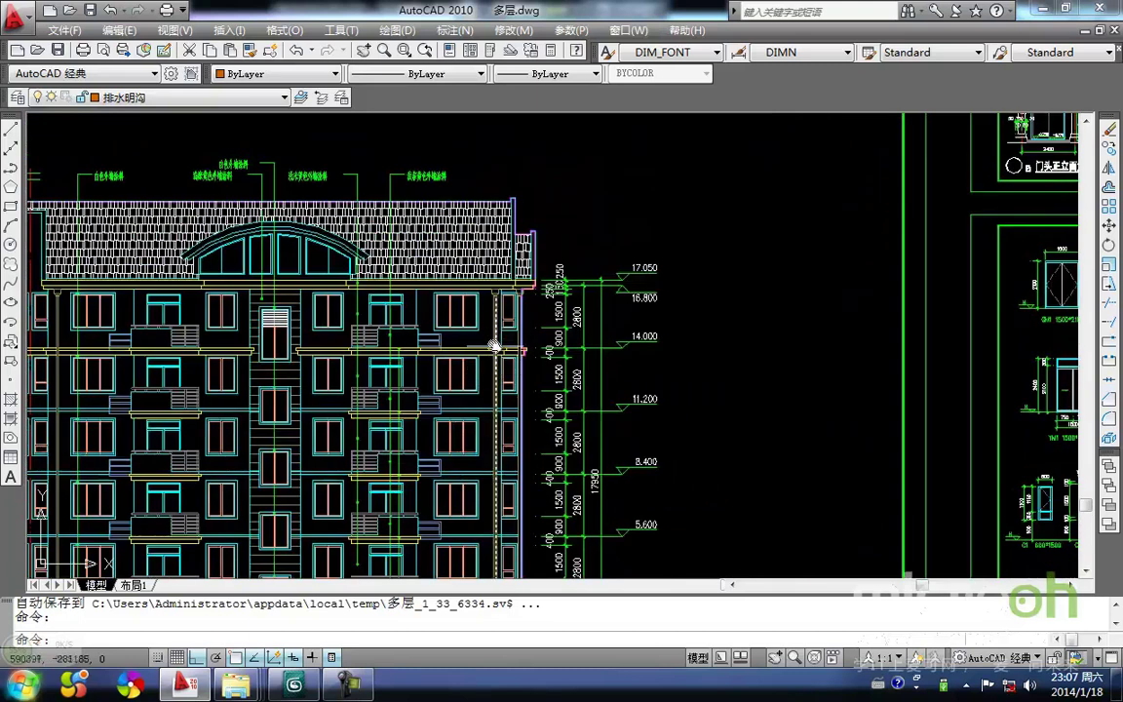
scroll(498, 368, up, 3)
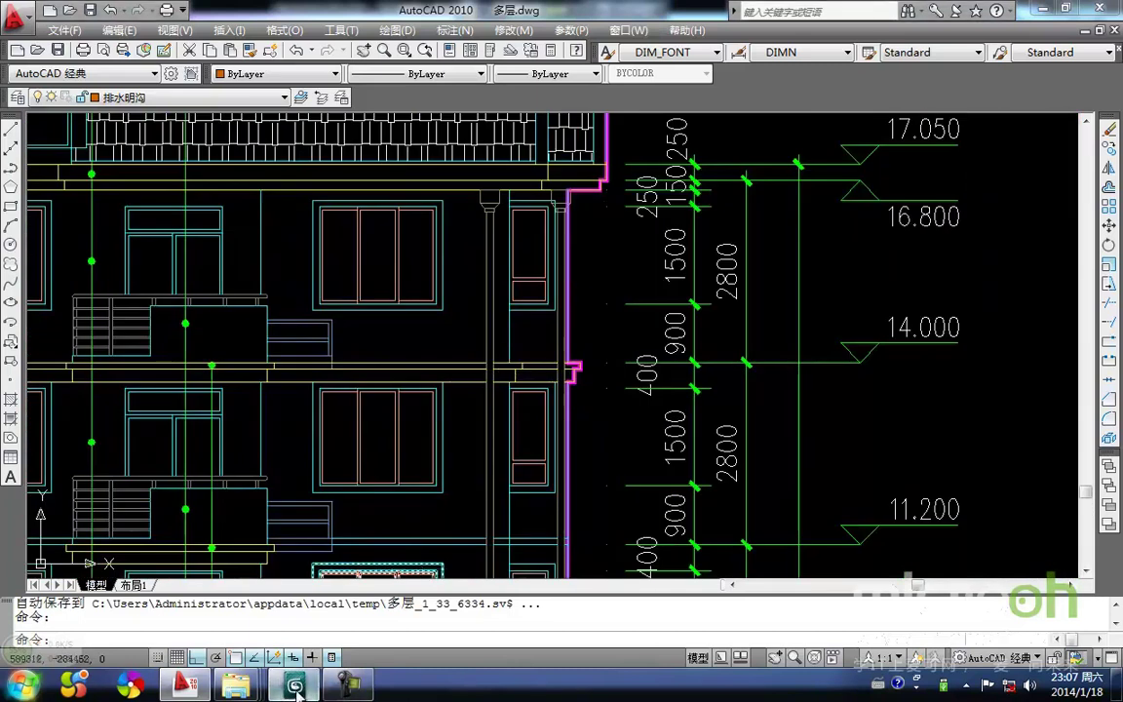
Switch to 3ds Max and inspect where the swept moulding ends beside the stairwell recess above the entrance.
click(294, 687)
scroll(456, 469, up, 3)
scroll(455, 469, up, 10)
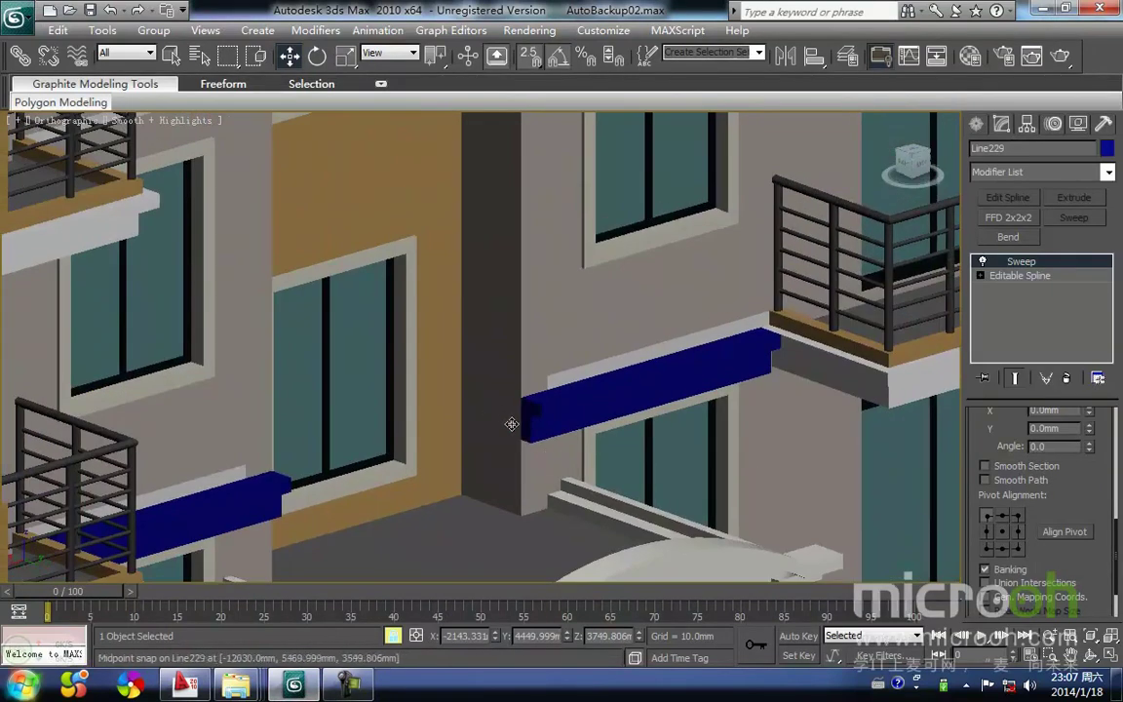
scroll(530, 427, down, 10)
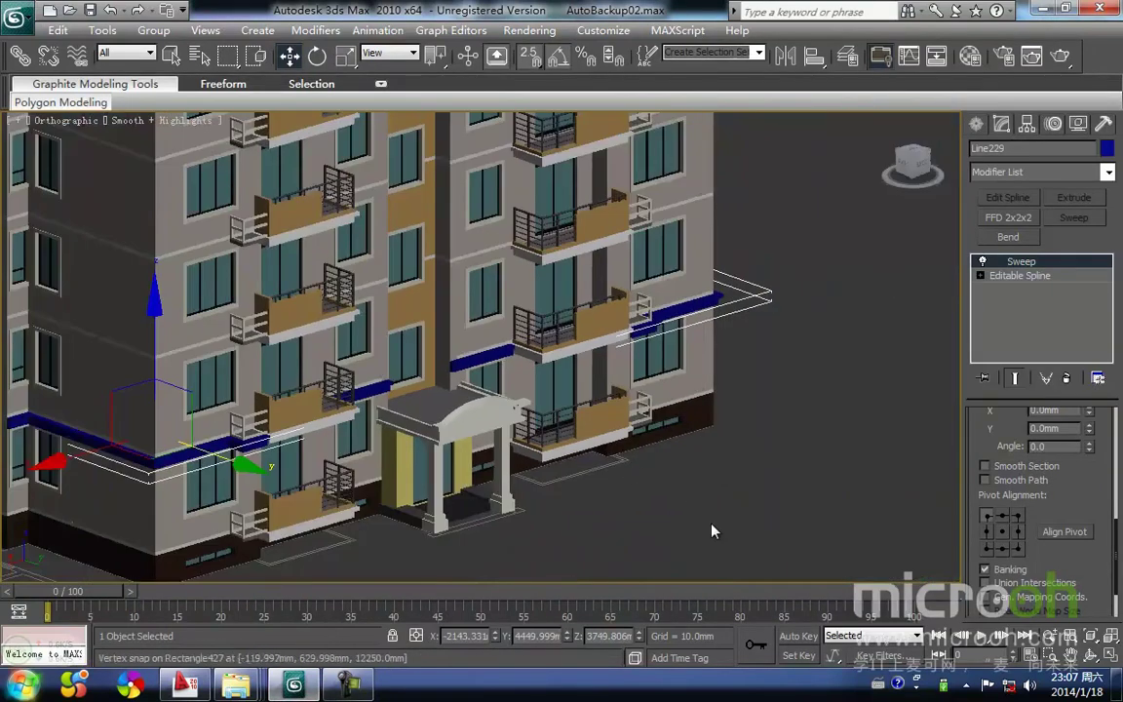
key(space)
click(710, 523)
click(474, 361)
middle_drag(469, 367, 437, 418)
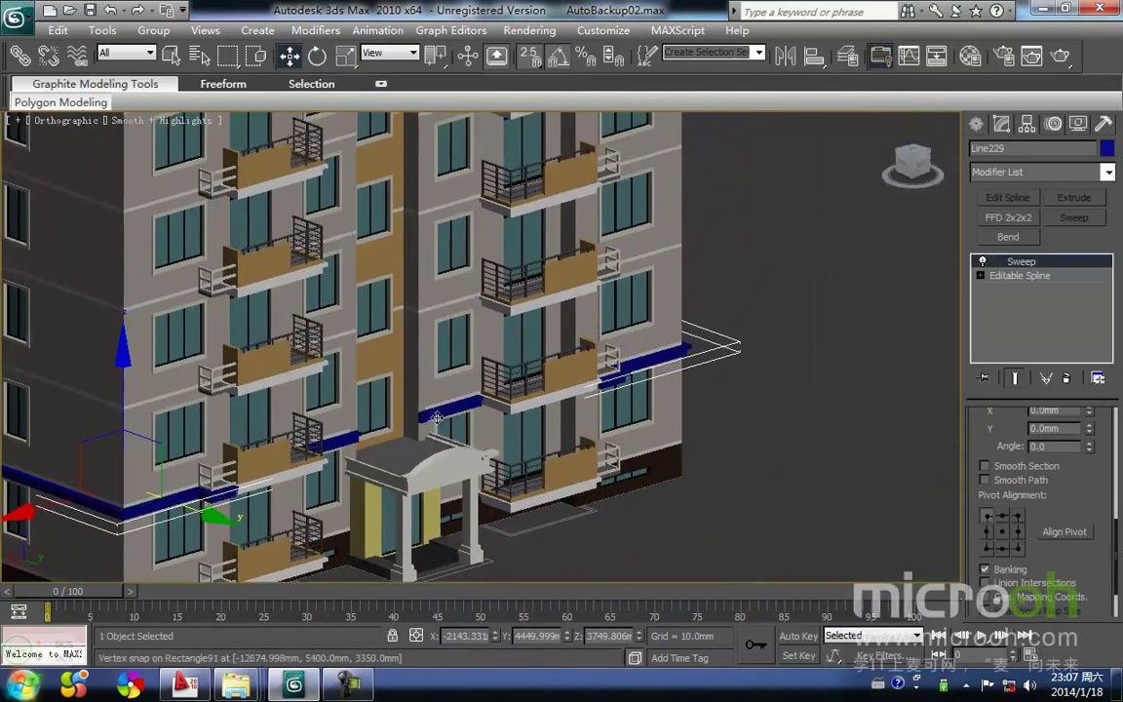
In the top wireframe view, draw a line along the recess side wall at X -12030 mm, from back wall to front face, with Start New Shape off.
key(t)
scroll(446, 400, up, 6)
middle_drag(388, 240, 431, 397)
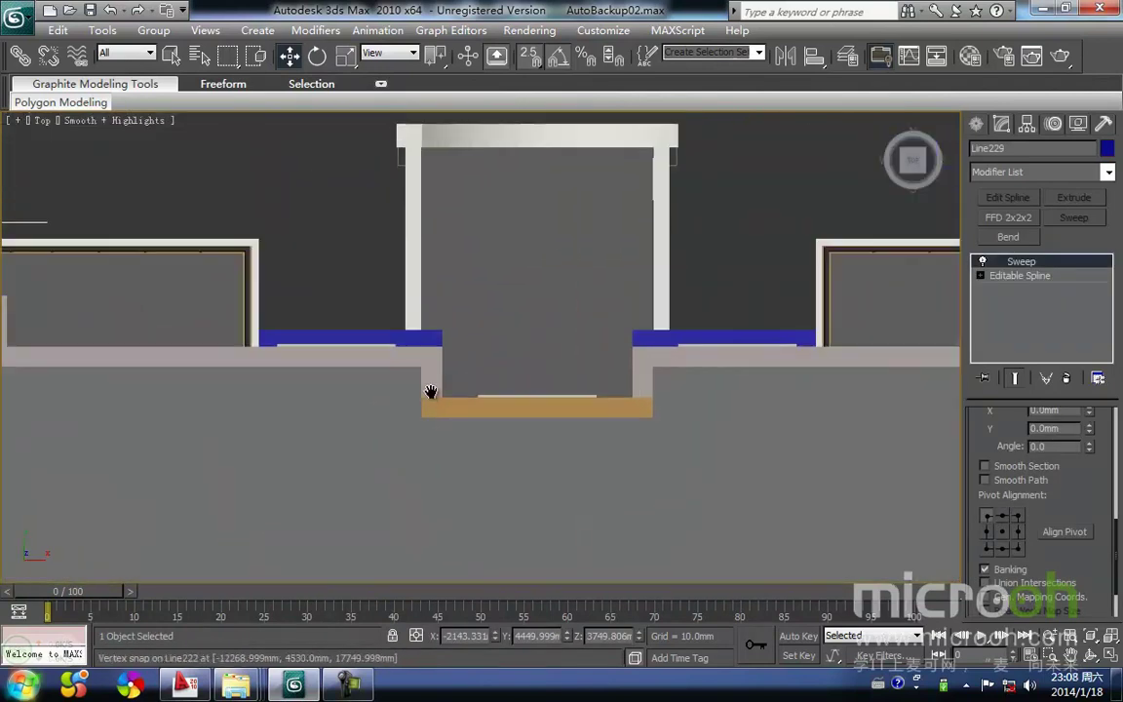
scroll(431, 398, up, 3)
key(F3)
right_click(536, 390)
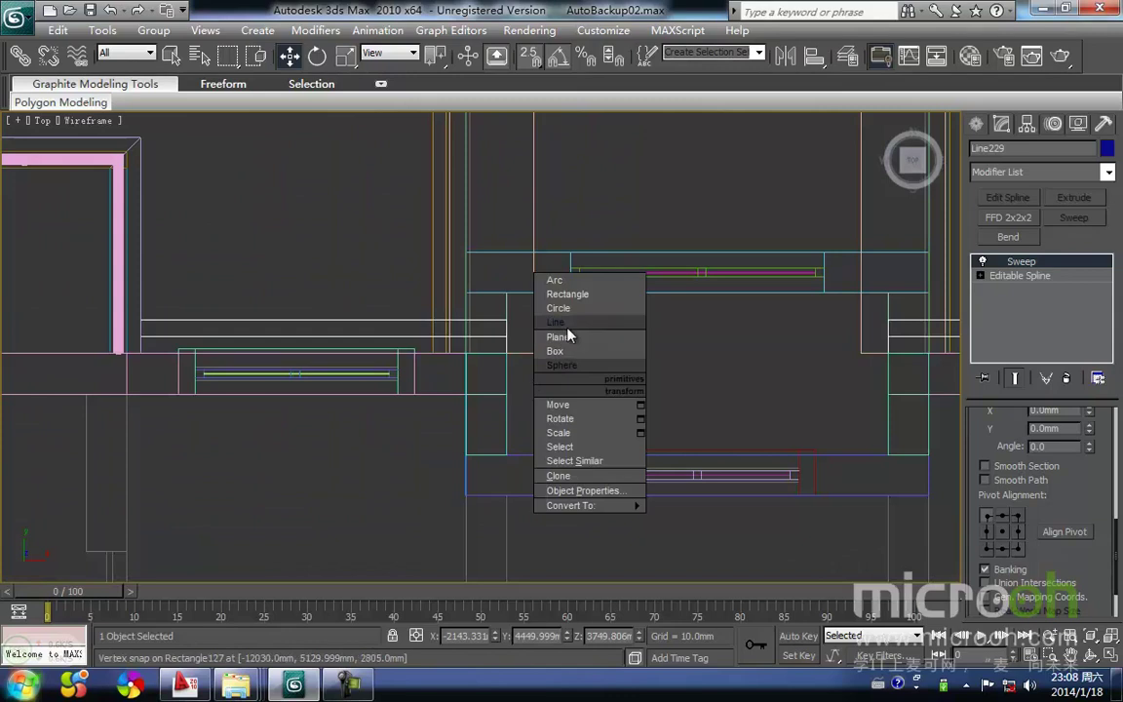
click(553, 323)
click(1004, 234)
click(507, 454)
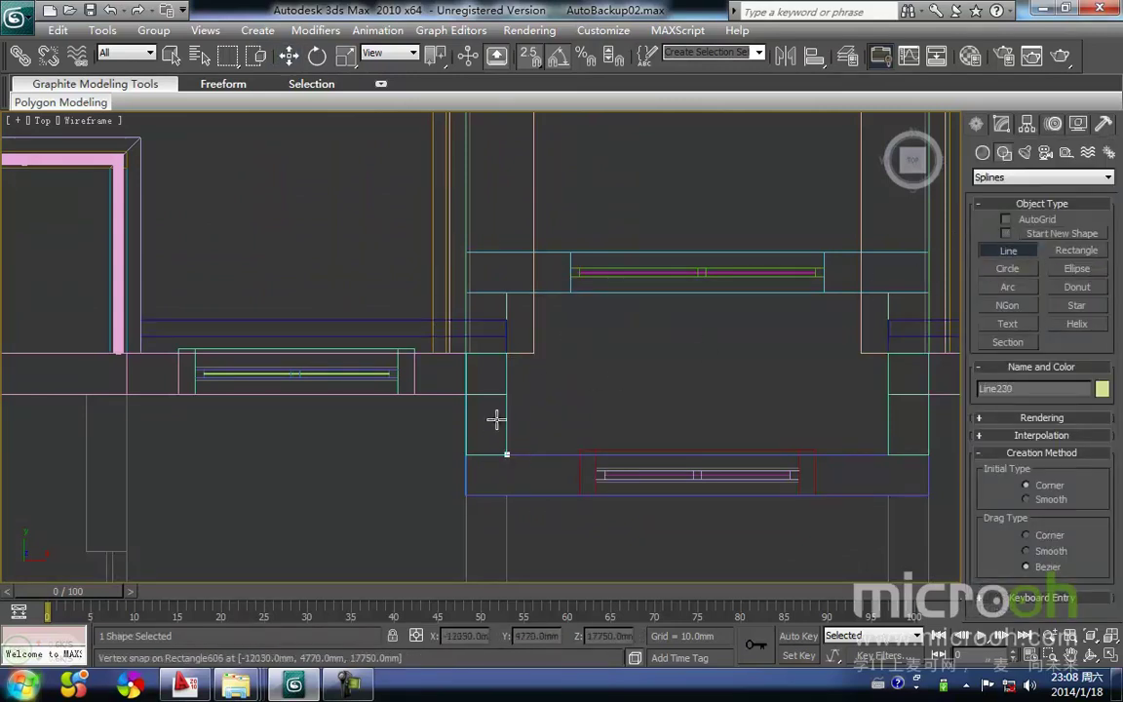
click(507, 353)
right_click(726, 413)
Draw a second line in the same shape along the opposite recess side wall at X -9770 mm, ending at the front face.
middle_drag(667, 403, 418, 417)
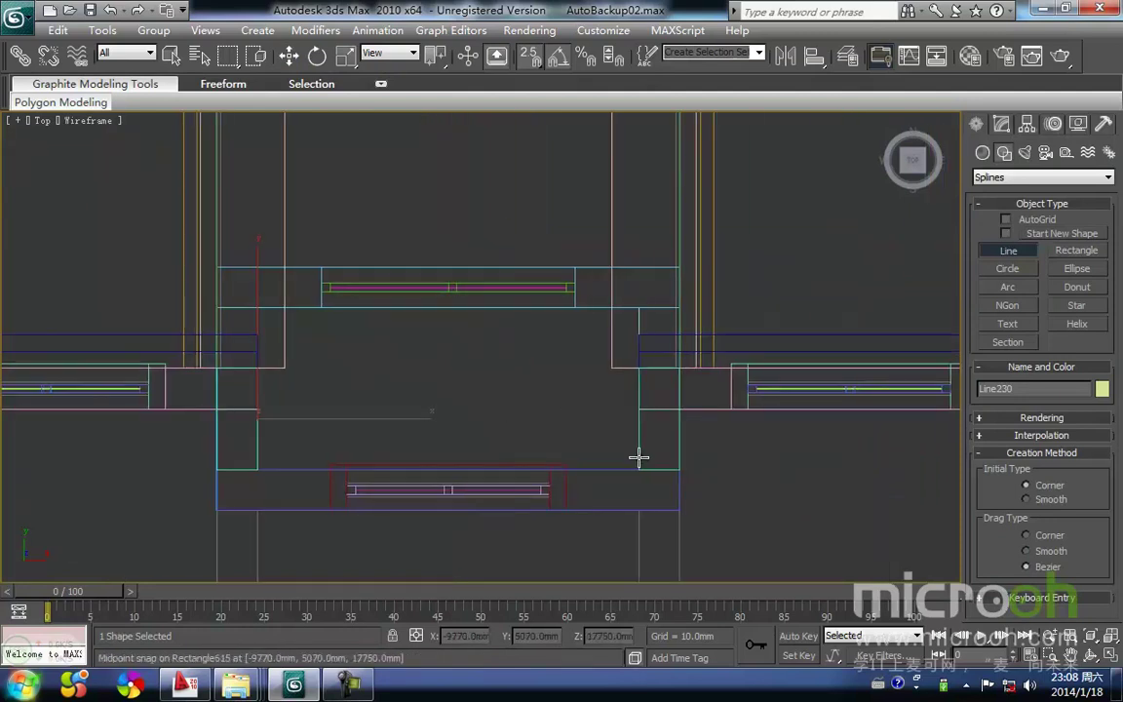
click(635, 467)
right_click(597, 413)
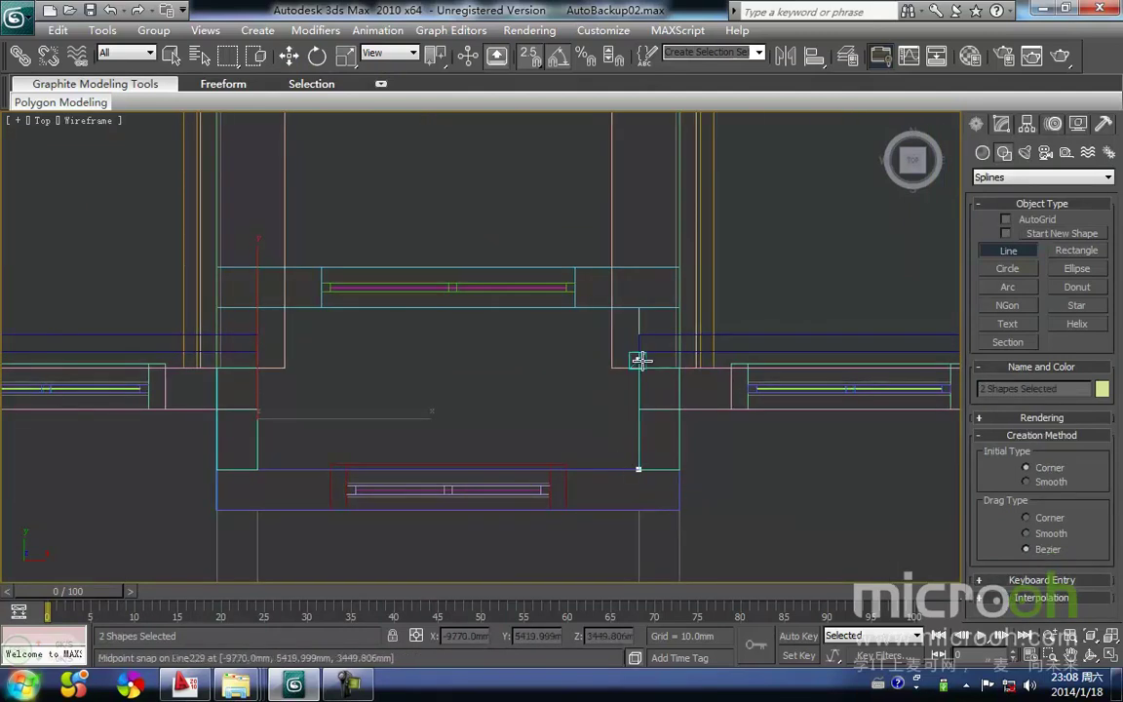
right_click(769, 316)
right_click(755, 349)
ctrl+click(747, 352)
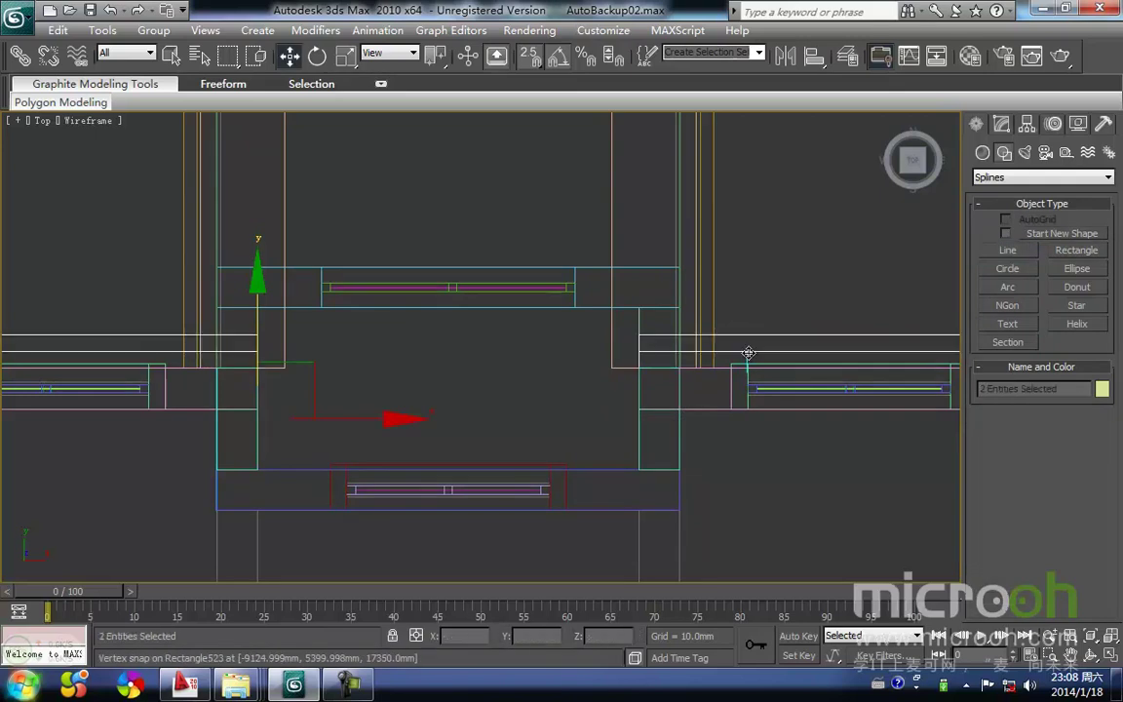
middle_drag(729, 361, 729, 347)
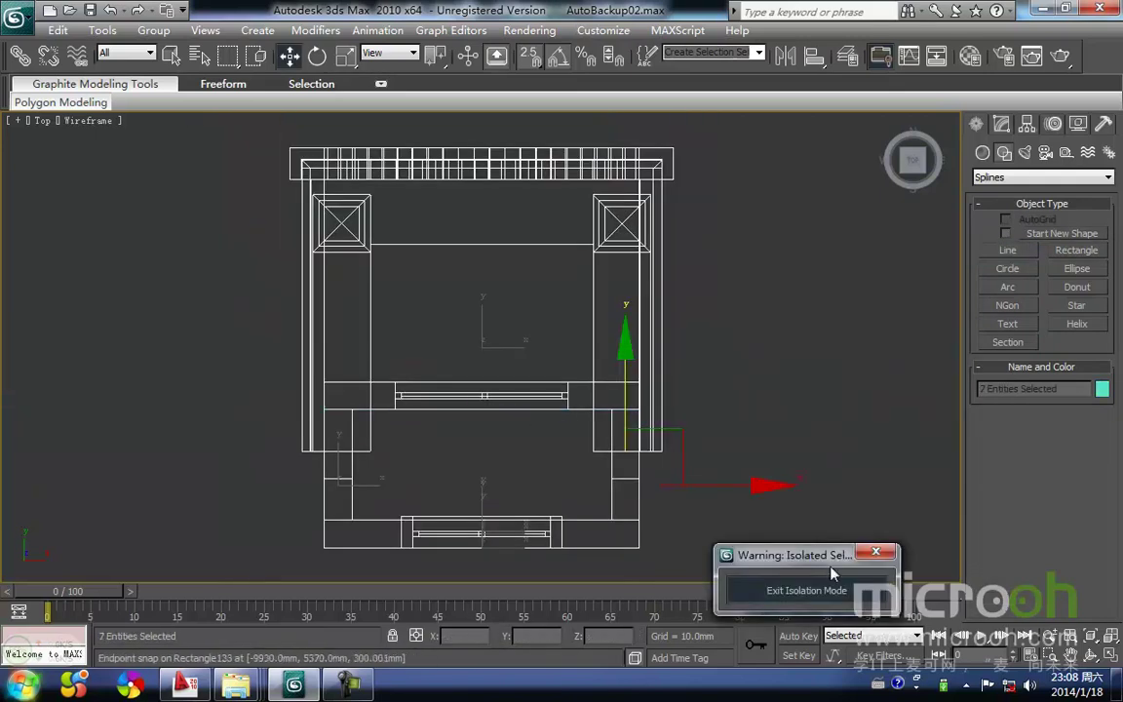
click(802, 592)
Isolate the swept moulding together with the new recess wall lines.
middle_drag(198, 388, 366, 383)
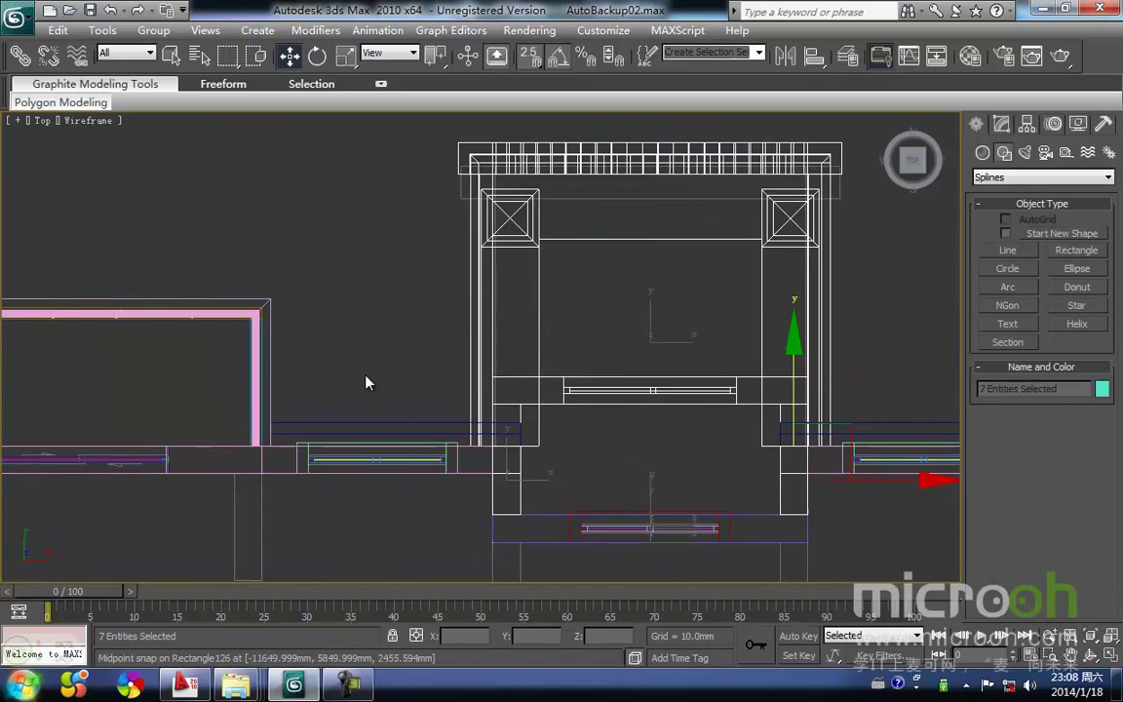
click(400, 422)
middle_drag(487, 440, 477, 407)
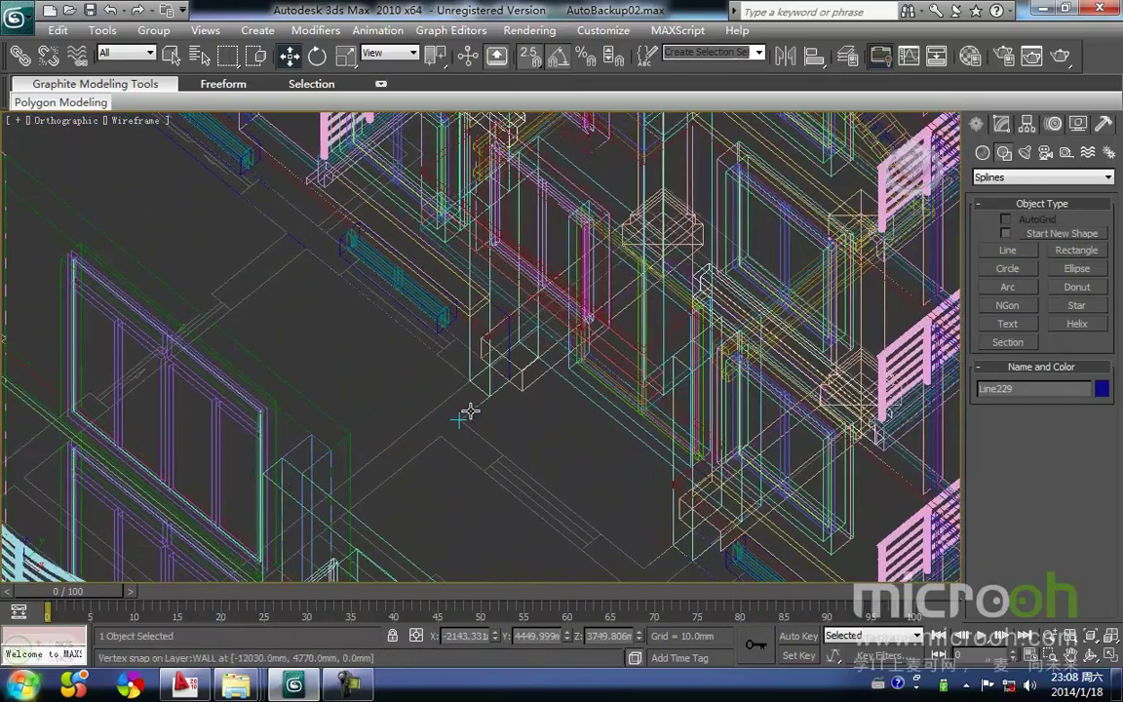
key(alt+q)
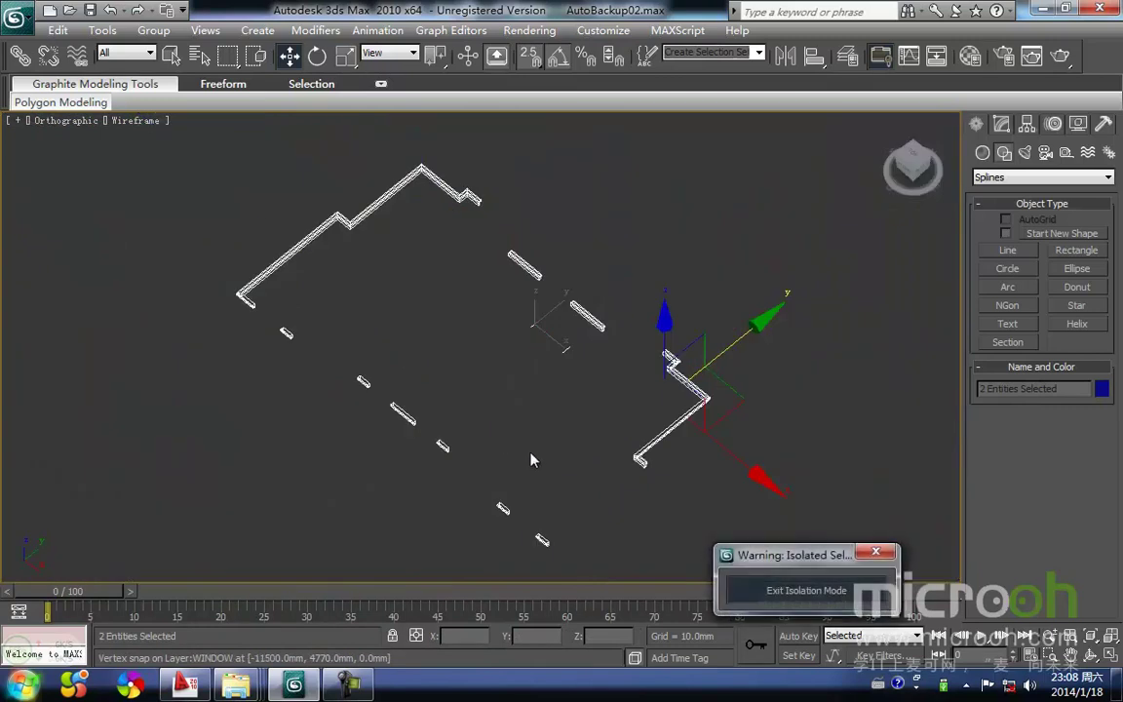
Attach the two recess wall lines to the moulding's Editable Spline path.
click(536, 429)
scroll(547, 386, up, 4)
click(650, 352)
middle_drag(811, 323, 561, 373)
click(559, 373)
click(479, 364)
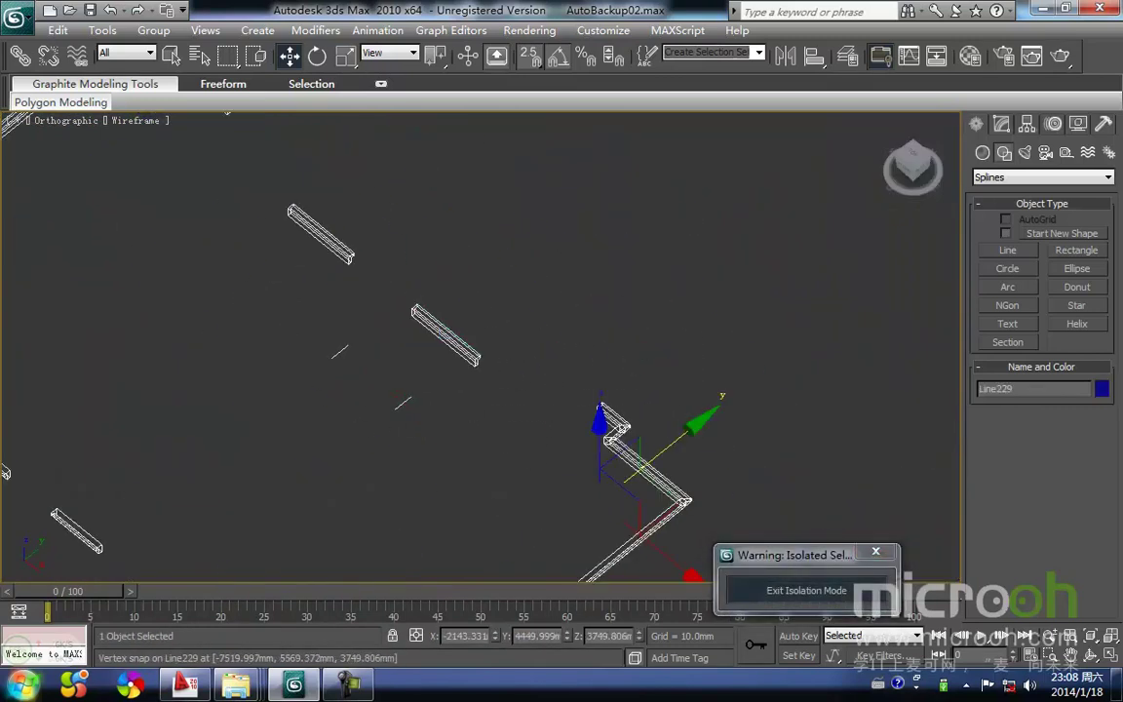
click(1001, 132)
click(1016, 277)
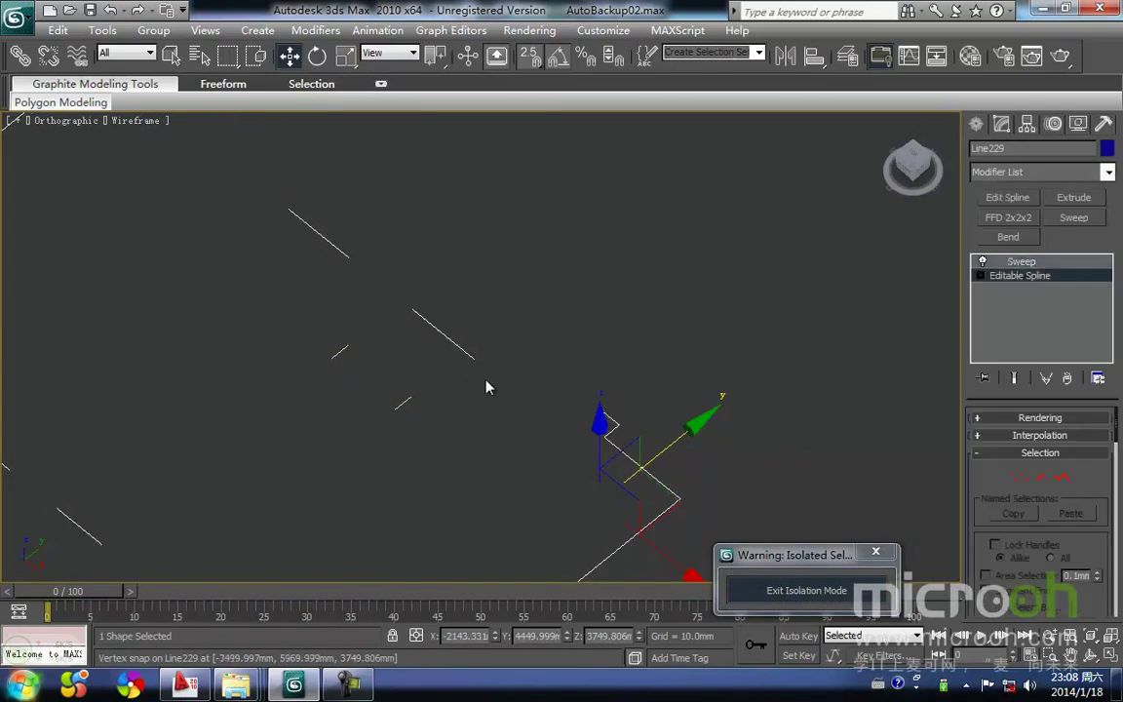
right_click(472, 357)
click(426, 395)
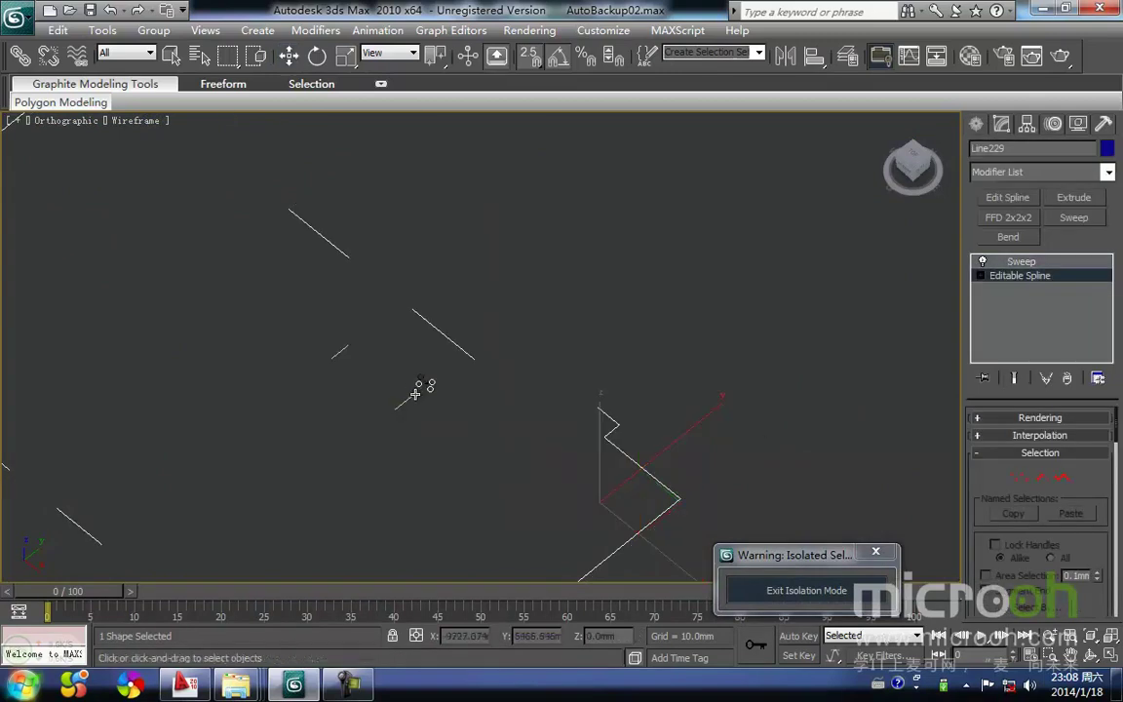
key(w)
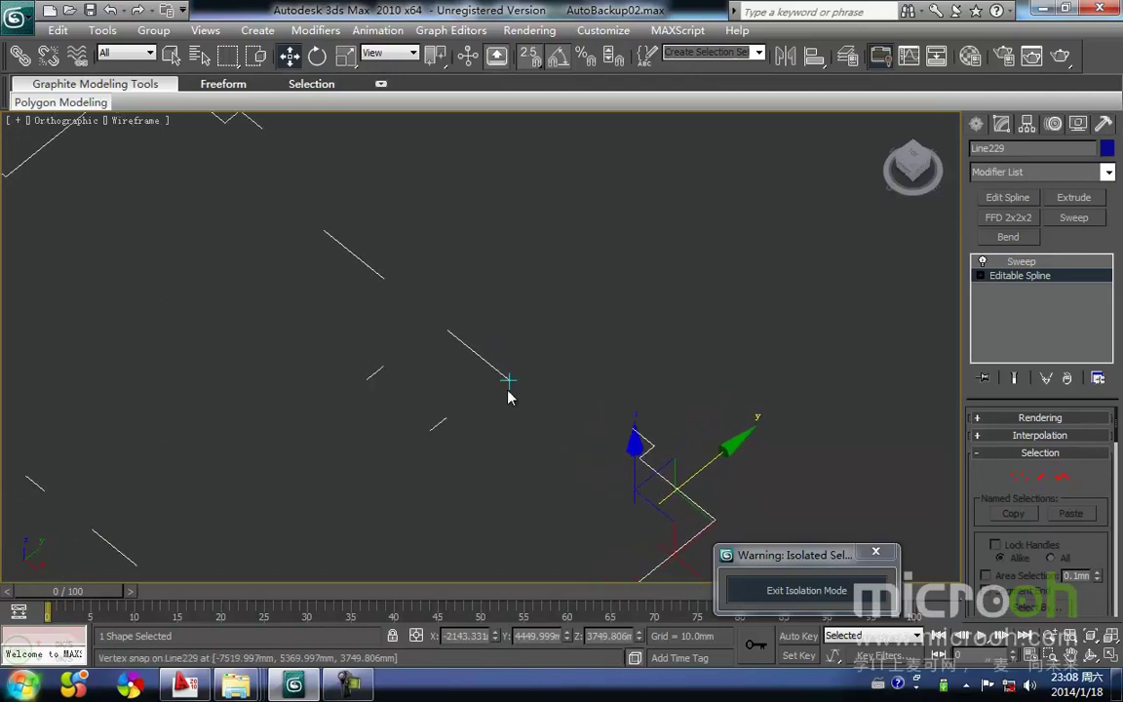
Move the two attached recess splines vertically onto the moulding path's height, snapping to its vertices at Z 3749.806 mm.
key(f)
scroll(544, 388, down, 10)
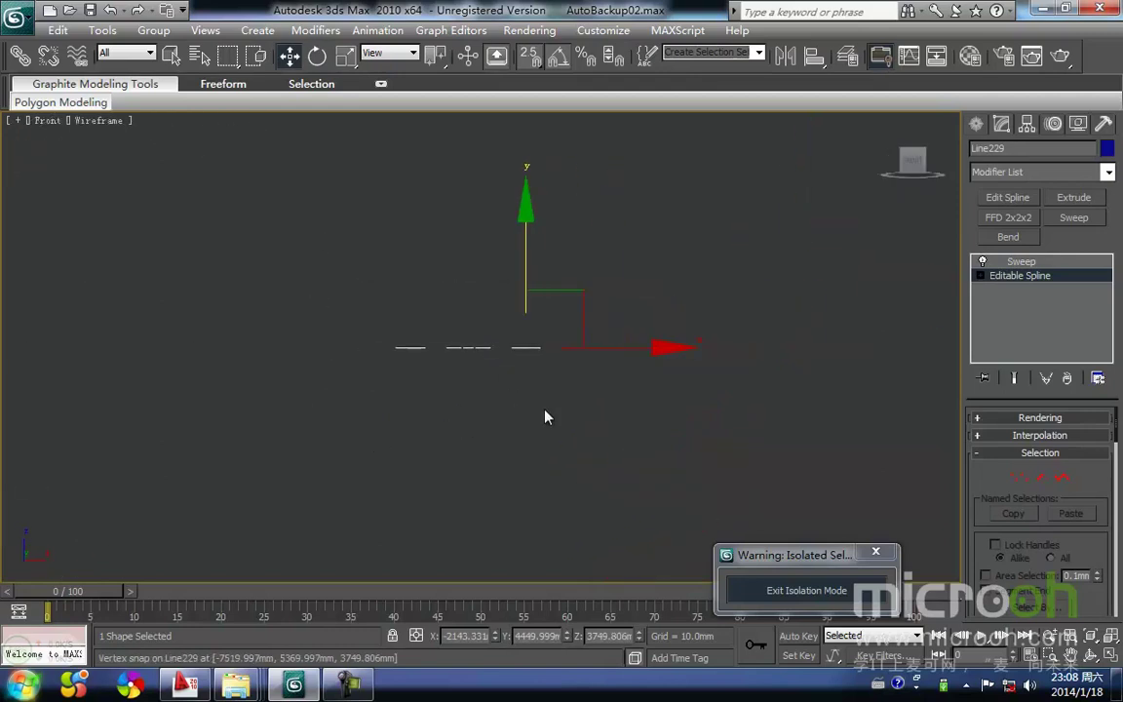
mouse_move(539, 395)
middle_down()
mouse_move(536, 353)
mouse_move(518, 403)
middle_up()
scroll(519, 403, up, 10)
middle_drag(601, 400, 333, 358)
key(t)
scroll(443, 387, up, 10)
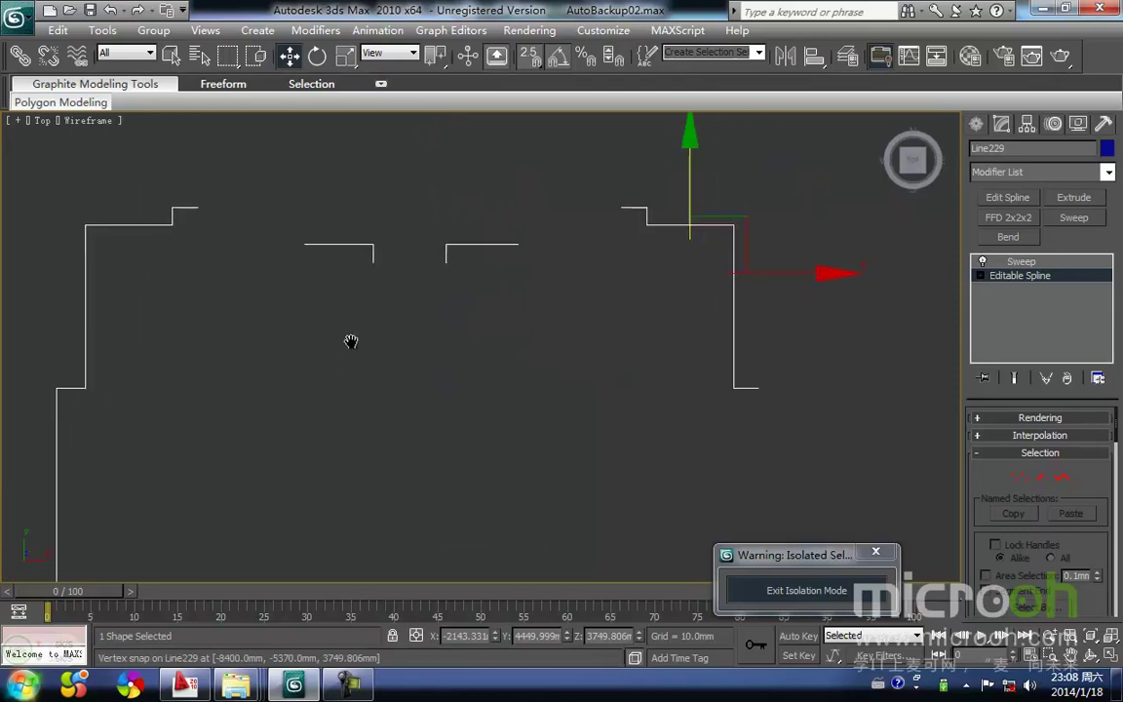
key(3)
drag(574, 361, 352, 332)
key(f)
key(z)
scroll(400, 398, down, 8)
middle_drag(388, 350, 429, 502)
scroll(420, 383, up, 3)
key(space)
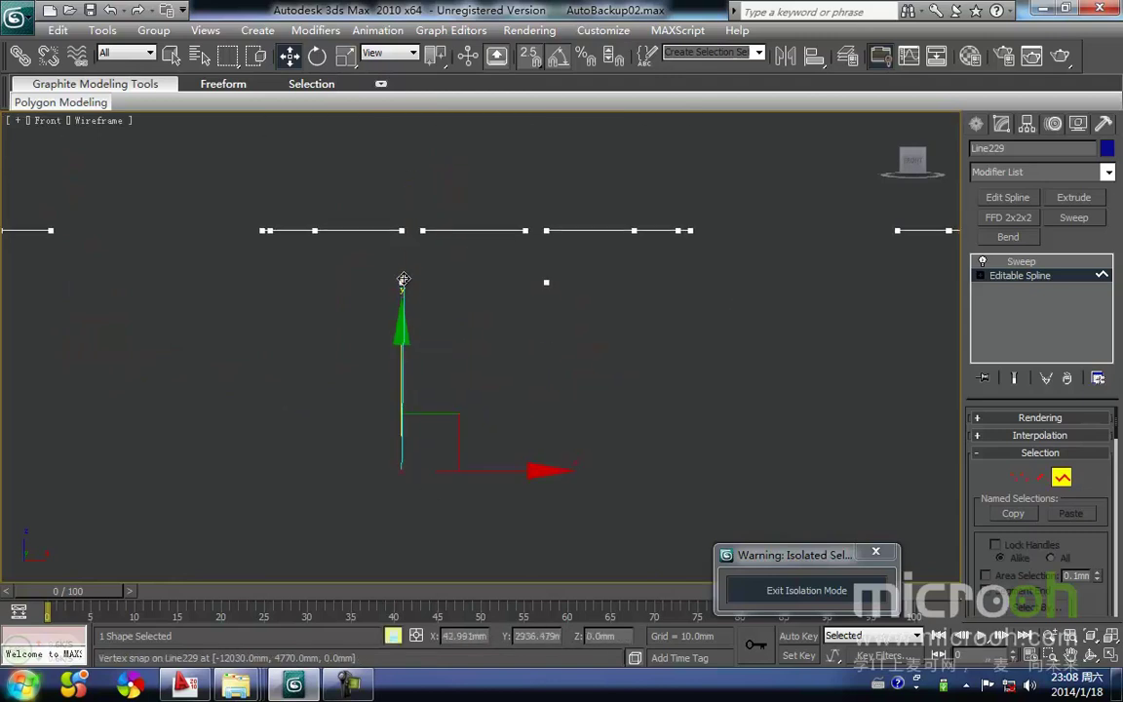
key(t)
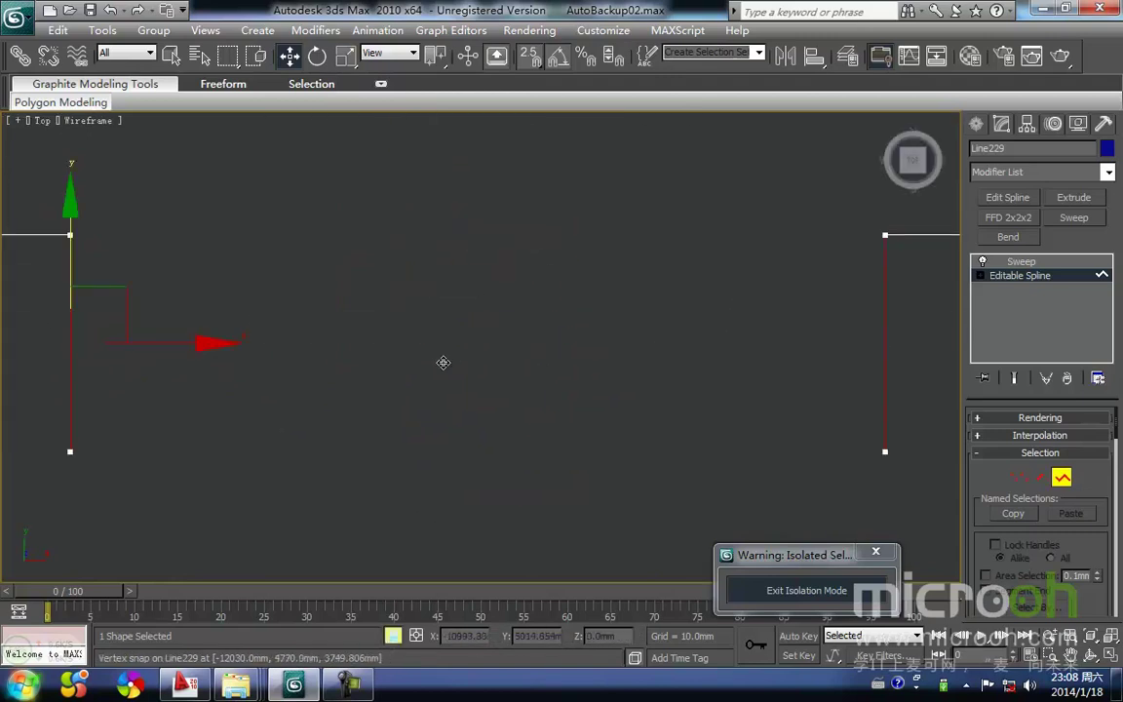
Weld all vertices of the moulding path so the recess lines join the facade segments.
drag(781, 366, 103, 318)
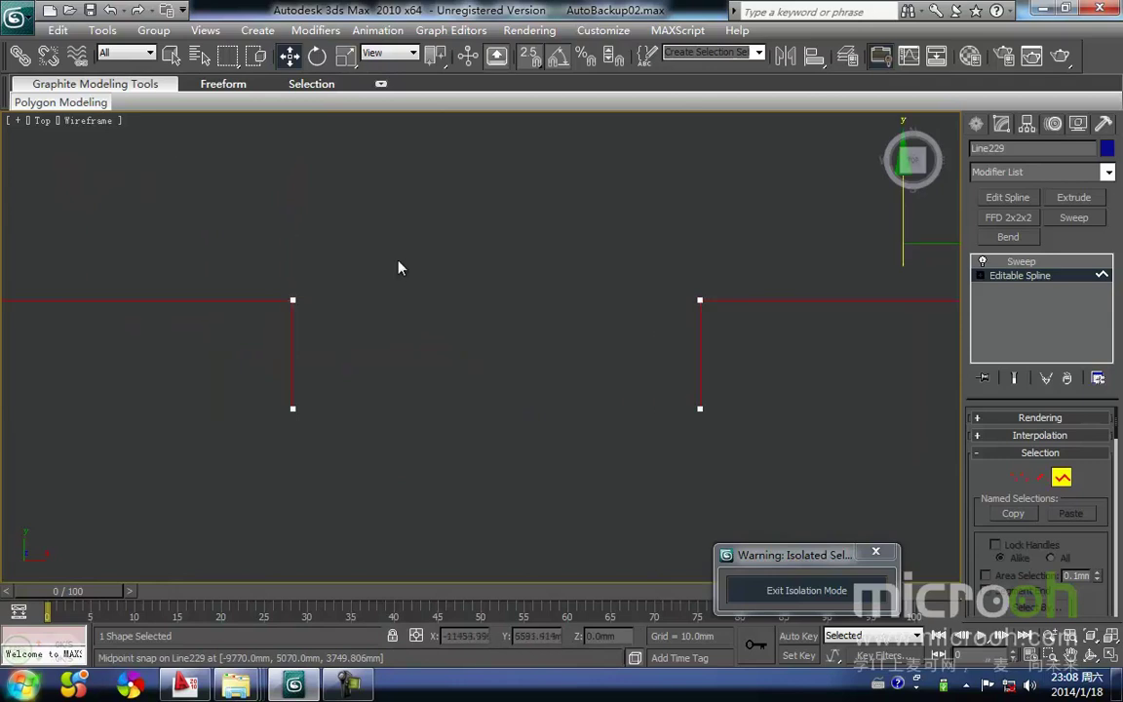
key(1)
scroll(283, 259, down, 6)
drag(187, 258, 721, 546)
right_click(581, 479)
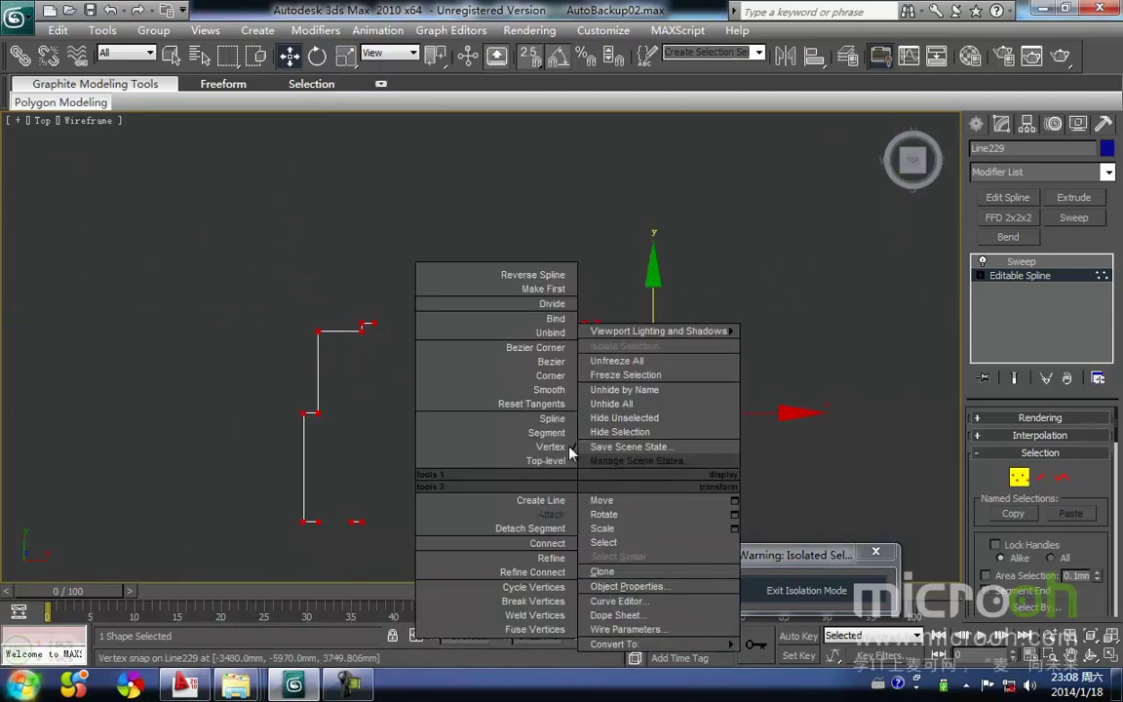
click(536, 616)
click(465, 438)
scroll(499, 397, up, 4)
middle_drag(499, 398, 472, 398)
scroll(474, 398, down, 4)
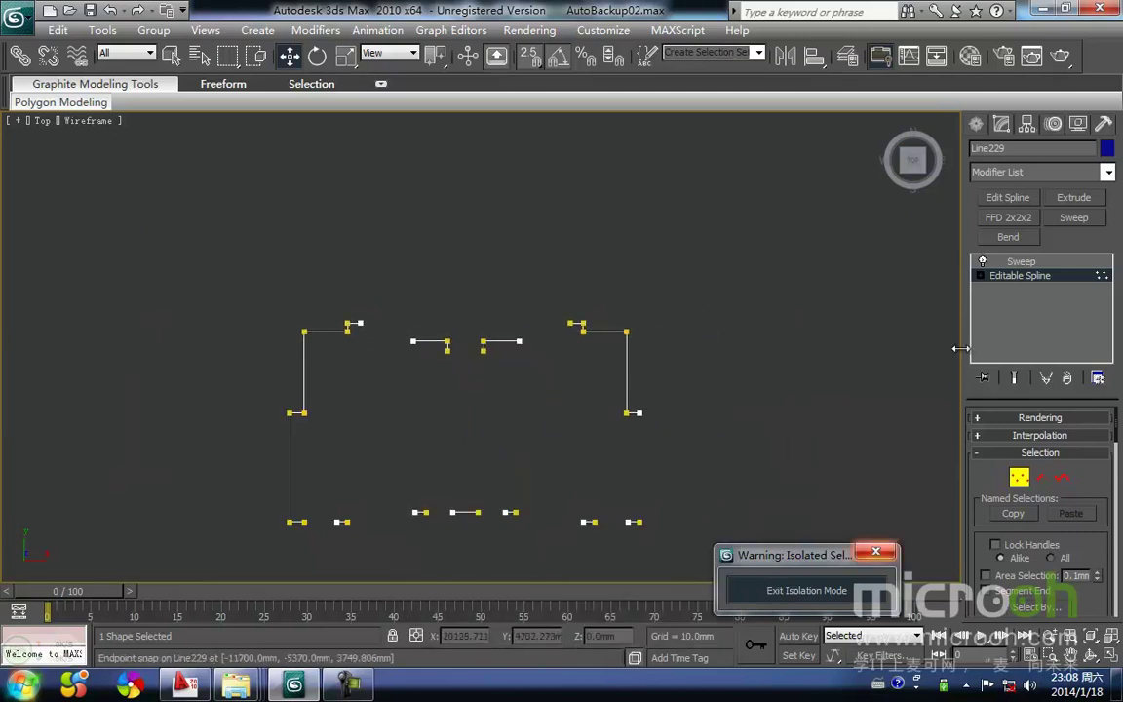
Return to the Sweep level of the extended path and show the whole building in shaded display.
click(1031, 263)
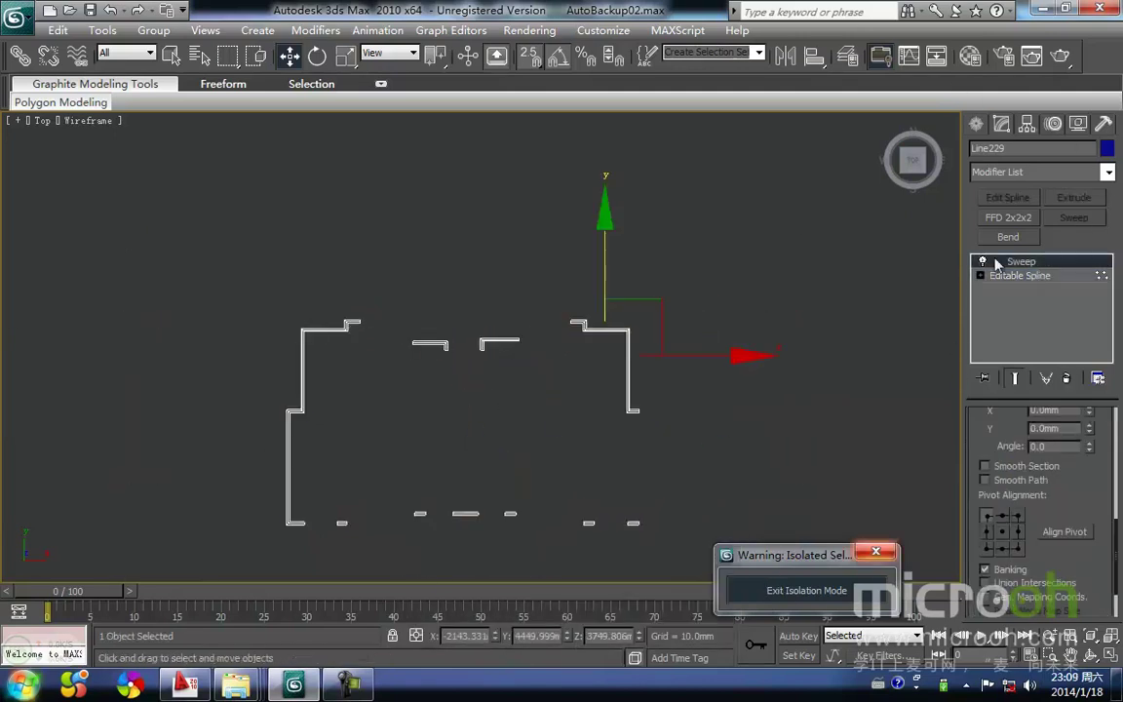
scroll(468, 359, up, 4)
click(783, 589)
alt+middle_drag(417, 380, 528, 265)
middle_drag(210, 398, 291, 396)
key(F3)
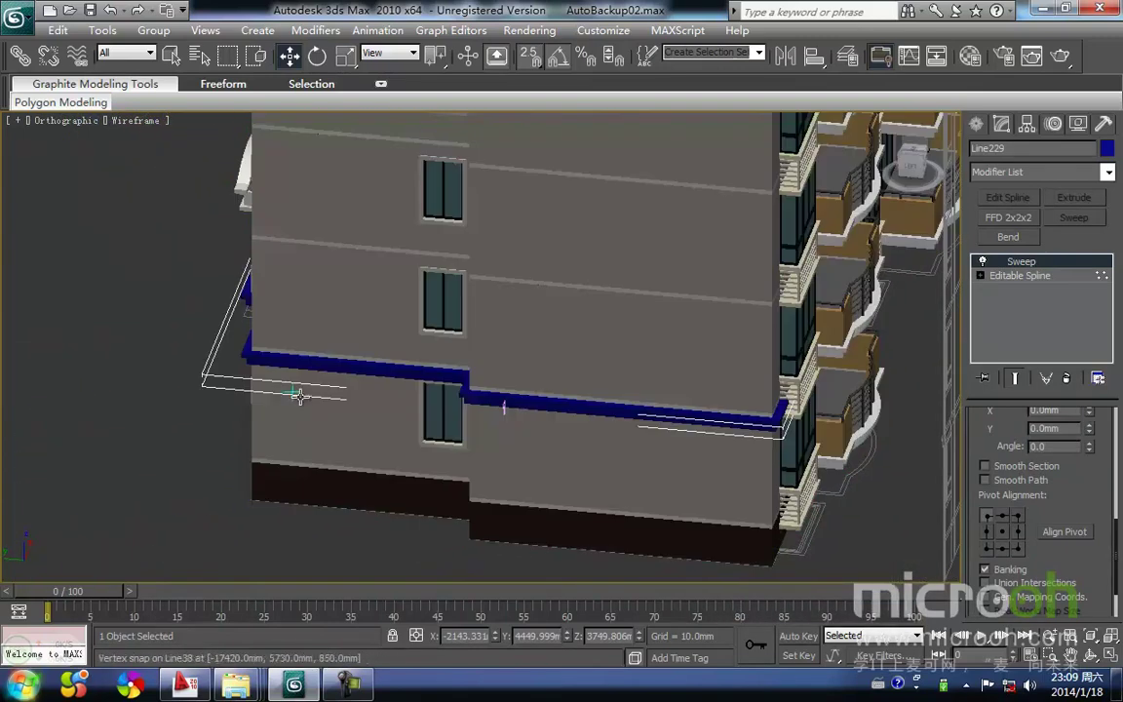
Inspect the moulding around the side wall, balconies and stairwell recess for wrongly oriented sections.
mouse_move(341, 445)
alt+middle_down()
mouse_move(426, 499)
mouse_move(597, 488)
alt+middle_up()
mouse_move(160, 488)
middle_down()
mouse_move(359, 430)
mouse_move(419, 434)
mouse_move(326, 430)
mouse_move(552, 400)
mouse_move(313, 383)
mouse_move(444, 452)
mouse_move(494, 443)
middle_up()
scroll(540, 359, up, 4)
scroll(446, 401, up, 3)
scroll(446, 400, down, 2)
scroll(313, 383, down, 2)
scroll(531, 446, down, 3)
alt+middle_drag(575, 453, 443, 456)
scroll(677, 434, up, 2)
middle_drag(676, 434, 361, 434)
middle_drag(877, 415, 571, 426)
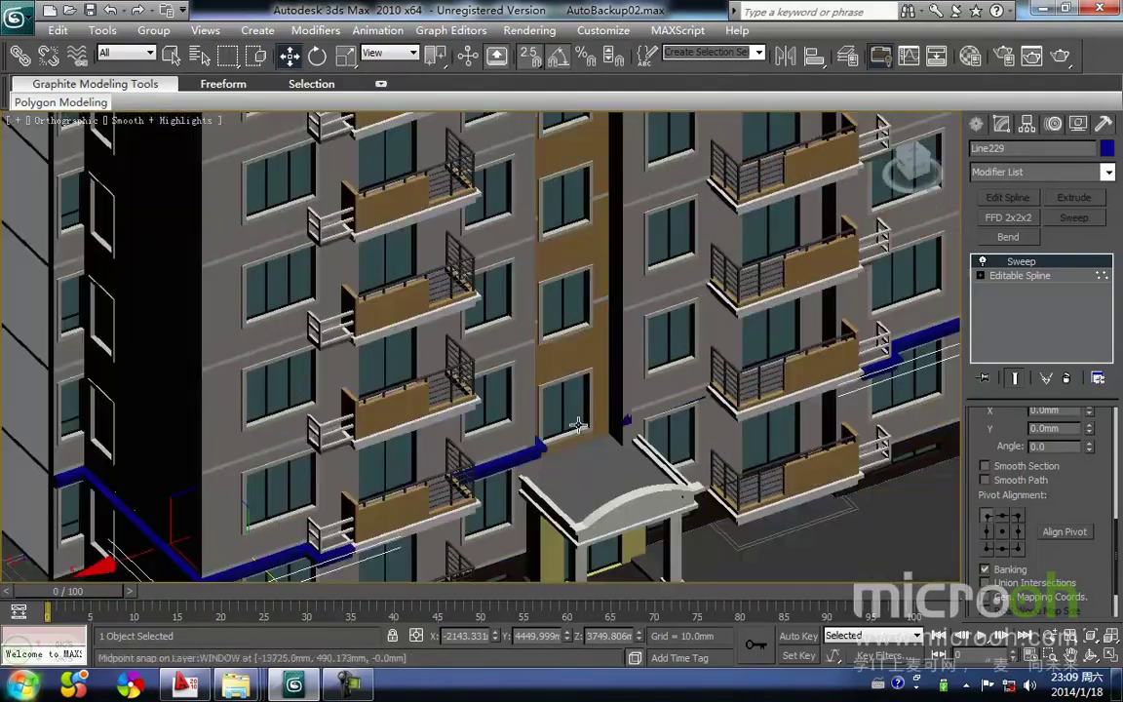
alt+middle_drag(687, 429, 644, 429)
scroll(727, 434, up, 3)
middle_drag(727, 435, 450, 406)
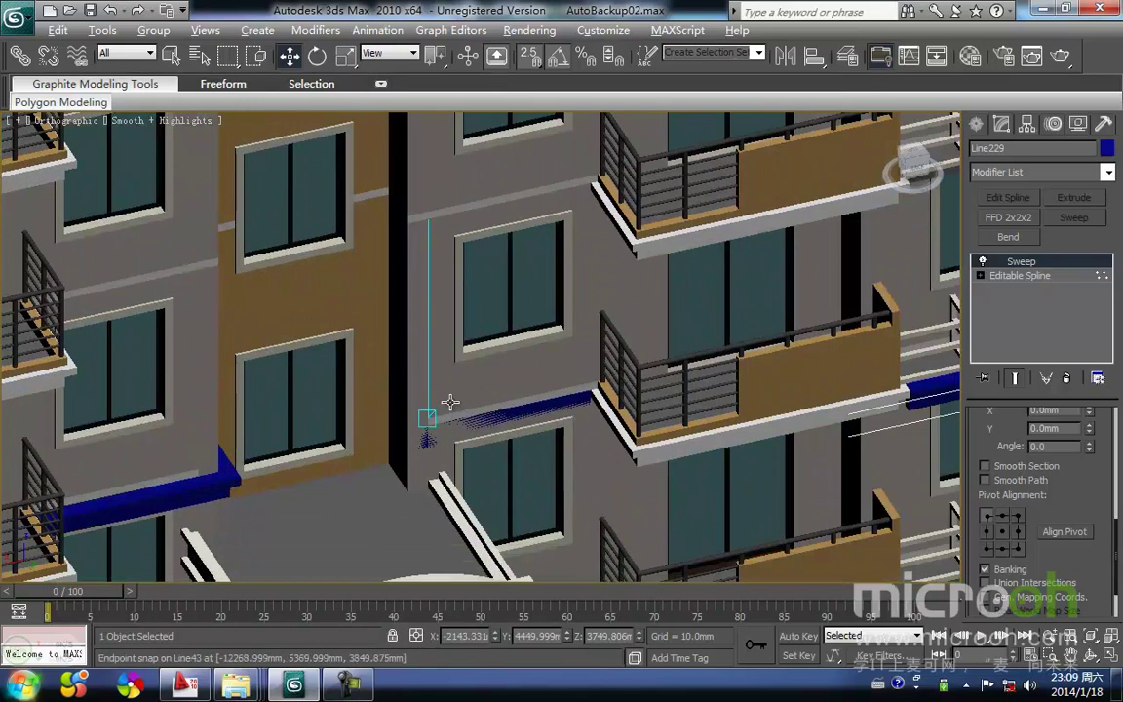
Isolate the moulding and make the inner end vertex of the reversed recess section the first vertex of its spline.
key(alt+q)
middle_drag(542, 416, 495, 351)
scroll(495, 352, up, 5)
middle_drag(699, 448, 607, 464)
key(F3)
drag(728, 463, 568, 329)
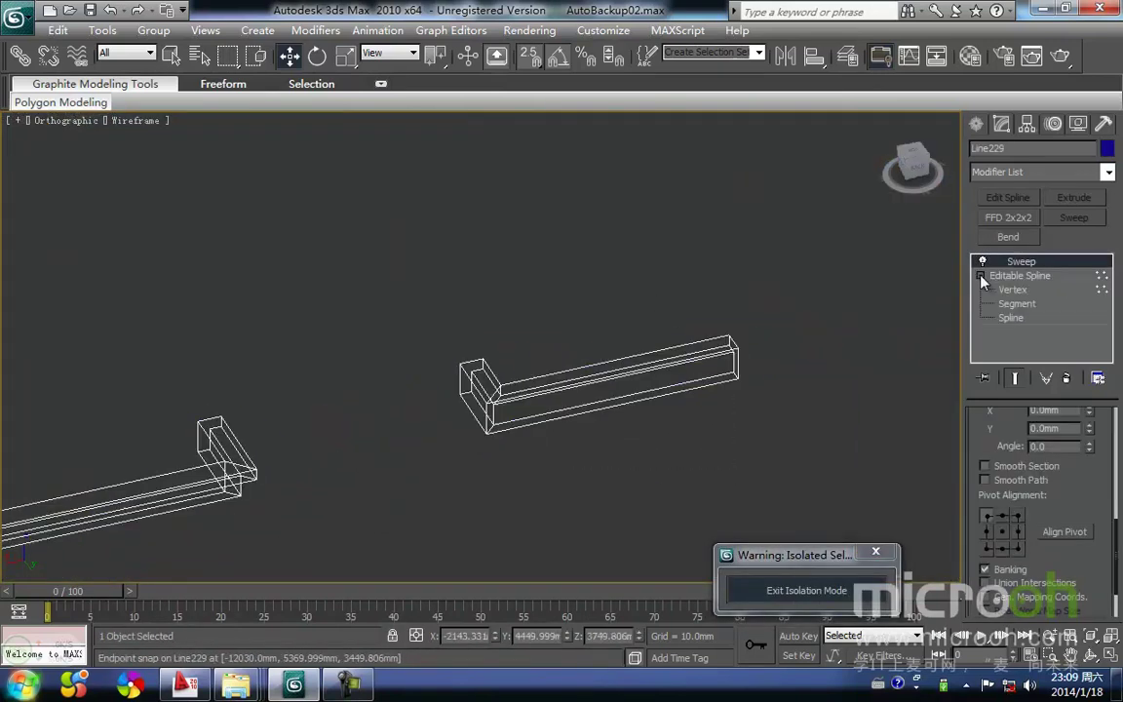
click(1014, 289)
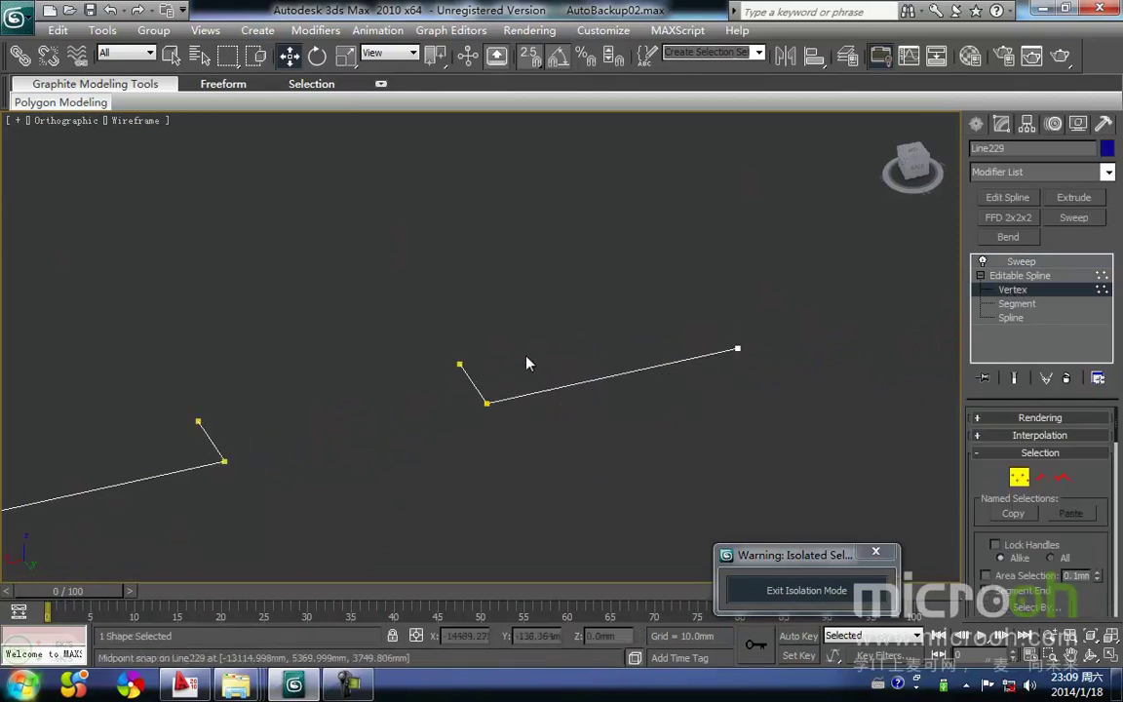
click(460, 366)
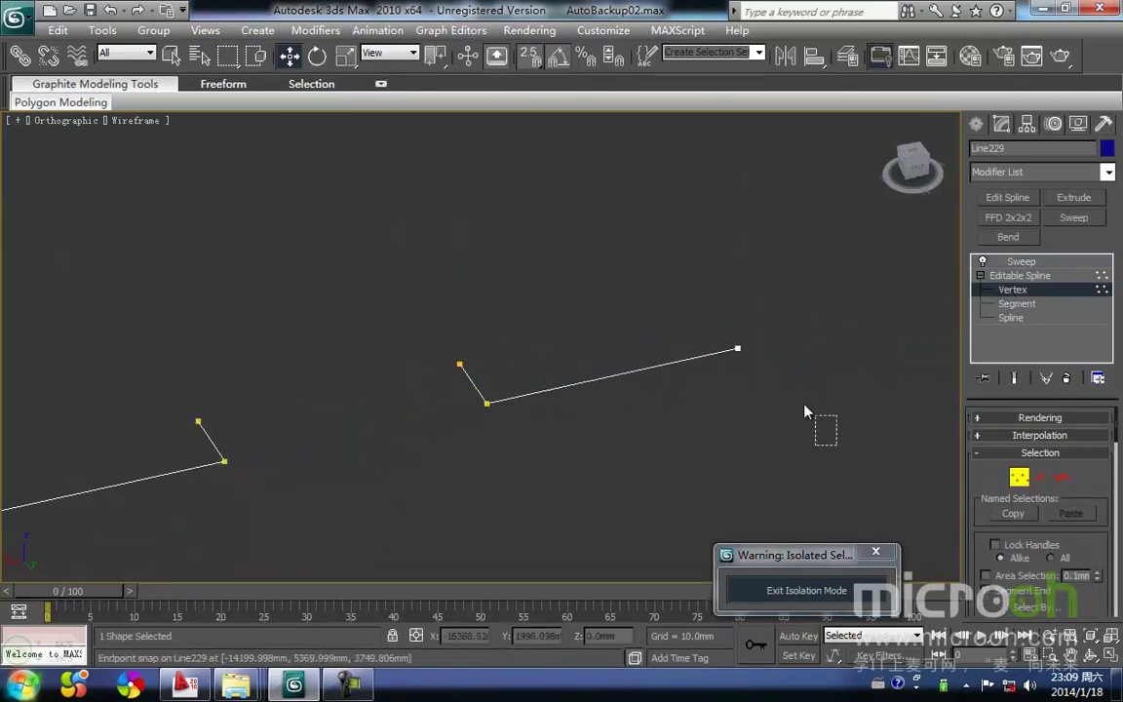
drag(1117, 439, 1109, 549)
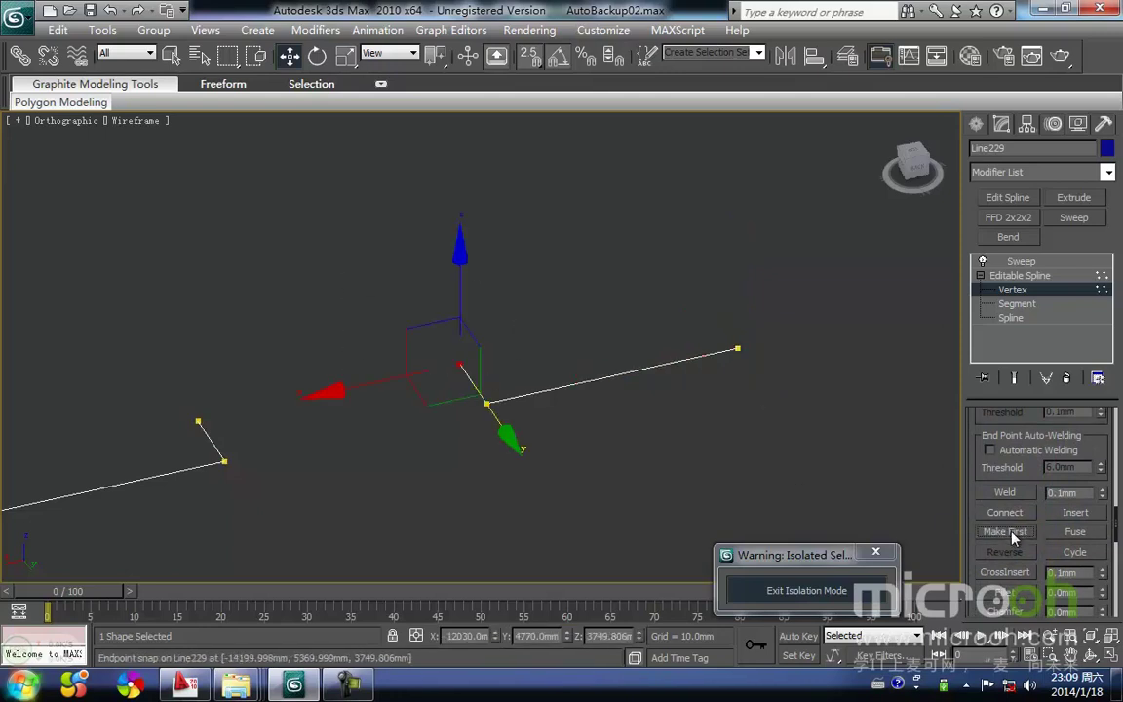
click(796, 419)
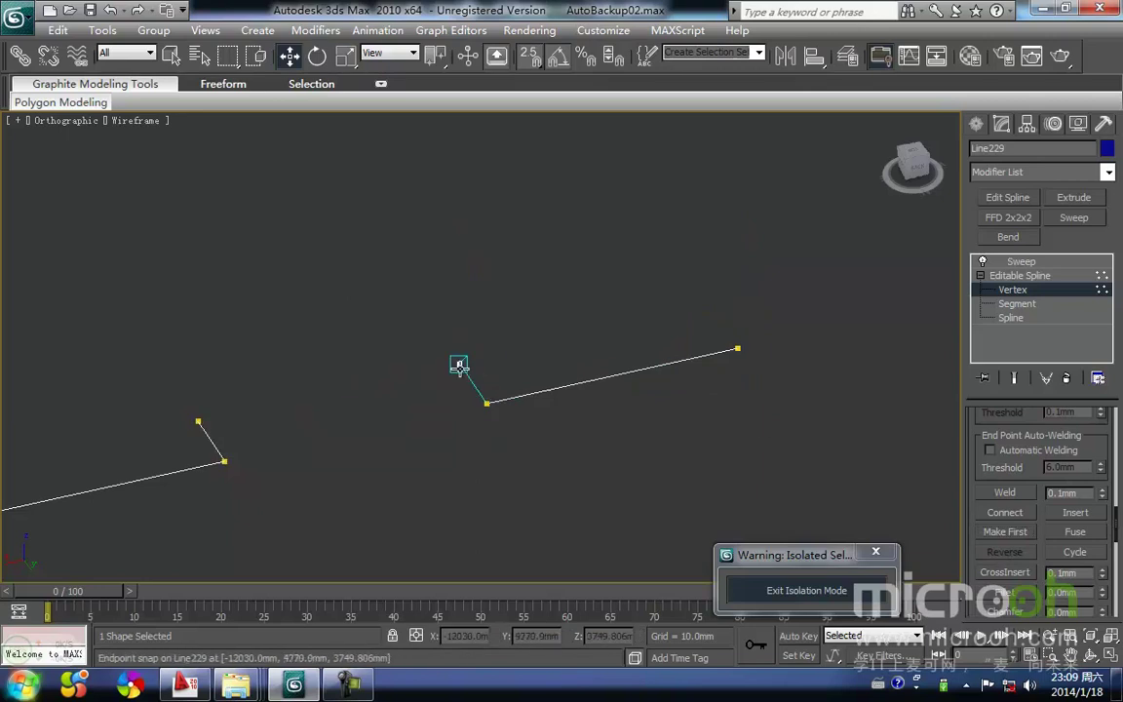
Exit isolation, return the moulding to its Sweep level, and inspect it in shaded display from the stairwell recess to the side wall.
click(791, 589)
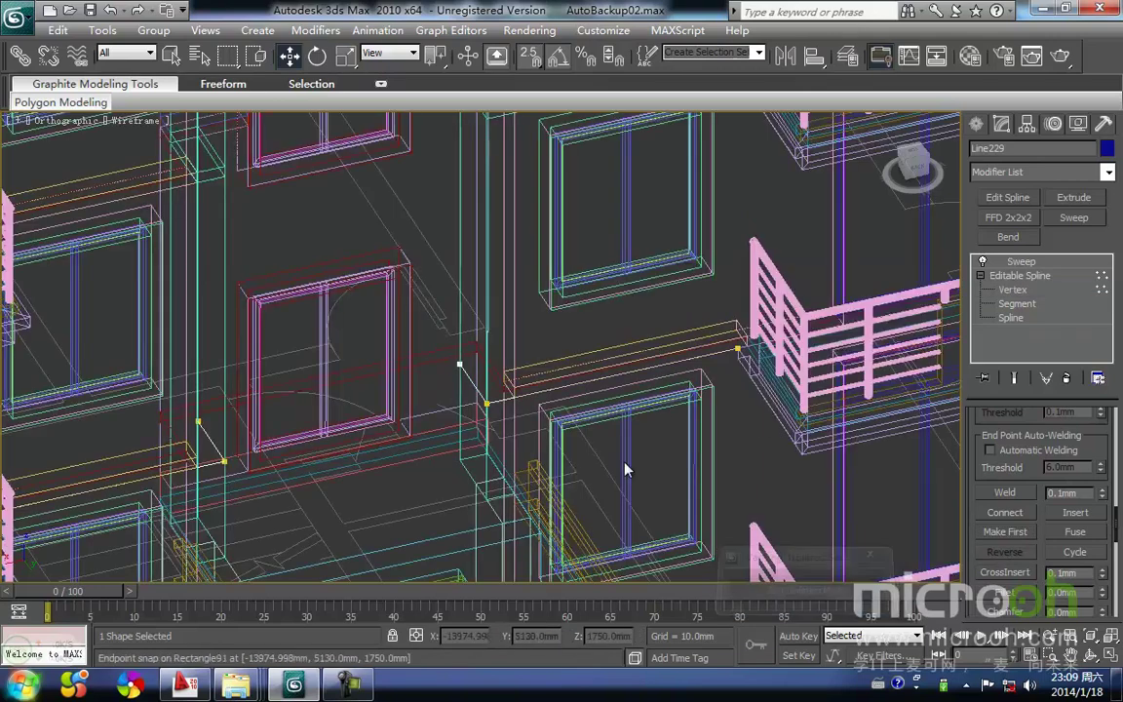
click(1028, 263)
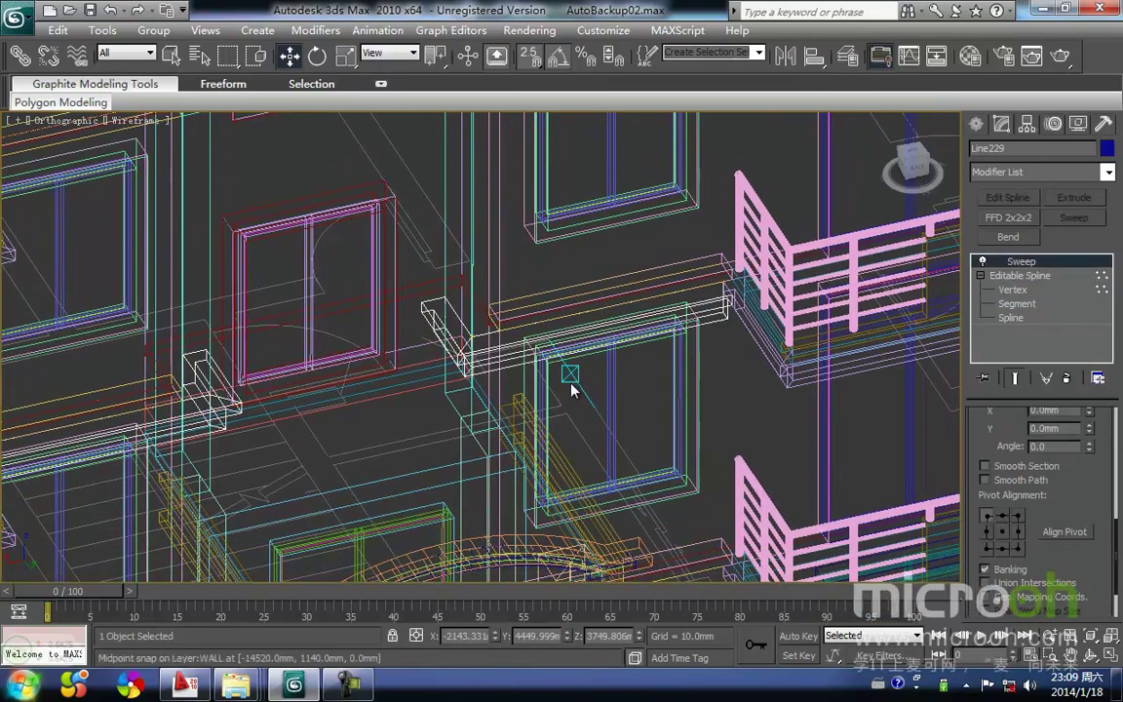
middle_drag(573, 382, 569, 339)
key(F3)
scroll(521, 380, down, 5)
alt+middle_drag(586, 461, 635, 440)
scroll(736, 360, down, 3)
middle_drag(736, 360, 486, 441)
scroll(675, 298, up, 3)
alt+middle_drag(674, 299, 538, 400)
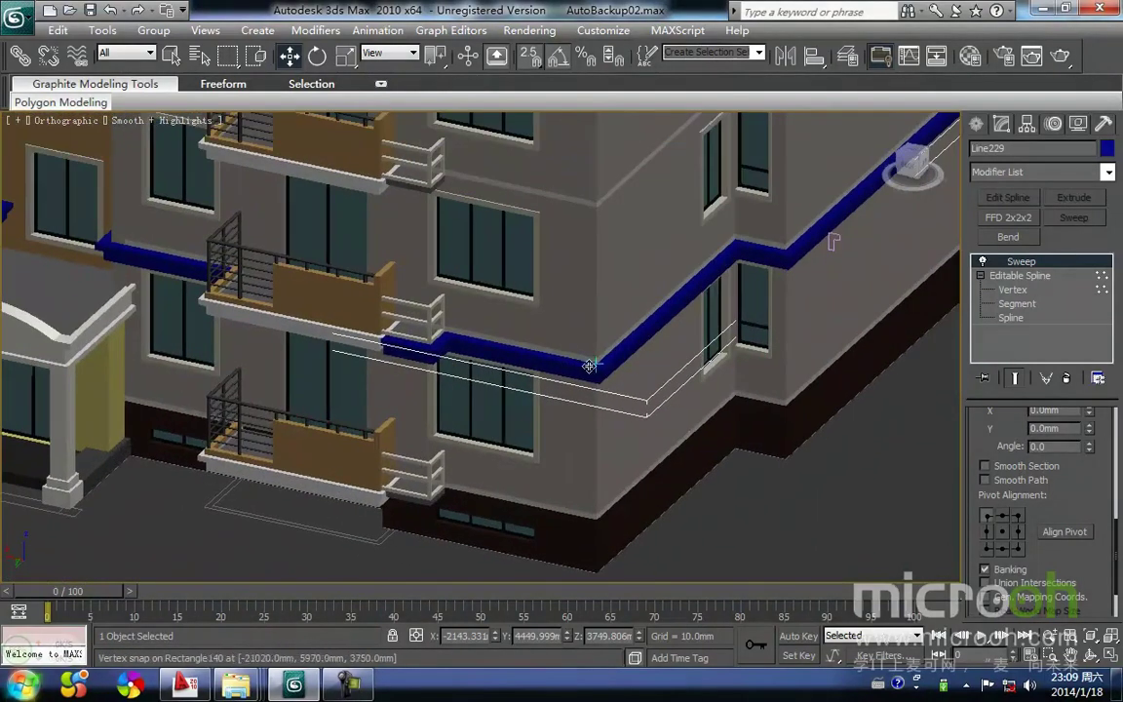
middle_drag(604, 383, 490, 332)
scroll(489, 332, down, 3)
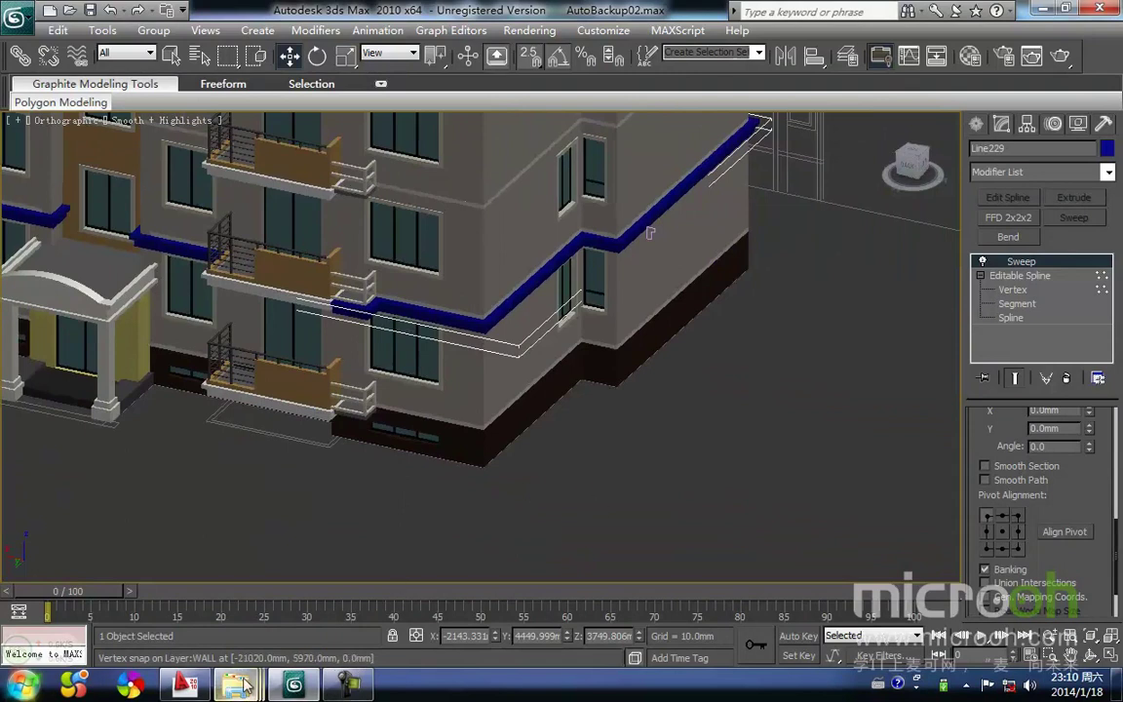
Switch to the AutoCAD elevation drawing and check the finish label that applies to the facade moulding.
click(185, 686)
scroll(609, 334, down, 5)
scroll(601, 445, up, 8)
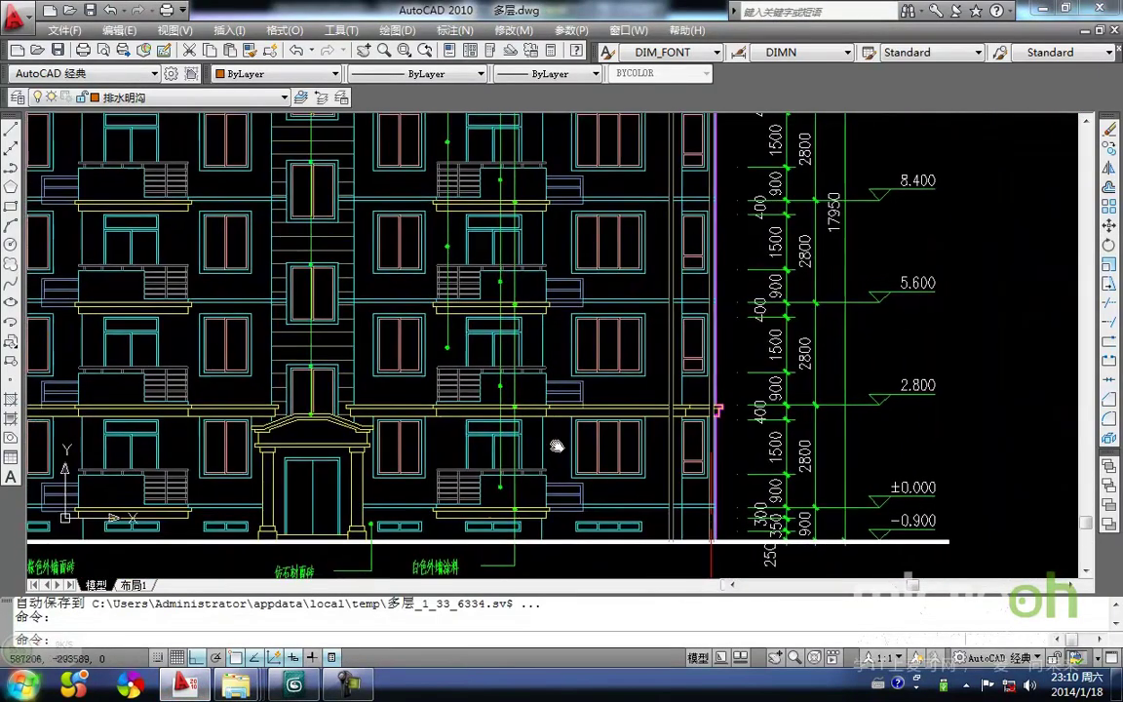
scroll(529, 437, up, 4)
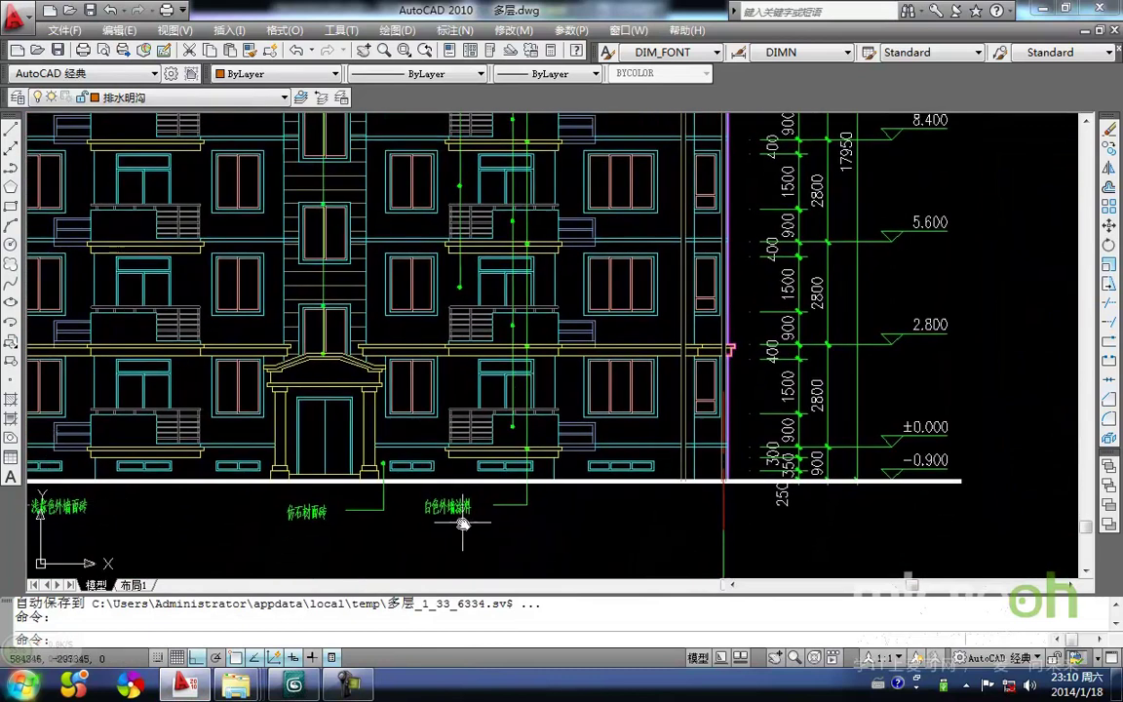
Switch back to 3ds Max and assign the white exterior paint material 白色外墙涂料 to the moulding.
click(308, 688)
middle_drag(583, 446, 528, 487)
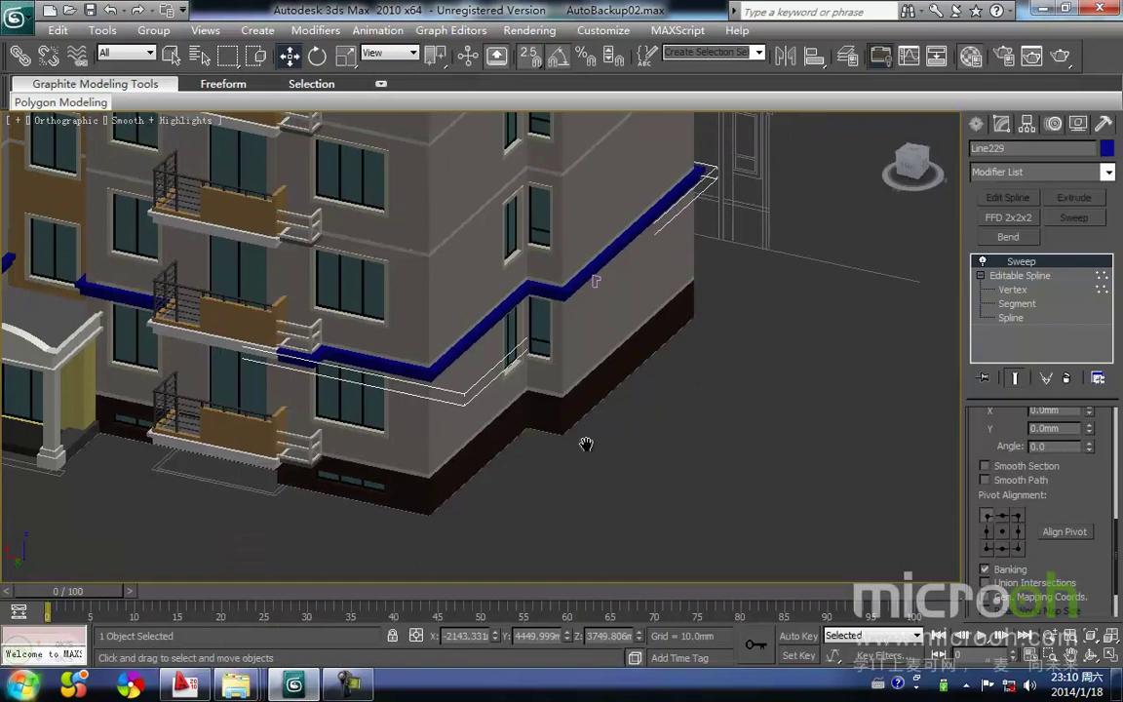
key(m)
click(967, 265)
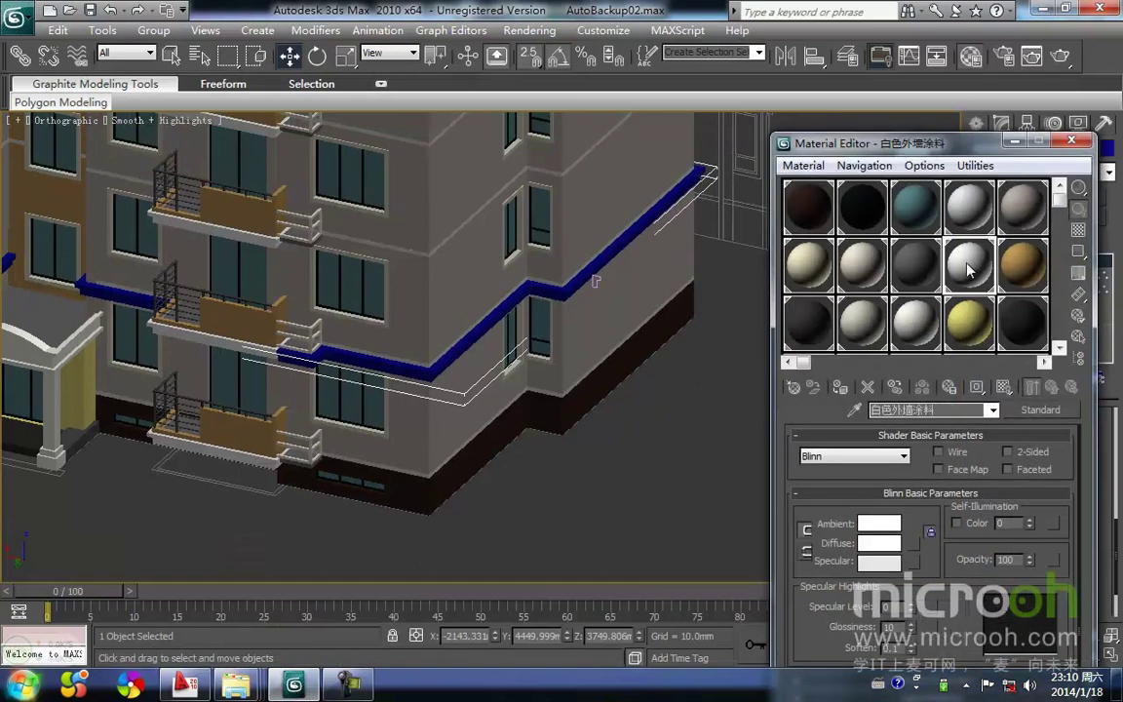
click(838, 387)
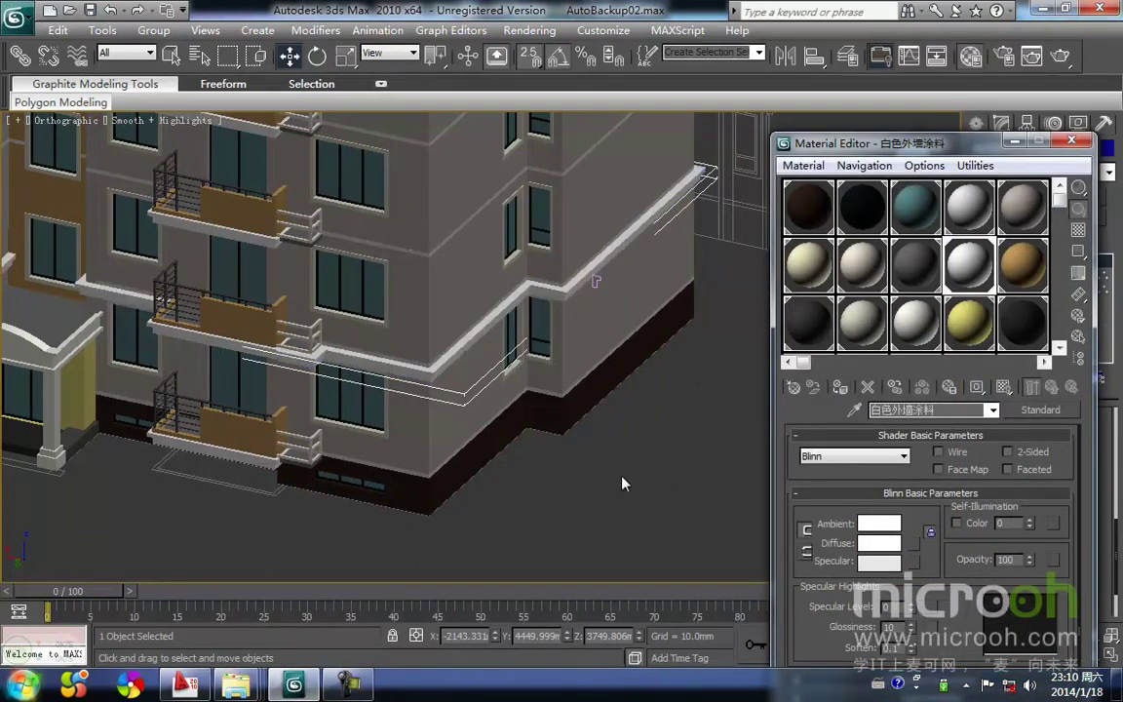
click(1013, 143)
Make one independent copy of the moulding straight up the facade in the elevation view, at about Z 11450 mm.
scroll(571, 325, down, 1)
middle_drag(571, 325, 523, 430)
key(f)
scroll(624, 317, down, 2)
middle_drag(644, 298, 533, 449)
scroll(591, 404, down, 2)
key(k)
shift+drag(86, 363, 86, 91)
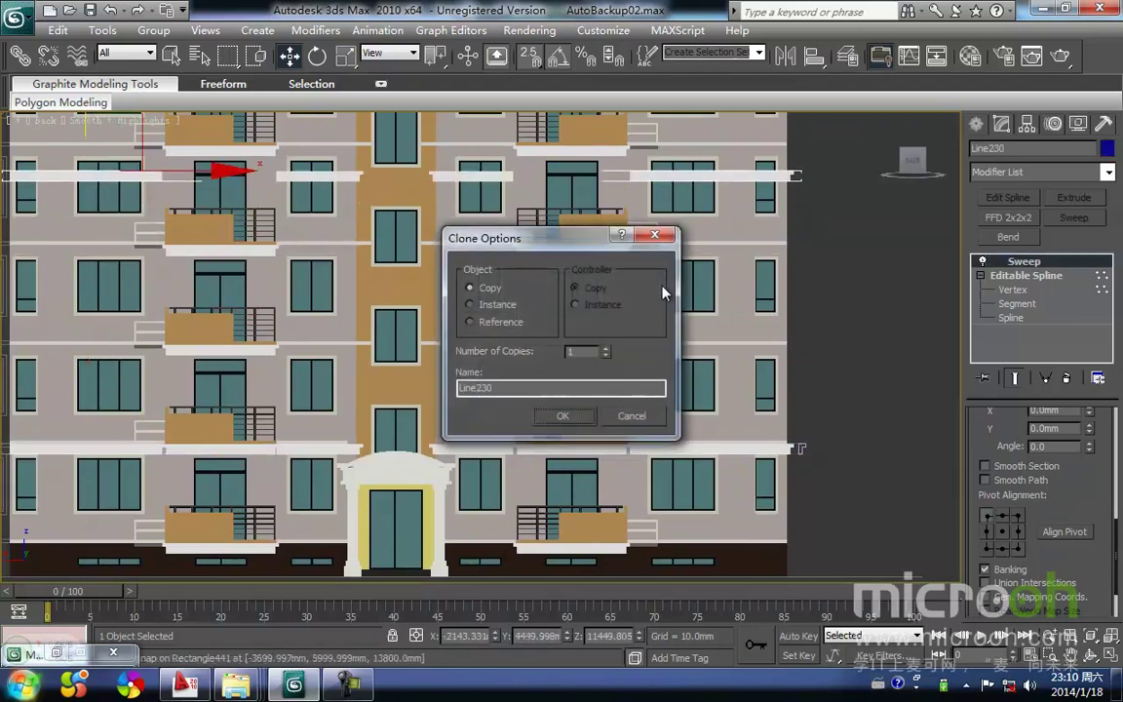
click(565, 416)
Lock the copied moulding's selection and move it vertically onto the elevation's upper moulding line, snapping at about Z 14949.8 mm.
middle_drag(792, 262, 527, 538)
key(F3)
scroll(769, 319, up, 2)
scroll(532, 534, down, 1)
key(space)
middle_drag(730, 378, 621, 451)
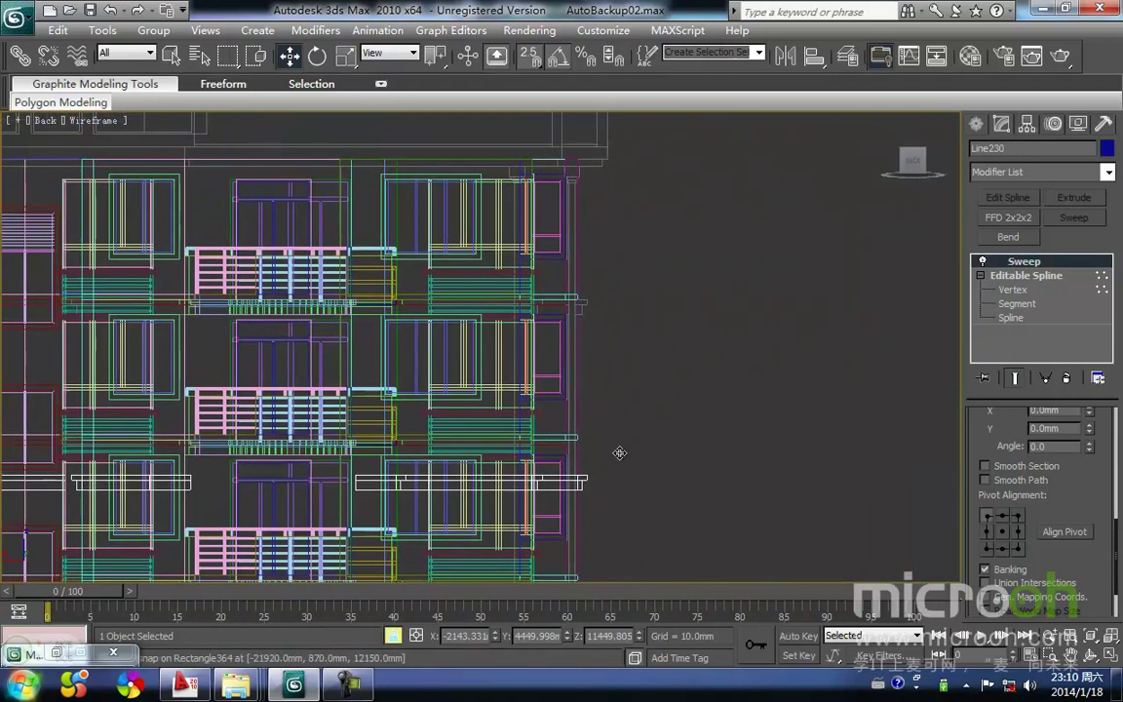
drag(597, 470, 596, 296)
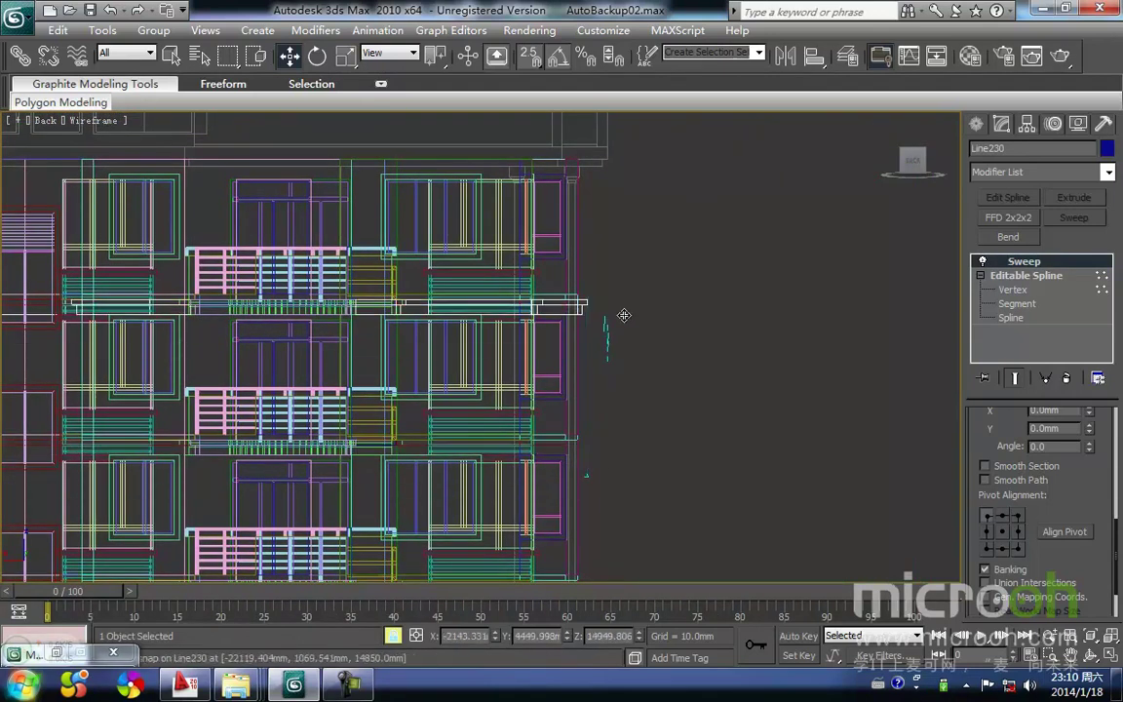
Examine the alignment of the upper moulding with the elevation, and view both mouldings around the whole shaded building.
scroll(624, 312, up, 3)
mouse_move(726, 285)
middle_down()
mouse_move(625, 421)
mouse_move(679, 338)
middle_up()
scroll(637, 406, up, 2)
key(F3)
scroll(644, 419, down, 1)
scroll(626, 443, down, 6)
scroll(706, 313, up, 3)
scroll(639, 444, down, 3)
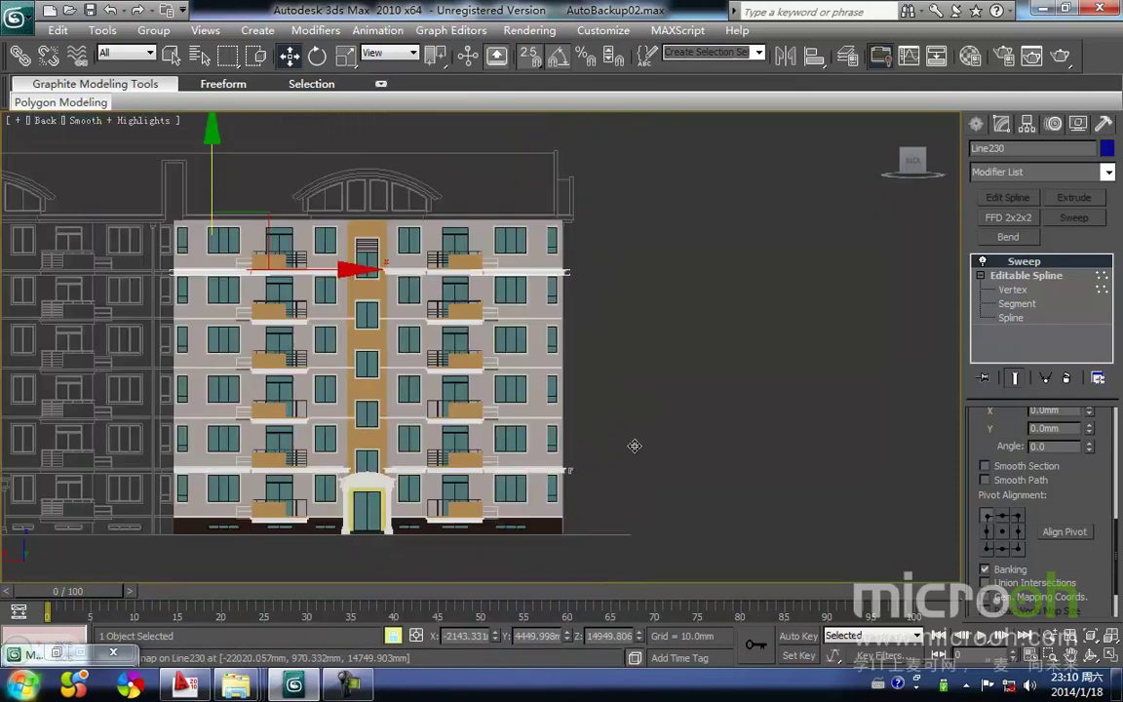
scroll(711, 409, up, 4)
scroll(711, 409, down, 3)
alt+middle_drag(711, 390, 625, 242)
click(644, 454)
alt+middle_drag(628, 421, 616, 462)
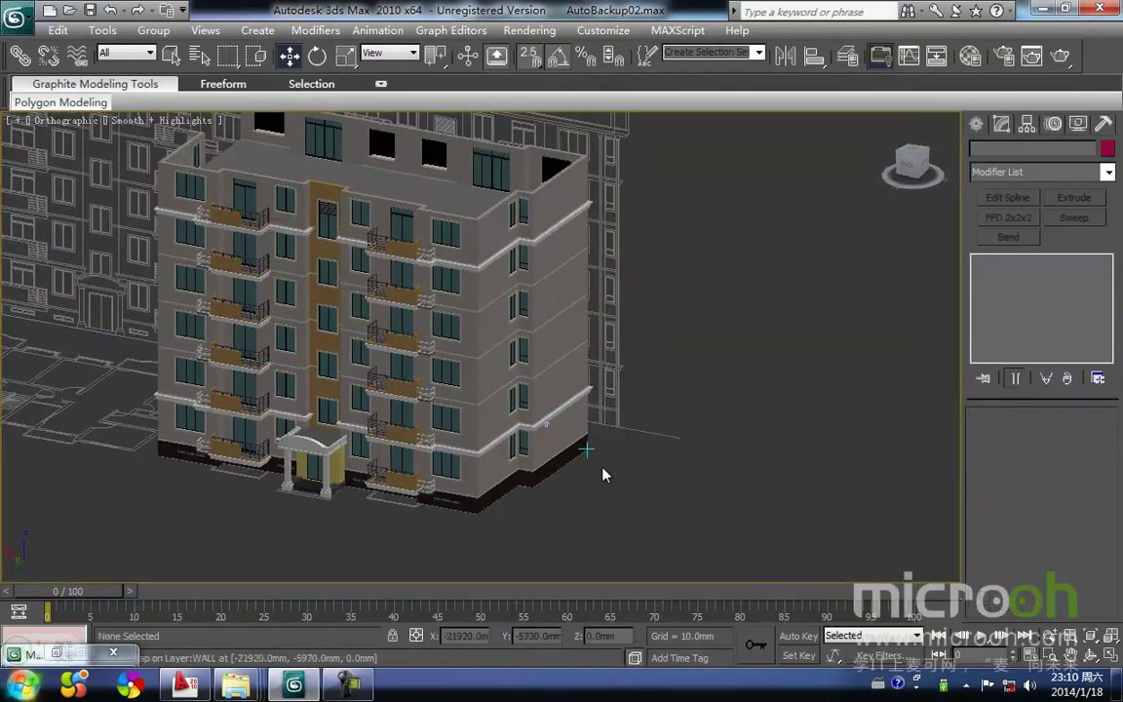